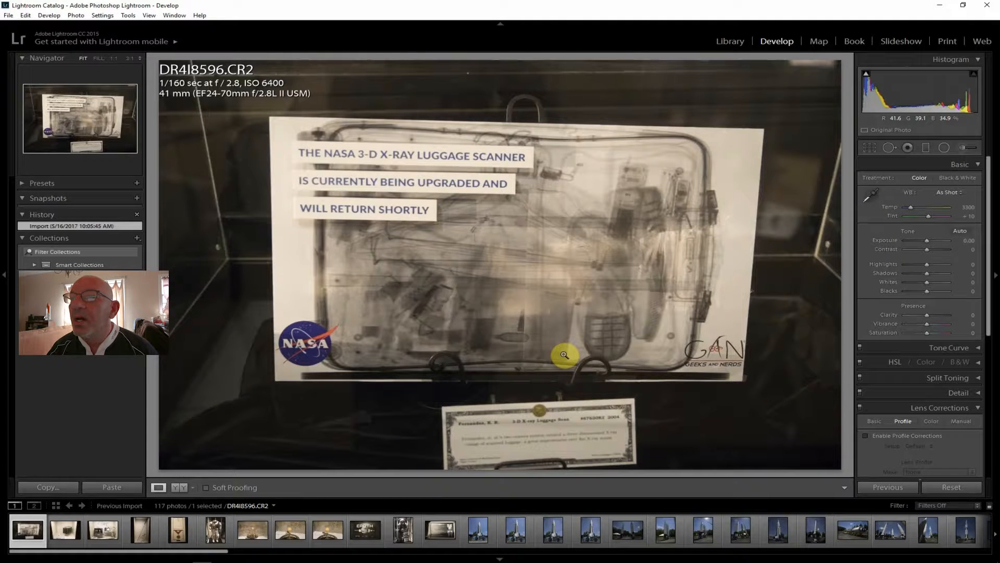
Browse the first museum photos and open the framed medal photo DR4I8600.CR2 for editing
{"action": "left_click", "coordinate": [64, 529]}
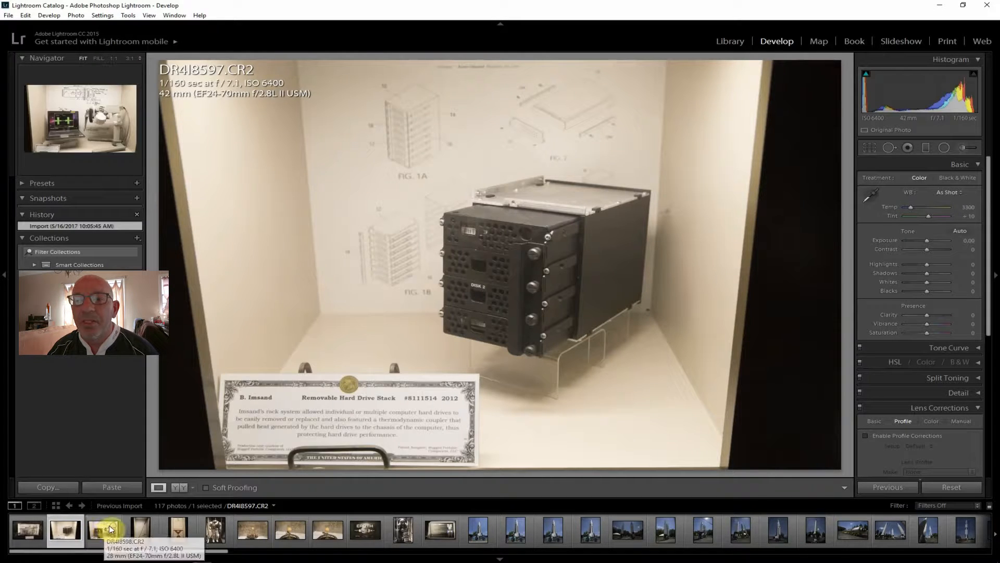
{"action": "left_click", "coordinate": [100, 530]}
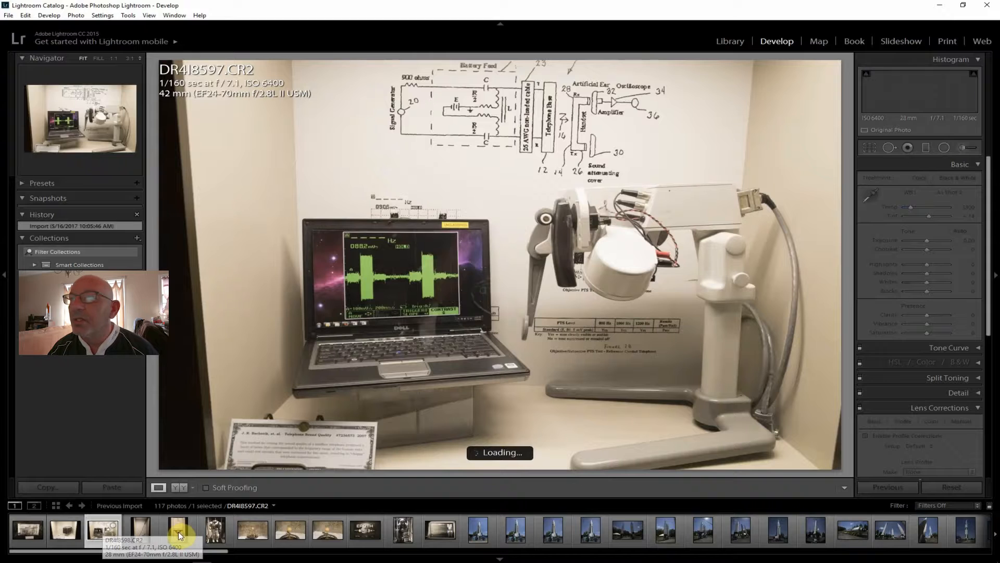
{"action": "left_click", "coordinate": [179, 532]}
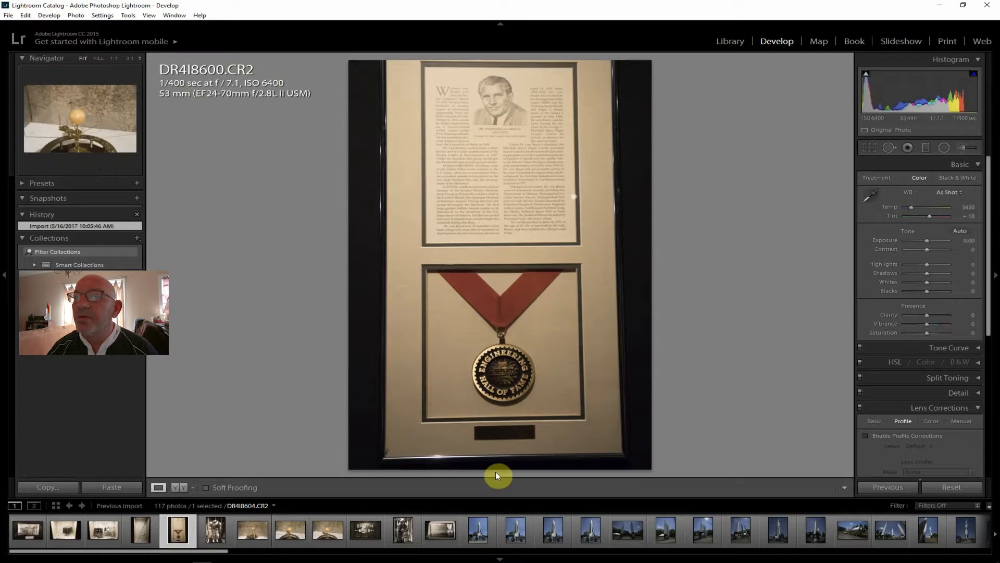
{"action": "left_click", "coordinate": [871, 149]}
{"action": "left_click", "coordinate": [870, 207]}
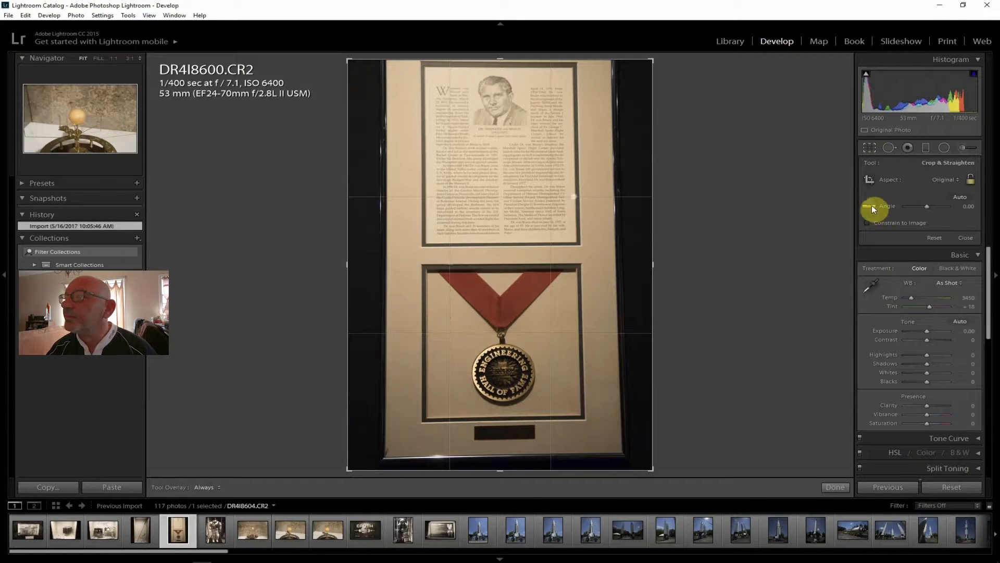
{"action": "left_click_drag", "start_coordinate": [387, 457], "coordinate": [623, 453]}
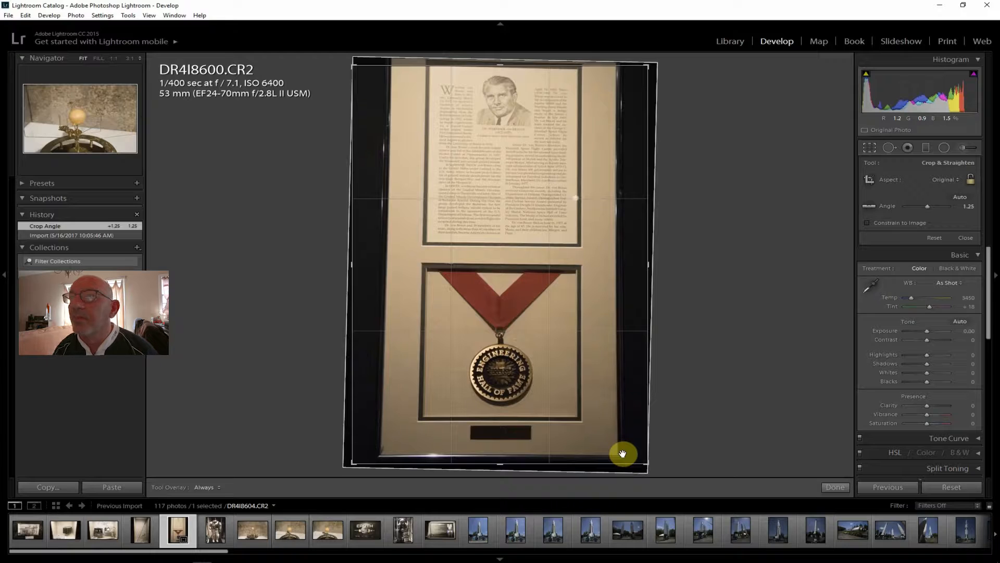
{"action": "key", "text": "Return"}
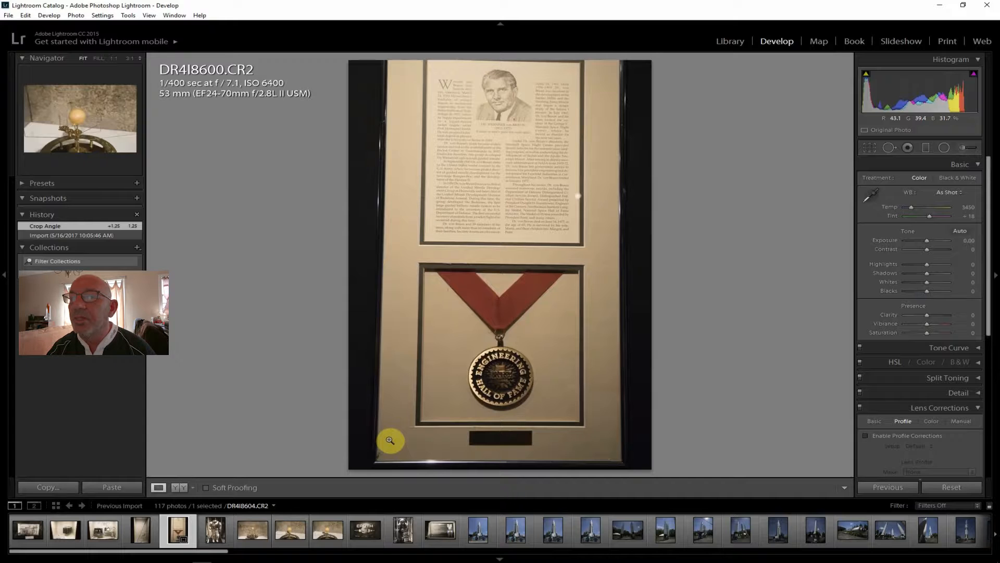
{"action": "key", "text": "ctrl+z"}
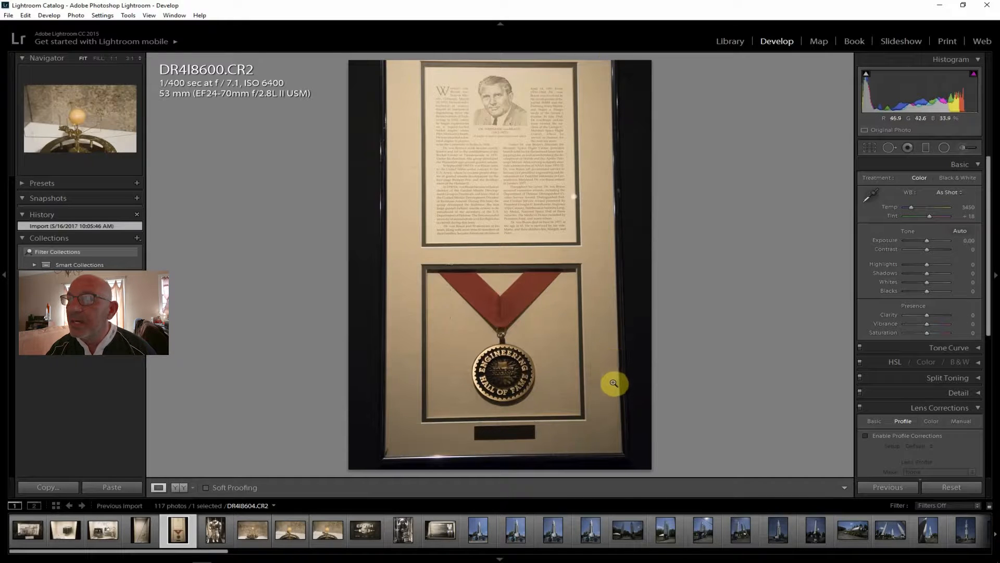
Straighten the medal photo along the frame's lower edge by about 1.13 degrees and enable lens profile corrections
{"action": "left_click", "coordinate": [871, 148]}
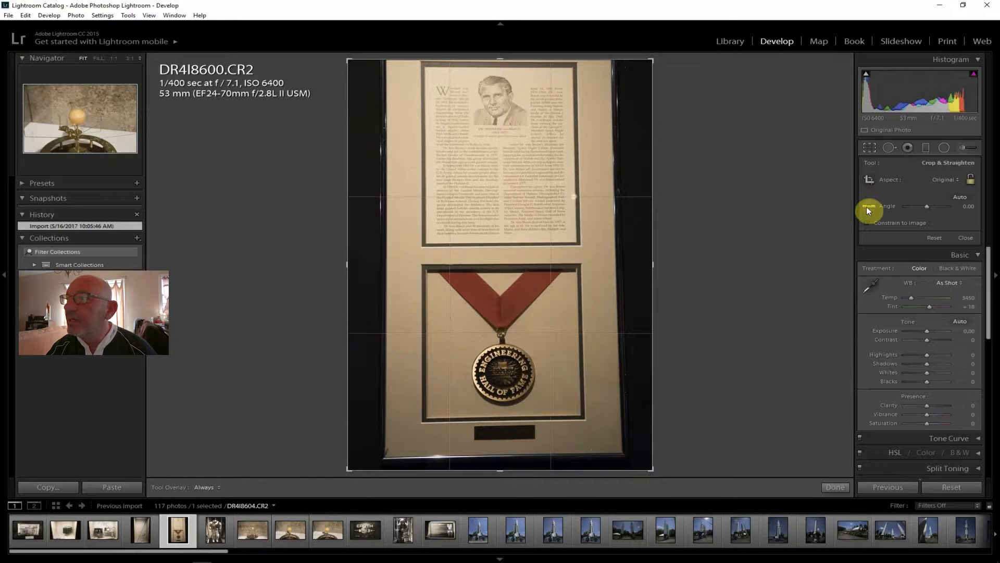
{"action": "left_click_drag", "start_coordinate": [385, 457], "coordinate": [624, 453]}
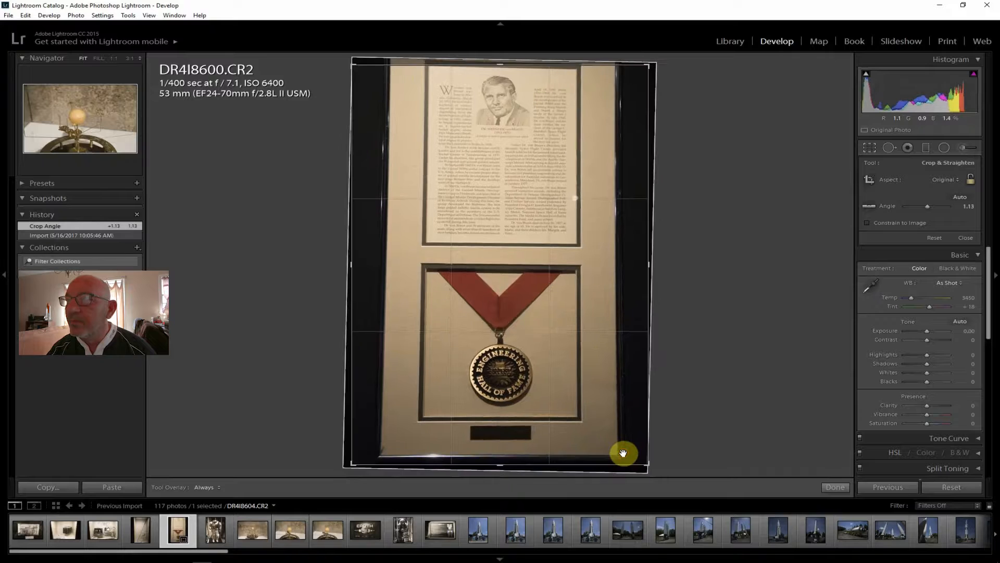
{"action": "key", "text": "Return"}
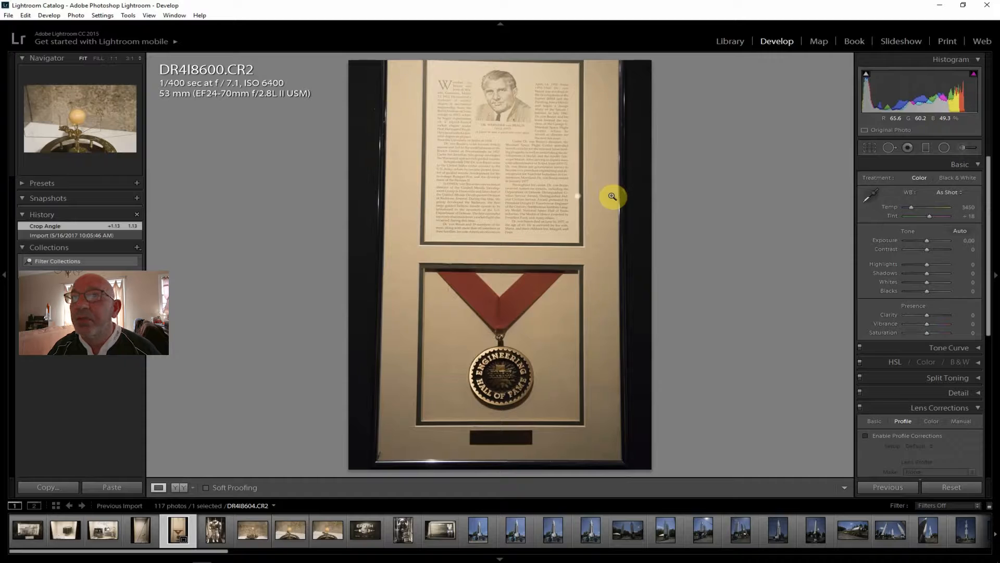
{"action": "left_click", "coordinate": [890, 434]}
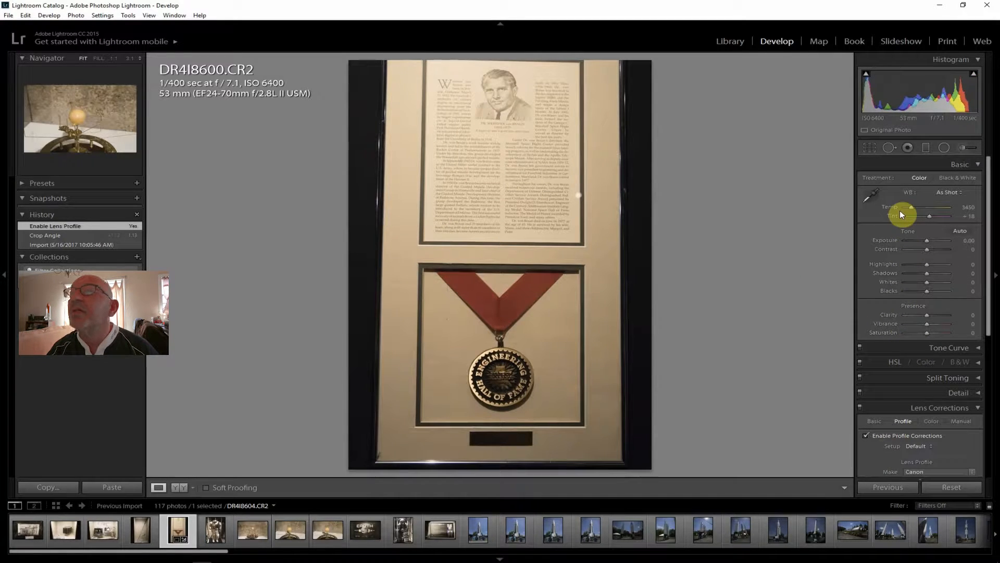
Set the medal photo's Clarity to +26, Contrast +26, Shadows +71, Highlights -60, Vibrance +14, Saturation +7 and Dehaze +7
{"action": "left_click_drag", "start_coordinate": [926, 314], "coordinate": [931, 313]}
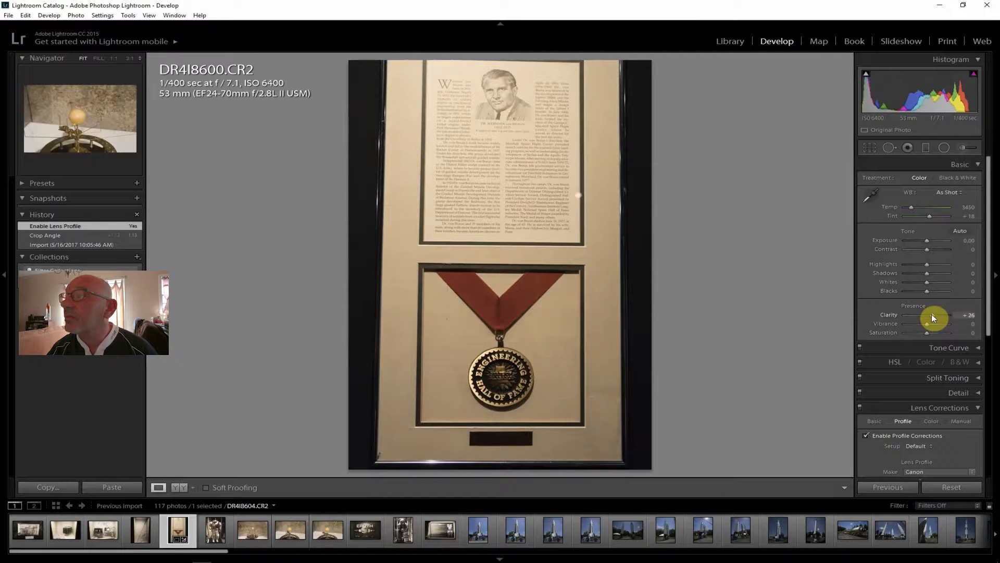
{"action": "left_click_drag", "start_coordinate": [926, 249], "coordinate": [933, 249]}
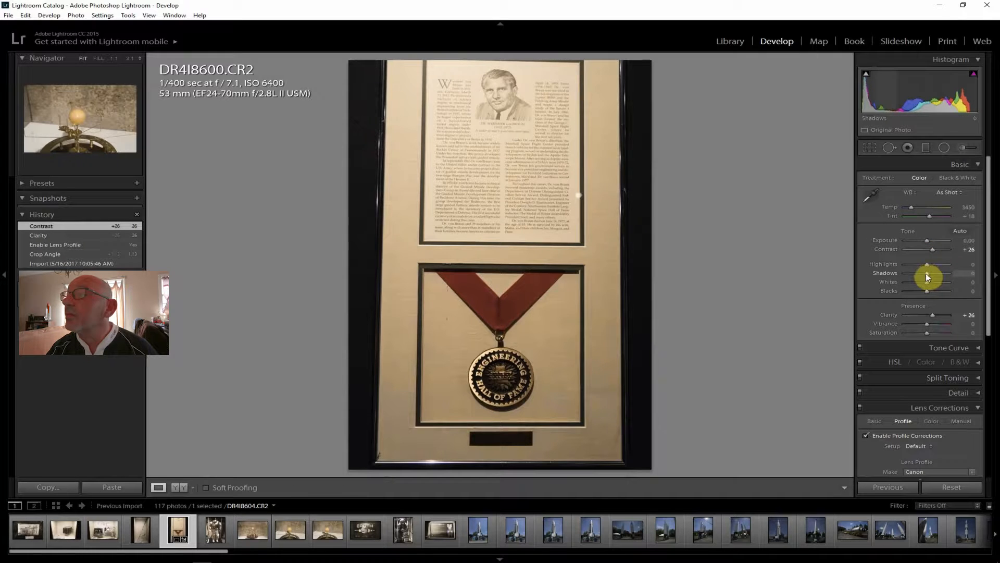
{"action": "mouse_move", "coordinate": [926, 272]}
{"action": "left_mouse_down"}
{"action": "mouse_move", "coordinate": [943, 274]}
{"action": "mouse_move", "coordinate": [914, 262]}
{"action": "left_mouse_up"}
{"action": "left_click_drag", "start_coordinate": [926, 323], "coordinate": [930, 333]}
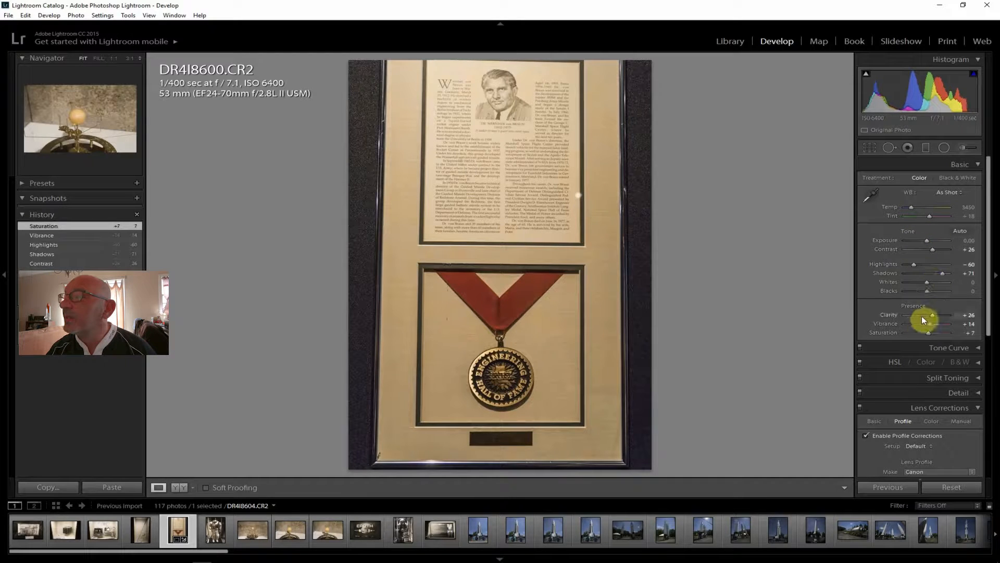
{"action": "left_click_drag", "start_coordinate": [991, 330], "coordinate": [992, 463]}
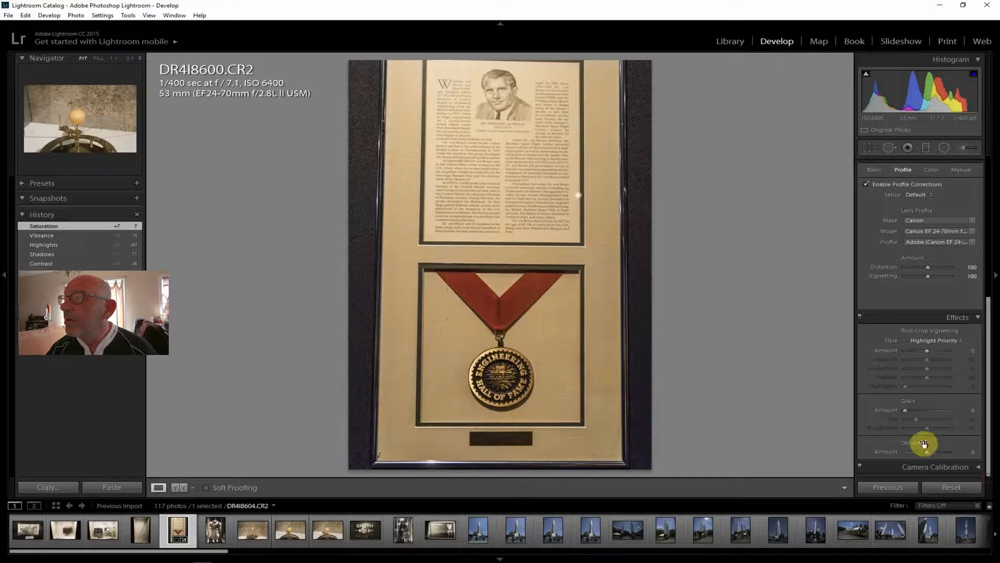
{"action": "left_click_drag", "start_coordinate": [929, 452], "coordinate": [931, 452]}
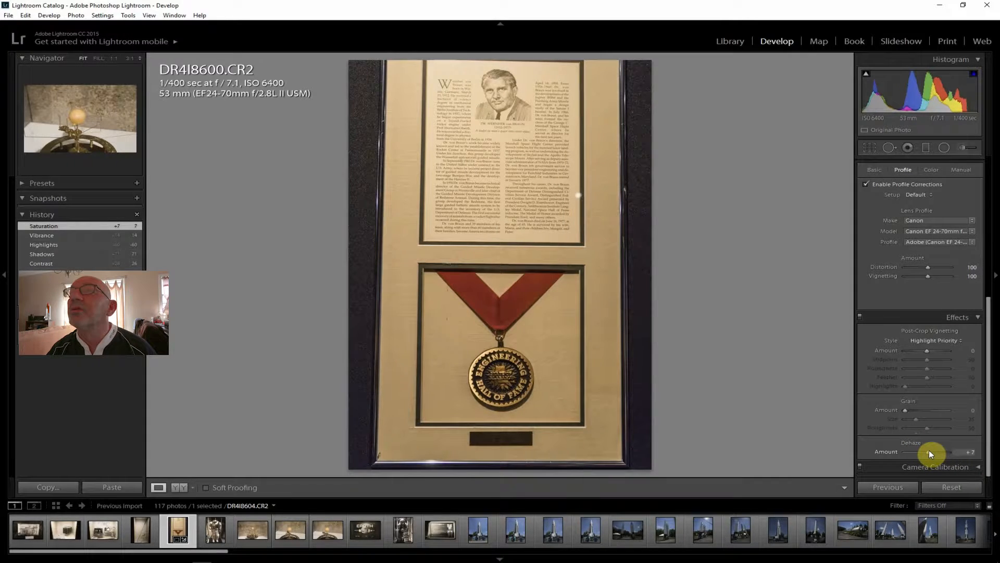
Brighten the medal photo to Exposure +1.07, and set Shadows to +76, Highlights to -95 and Whites to -45
{"action": "left_click_drag", "start_coordinate": [984, 405], "coordinate": [977, 189]}
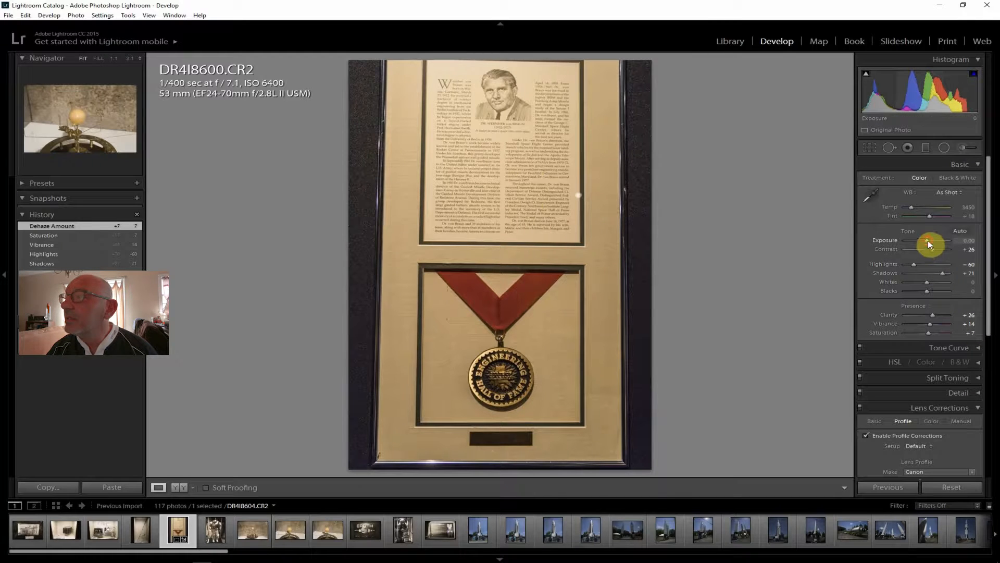
{"action": "left_click_drag", "start_coordinate": [928, 240], "coordinate": [933, 240]}
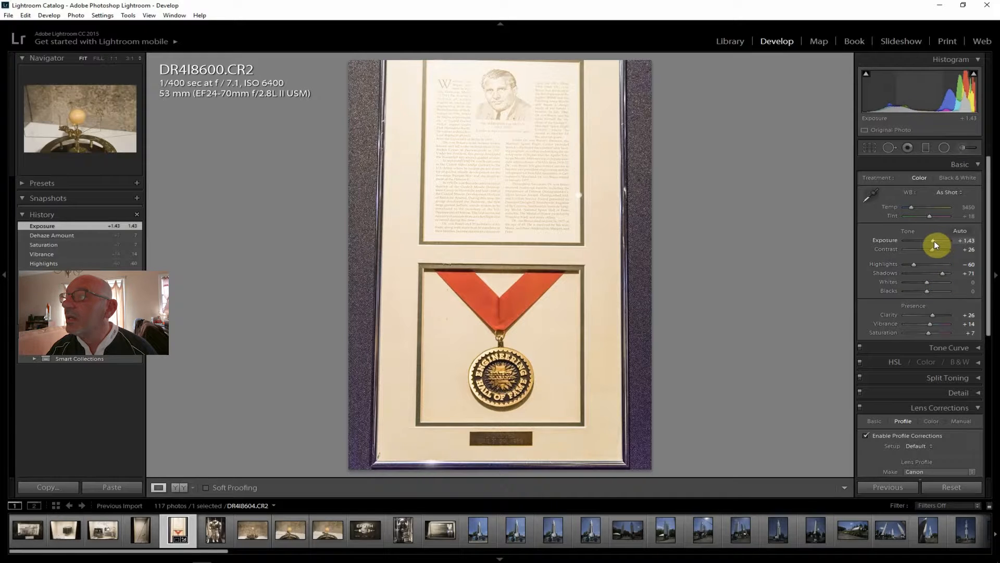
{"action": "left_click_drag", "start_coordinate": [934, 241], "coordinate": [933, 240]}
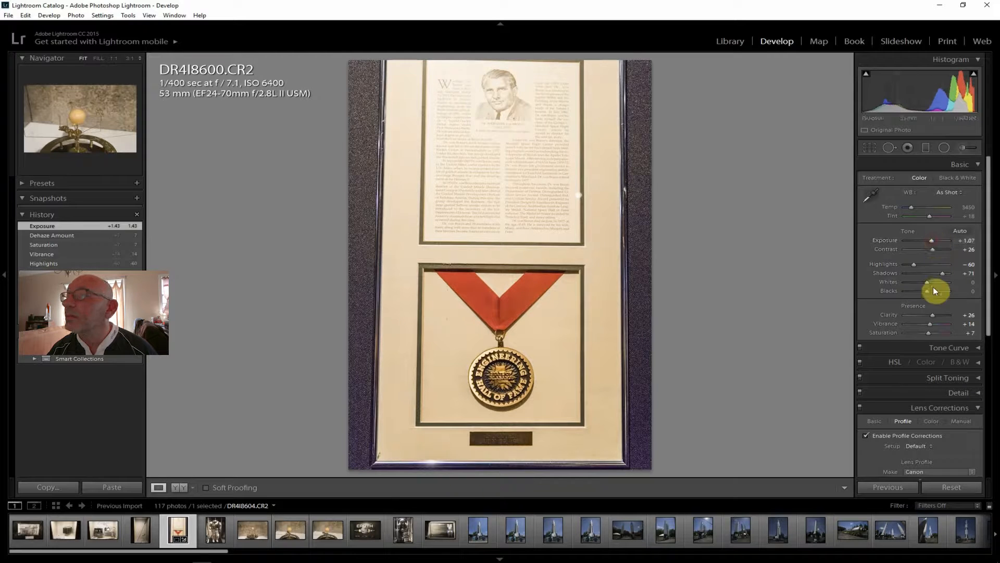
{"action": "left_click_drag", "start_coordinate": [941, 274], "coordinate": [906, 263]}
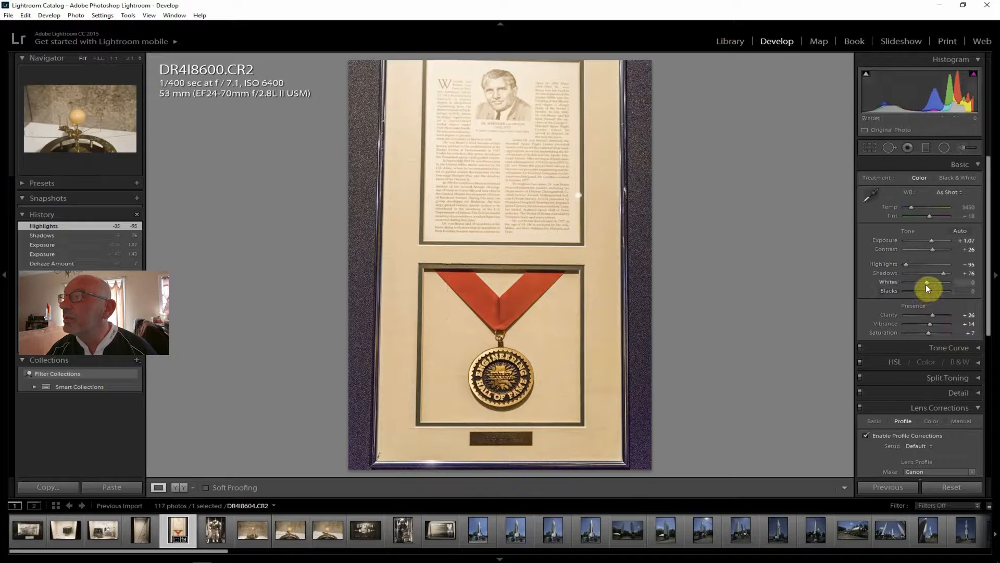
{"action": "left_click_drag", "start_coordinate": [920, 280], "coordinate": [918, 279]}
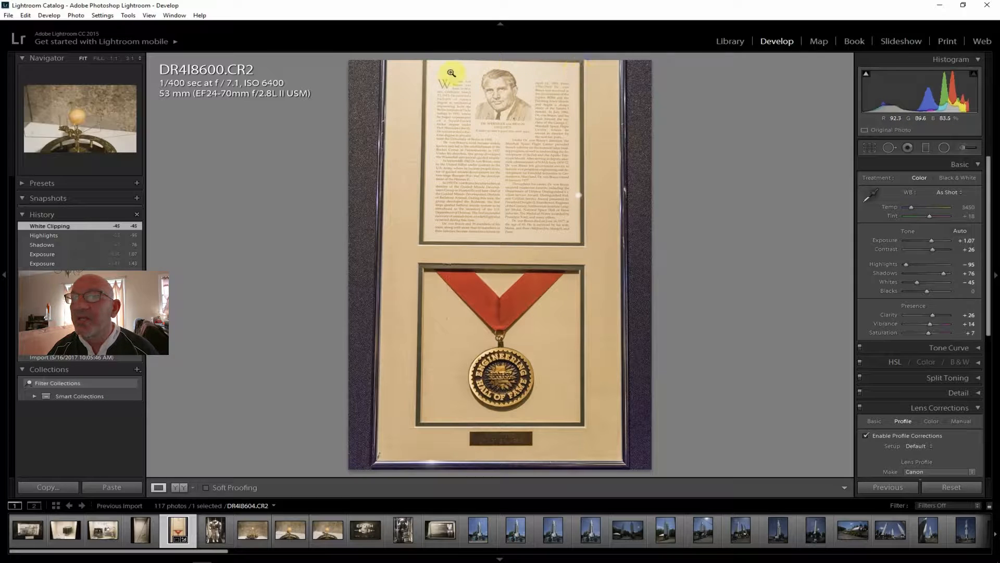
On the spacesuit photo DR4I8601.CR2, enable lens profile corrections and set Shadows to +48, Contrast to +21 and Exposure to +0.83
{"action": "left_click", "coordinate": [212, 532]}
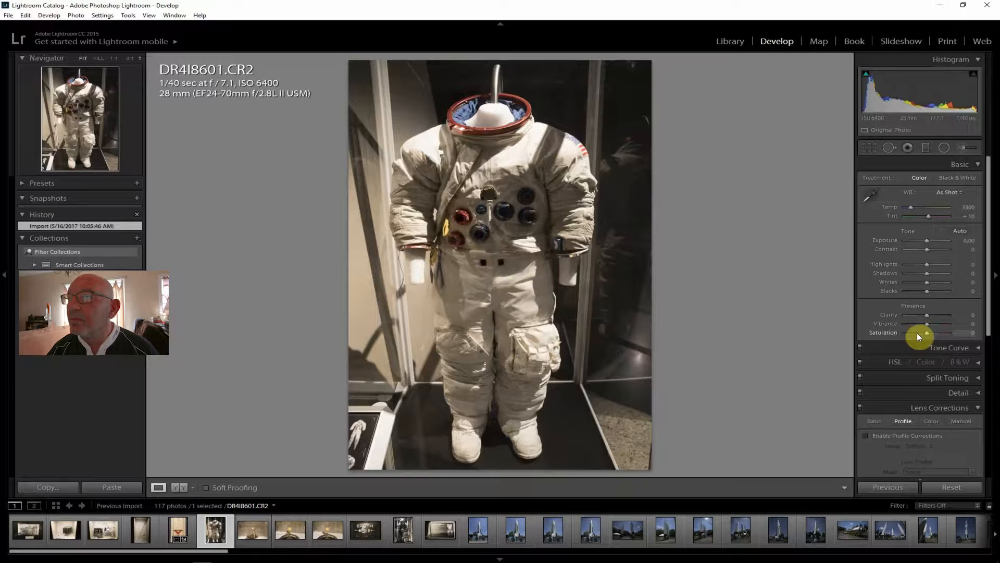
{"action": "left_click", "coordinate": [898, 435]}
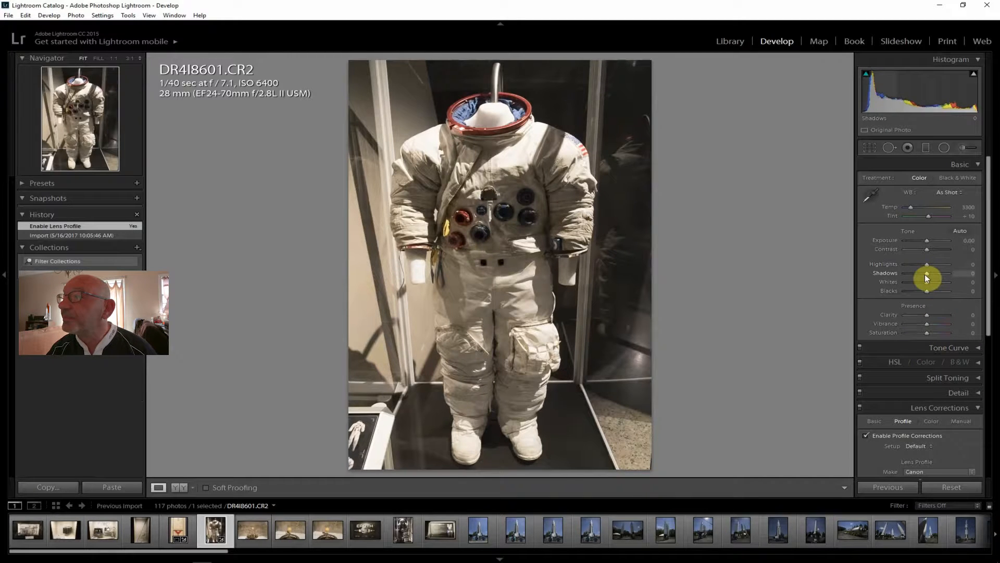
{"action": "left_click_drag", "start_coordinate": [926, 274], "coordinate": [930, 241]}
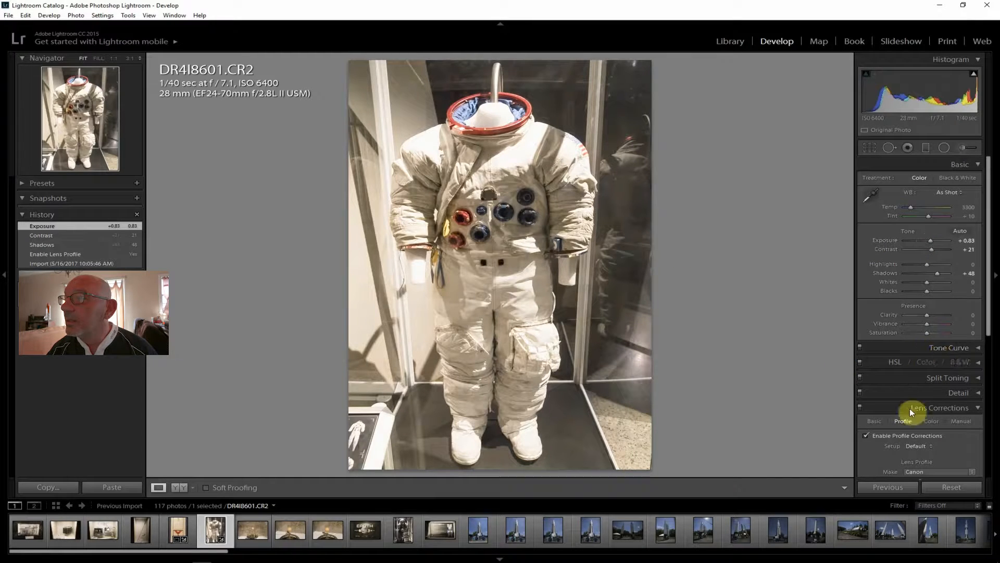
Set the spacesuit photo's Clarity to +29, Vibrance to +12, Saturation to +10, Highlights to -62 and Dehaze to +14
{"action": "left_click_drag", "start_coordinate": [927, 315], "coordinate": [934, 315]}
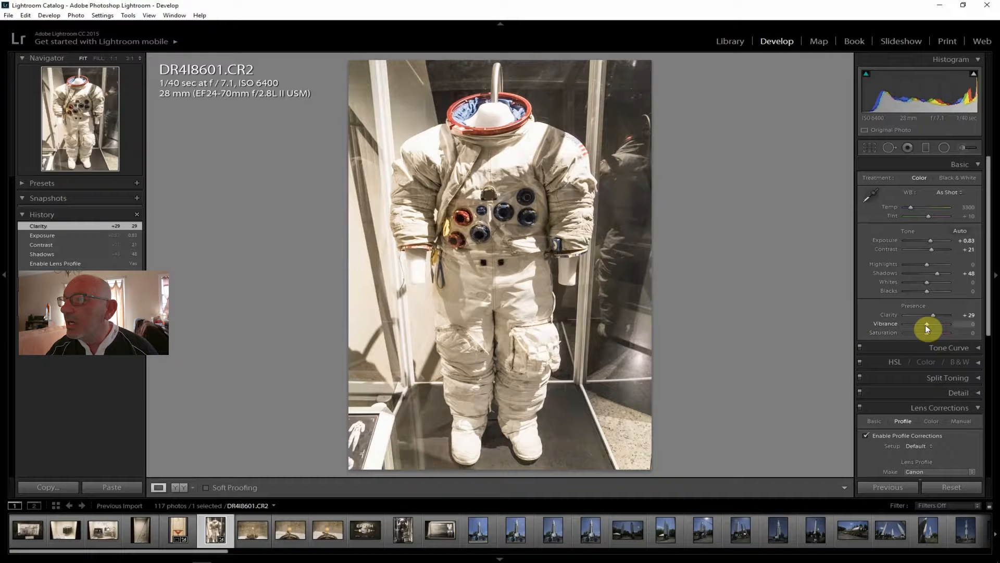
{"action": "left_click_drag", "start_coordinate": [929, 323], "coordinate": [929, 323]}
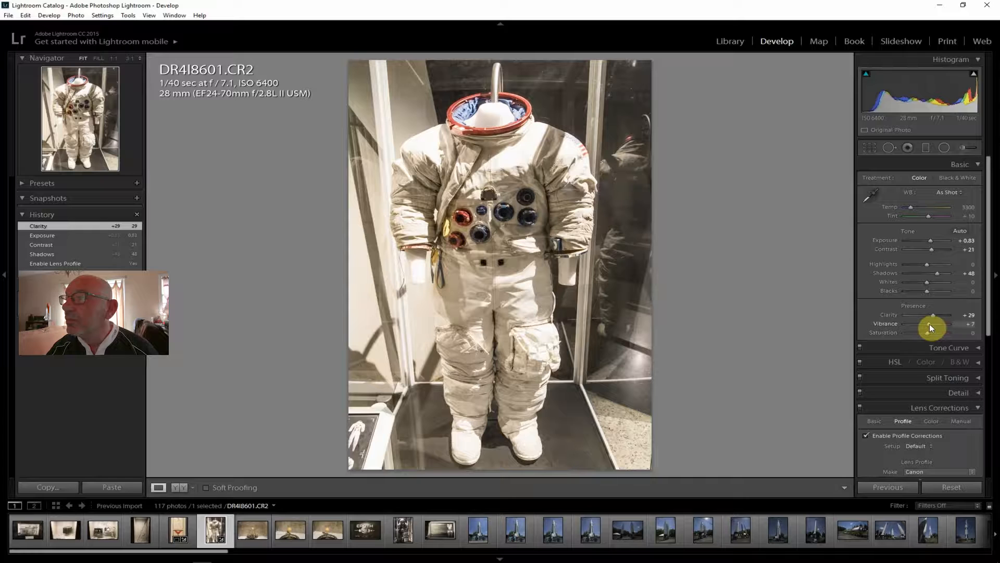
{"action": "left_click_drag", "start_coordinate": [930, 323], "coordinate": [930, 333]}
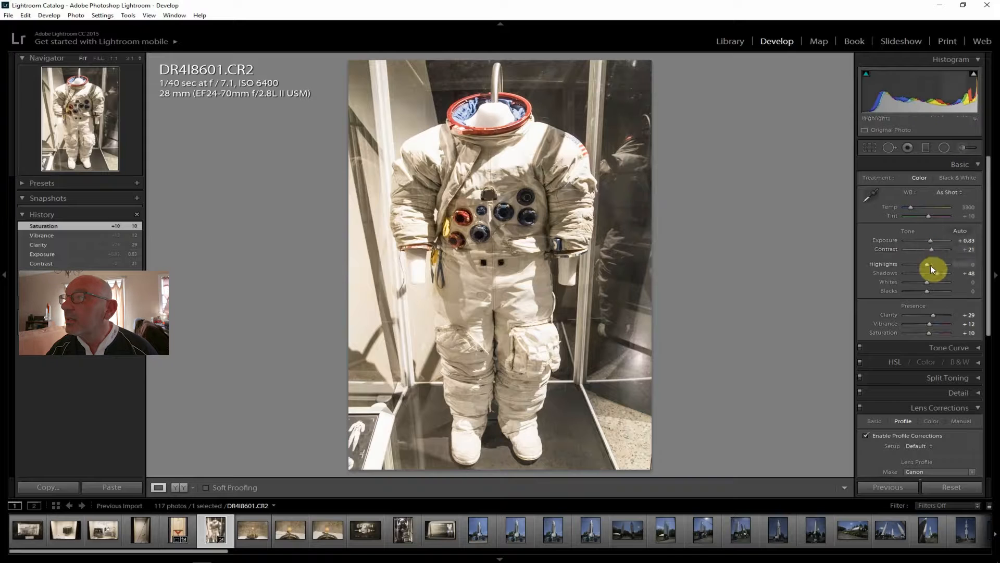
{"action": "left_click_drag", "start_coordinate": [926, 263], "coordinate": [914, 265]}
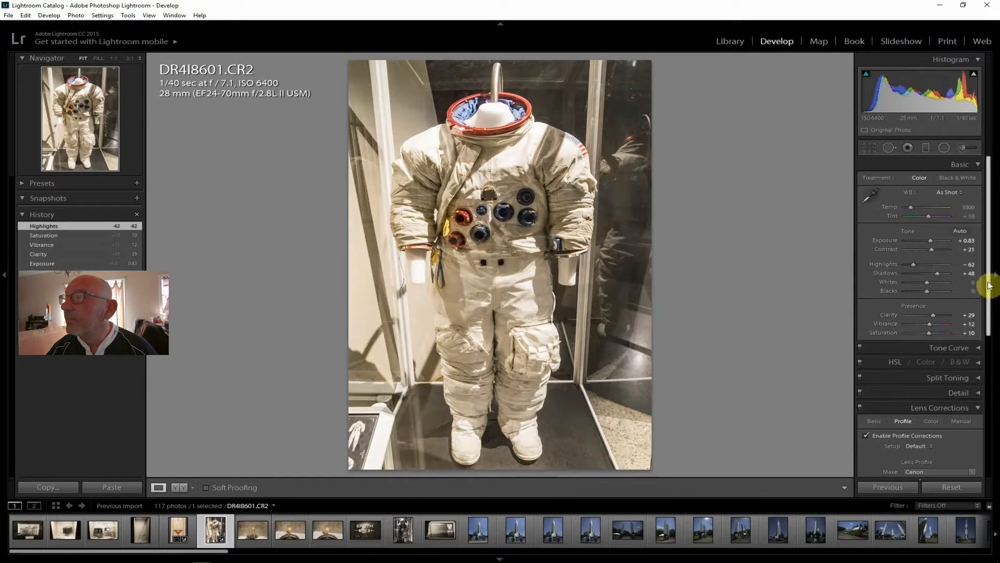
{"action": "left_click_drag", "start_coordinate": [990, 286], "coordinate": [988, 405]}
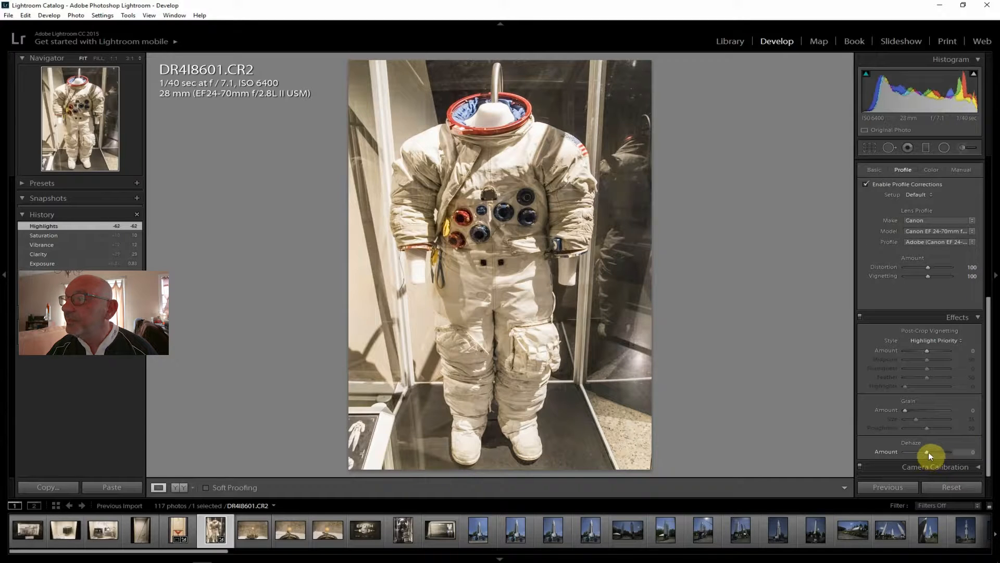
{"action": "left_click_drag", "start_coordinate": [931, 452], "coordinate": [931, 451]}
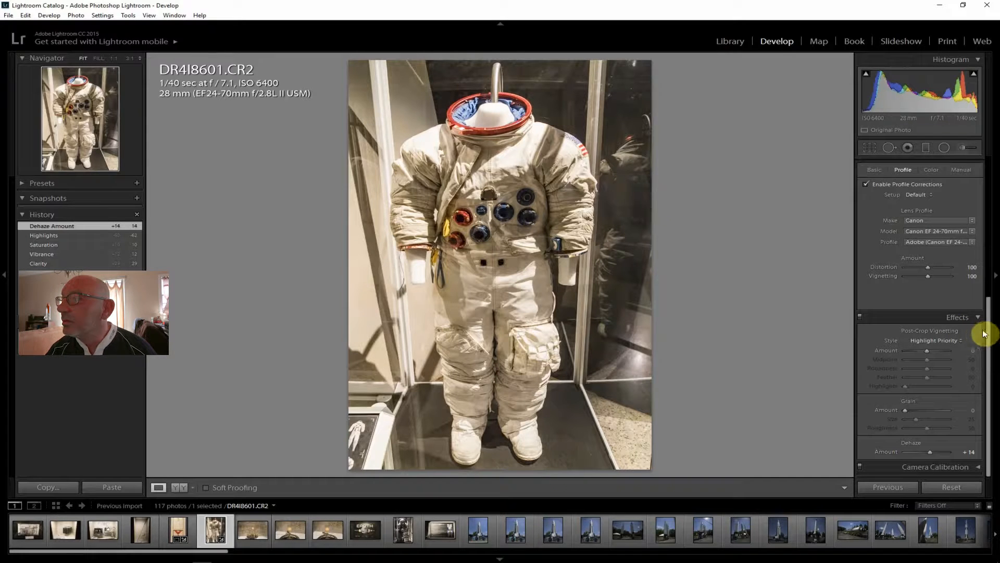
Lower the spacesuit photo's Whites to -29 and raise its Shadows to +69
{"action": "left_click_drag", "start_coordinate": [985, 335], "coordinate": [996, 201]}
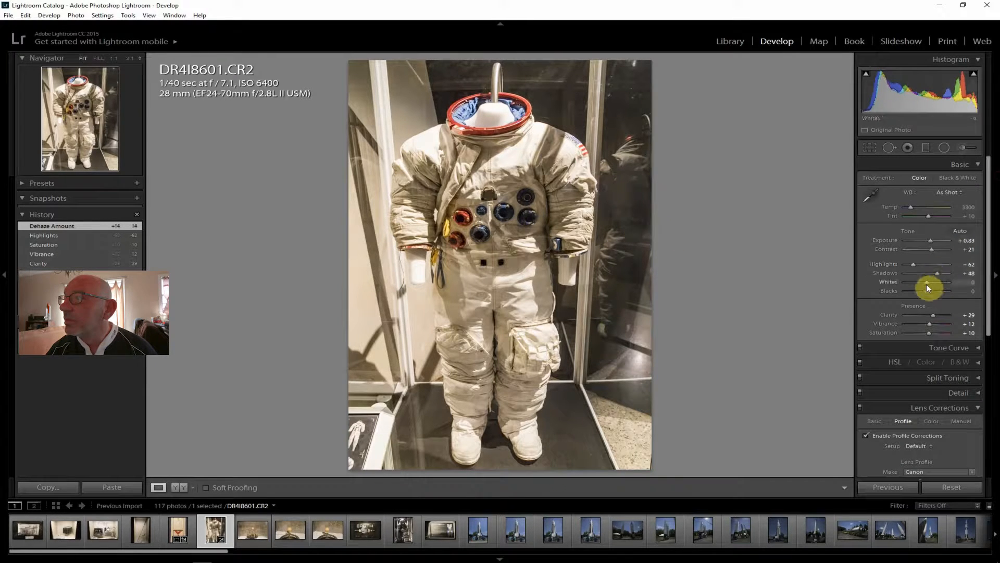
{"action": "left_click_drag", "start_coordinate": [926, 282], "coordinate": [921, 282]}
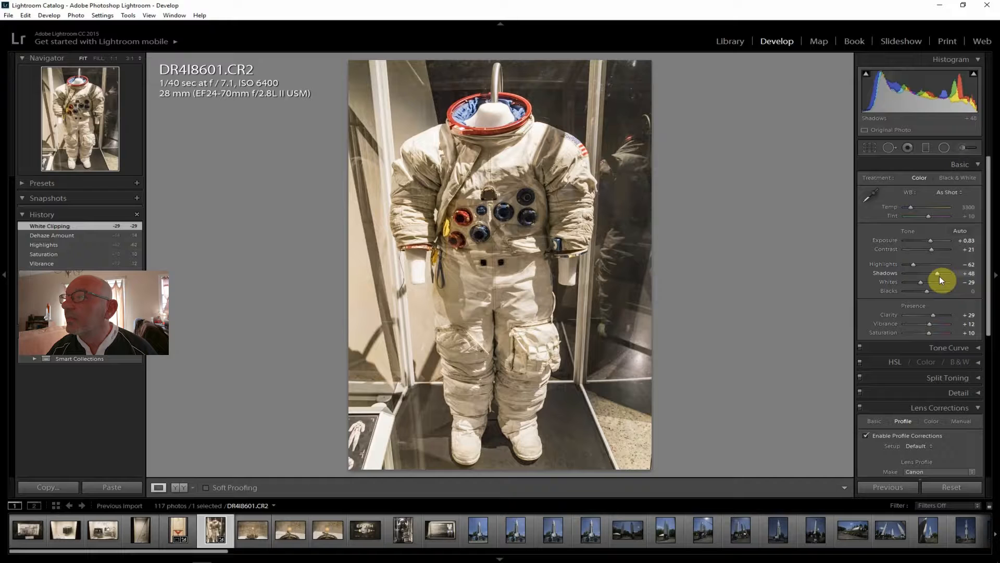
{"action": "left_click_drag", "start_coordinate": [939, 274], "coordinate": [943, 274]}
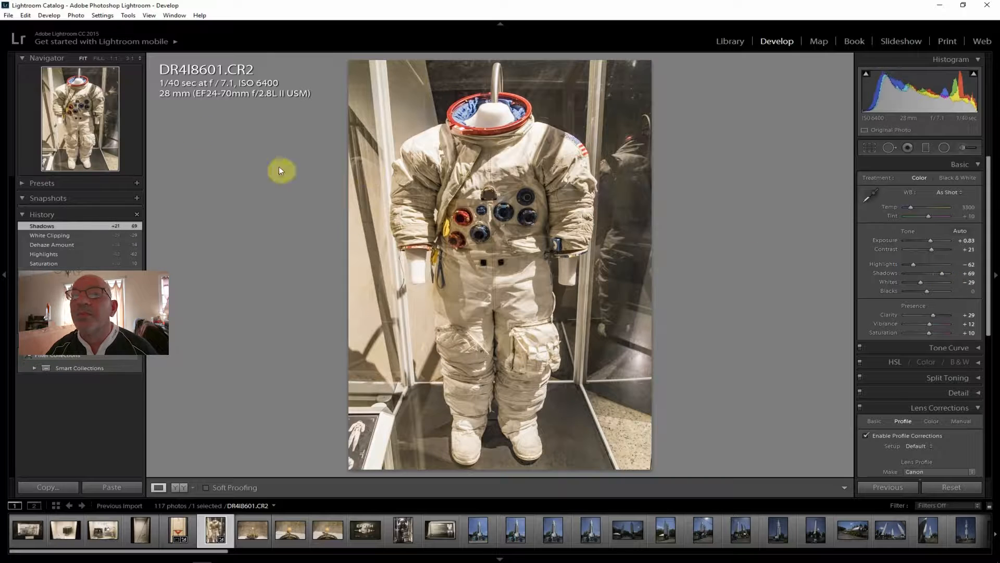
Export the edited spacesuit photo DR4I8601.CR2 to the hard drive folder J:\ToPost
{"action": "left_click", "coordinate": [8, 15]}
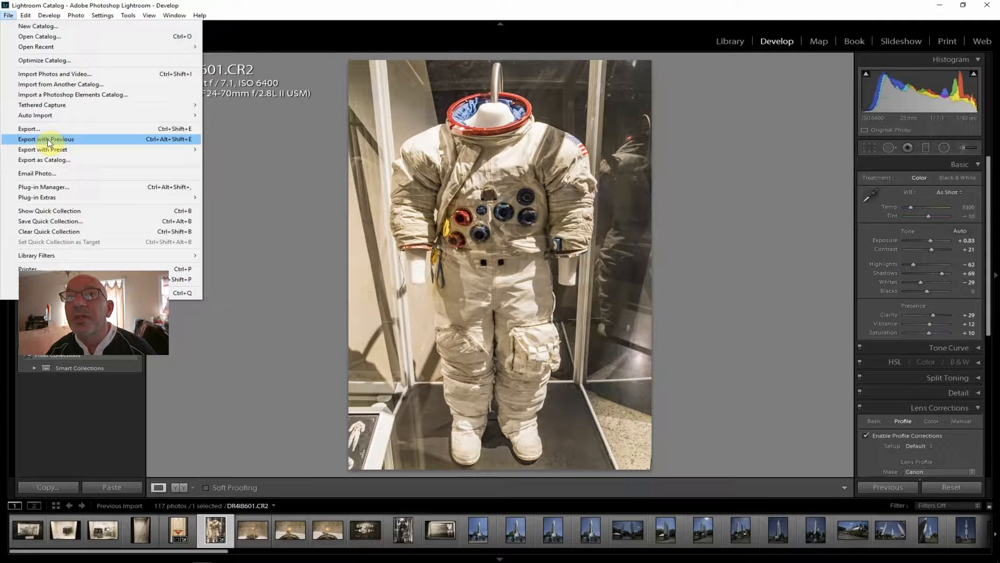
{"action": "left_click", "coordinate": [45, 129]}
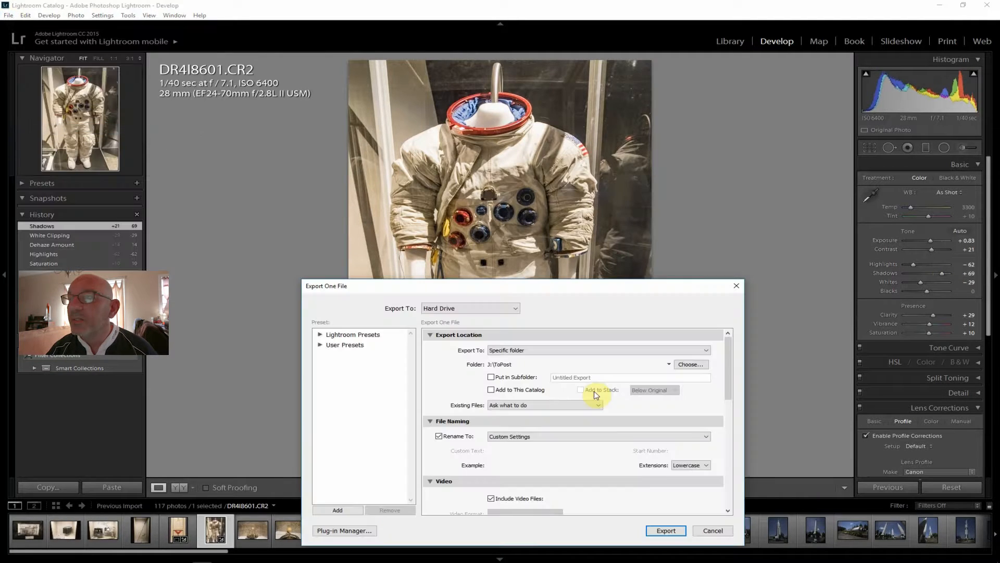
{"action": "left_click", "coordinate": [666, 529]}
Review the orrery photos DR4I8602 and DR4I8604 and the Neighborhood Earth sign photo DR4I8605
{"action": "left_click", "coordinate": [259, 537]}
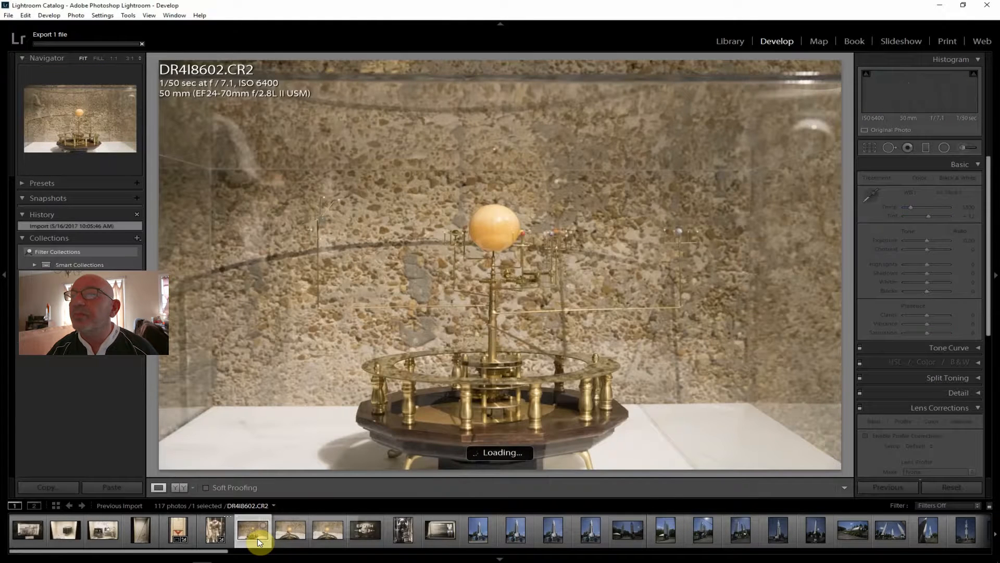
{"action": "left_click_drag", "start_coordinate": [257, 539], "coordinate": [321, 531]}
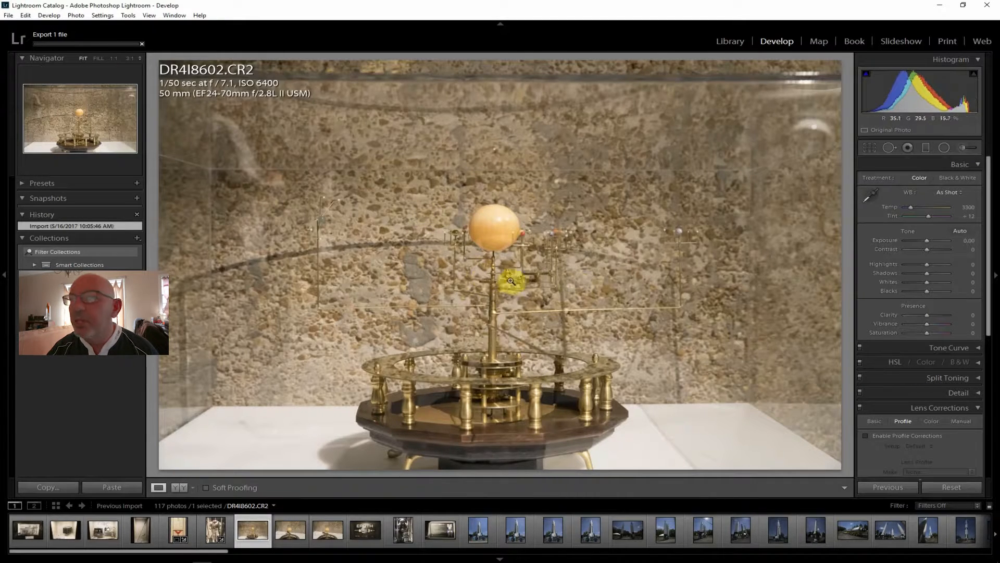
{"action": "left_click", "coordinate": [316, 530]}
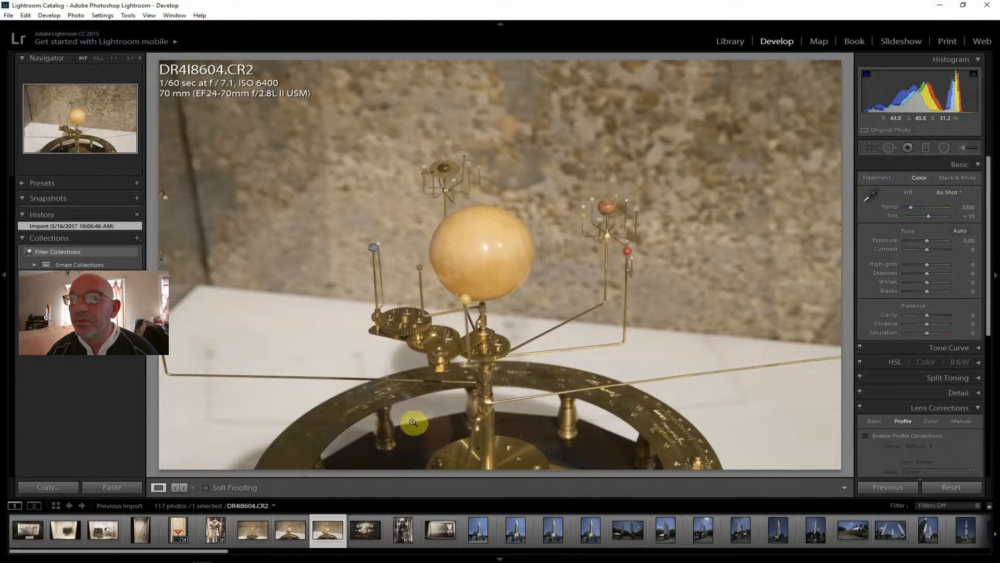
{"action": "left_click", "coordinate": [365, 534]}
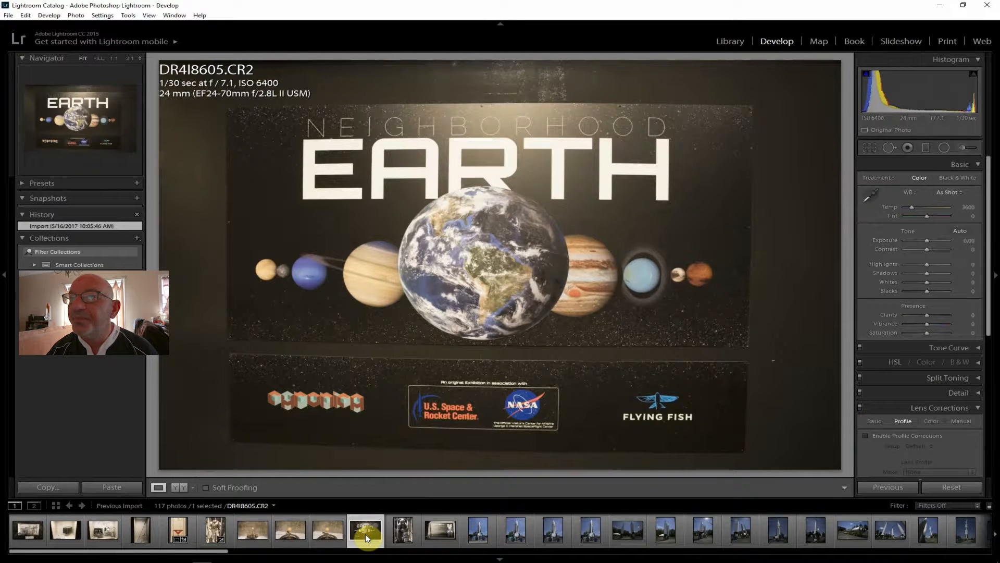
On the dark spacesuit photo DR4I8606.CR2, enable lens profile corrections and raise Shadows to +76
{"action": "left_click", "coordinate": [402, 535]}
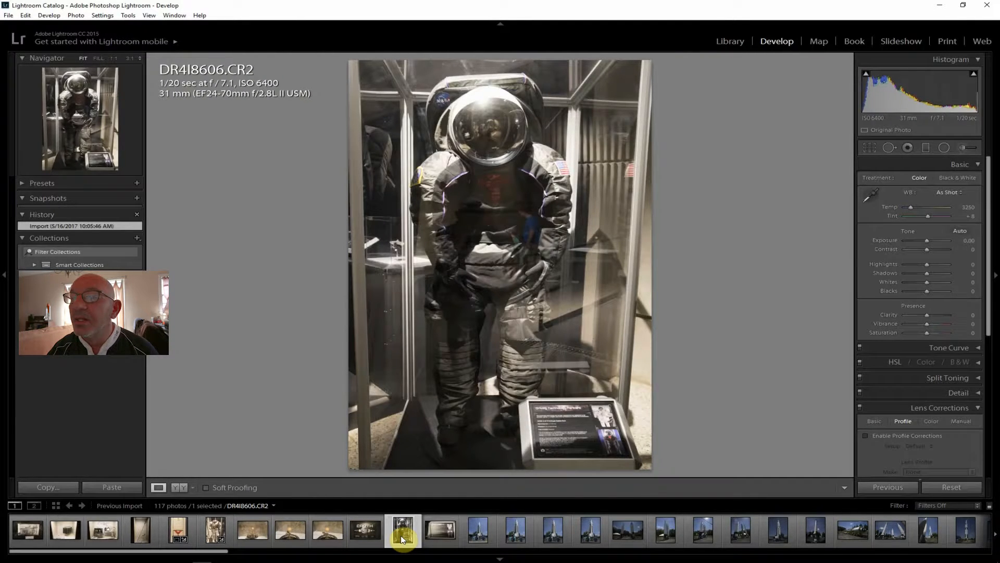
{"action": "left_click", "coordinate": [893, 435]}
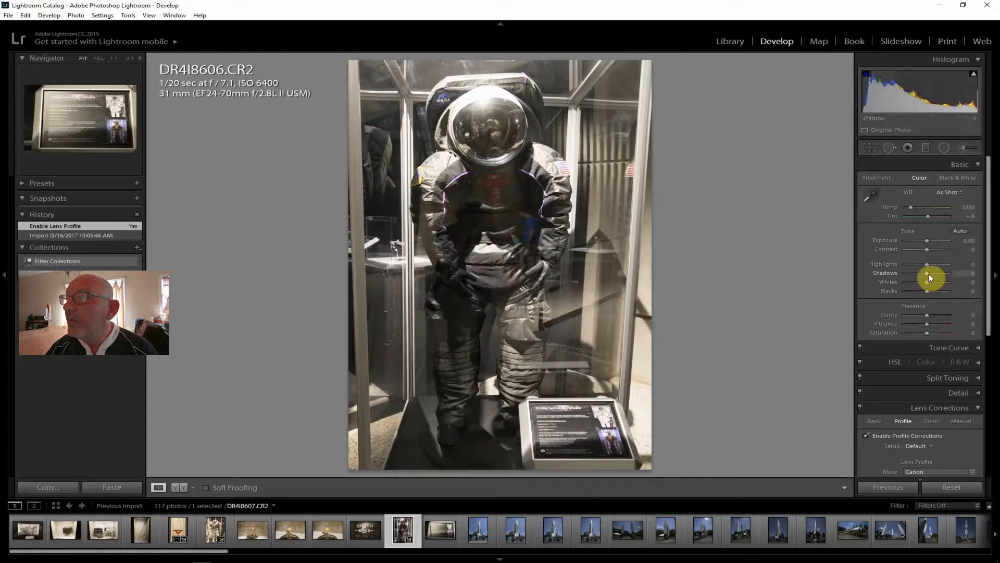
{"action": "left_click_drag", "start_coordinate": [937, 274], "coordinate": [939, 274]}
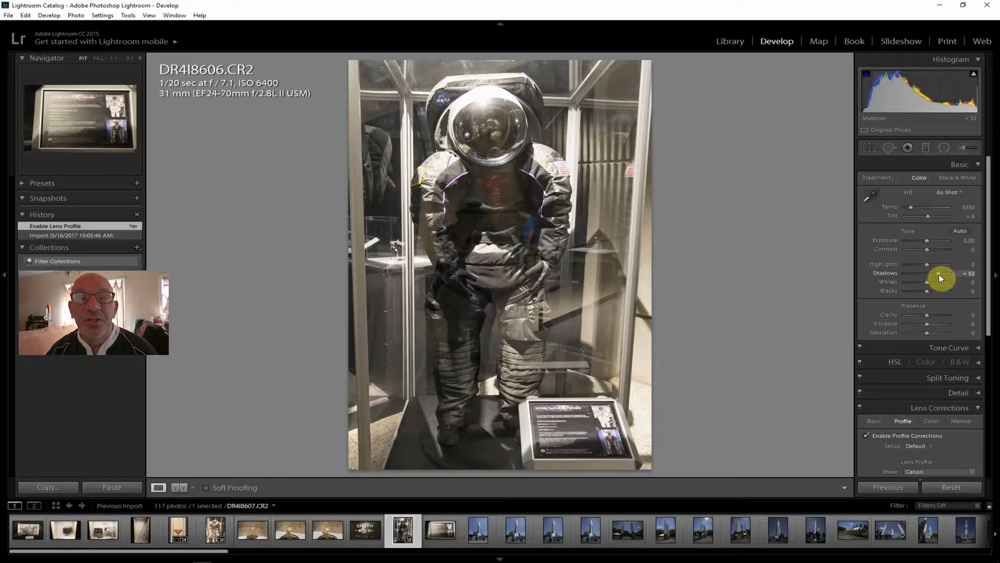
{"action": "left_click_drag", "start_coordinate": [939, 274], "coordinate": [944, 274]}
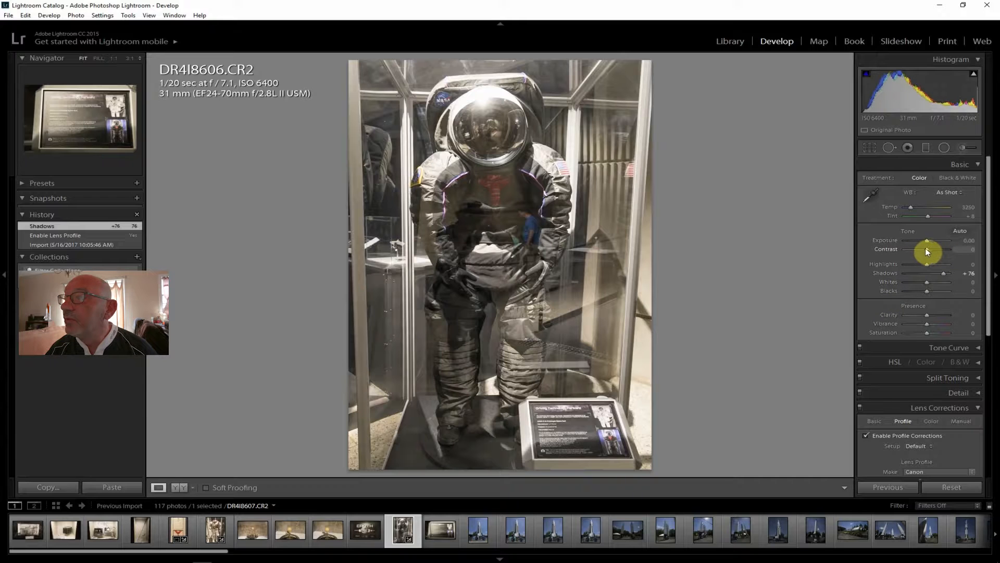
Set the dark spacesuit photo's Contrast to +24, Clarity to +33, Highlights to -88 and Exposure to +0.71
{"action": "left_click_drag", "start_coordinate": [926, 248], "coordinate": [932, 247]}
{"action": "left_click_drag", "start_coordinate": [933, 238], "coordinate": [933, 238]}
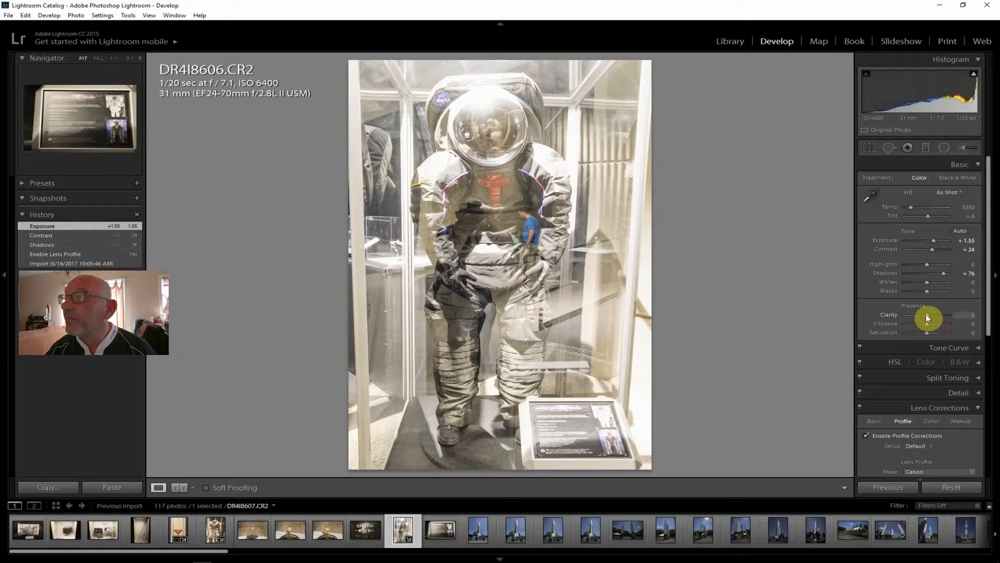
{"action": "left_click_drag", "start_coordinate": [933, 314], "coordinate": [934, 314]}
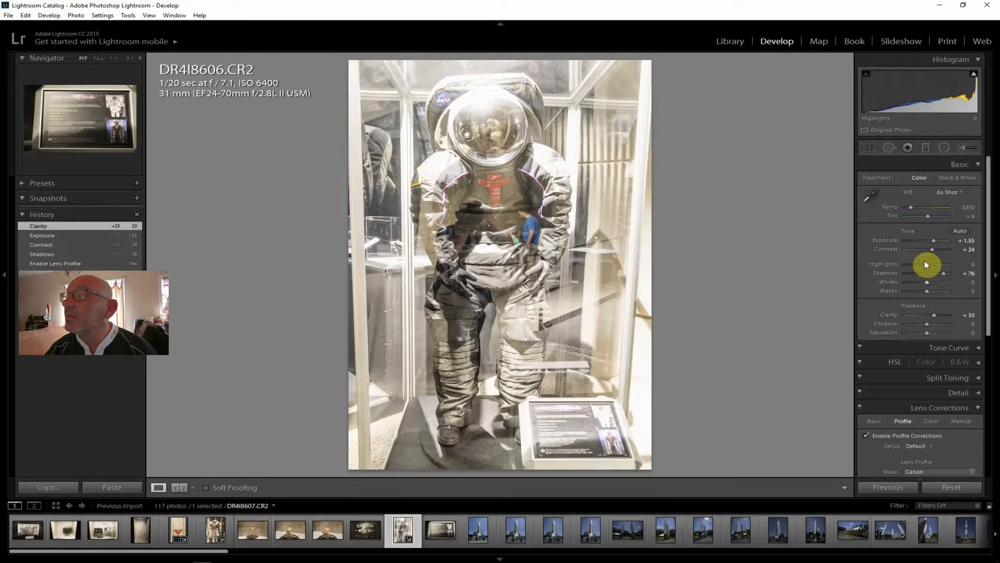
{"action": "left_click_drag", "start_coordinate": [926, 265], "coordinate": [907, 262]}
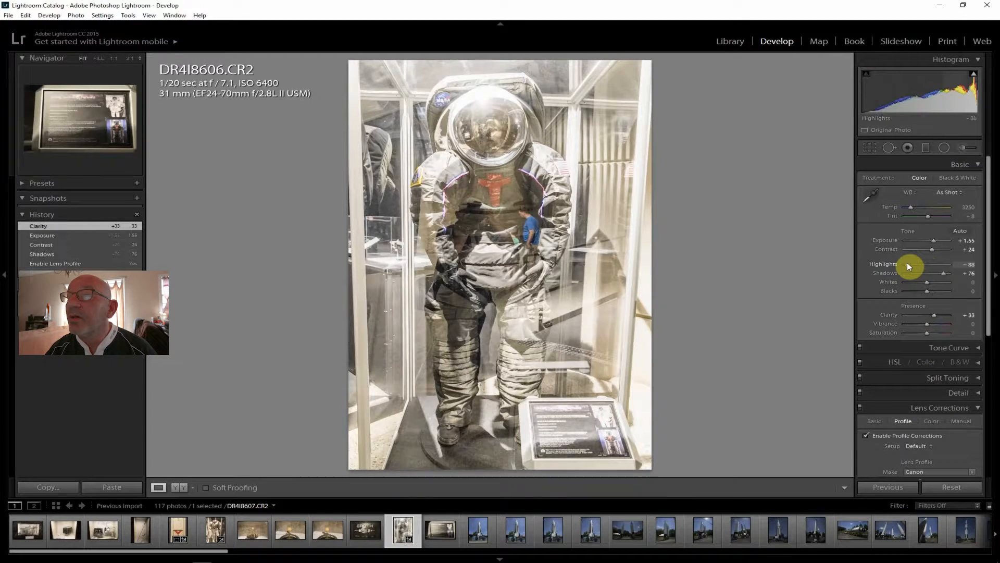
{"action": "left_click_drag", "start_coordinate": [933, 239], "coordinate": [930, 237]}
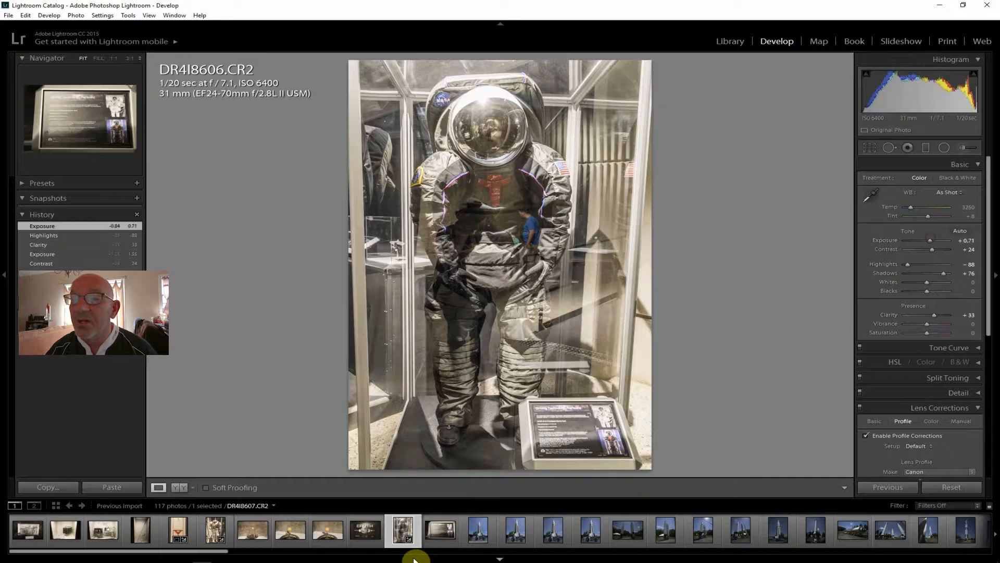
Examine the spacesuit information plaque DR4I8607 and compare the similar rocket shots IMG_9343 through _MG_9346
{"action": "left_click", "coordinate": [444, 532]}
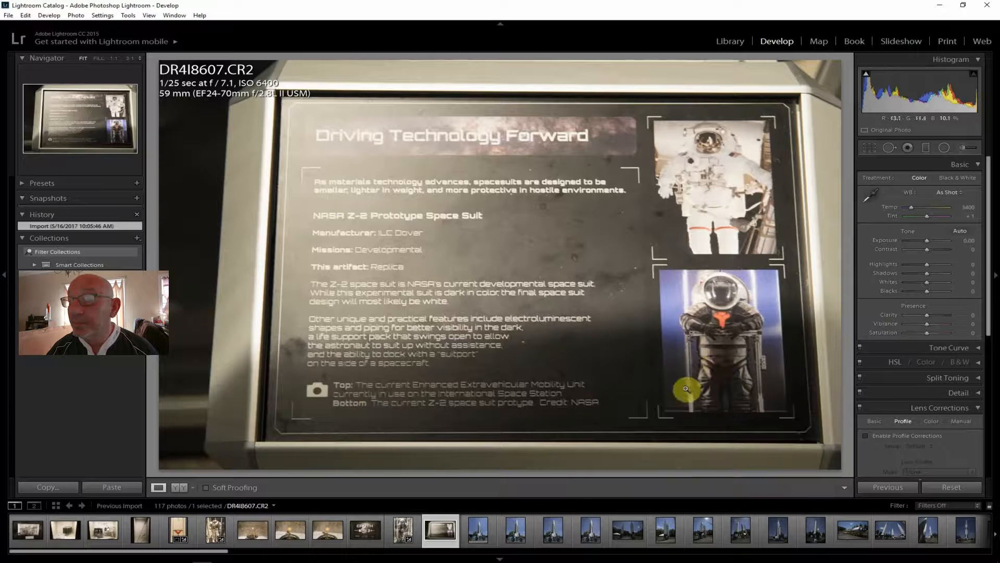
{"action": "left_click", "coordinate": [480, 535]}
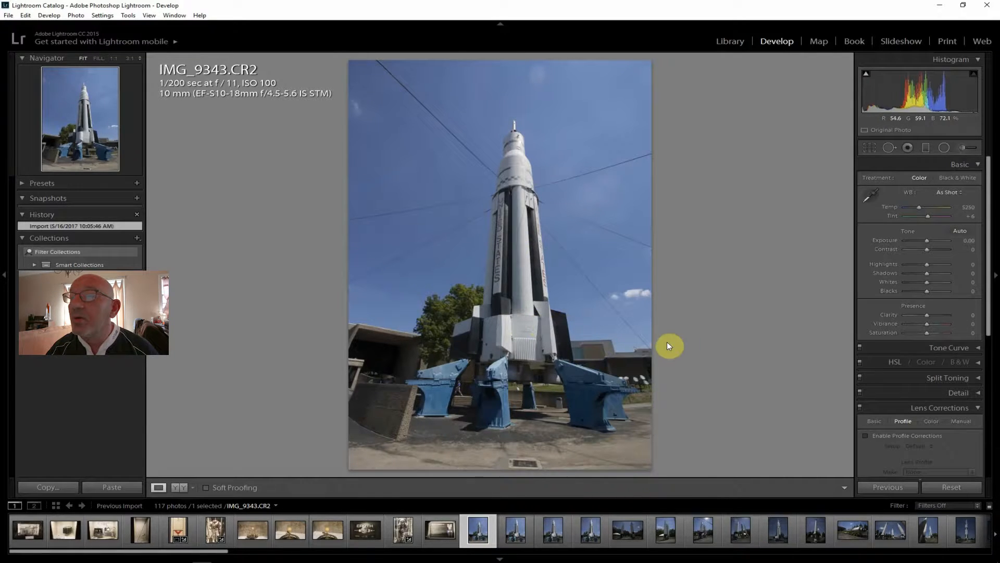
{"action": "left_click", "coordinate": [513, 528]}
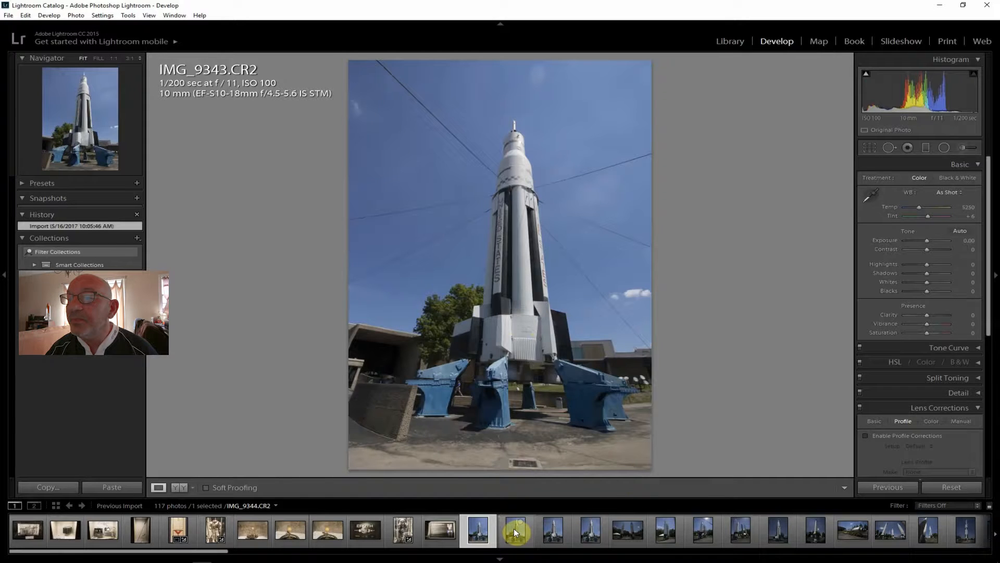
{"action": "left_click", "coordinate": [554, 532]}
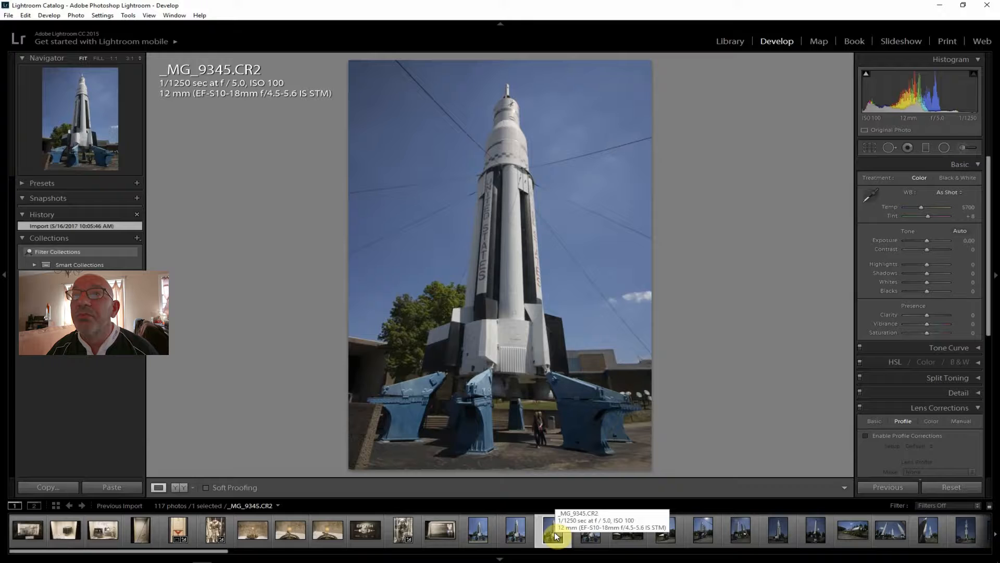
{"action": "left_click", "coordinate": [590, 533]}
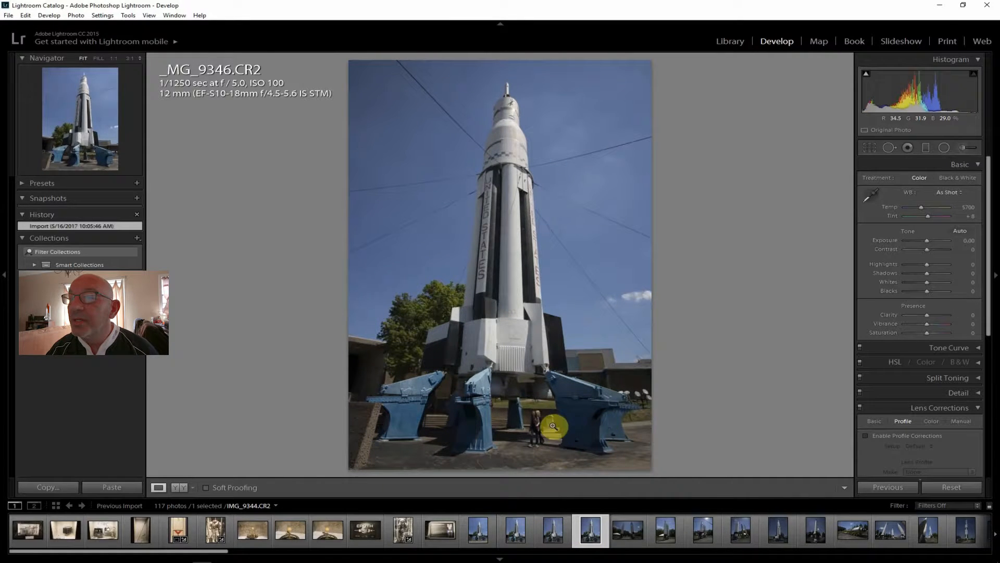
{"action": "left_click", "coordinate": [516, 530]}
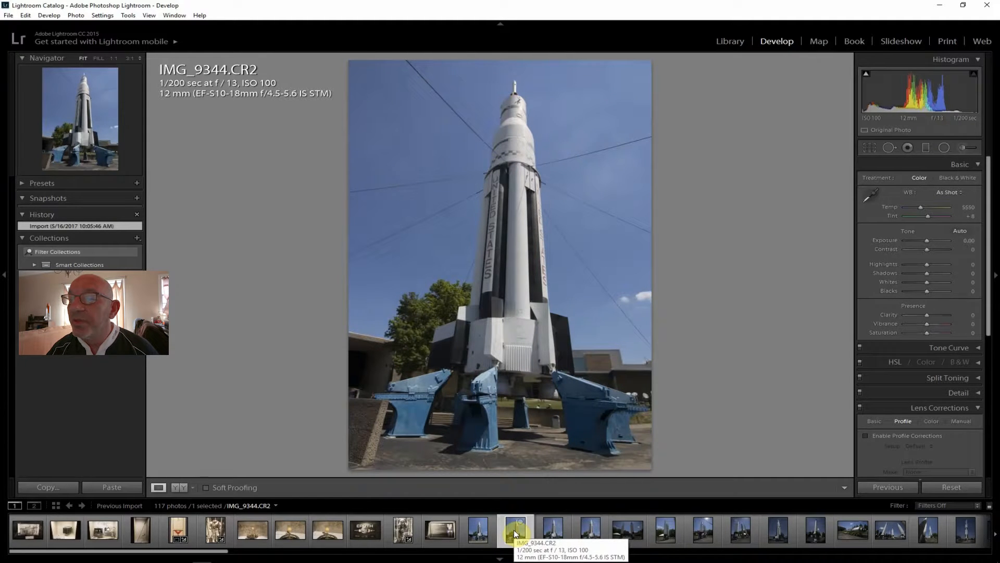
{"action": "left_click", "coordinate": [478, 530]}
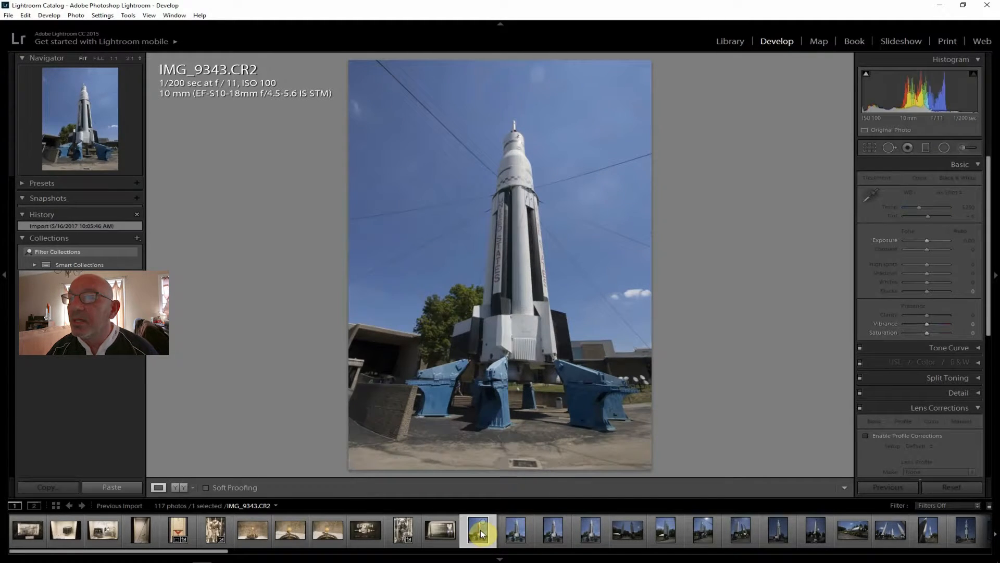
On rocket photo IMG_9344.CR2, enable lens profile corrections and set Clarity to +21, Shadows to +26, Highlights to -36 and Contrast to +29
{"action": "left_click", "coordinate": [509, 530]}
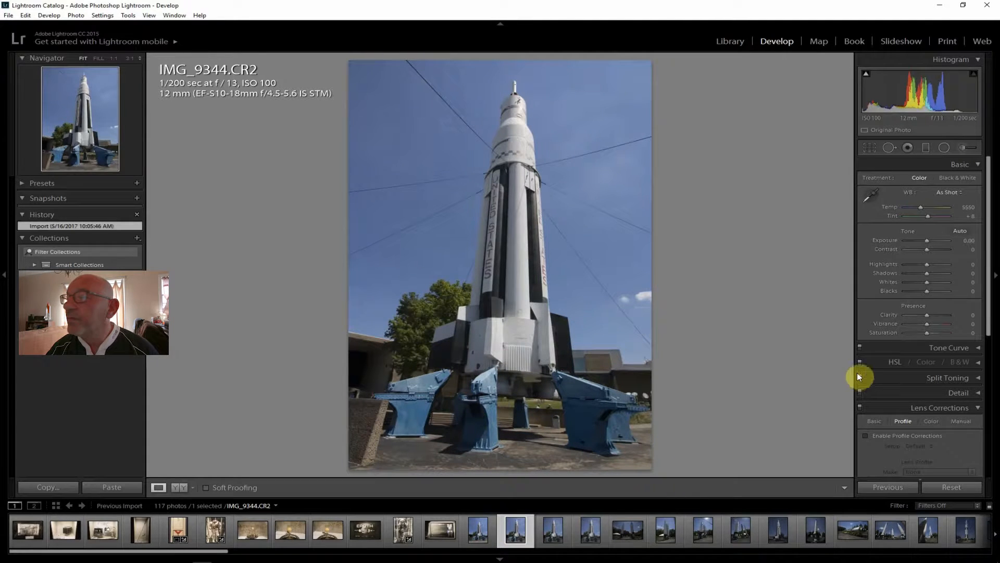
{"action": "left_click", "coordinate": [915, 432]}
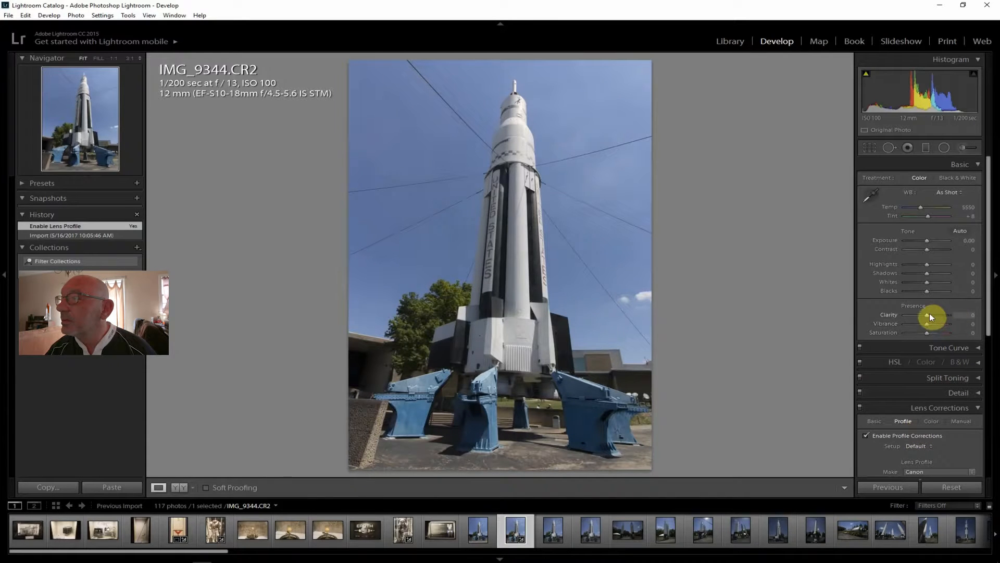
{"action": "left_click_drag", "start_coordinate": [927, 314], "coordinate": [931, 315]}
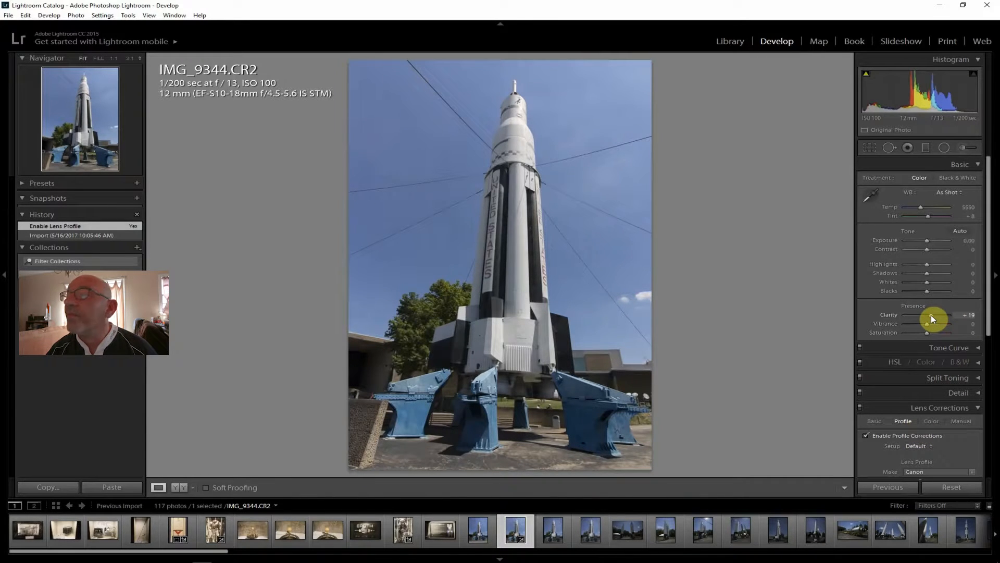
{"action": "left_click_drag", "start_coordinate": [932, 317], "coordinate": [933, 318]}
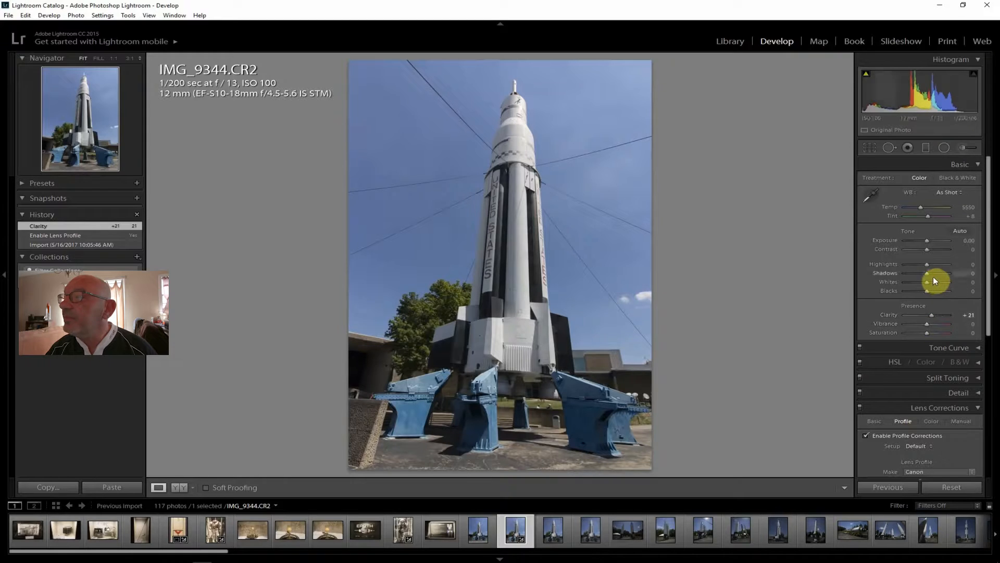
{"action": "left_click_drag", "start_coordinate": [935, 273], "coordinate": [939, 273]}
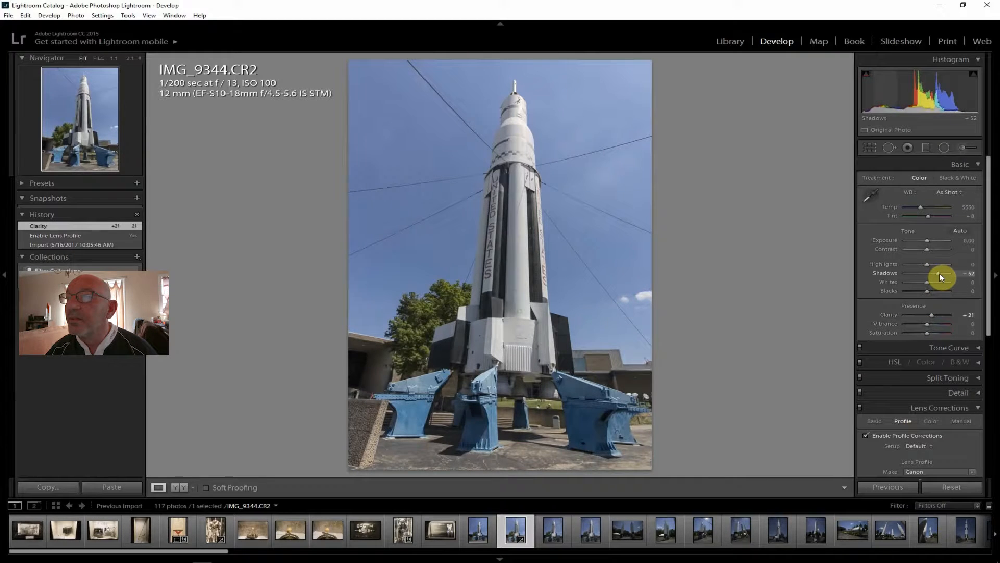
{"action": "left_click_drag", "start_coordinate": [934, 274], "coordinate": [933, 250]}
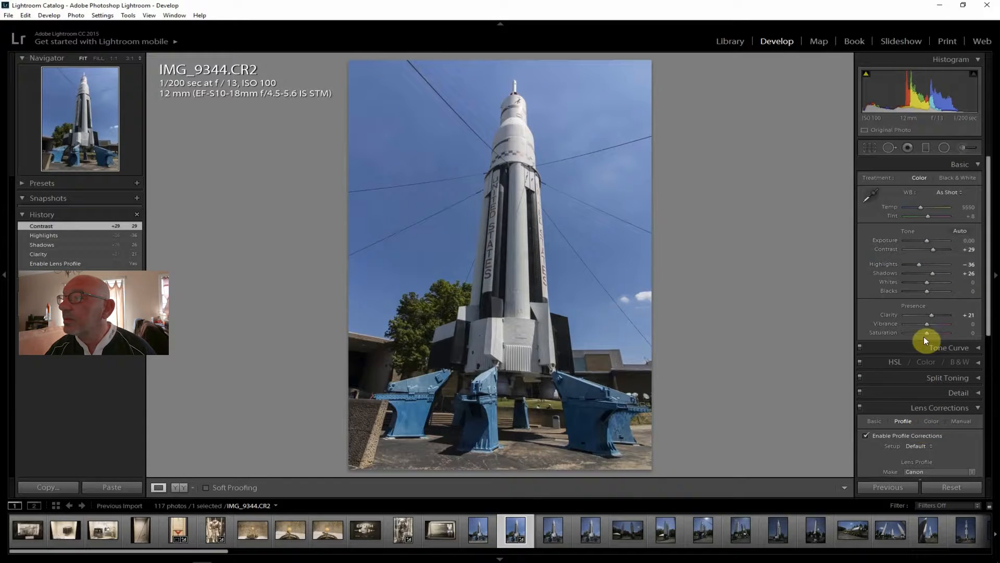
Set the rocket photo's Vibrance to +7, Saturation to +12 and Dehaze to +21
{"action": "left_click_drag", "start_coordinate": [929, 323], "coordinate": [929, 333]}
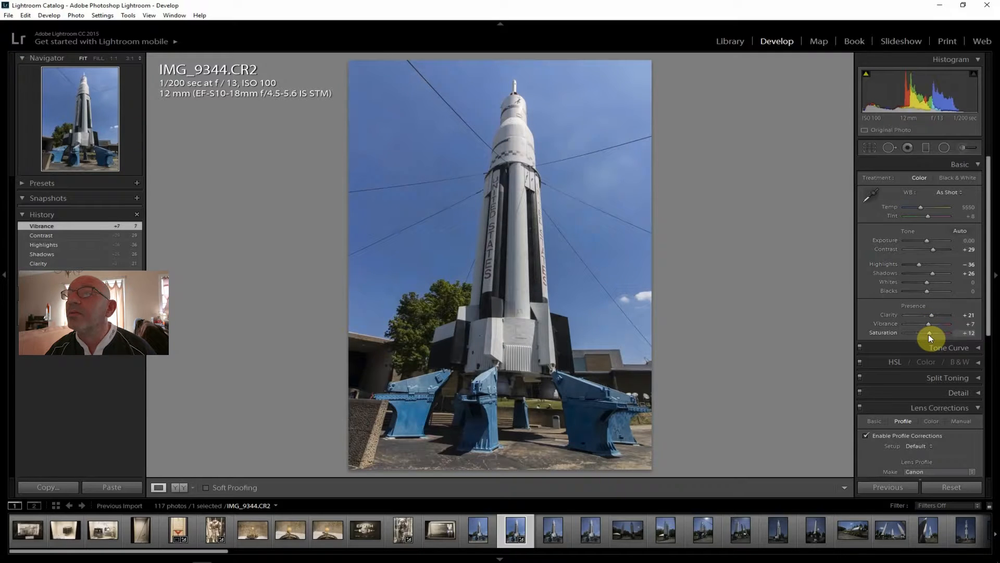
{"action": "left_click_drag", "start_coordinate": [986, 335], "coordinate": [997, 474]}
{"action": "left_click_drag", "start_coordinate": [928, 453], "coordinate": [930, 453]}
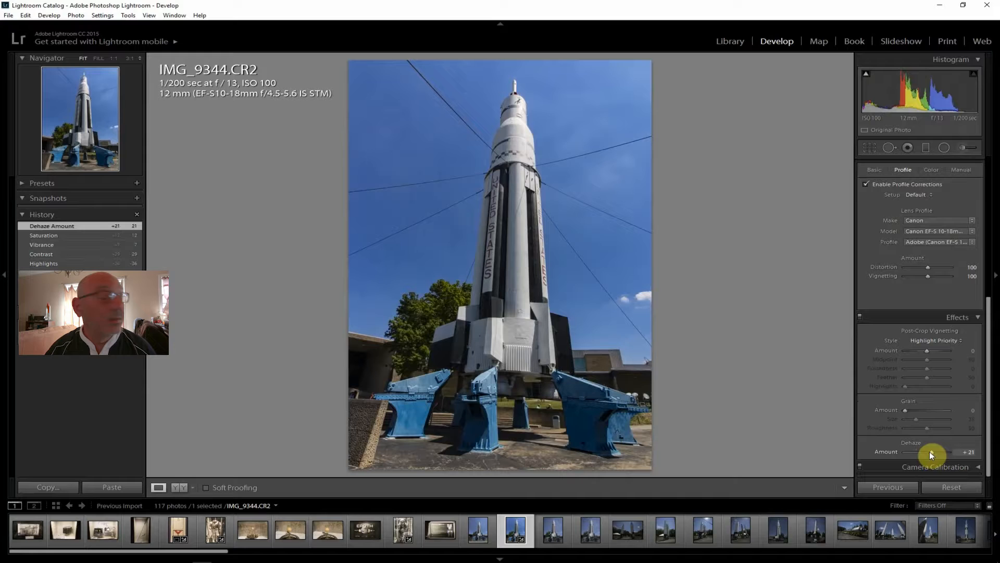
Raise the rocket photo's Shadows to +57
{"action": "left_click_drag", "start_coordinate": [989, 401], "coordinate": [989, 196]}
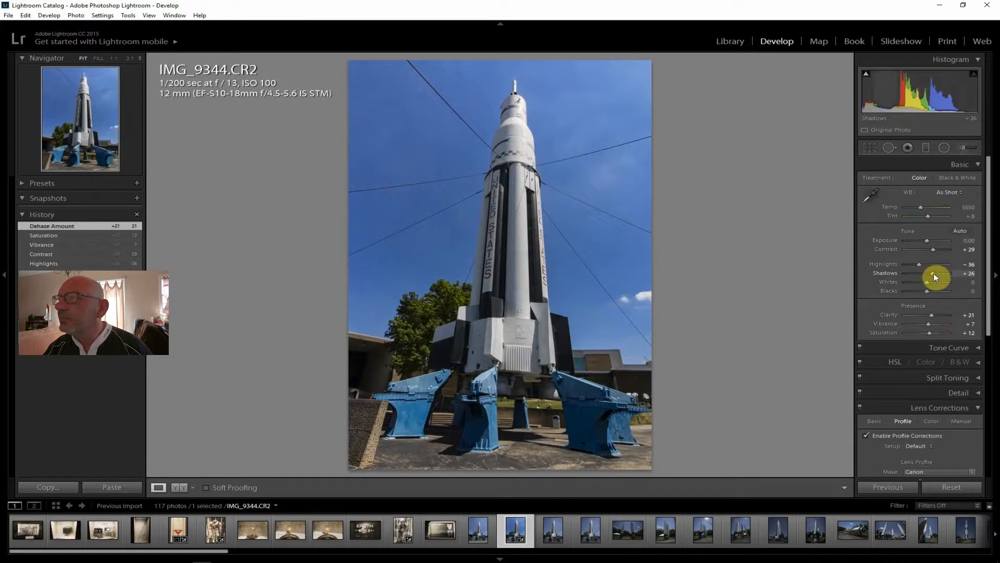
{"action": "left_click_drag", "start_coordinate": [933, 273], "coordinate": [939, 273]}
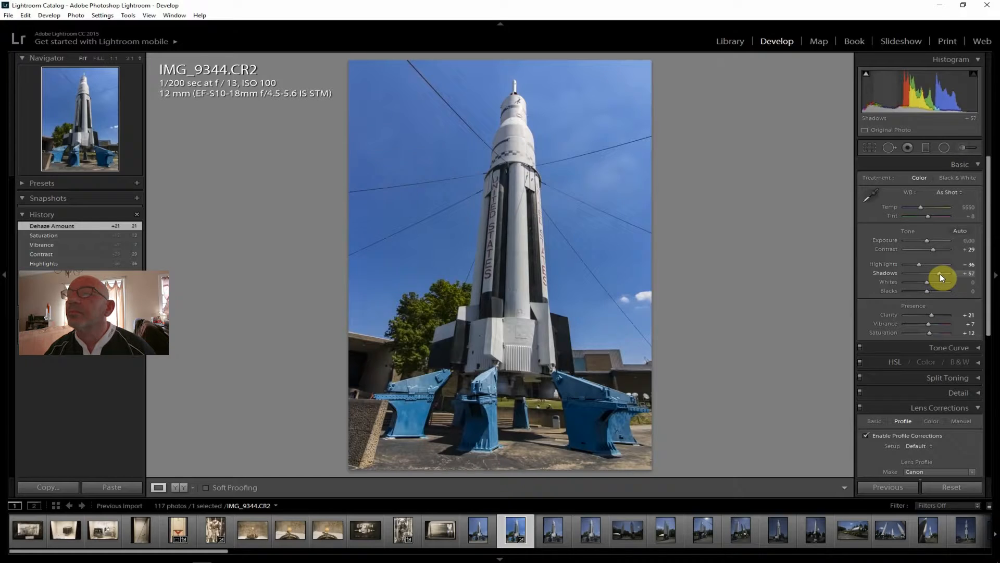
{"action": "left_click_drag", "start_coordinate": [940, 274], "coordinate": [939, 274]}
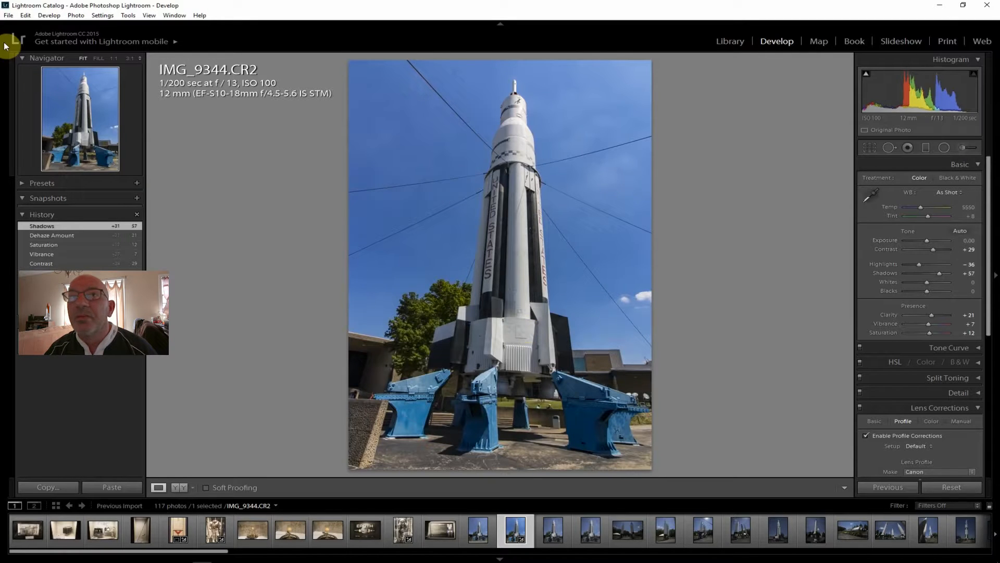
Export the edited rocket photo IMG_9344.CR2 to the hard drive, and open the dark two-rocket photo _MG_9347.CR2
{"action": "left_click", "coordinate": [8, 16]}
{"action": "left_click", "coordinate": [57, 129]}
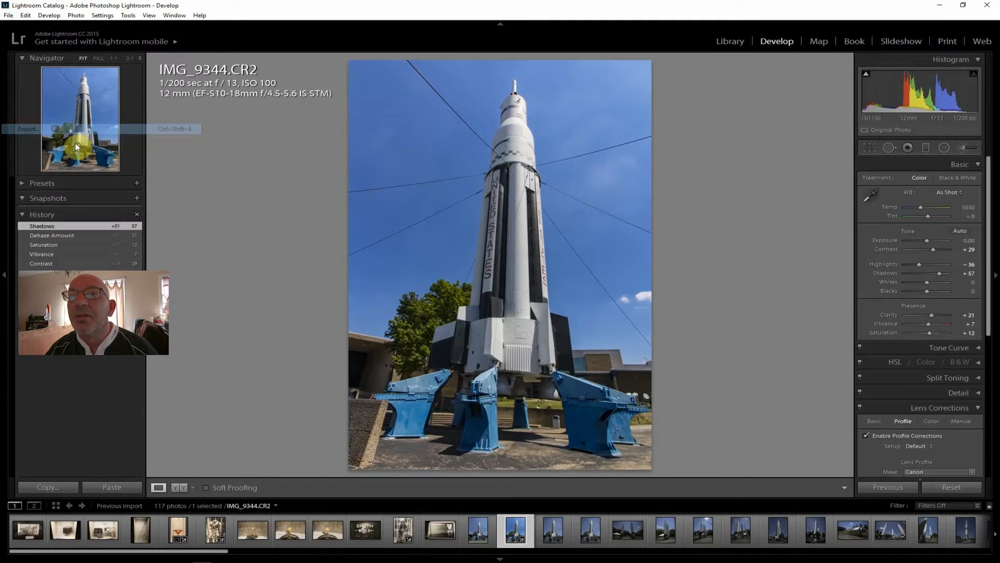
{"action": "left_click", "coordinate": [670, 535]}
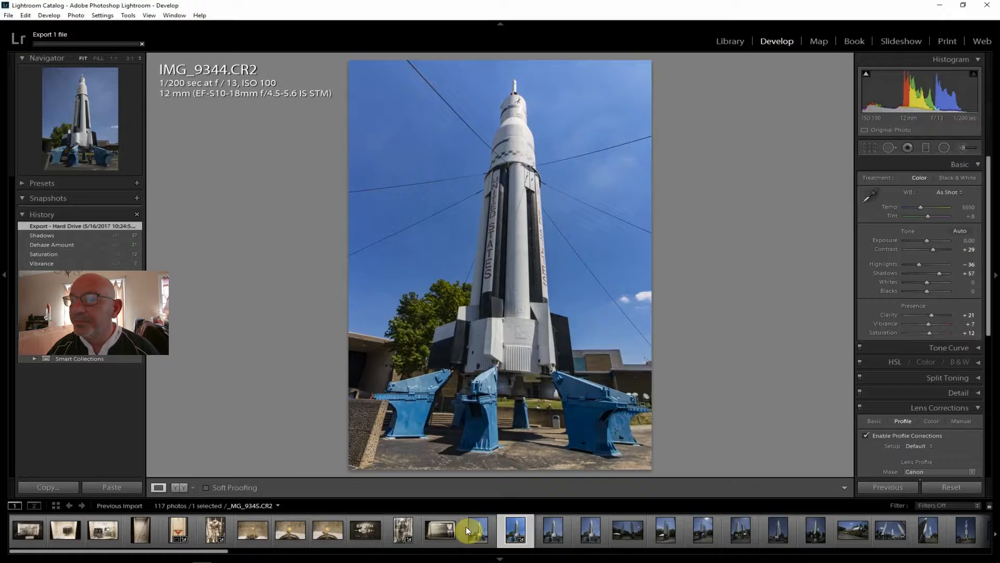
{"action": "left_click", "coordinate": [629, 534]}
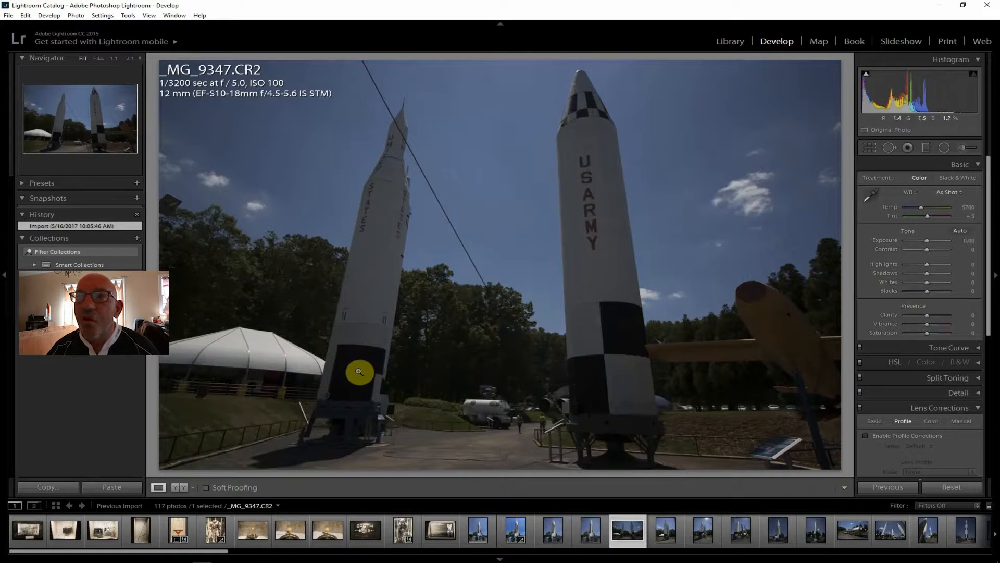
Review the rocket photos _MG_9348.CR2 and _MG_9349.CR2, and open the three-rocket photo _MG_9350.CR2
{"action": "left_click", "coordinate": [658, 536]}
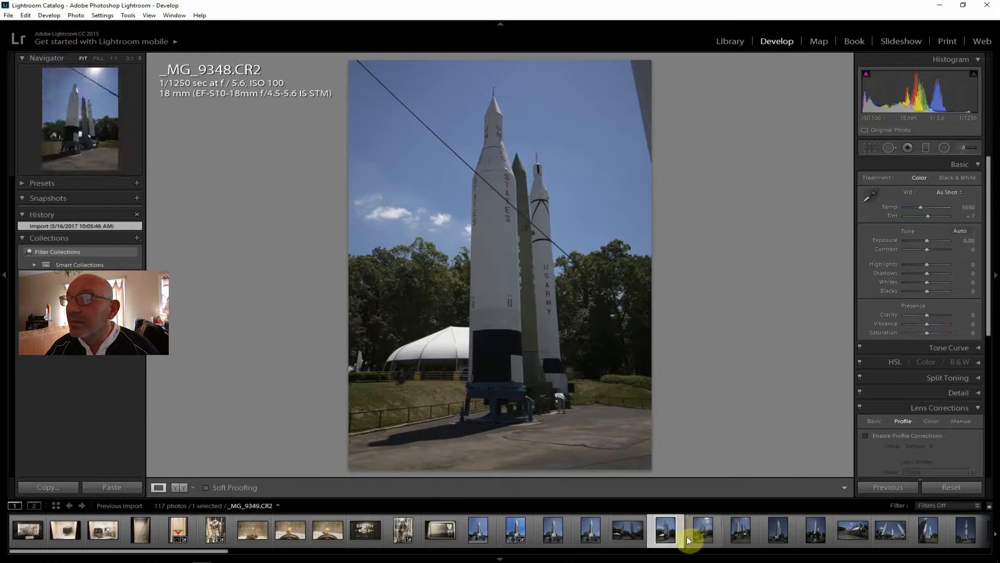
{"action": "left_click", "coordinate": [701, 530]}
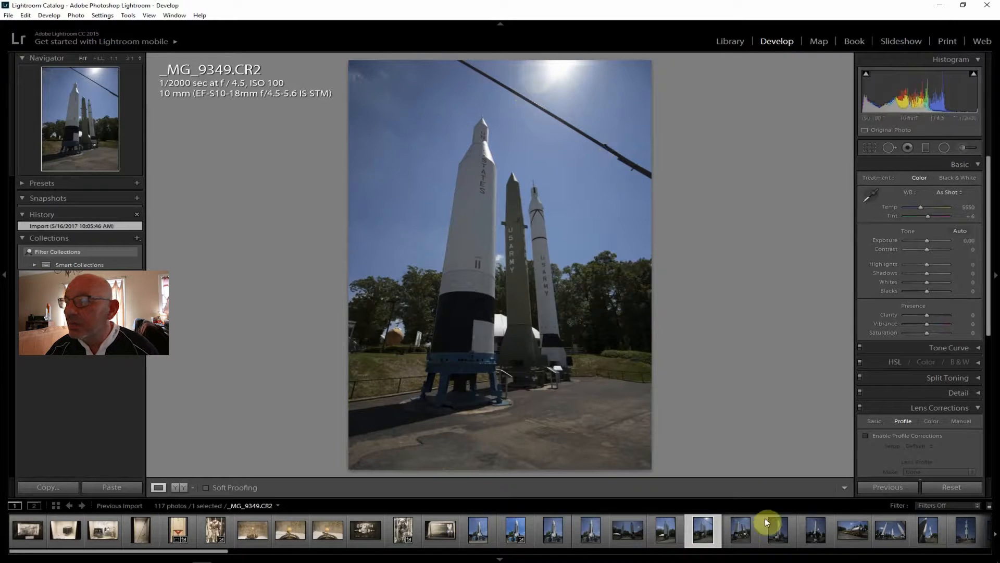
{"action": "left_click", "coordinate": [744, 531]}
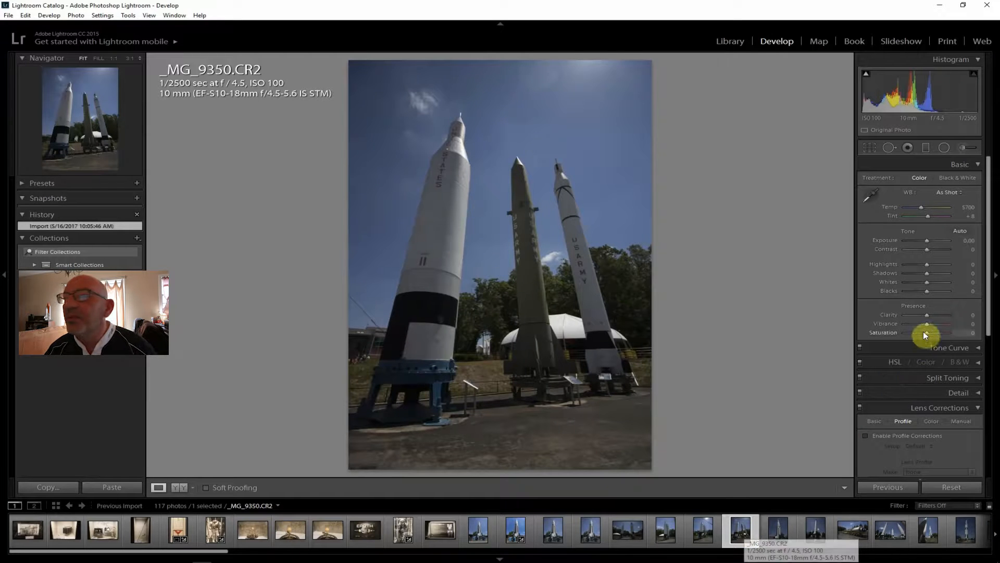
Enable lens profile corrections on the three-rocket photo, set Contrast to +31, and compare the image with and without the lens correction
{"action": "left_click", "coordinate": [906, 436]}
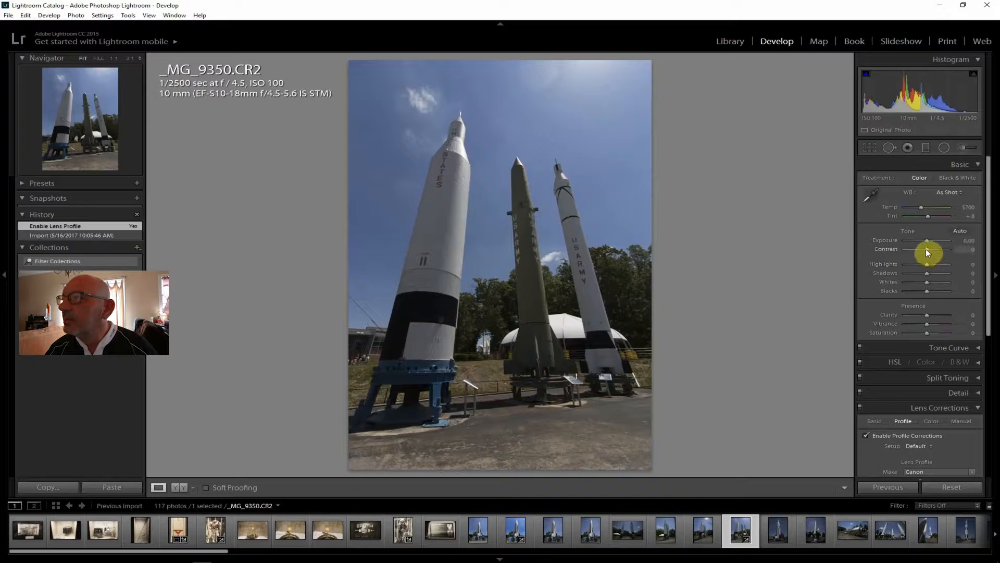
{"action": "left_click_drag", "start_coordinate": [928, 249], "coordinate": [931, 249]}
{"action": "left_click_drag", "start_coordinate": [931, 249], "coordinate": [933, 249]}
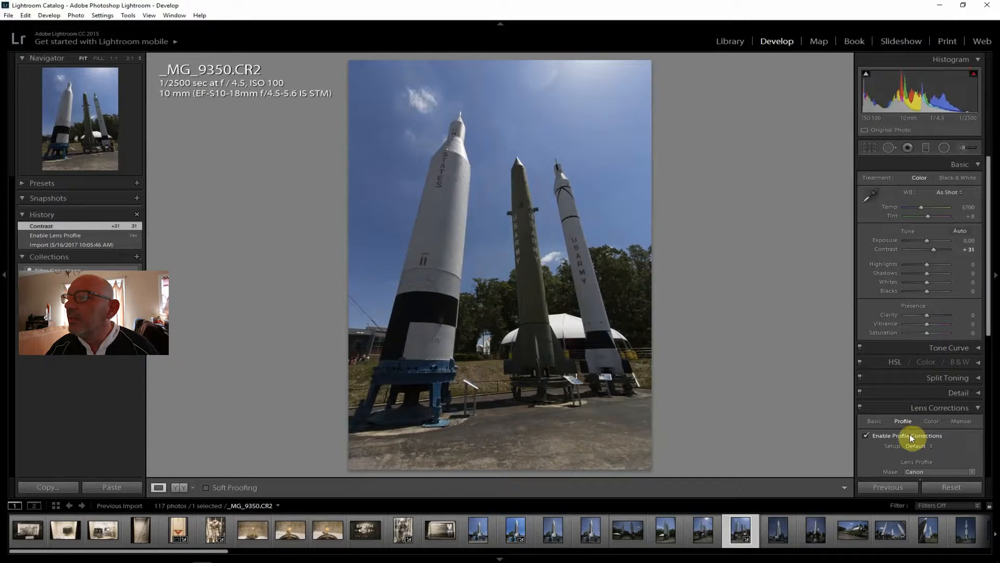
{"action": "left_click", "coordinate": [909, 435]}
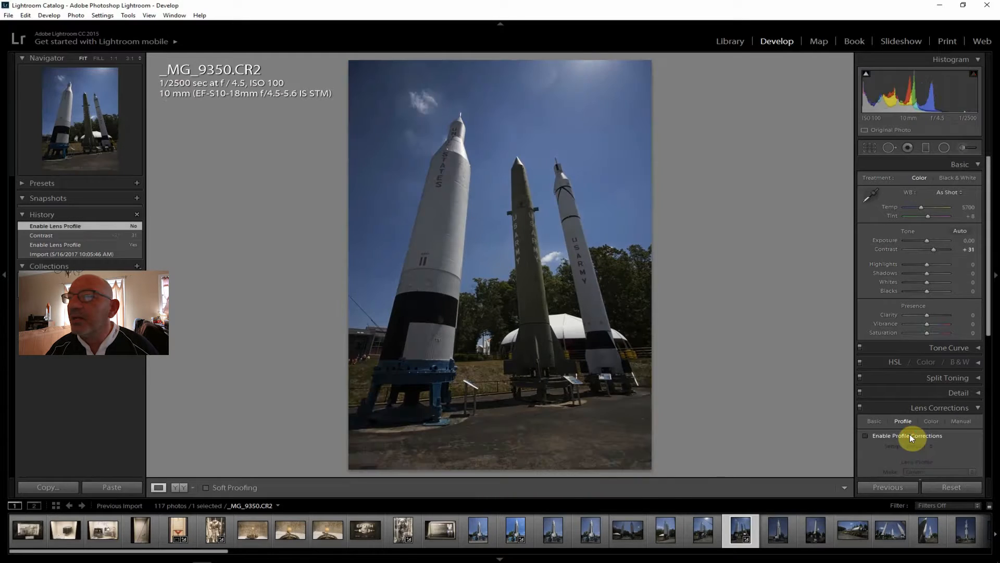
{"action": "left_click", "coordinate": [910, 435]}
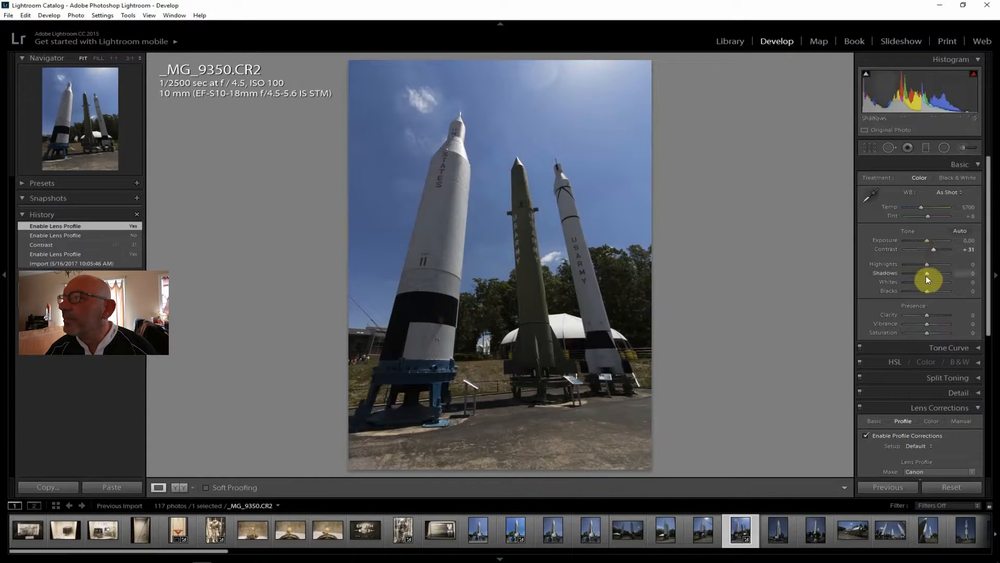
Set the three-rocket photo's Shadows to +69, Highlights to -57, Clarity to +60, Vibrance to +12 and Saturation to +14
{"action": "left_click_drag", "start_coordinate": [927, 273], "coordinate": [942, 274]}
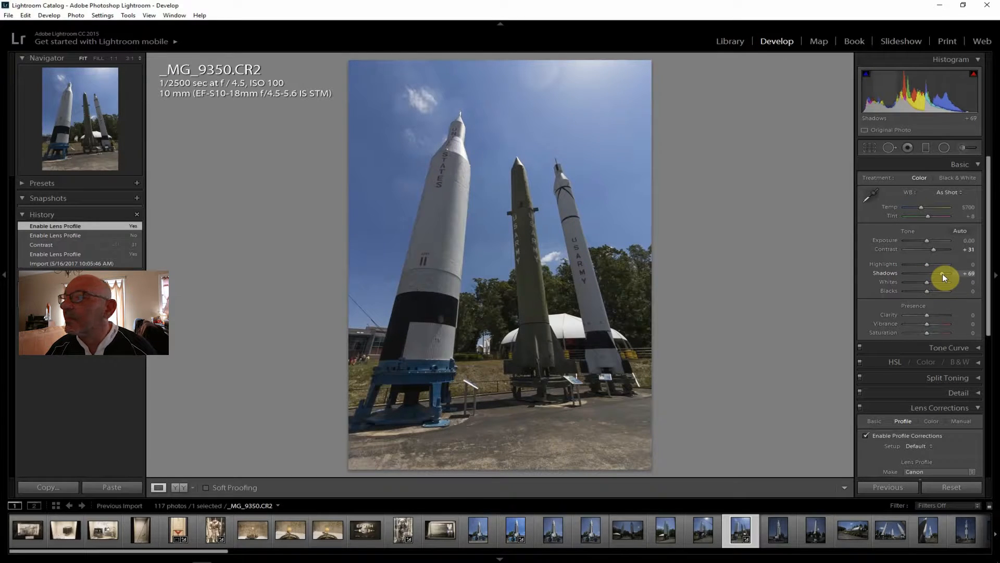
{"action": "left_click_drag", "start_coordinate": [942, 273], "coordinate": [914, 264]}
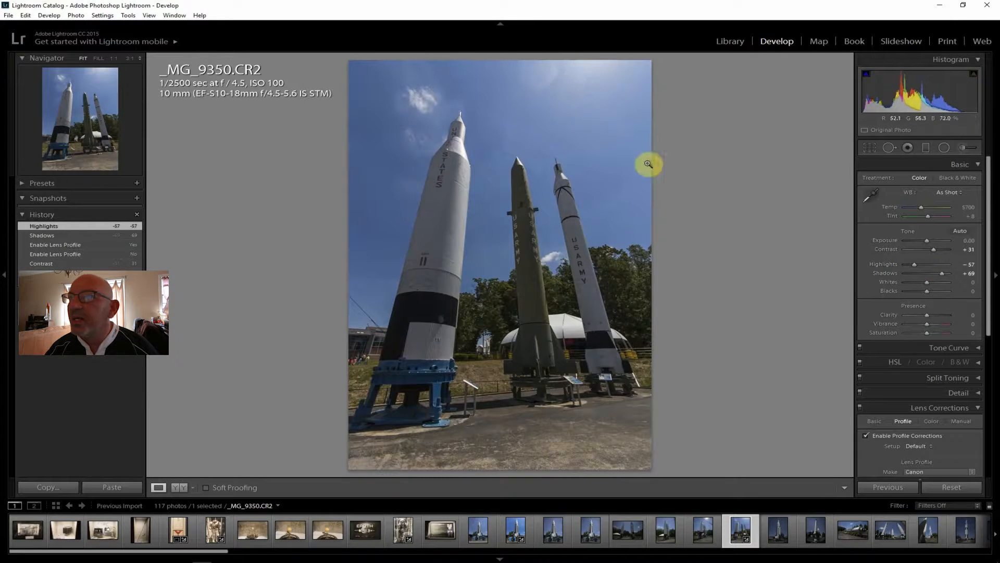
{"action": "left_click_drag", "start_coordinate": [927, 316], "coordinate": [933, 314]}
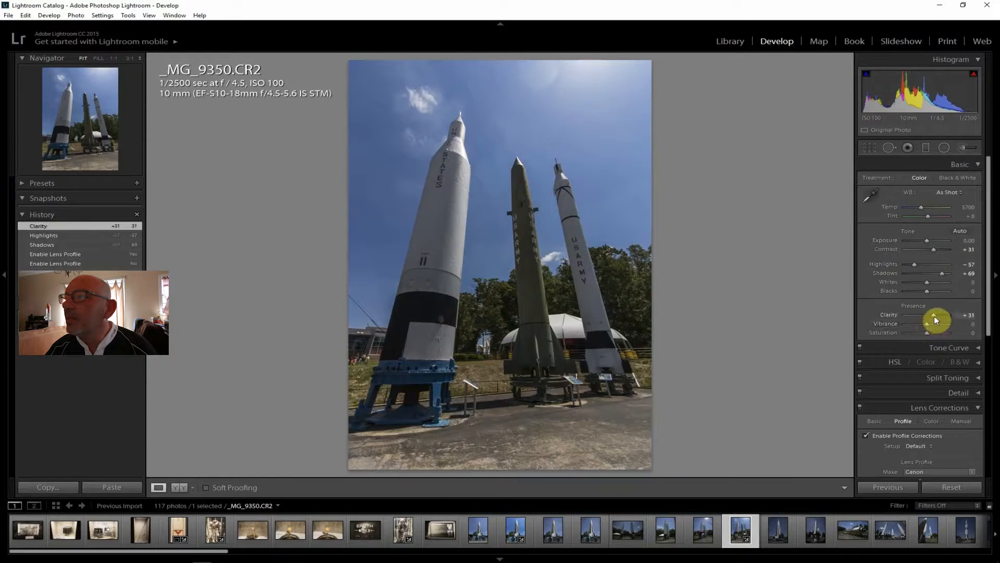
{"action": "left_click_drag", "start_coordinate": [933, 316], "coordinate": [929, 332]}
Set the three-rocket photo's Exposure to +0.60 and its Dehaze amount to +19
{"action": "left_click_drag", "start_coordinate": [929, 240], "coordinate": [930, 239]}
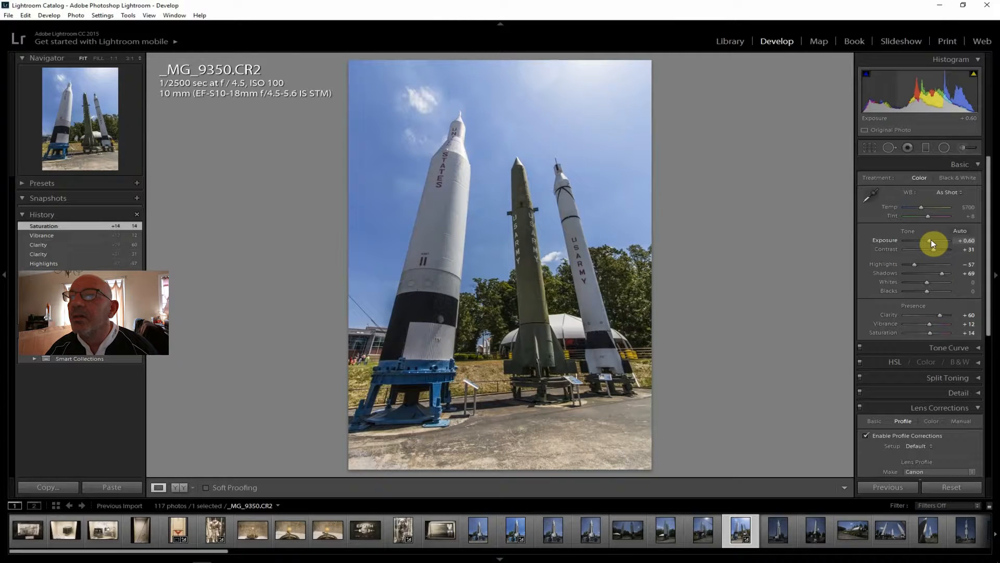
{"action": "left_click_drag", "start_coordinate": [931, 239], "coordinate": [931, 239]}
{"action": "left_click_drag", "start_coordinate": [988, 302], "coordinate": [990, 465]}
{"action": "left_click_drag", "start_coordinate": [927, 452], "coordinate": [930, 451]}
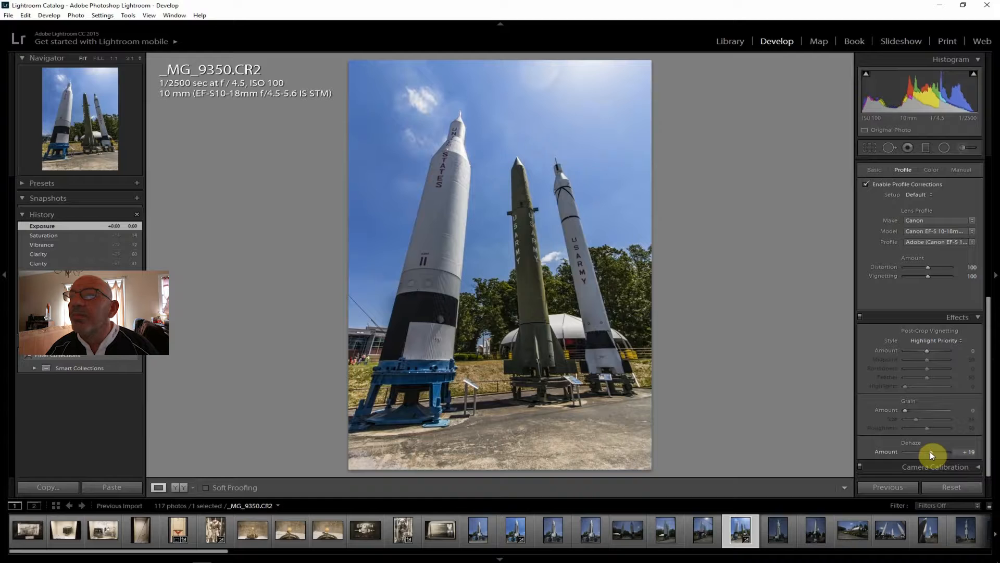
{"action": "left_click_drag", "start_coordinate": [930, 451], "coordinate": [930, 451]}
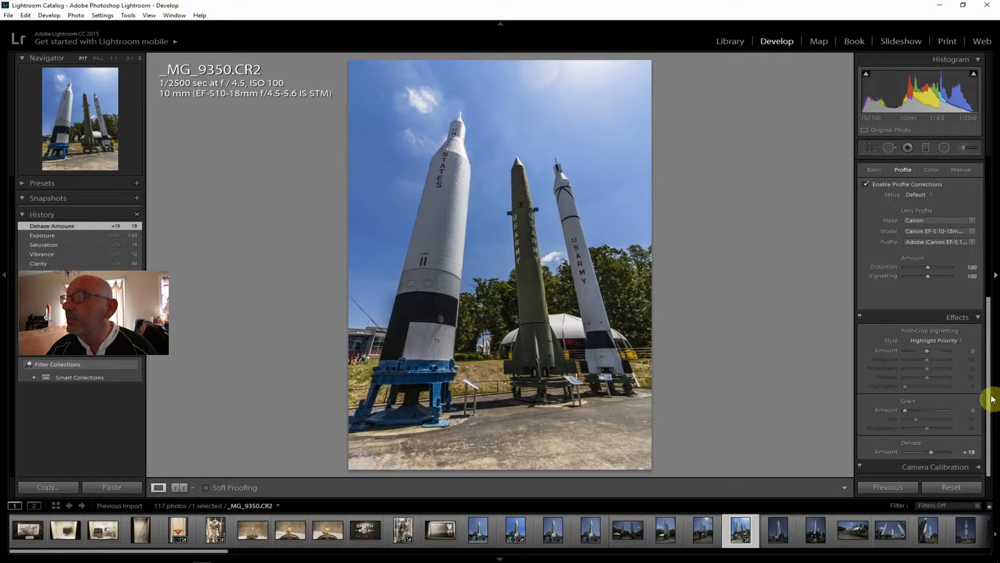
Raise the three-rocket photo's Shadows to +83 and its Vibrance to +21
{"action": "left_click_drag", "start_coordinate": [988, 396], "coordinate": [989, 233]}
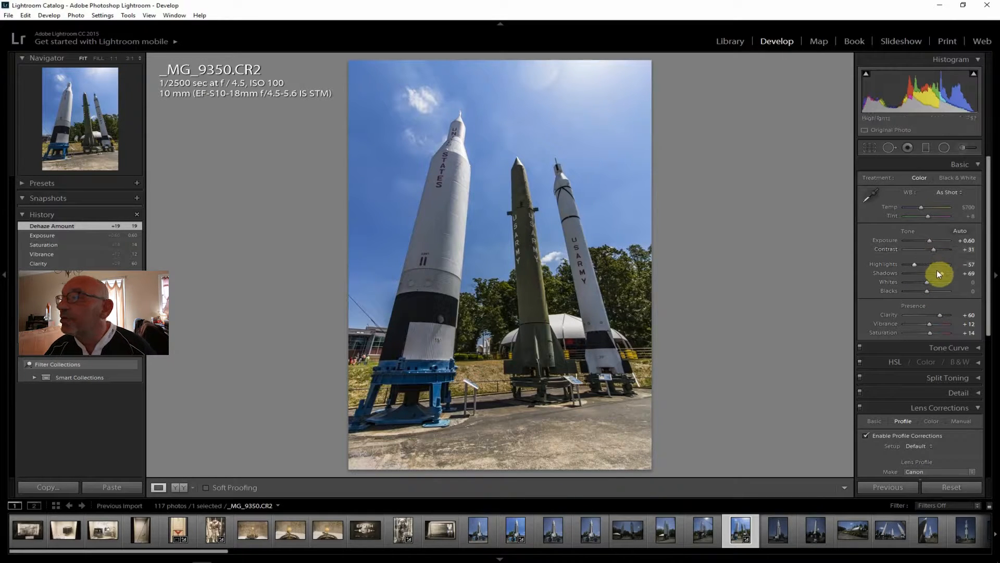
{"action": "left_click_drag", "start_coordinate": [941, 274], "coordinate": [944, 274]}
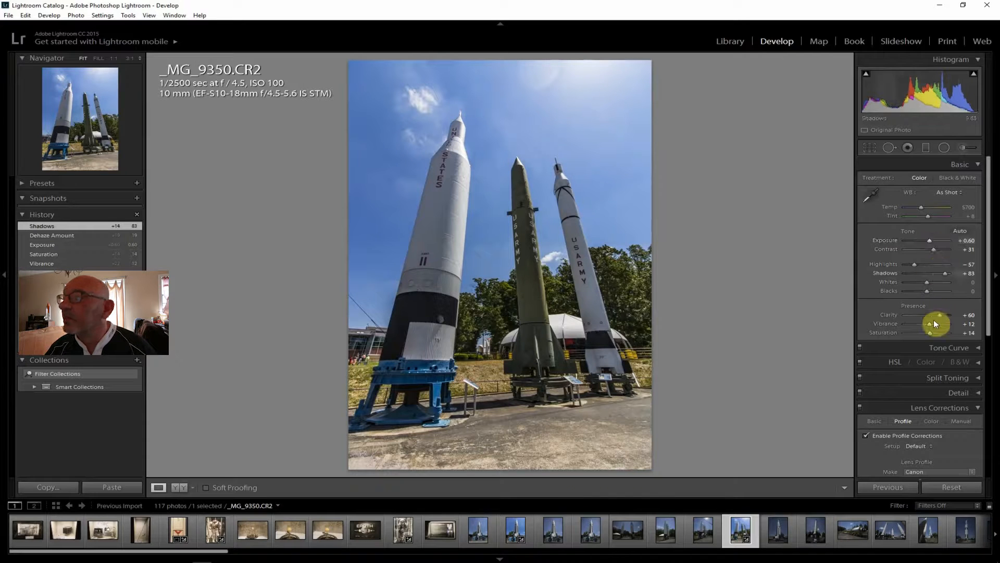
{"action": "left_click_drag", "start_coordinate": [931, 325], "coordinate": [933, 325]}
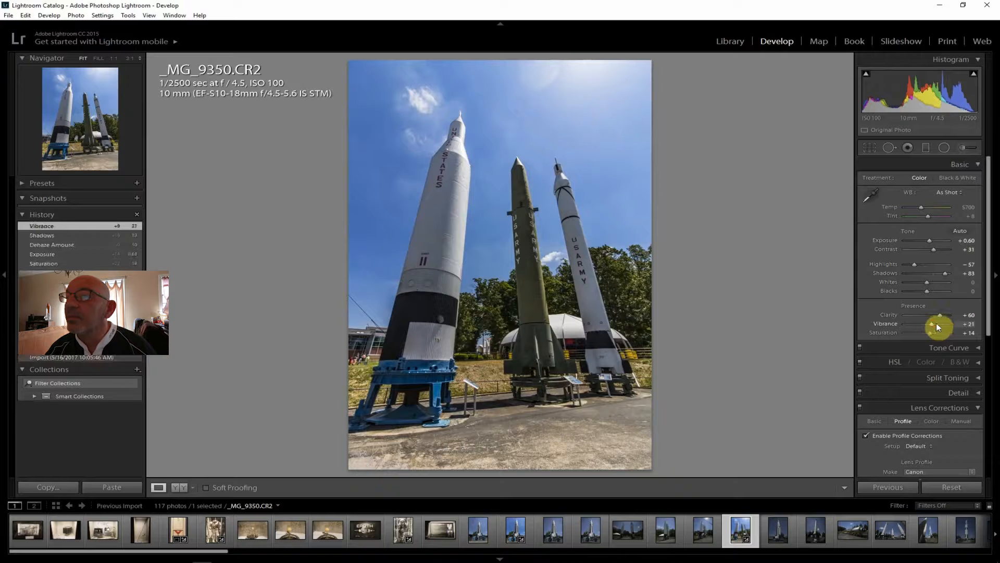
Export the edited three-rocket photo _MG_9350.CR2, and open the single-rocket photo _MG_9354.CR2
{"action": "left_click", "coordinate": [8, 15]}
{"action": "left_click", "coordinate": [36, 129]}
{"action": "left_click", "coordinate": [666, 532]}
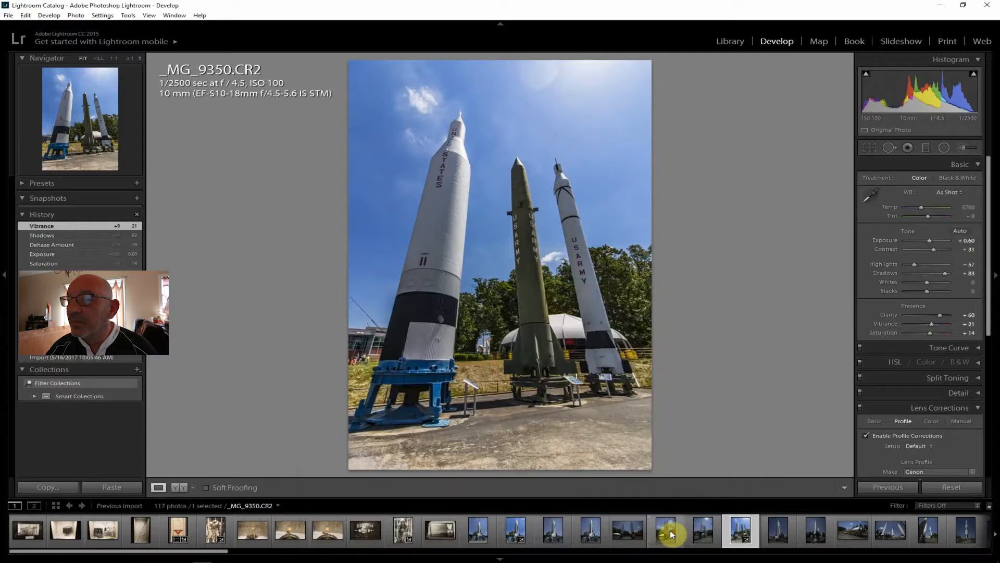
{"action": "left_click", "coordinate": [781, 535]}
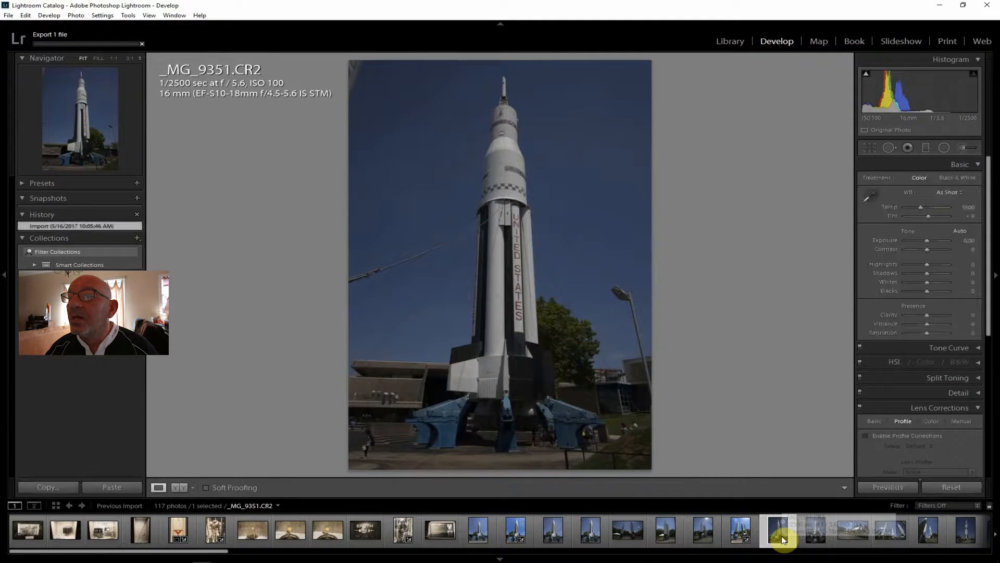
{"action": "left_click", "coordinate": [811, 537]}
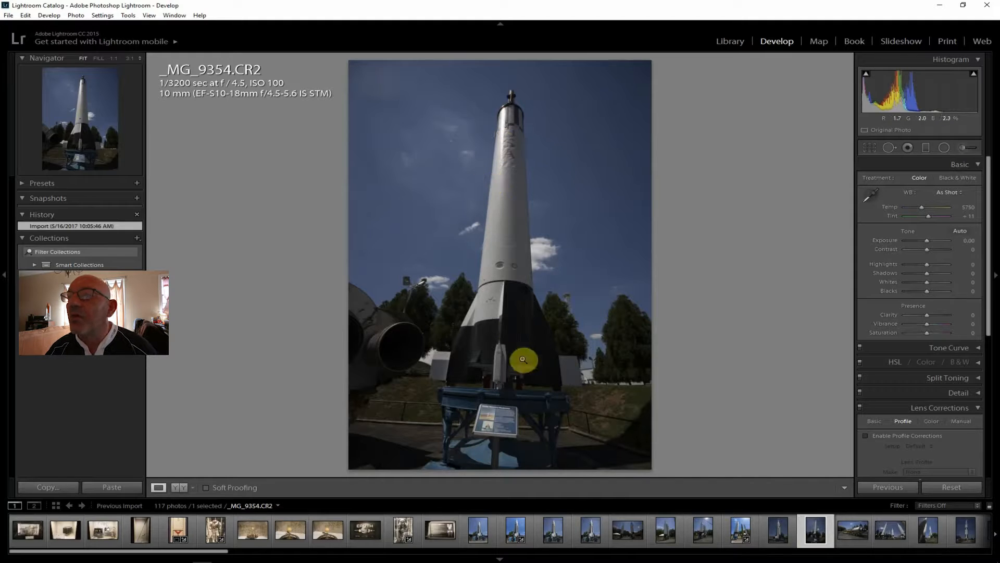
On _MG_9354.CR2, enable lens profile corrections and set Clarity to +40, Shadows to +67, Contrast to +24, Exposure to +1.31 and Highlights to -79
{"action": "left_click", "coordinate": [879, 438]}
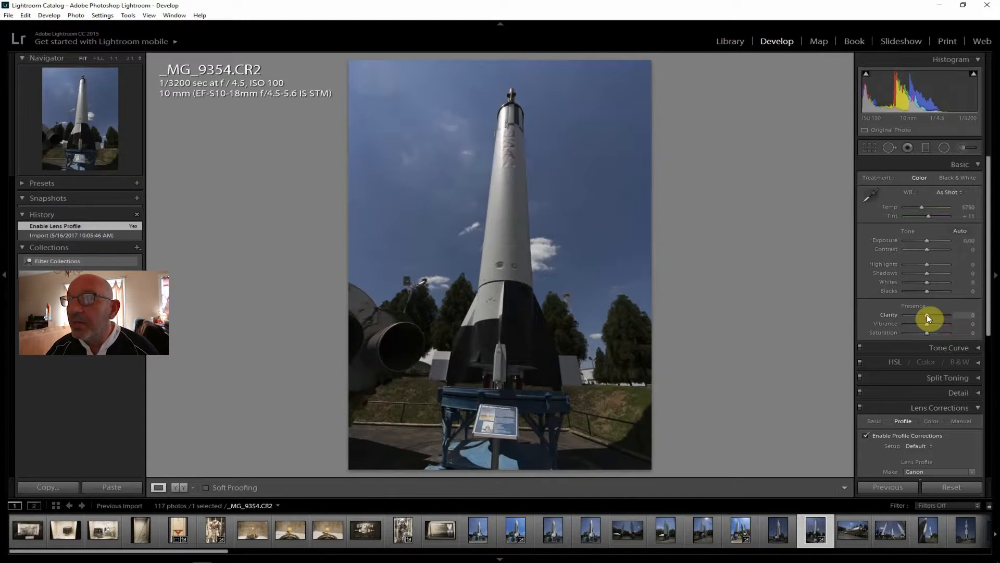
{"action": "left_click_drag", "start_coordinate": [927, 314], "coordinate": [935, 314]}
{"action": "left_click_drag", "start_coordinate": [928, 273], "coordinate": [944, 275]}
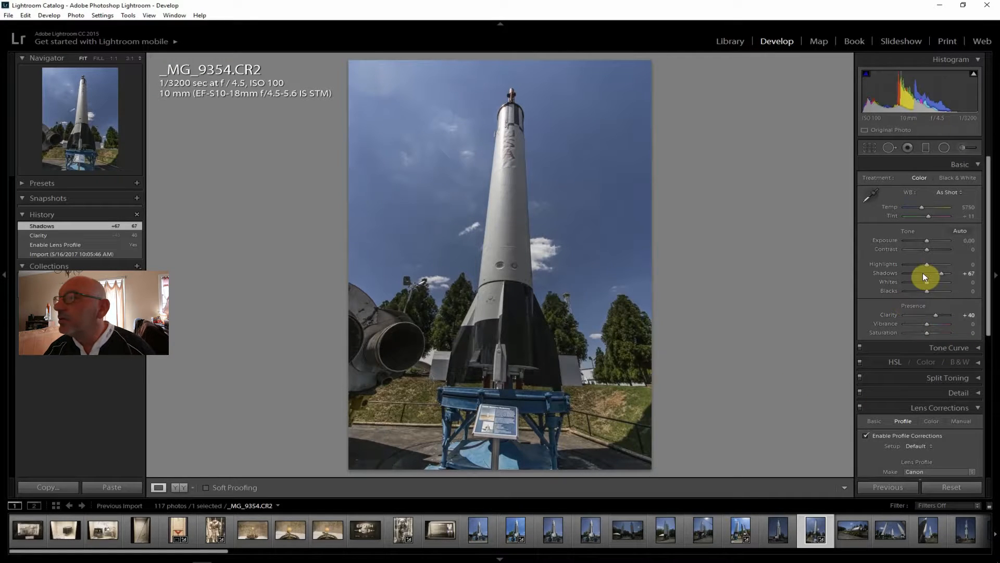
{"action": "left_click_drag", "start_coordinate": [926, 251], "coordinate": [934, 239]}
{"action": "left_click_drag", "start_coordinate": [927, 264], "coordinate": [910, 265]}
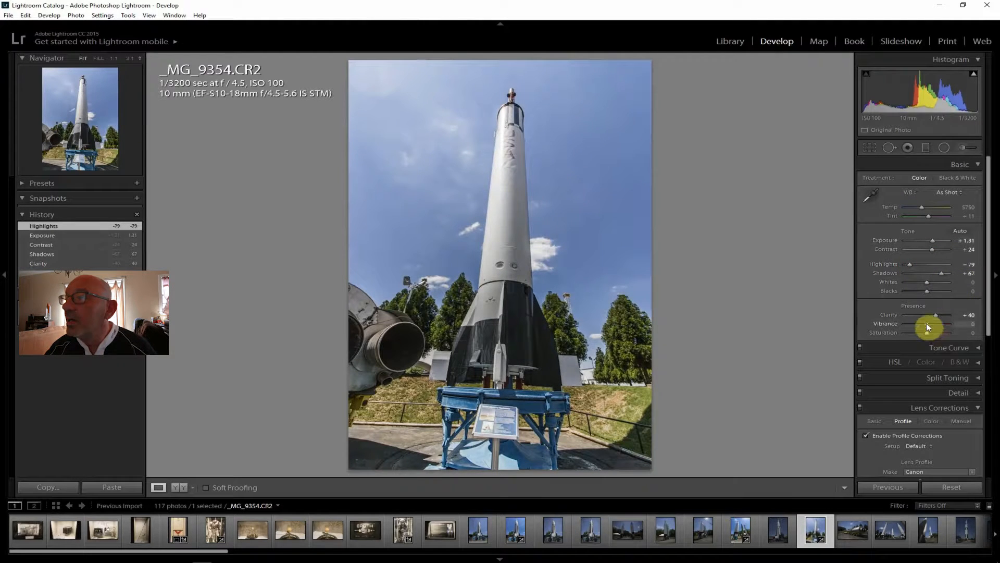
Set the single-rocket photo's Vibrance and Saturation to +10 each, Whites to -52 and Dehaze to +33
{"action": "left_click_drag", "start_coordinate": [927, 323], "coordinate": [930, 333]}
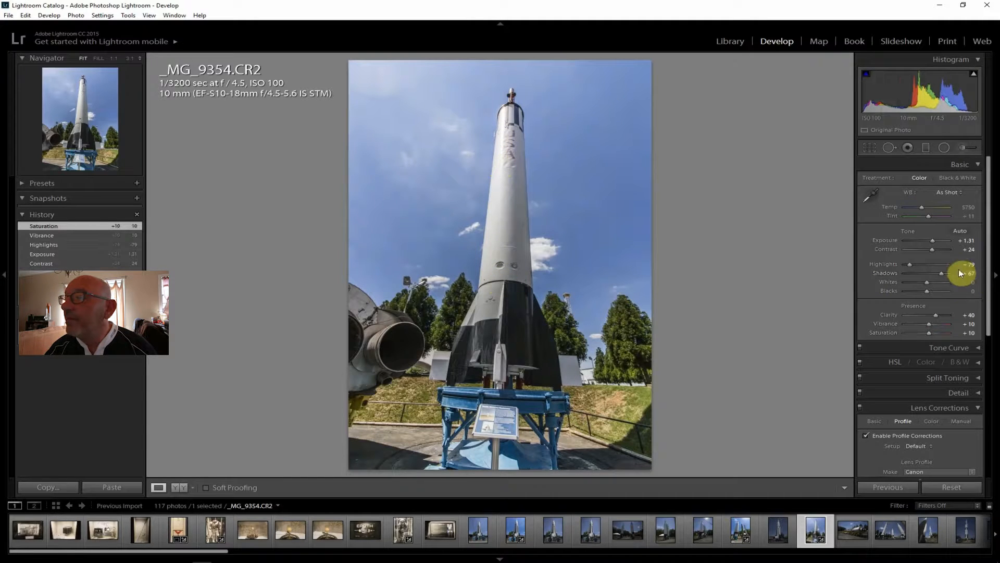
{"action": "mouse_move", "coordinate": [927, 282]}
{"action": "left_mouse_down"}
{"action": "mouse_move", "coordinate": [904, 281]}
{"action": "mouse_move", "coordinate": [922, 283]}
{"action": "left_mouse_up"}
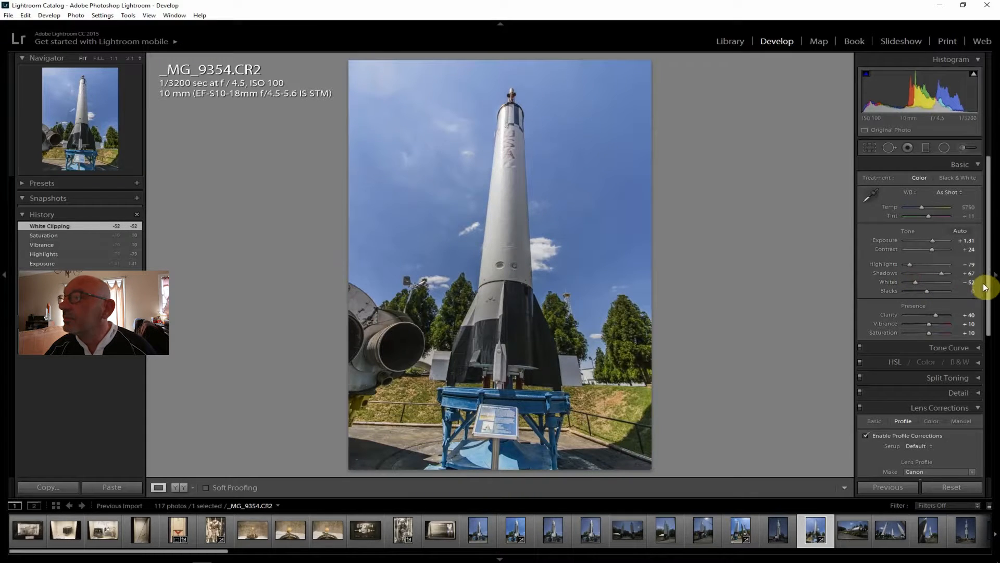
{"action": "left_click_drag", "start_coordinate": [988, 283], "coordinate": [996, 464]}
{"action": "left_click_drag", "start_coordinate": [928, 452], "coordinate": [936, 452]}
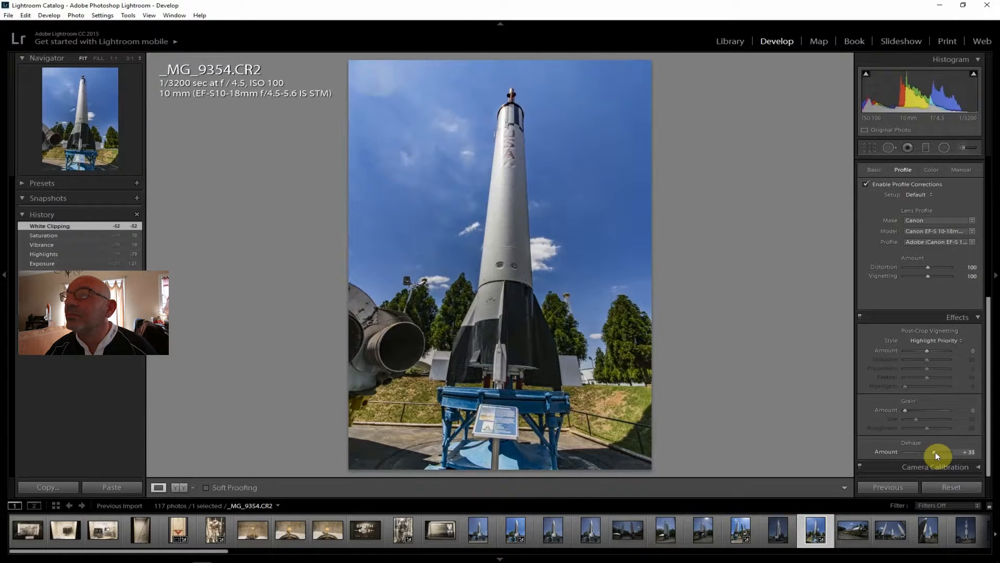
Raise the single-rocket photo's Contrast to +40 and its Shadows to +88
{"action": "left_click_drag", "start_coordinate": [985, 436], "coordinate": [989, 295]}
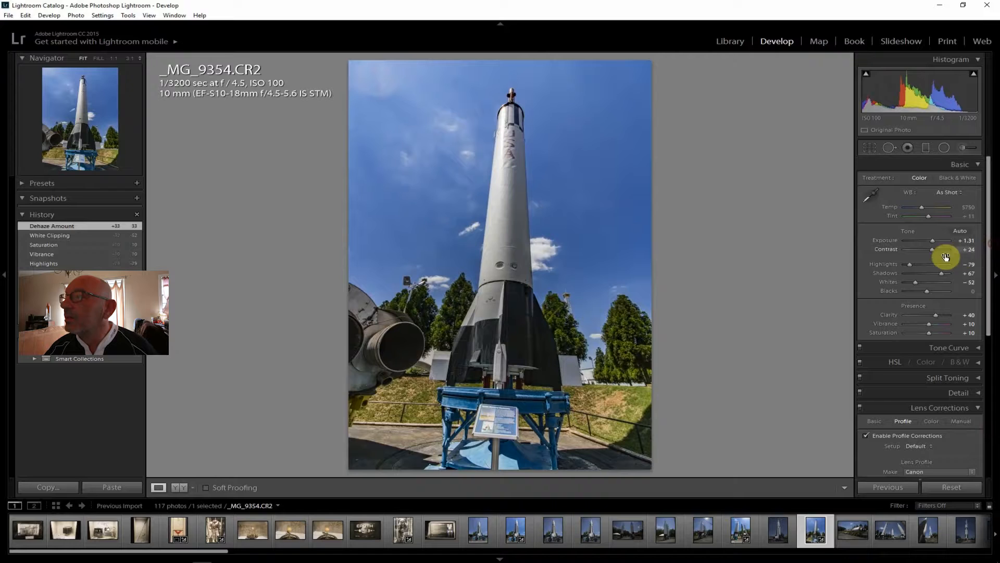
{"action": "left_click_drag", "start_coordinate": [934, 249], "coordinate": [937, 248]}
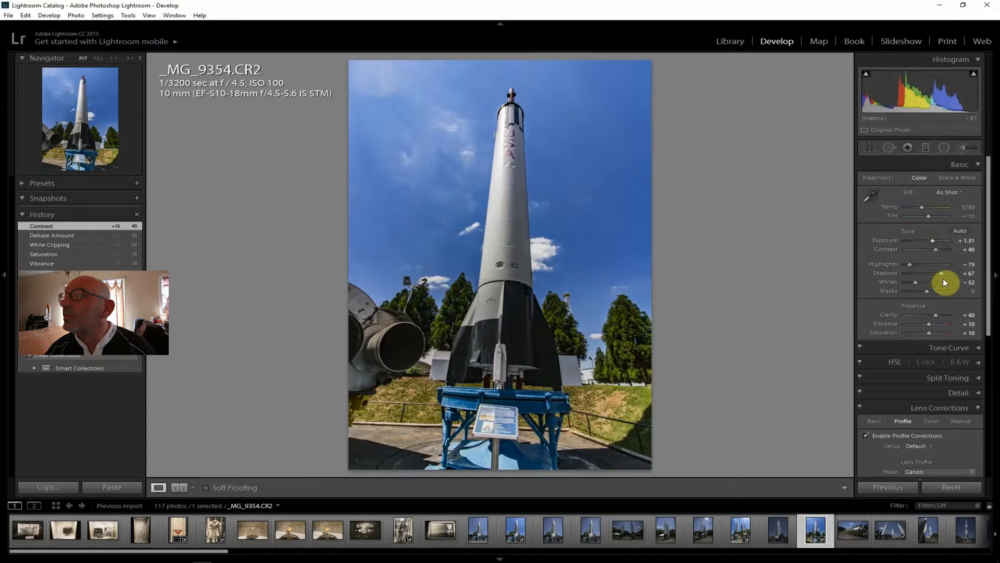
{"action": "left_click_drag", "start_coordinate": [943, 274], "coordinate": [947, 276]}
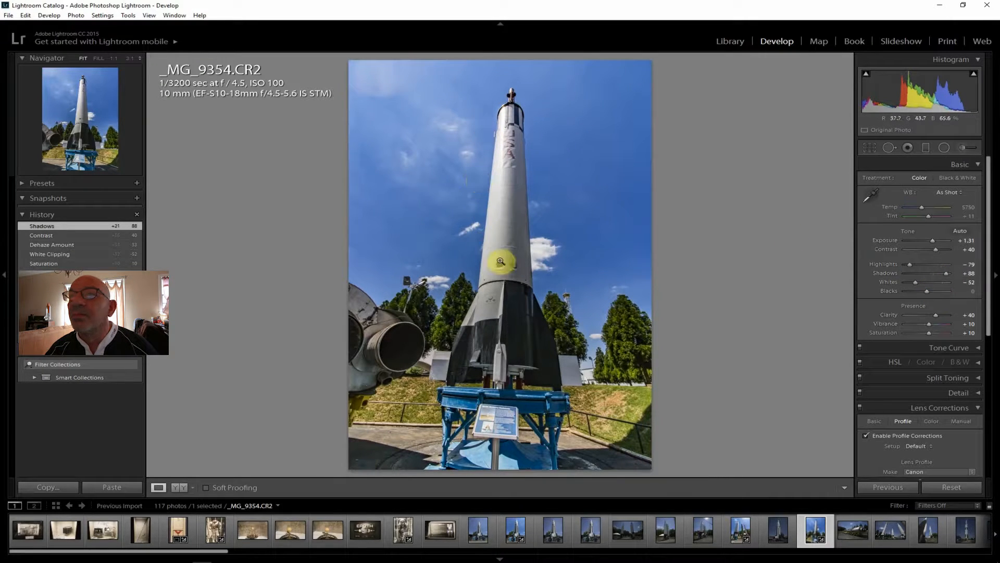
Export the edited rocket photo _MG_9354.CR2, and open the photo of the horizontal rocket on its yellow trailer, _MG_9355.CR2
{"action": "left_click", "coordinate": [8, 15]}
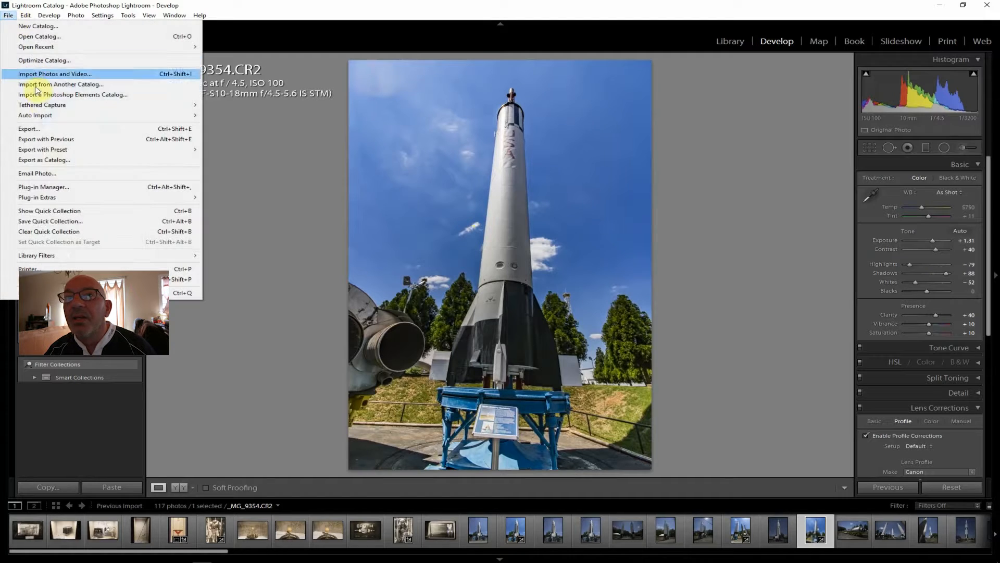
{"action": "left_click", "coordinate": [52, 130]}
{"action": "left_click", "coordinate": [669, 531]}
{"action": "left_click", "coordinate": [857, 530]}
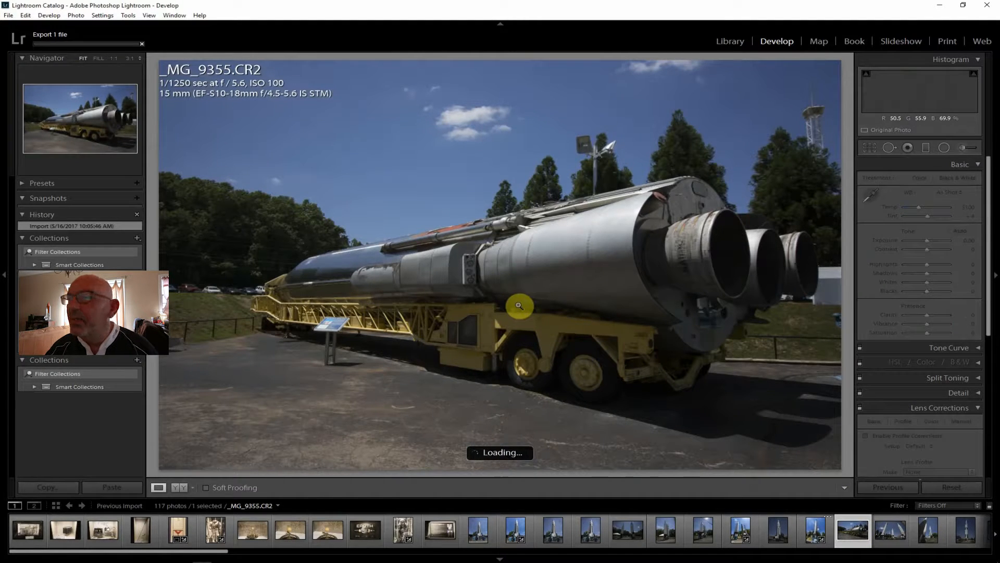
On the horizontal rocket photo, enable lens profile corrections and set Clarity to +36, Shadows to +67 and Contrast to +38
{"action": "left_click", "coordinate": [920, 436]}
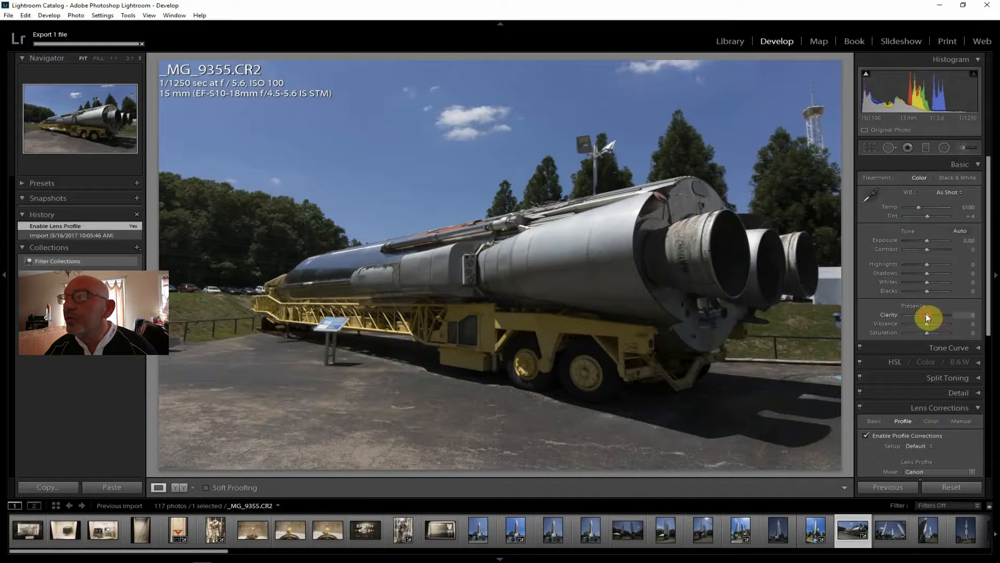
{"action": "left_click_drag", "start_coordinate": [933, 315], "coordinate": [933, 314]}
{"action": "left_click_drag", "start_coordinate": [928, 276], "coordinate": [936, 272]}
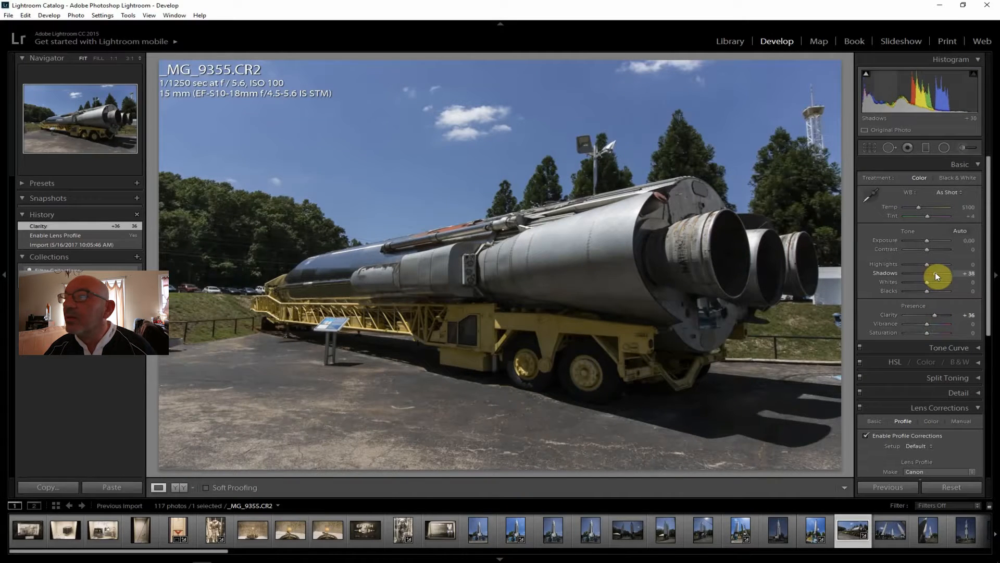
{"action": "left_click_drag", "start_coordinate": [942, 273], "coordinate": [942, 273]}
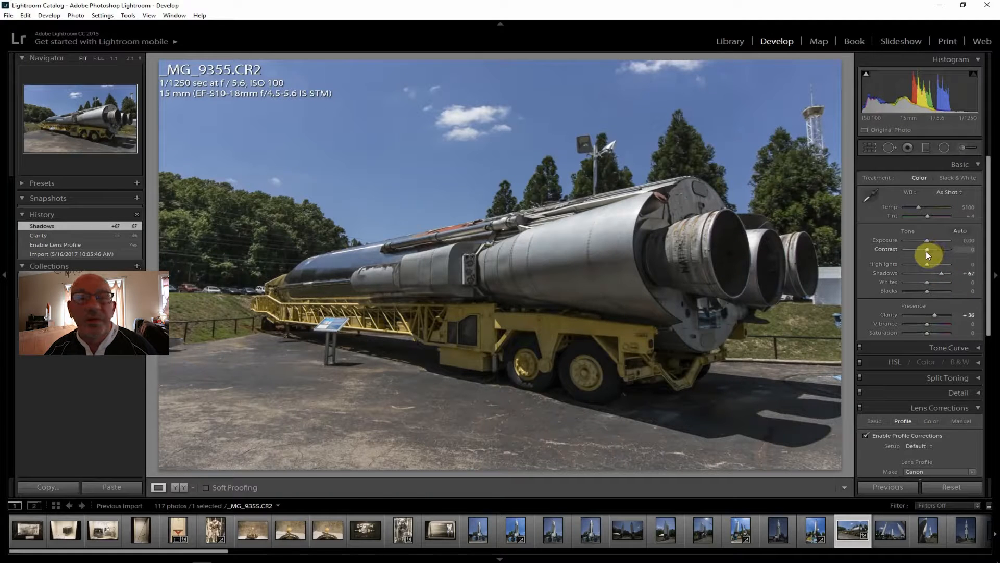
{"action": "left_click_drag", "start_coordinate": [927, 249], "coordinate": [933, 248]}
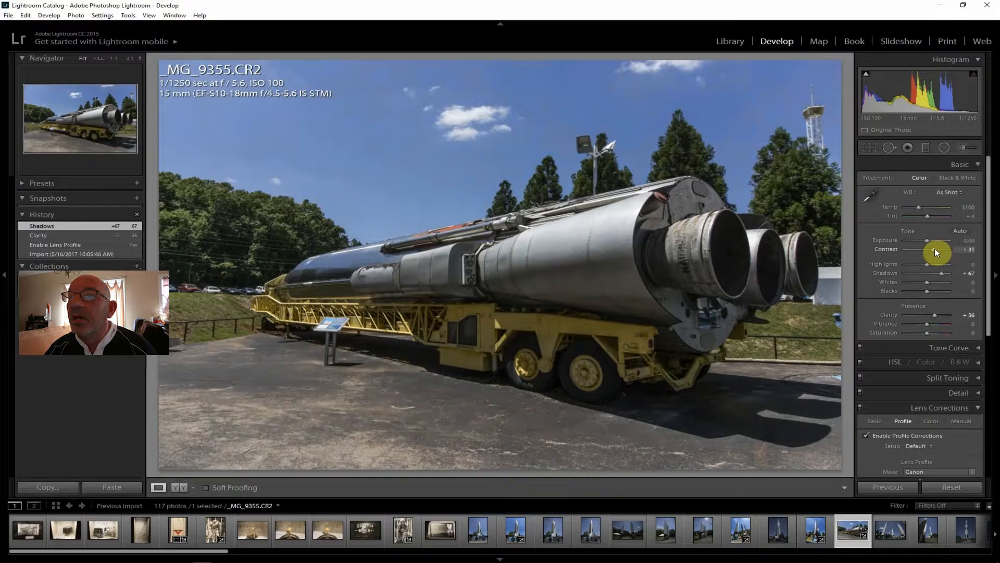
{"action": "left_click_drag", "start_coordinate": [936, 248], "coordinate": [936, 248]}
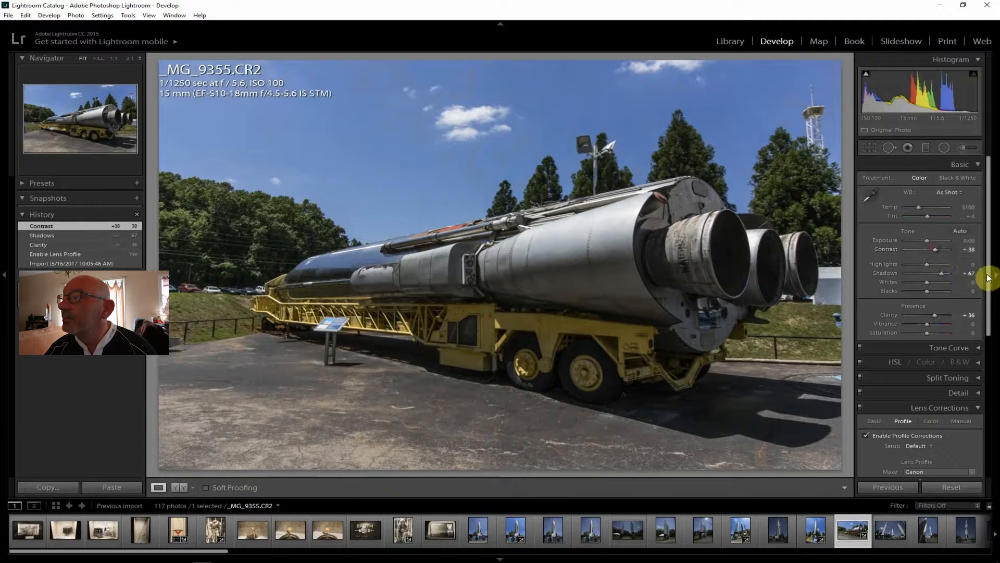
Set the horizontal rocket photo's Highlights to -48, inspect the rocket body and engine nozzle at 1:1, and return to the fitted view
{"action": "left_click_drag", "start_coordinate": [927, 264], "coordinate": [917, 263]}
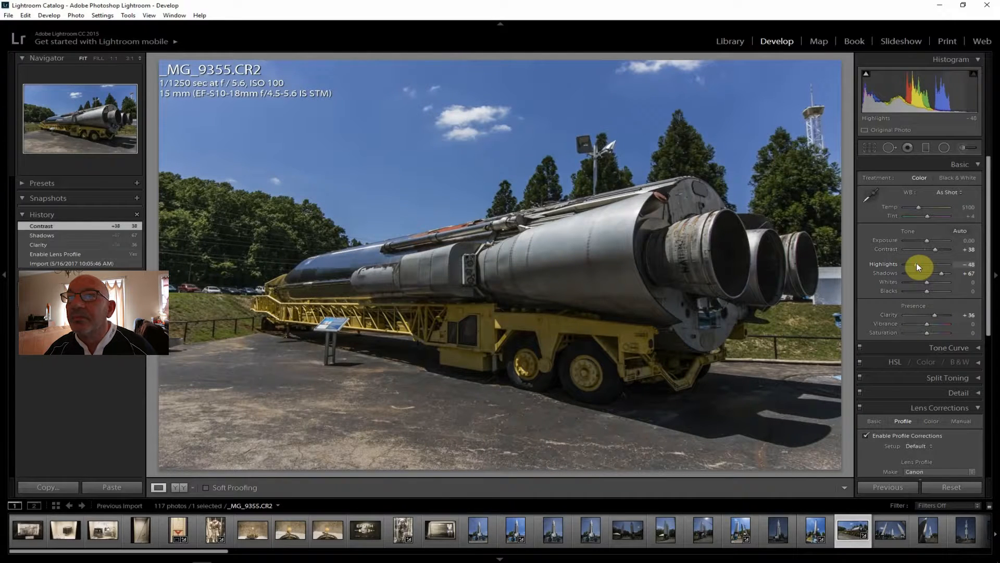
{"action": "left_click_drag", "start_coordinate": [917, 263], "coordinate": [917, 263]}
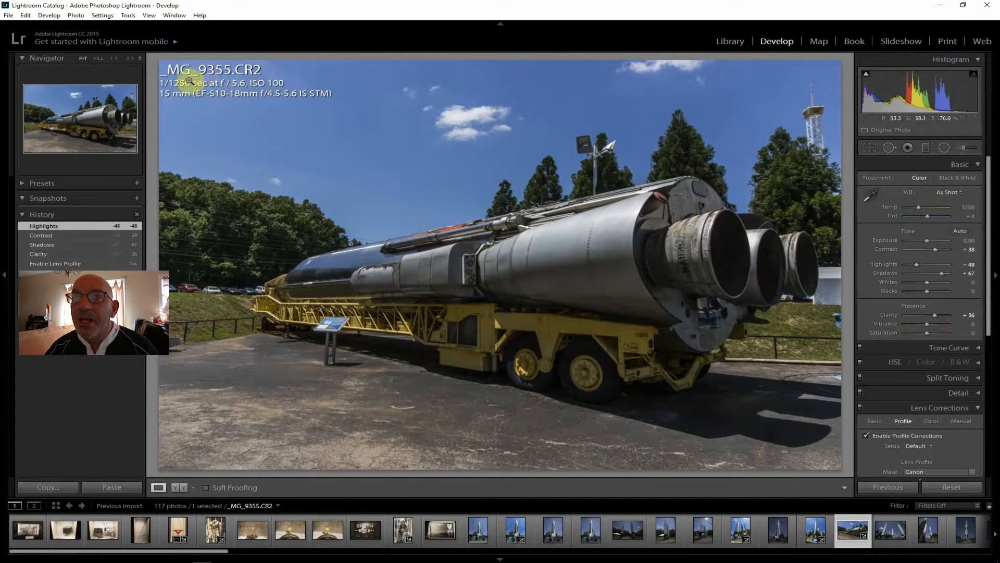
{"action": "left_click", "coordinate": [618, 254]}
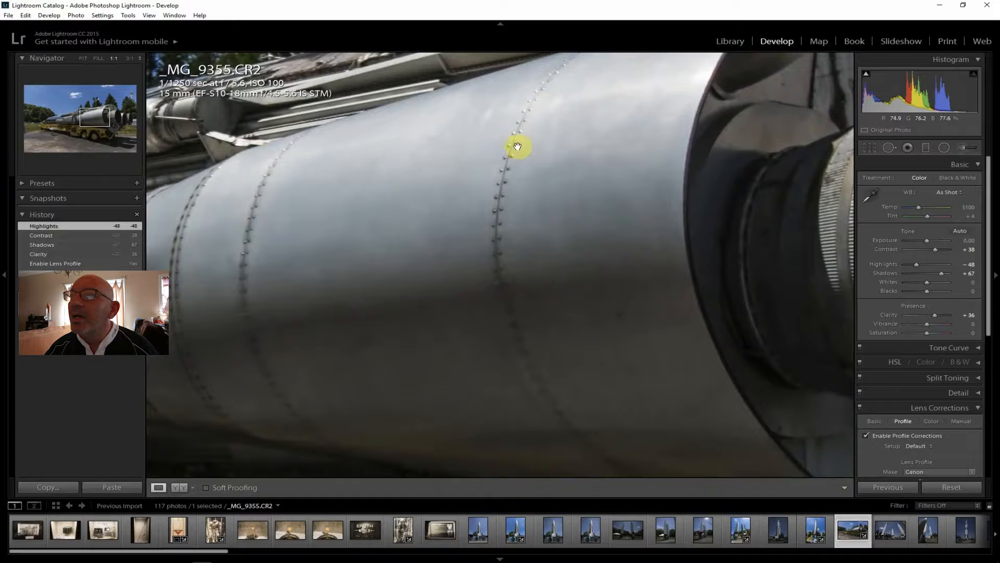
{"action": "left_click_drag", "start_coordinate": [639, 280], "coordinate": [386, 221]}
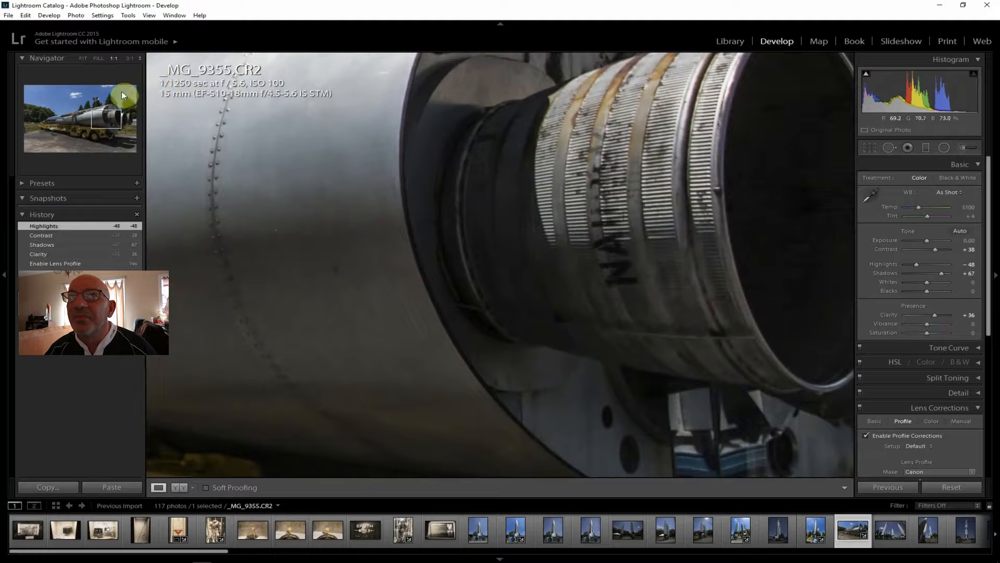
{"action": "left_click", "coordinate": [81, 58]}
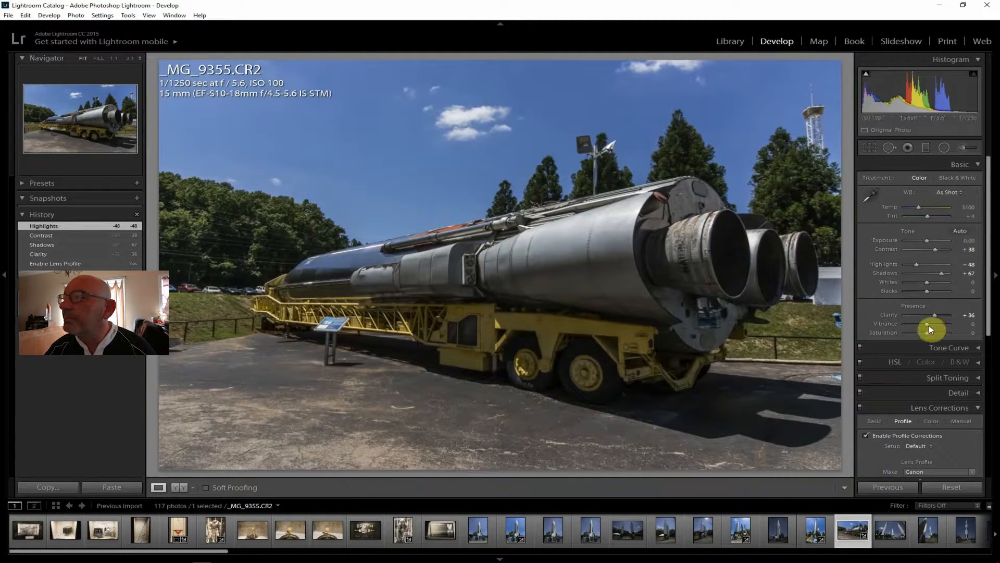
Set the horizontal rocket photo's Vibrance to +17, Saturation to +14, Exposure to +0.95 and Dehaze to +21
{"action": "left_click_drag", "start_coordinate": [932, 324], "coordinate": [931, 333]}
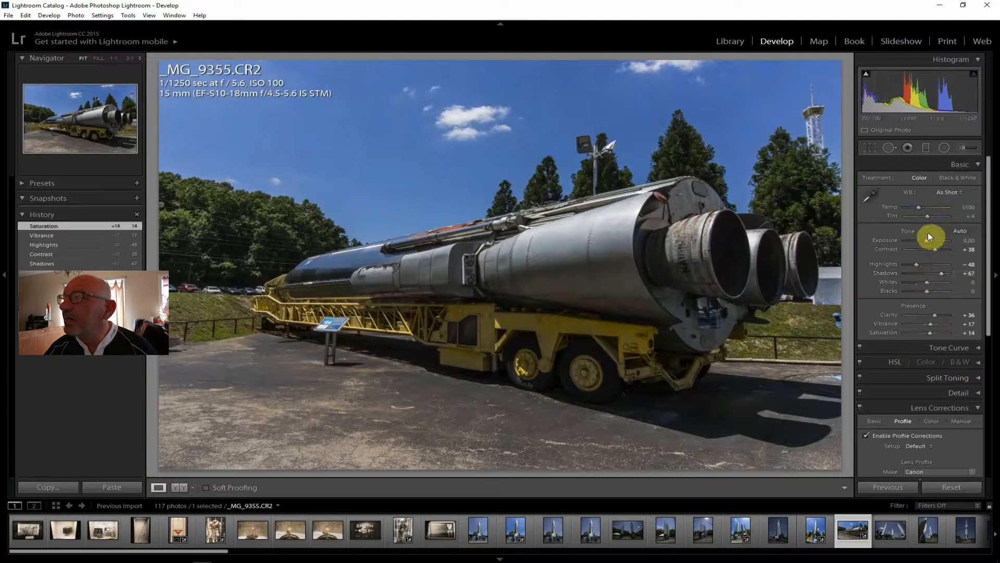
{"action": "left_click_drag", "start_coordinate": [927, 239], "coordinate": [930, 238]}
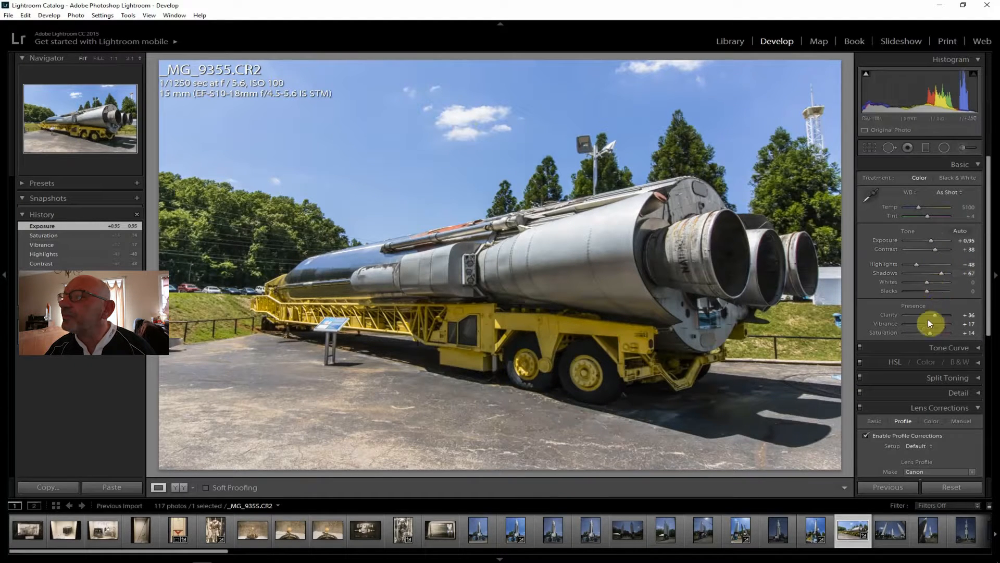
{"action": "left_click_drag", "start_coordinate": [987, 313], "coordinate": [930, 452]}
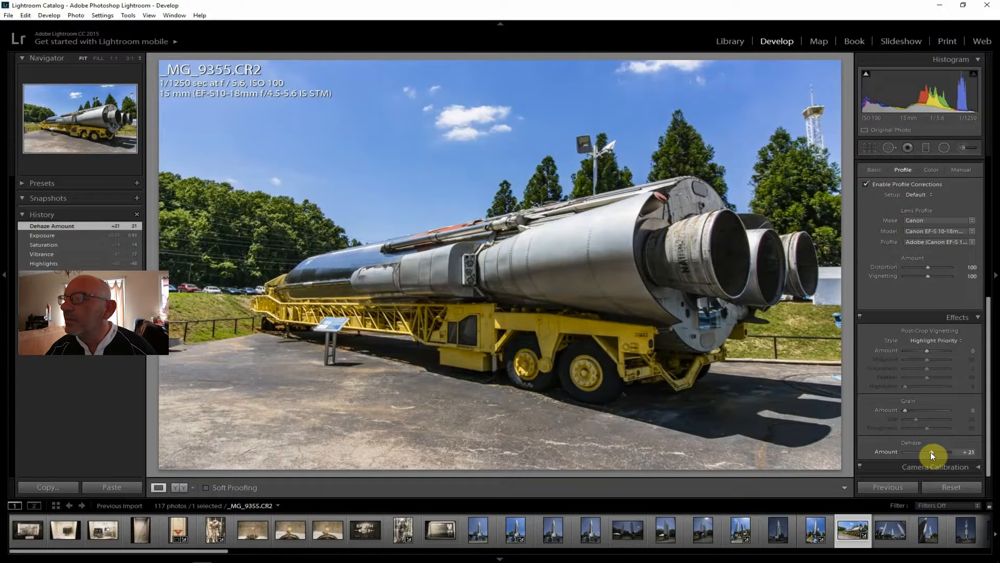
Raise the horizontal rocket photo's Shadows to +86 and check the rocket's mid-section detail at 1:1
{"action": "left_click_drag", "start_coordinate": [990, 444], "coordinate": [990, 265]}
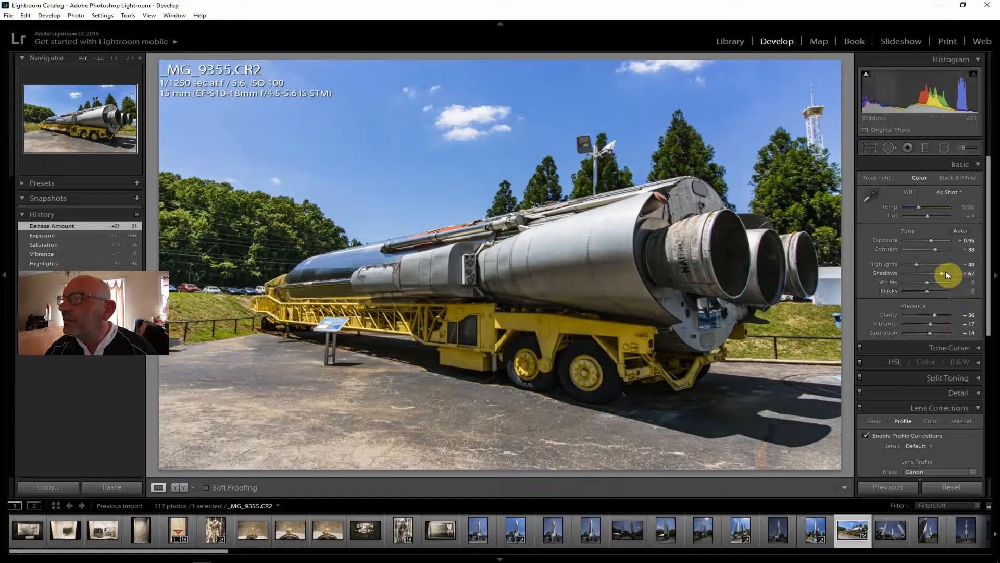
{"action": "left_click_drag", "start_coordinate": [944, 272], "coordinate": [946, 272]}
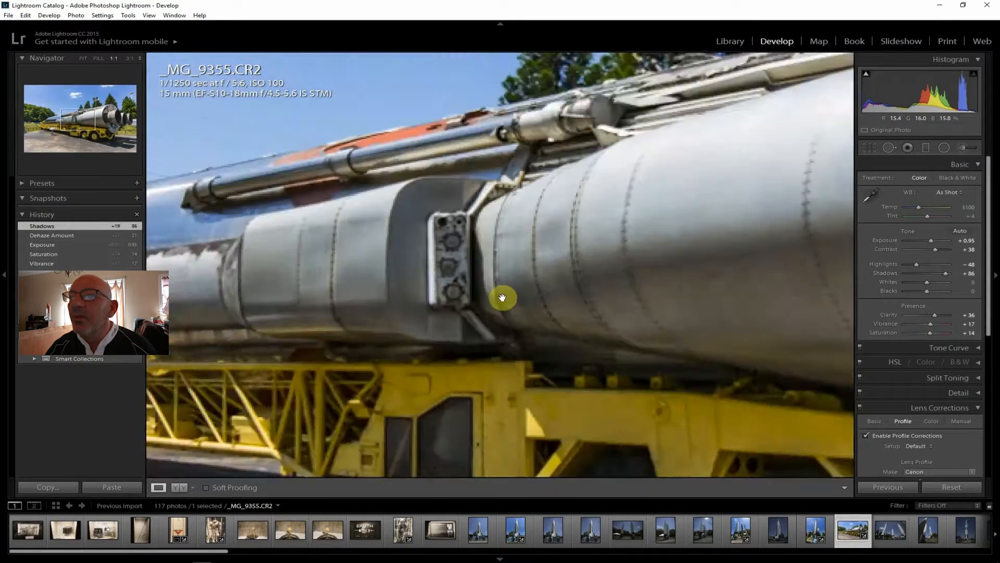
{"action": "left_click", "coordinate": [488, 282]}
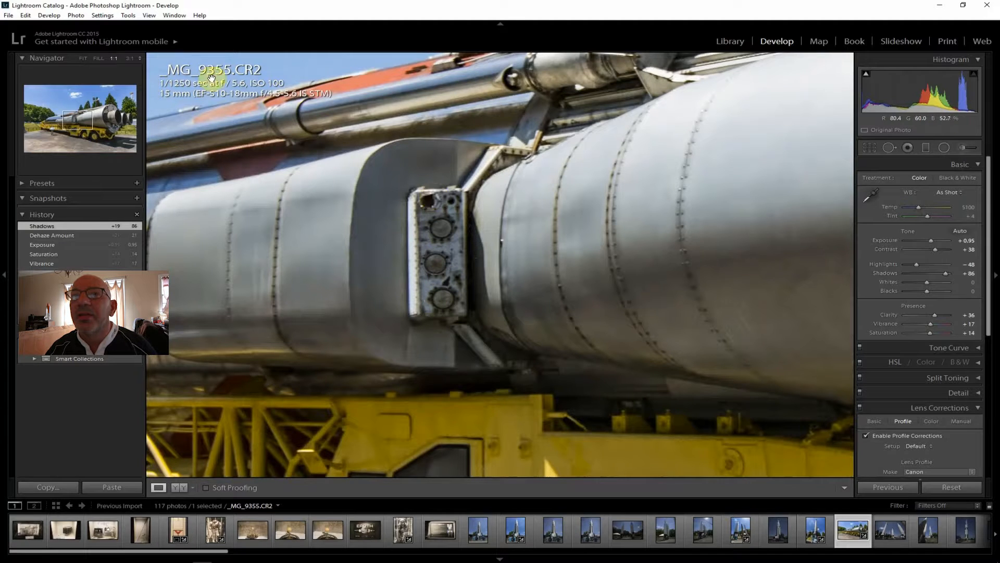
{"action": "left_click", "coordinate": [83, 58]}
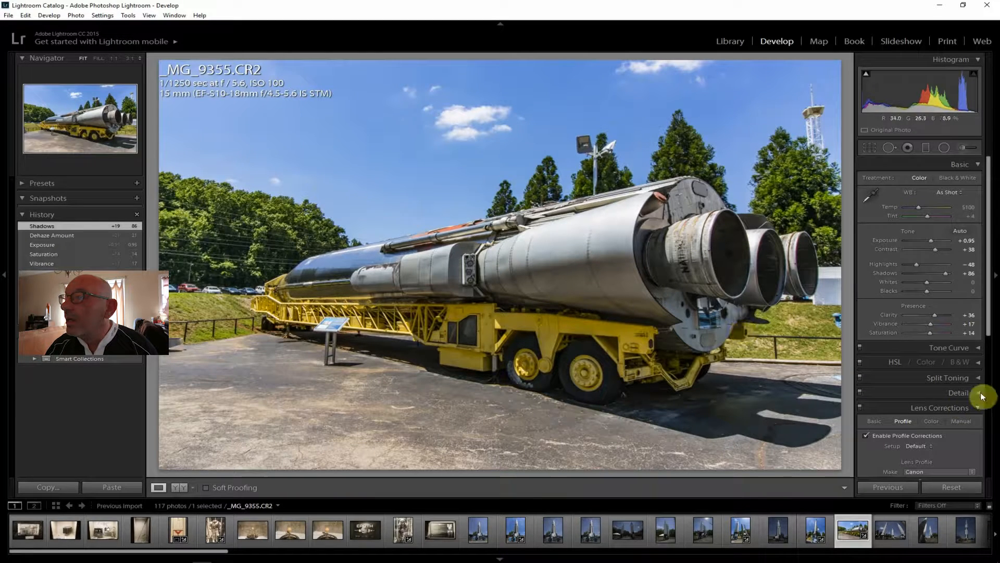
Export the edited horizontal rocket photo _MG_9355.CR2 to the J:\ToPost folder on the hard drive
{"action": "left_click_drag", "start_coordinate": [990, 330], "coordinate": [997, 491]}
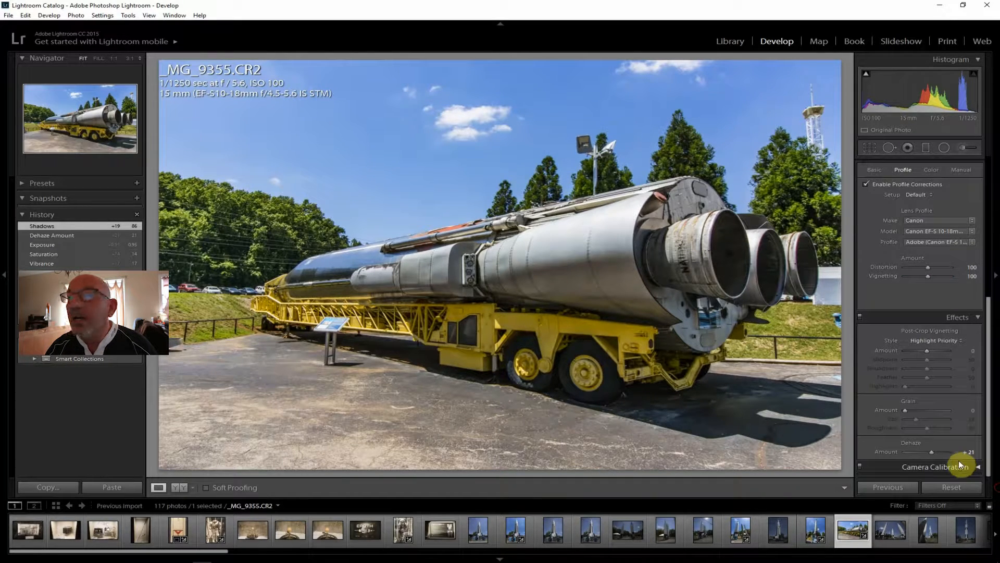
{"action": "left_click", "coordinate": [9, 15]}
{"action": "left_click", "coordinate": [44, 130]}
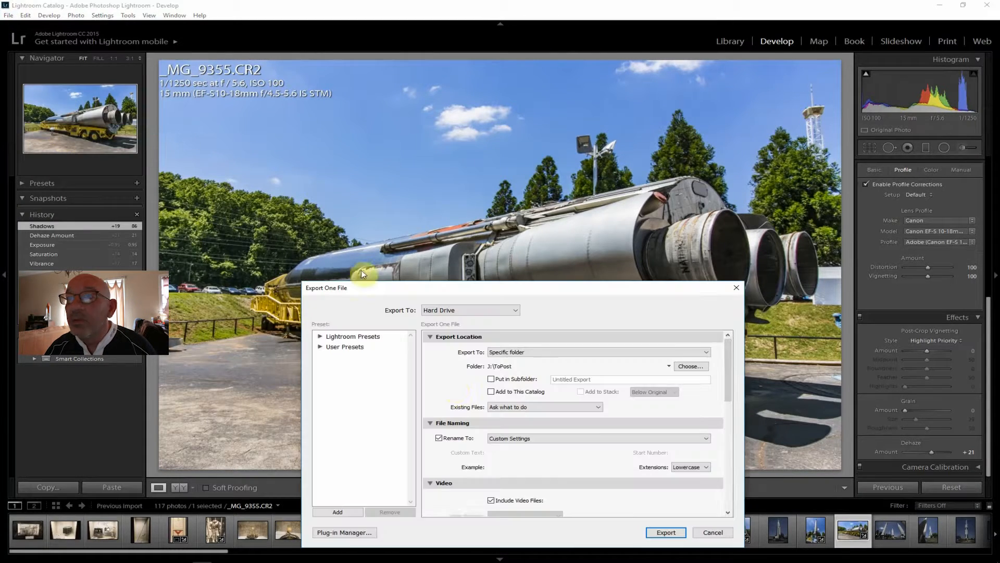
{"action": "left_click", "coordinate": [666, 533]}
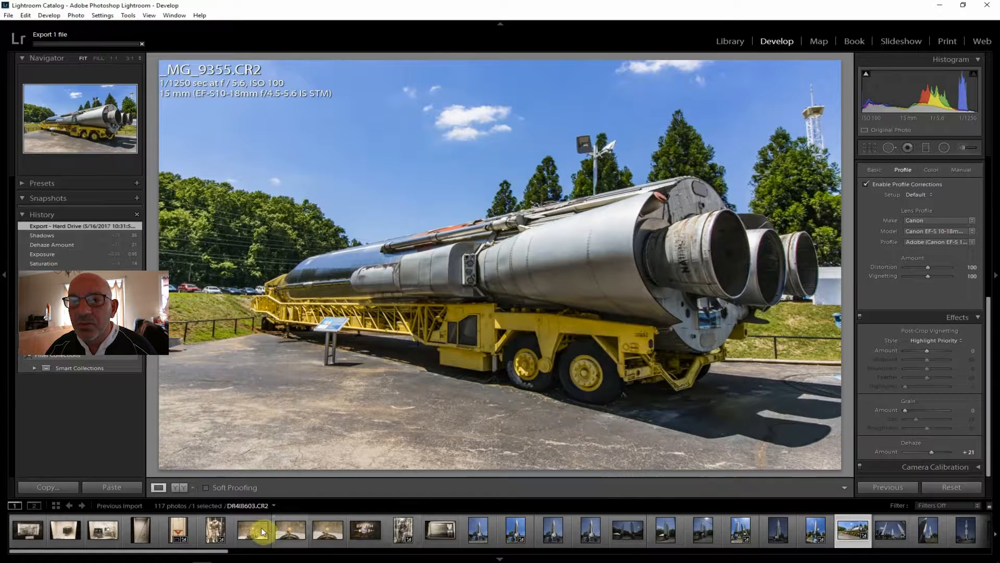
Open the photo of several upright rockets, _MG_9357.CR2, and enable lens profile corrections on it
{"action": "left_click_drag", "start_coordinate": [220, 551], "coordinate": [366, 561]}
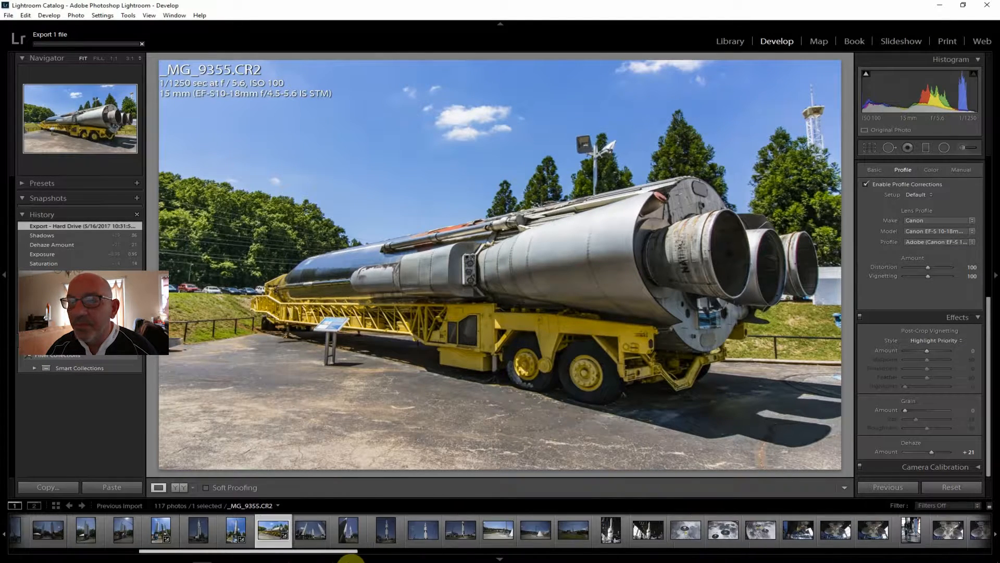
{"action": "left_click", "coordinate": [311, 532]}
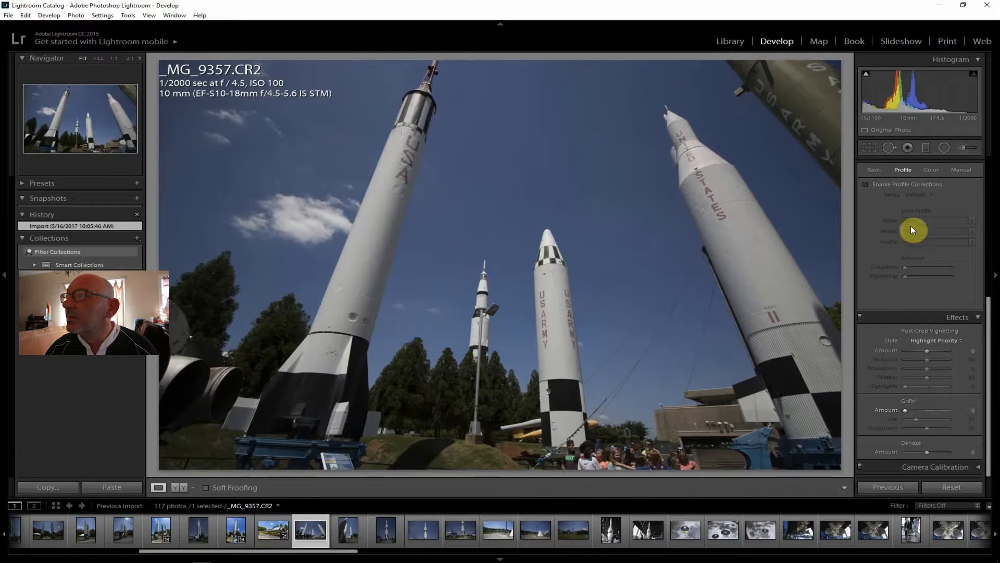
{"action": "left_click", "coordinate": [885, 184]}
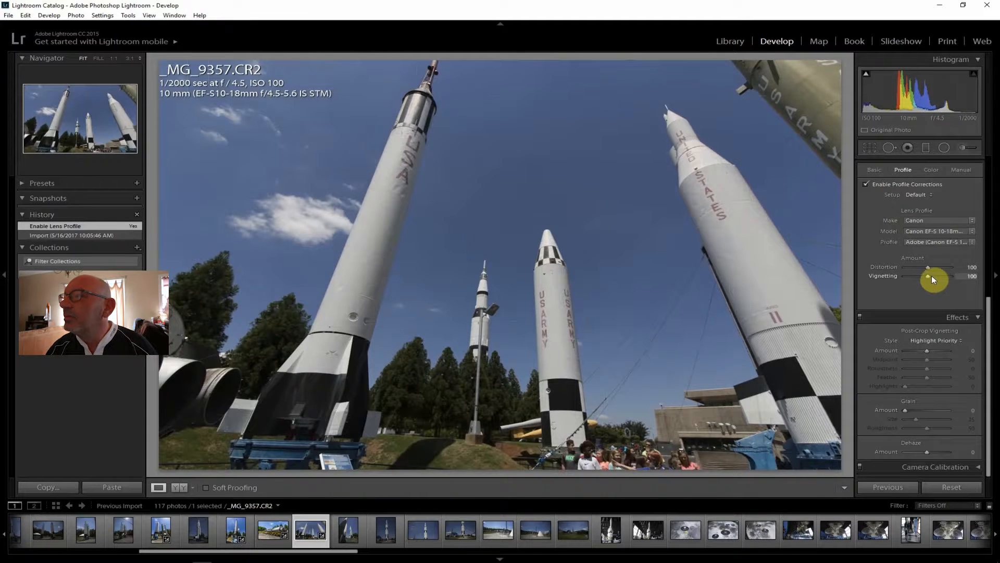
Try lens profile Distortion amounts of 200 and 120 on the multiple-rocket photo, and return the amount to 100
{"action": "left_click_drag", "start_coordinate": [988, 325], "coordinate": [994, 272]}
{"action": "left_click_drag", "start_coordinate": [929, 360], "coordinate": [955, 359]}
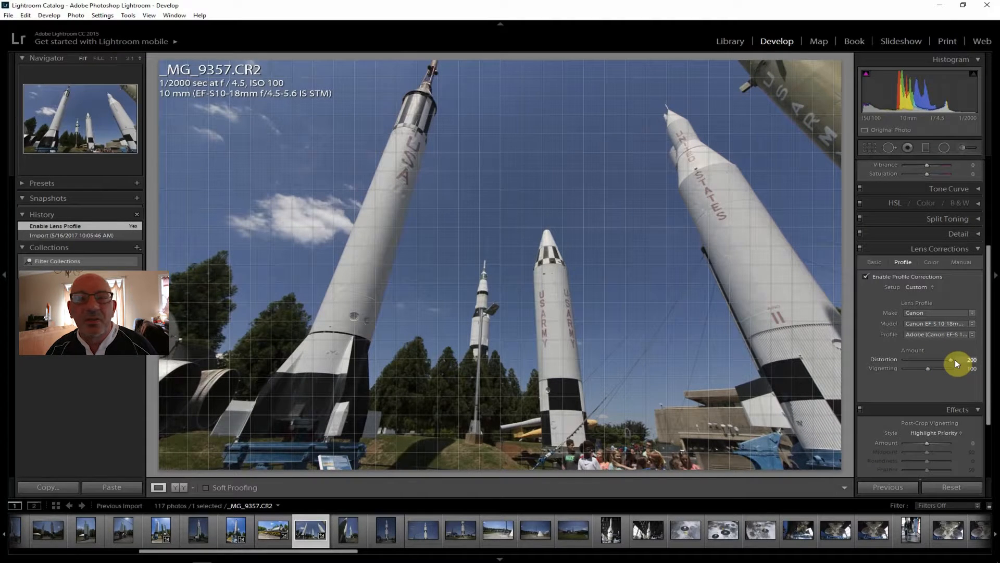
{"action": "left_click_drag", "start_coordinate": [955, 360], "coordinate": [955, 359]}
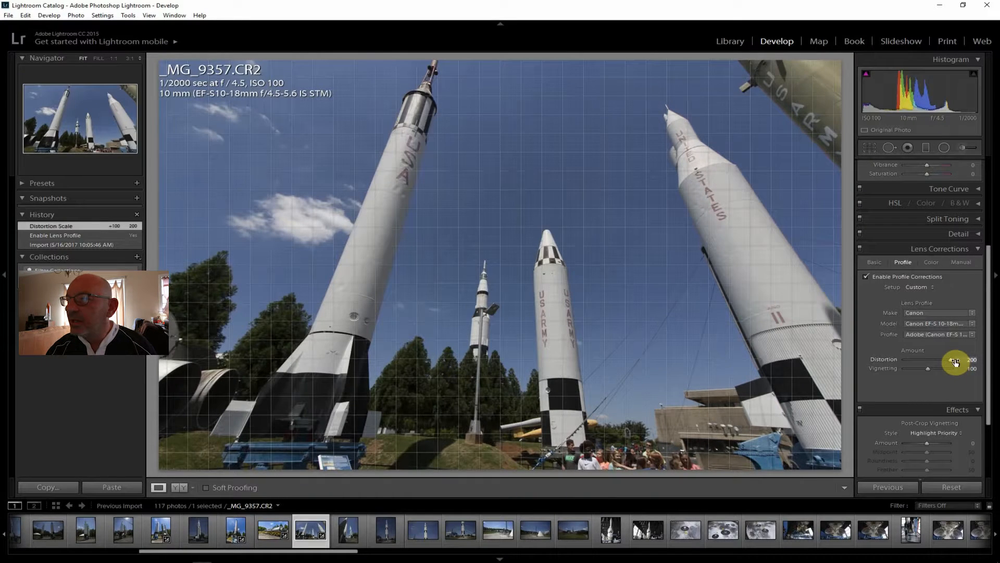
{"action": "mouse_move", "coordinate": [949, 358]}
{"action": "left_mouse_down"}
{"action": "mouse_move", "coordinate": [897, 359]}
{"action": "mouse_move", "coordinate": [956, 361]}
{"action": "left_mouse_up"}
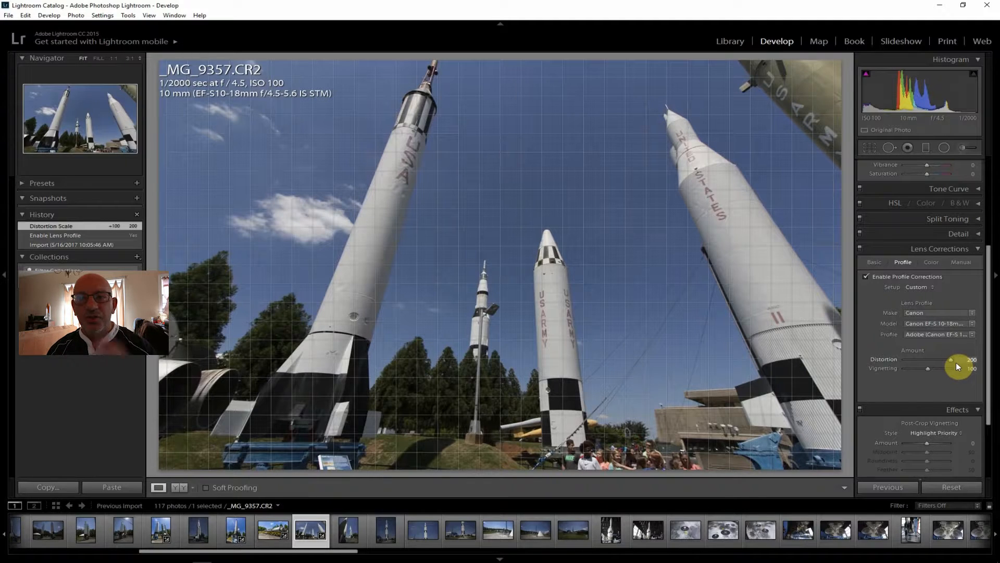
{"action": "left_click_drag", "start_coordinate": [956, 361], "coordinate": [933, 361]}
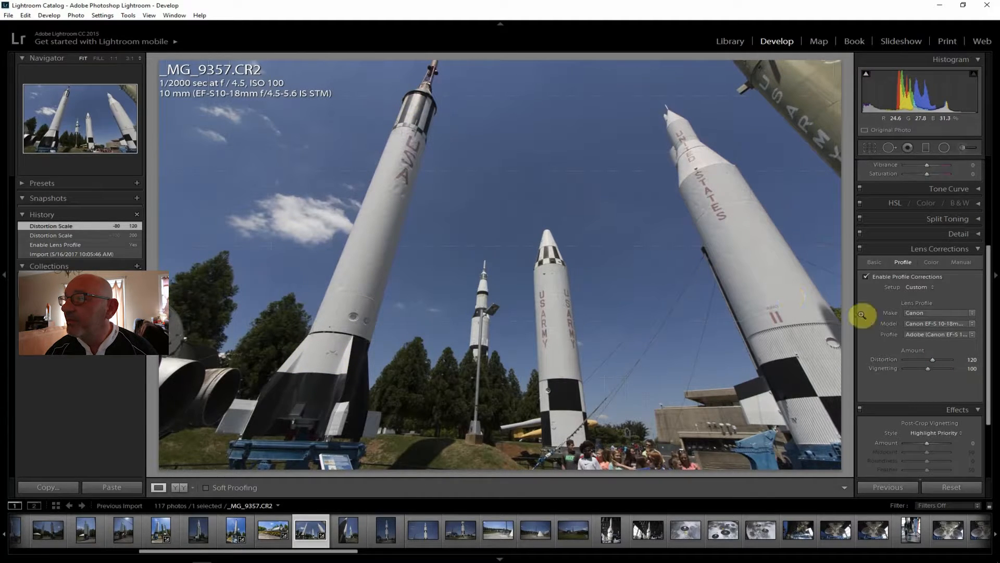
{"action": "left_click_drag", "start_coordinate": [936, 360], "coordinate": [932, 361]}
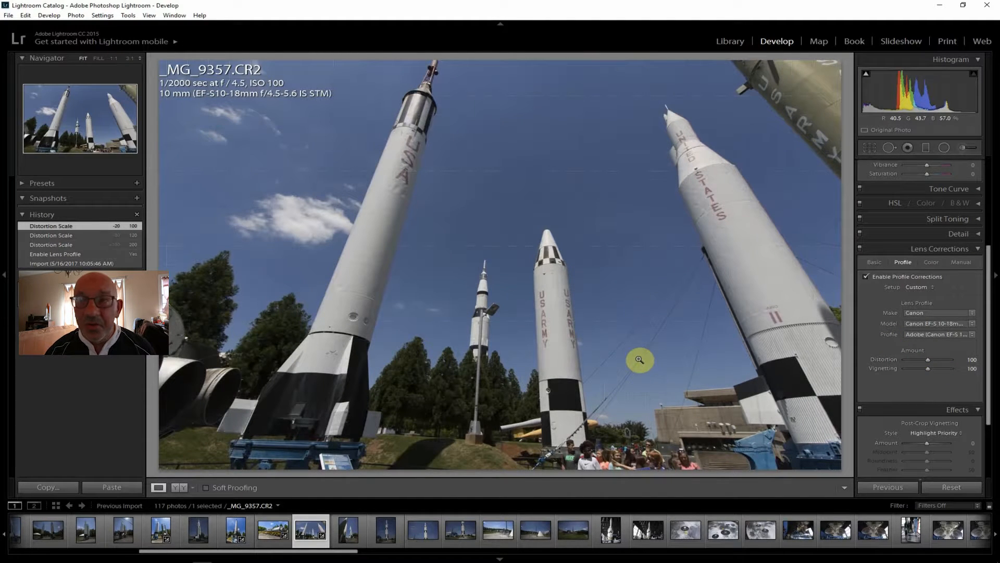
Look at _MG_9358.CR2, then open the black-and-white USA rocket photo _MG_9361.CR2 and enable its lens profile corrections
{"action": "left_click", "coordinate": [350, 530]}
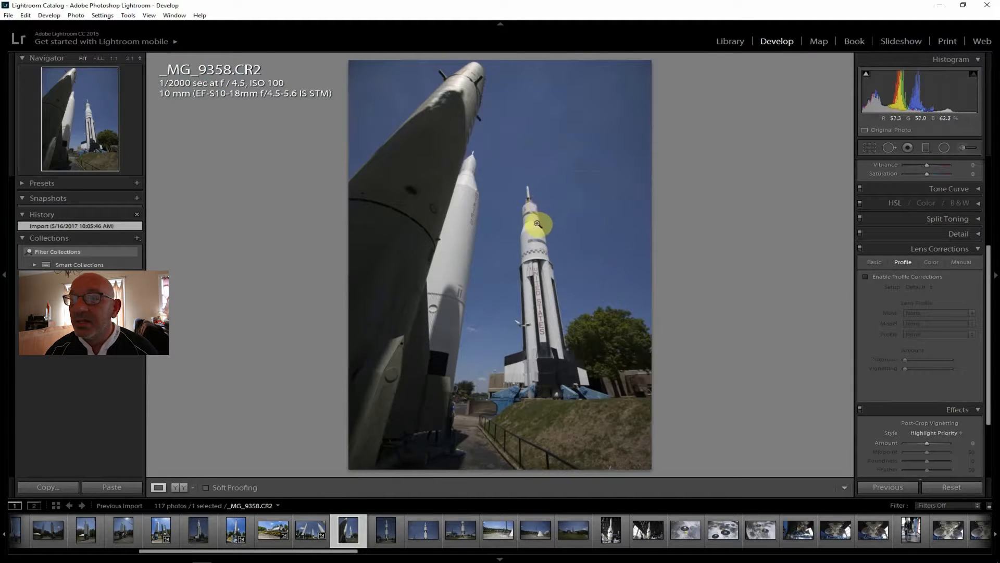
{"action": "left_click", "coordinate": [378, 529]}
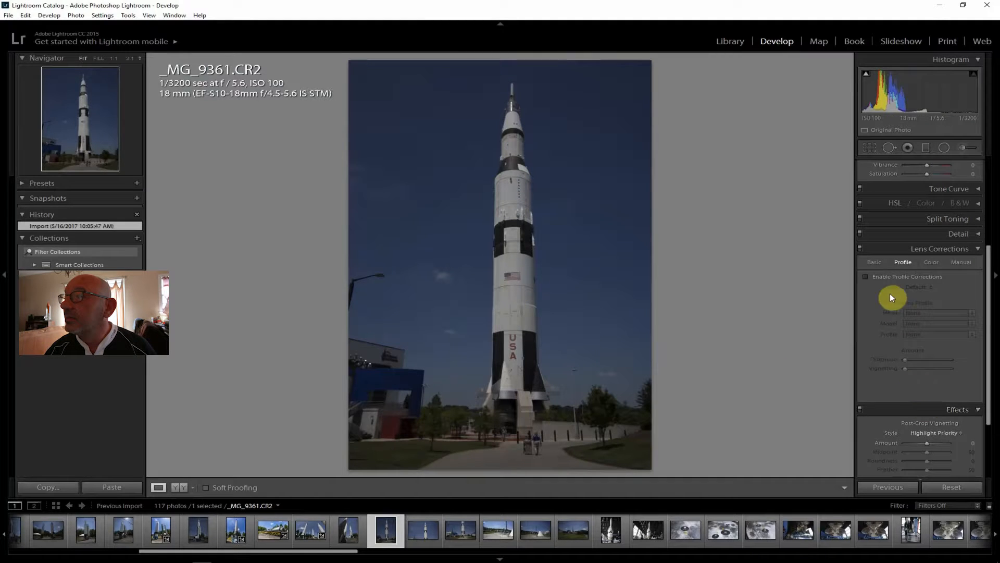
{"action": "left_click", "coordinate": [890, 276]}
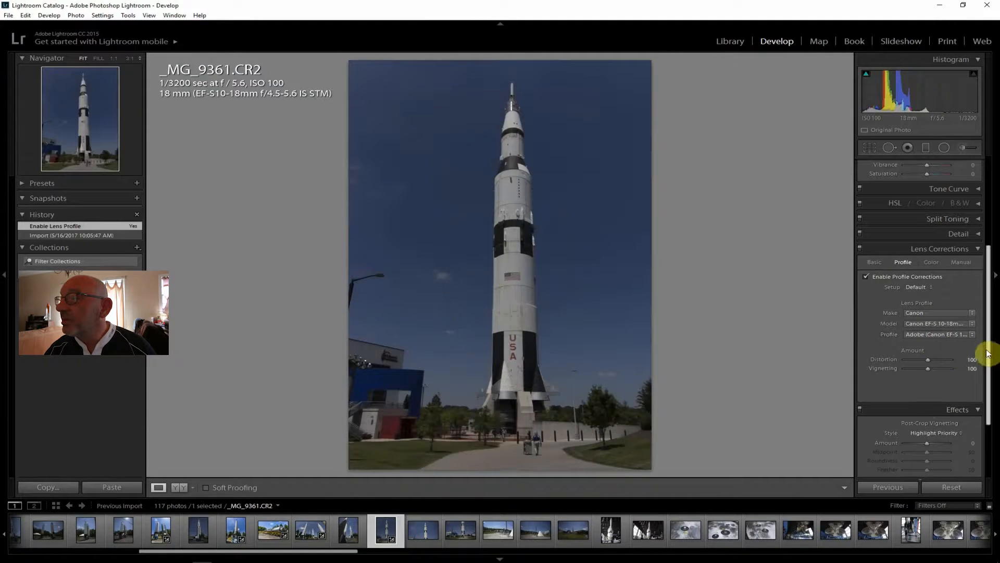
Set the USA rocket photo's Exposure to +1.31, Shadows to +43 and Highlights to -64
{"action": "left_click_drag", "start_coordinate": [989, 351], "coordinate": [991, 228]}
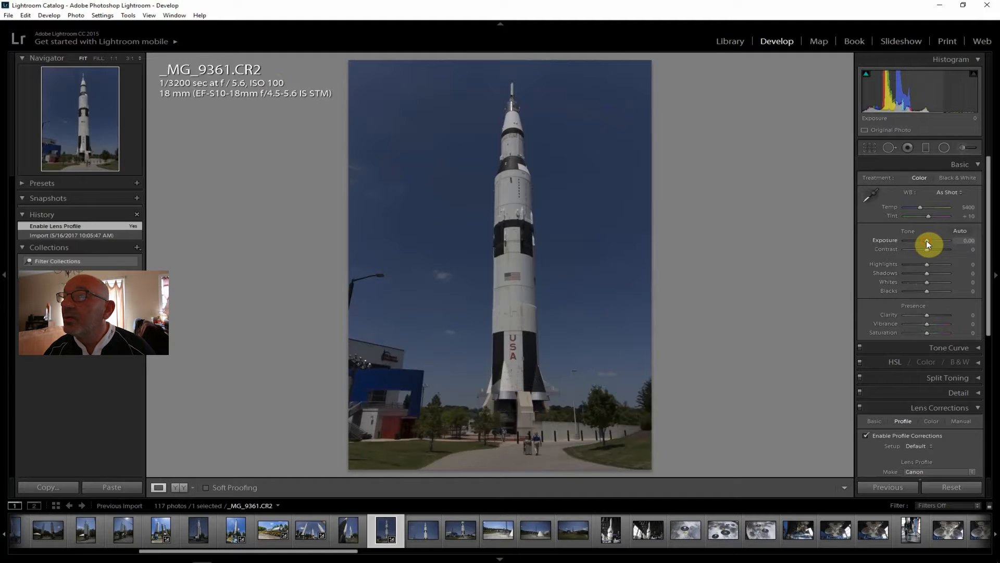
{"action": "left_click_drag", "start_coordinate": [926, 240], "coordinate": [932, 240]}
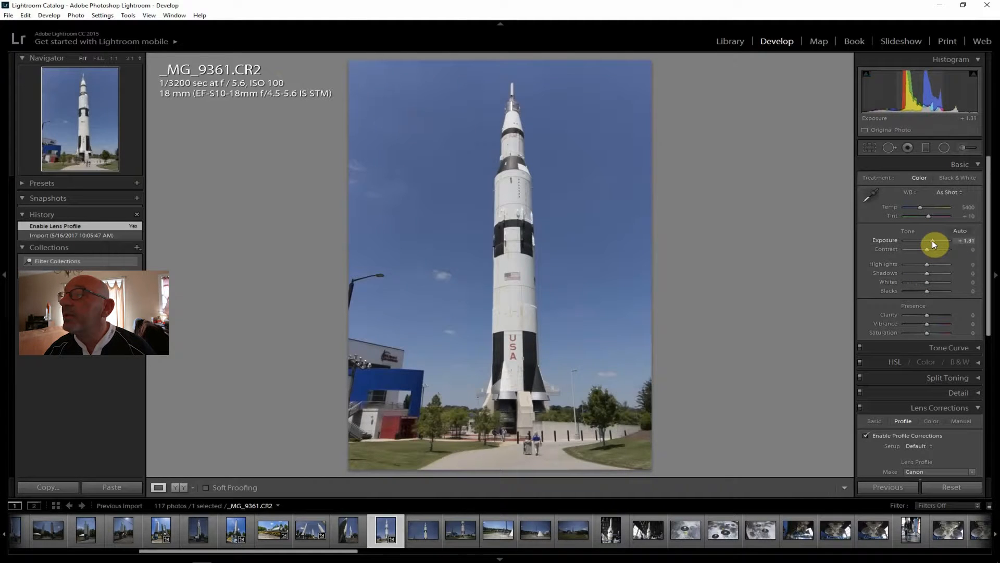
{"action": "left_click_drag", "start_coordinate": [933, 239], "coordinate": [934, 245]}
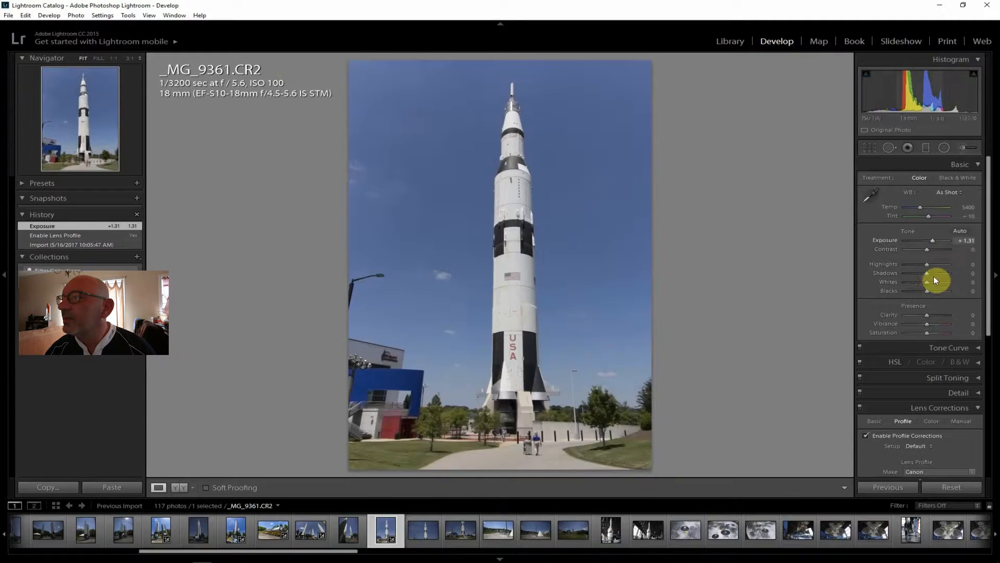
{"action": "mouse_move", "coordinate": [927, 272]}
{"action": "left_mouse_down"}
{"action": "mouse_move", "coordinate": [936, 275]}
{"action": "mouse_move", "coordinate": [912, 261]}
{"action": "left_mouse_up"}
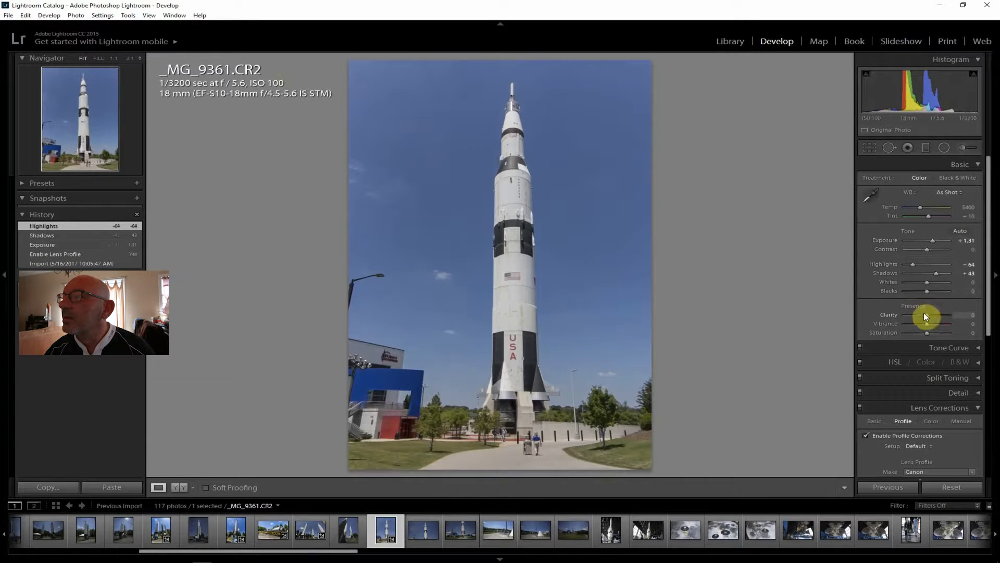
Set the USA rocket photo's Clarity to +24, Contrast to +43, Vibrance to +12 and Saturation to +14
{"action": "left_click_drag", "start_coordinate": [927, 316], "coordinate": [931, 314]}
{"action": "left_click_drag", "start_coordinate": [927, 249], "coordinate": [936, 249]}
{"action": "left_click_drag", "start_coordinate": [928, 324], "coordinate": [930, 331]}
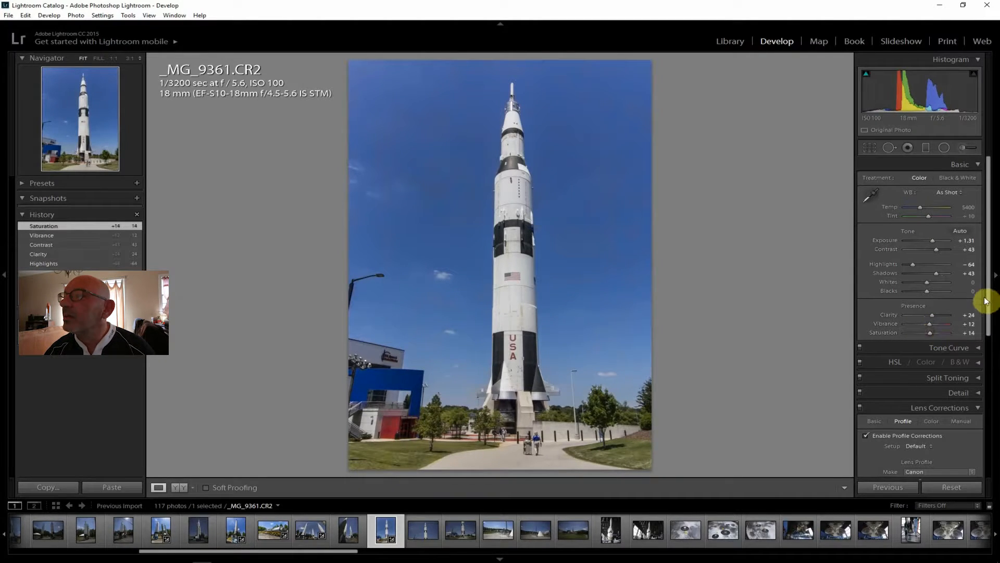
Set the USA rocket photo's Dehaze amount to +26
{"action": "left_click_drag", "start_coordinate": [984, 292], "coordinate": [994, 489]}
{"action": "left_click_drag", "start_coordinate": [928, 452], "coordinate": [933, 451]}
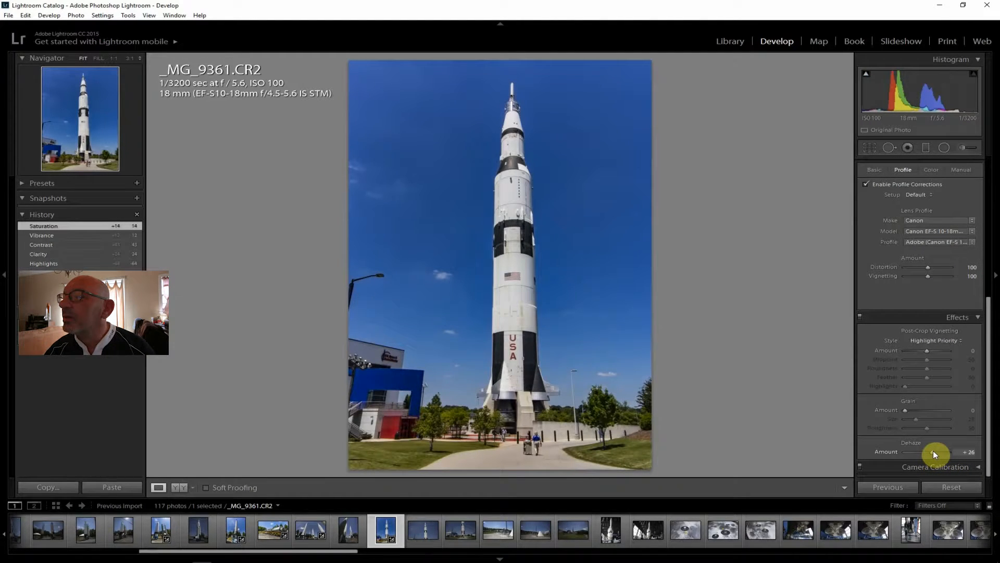
{"action": "left_click_drag", "start_coordinate": [933, 450], "coordinate": [935, 449]}
Reset the USA rocket photo's Shadows to compare the effect, and raise them to +67
{"action": "left_click_drag", "start_coordinate": [989, 408], "coordinate": [989, 224]}
{"action": "double_click", "coordinate": [937, 272]}
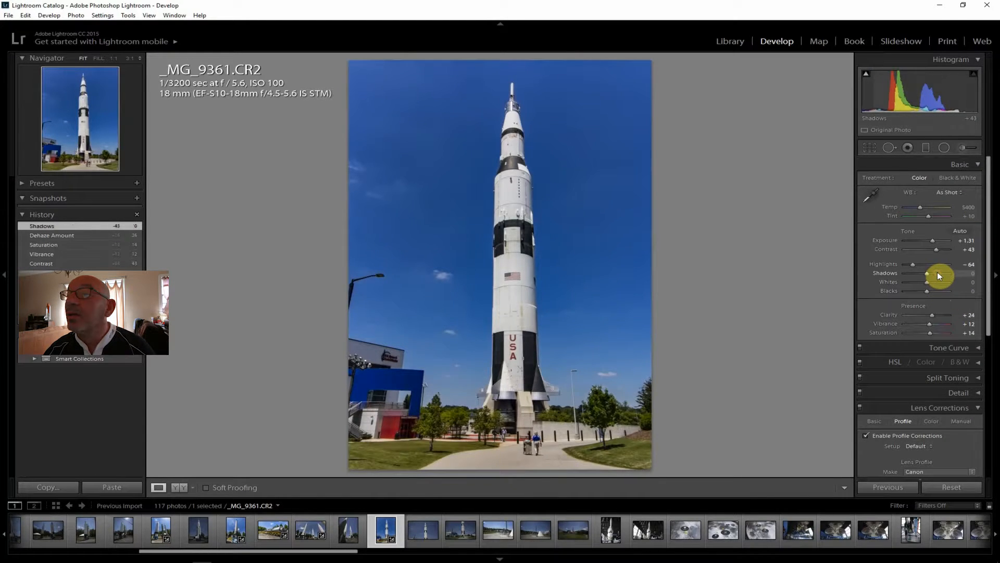
{"action": "left_click", "coordinate": [936, 273]}
{"action": "left_click_drag", "start_coordinate": [939, 273], "coordinate": [942, 272]}
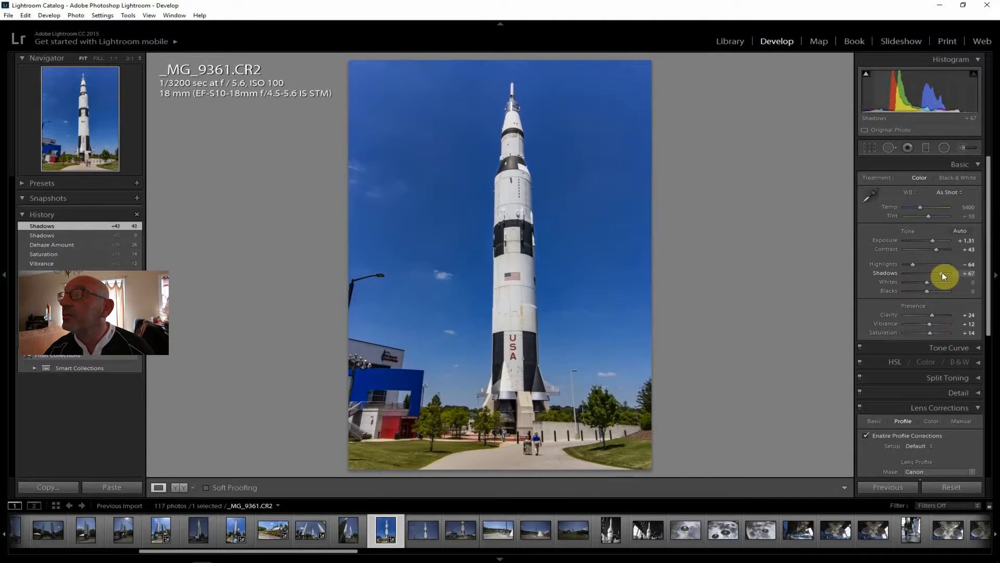
{"action": "left_click_drag", "start_coordinate": [942, 272], "coordinate": [942, 273]}
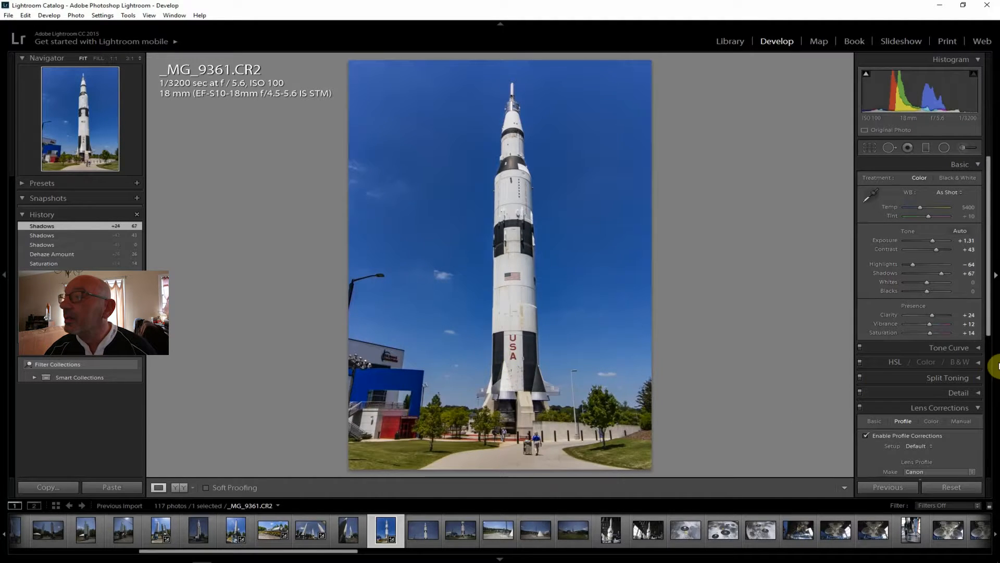
Set the USA rocket photo's Saturation to +10 and export the photo to the J:\ToPost folder
{"action": "left_click_drag", "start_coordinate": [930, 332], "coordinate": [930, 332]}
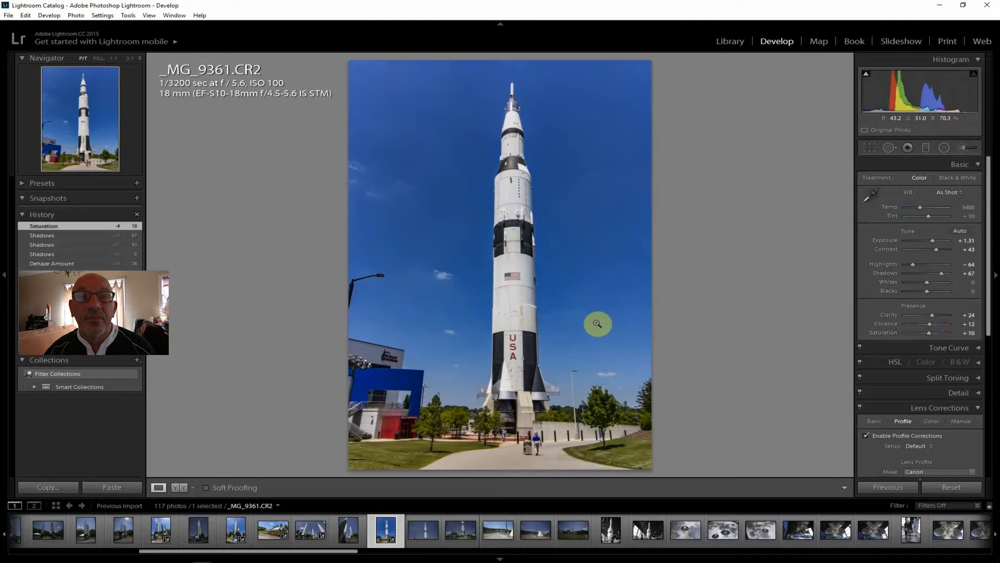
{"action": "left_click", "coordinate": [8, 15]}
{"action": "left_click", "coordinate": [37, 129]}
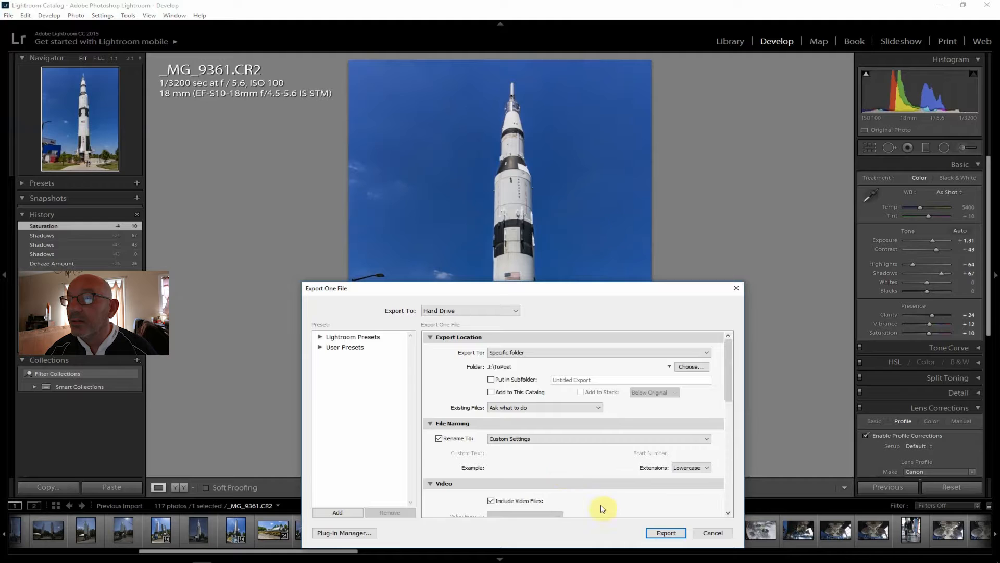
{"action": "left_click", "coordinate": [655, 535]}
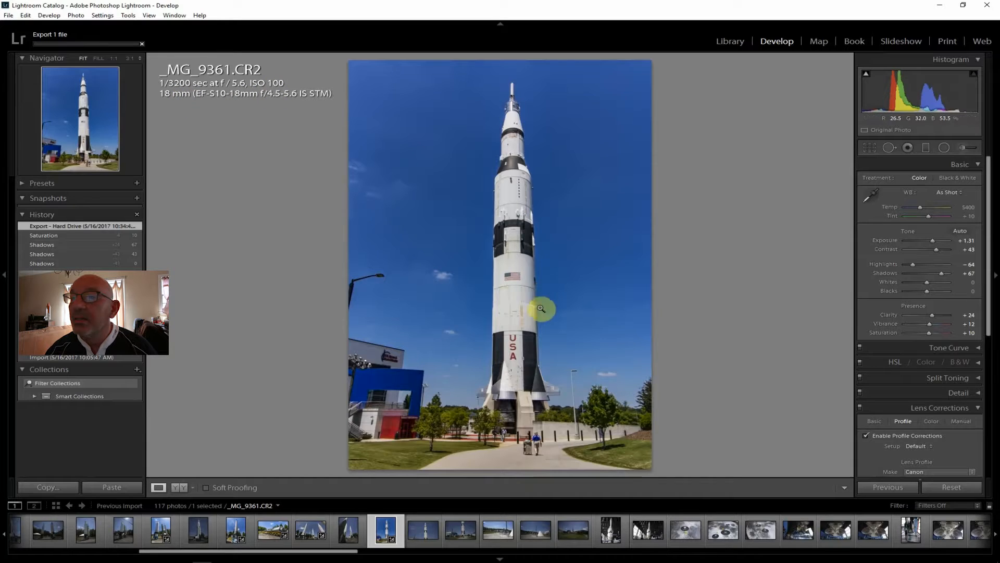
Compare the overlapping rocket photos _MG_9362.CR2 and _MG_9363.CR2, and select both of them together
{"action": "left_click", "coordinate": [427, 530]}
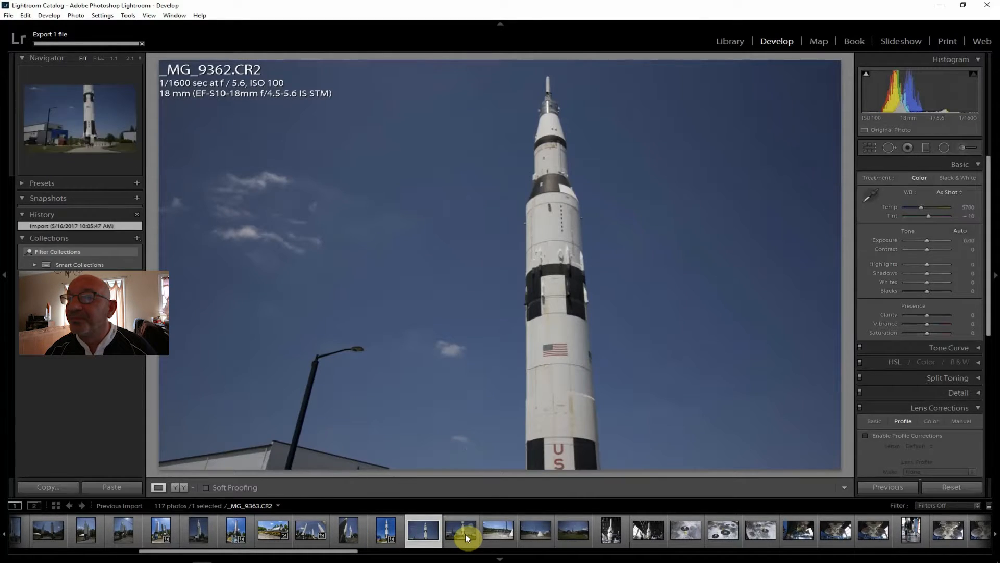
{"action": "left_click", "coordinate": [465, 534]}
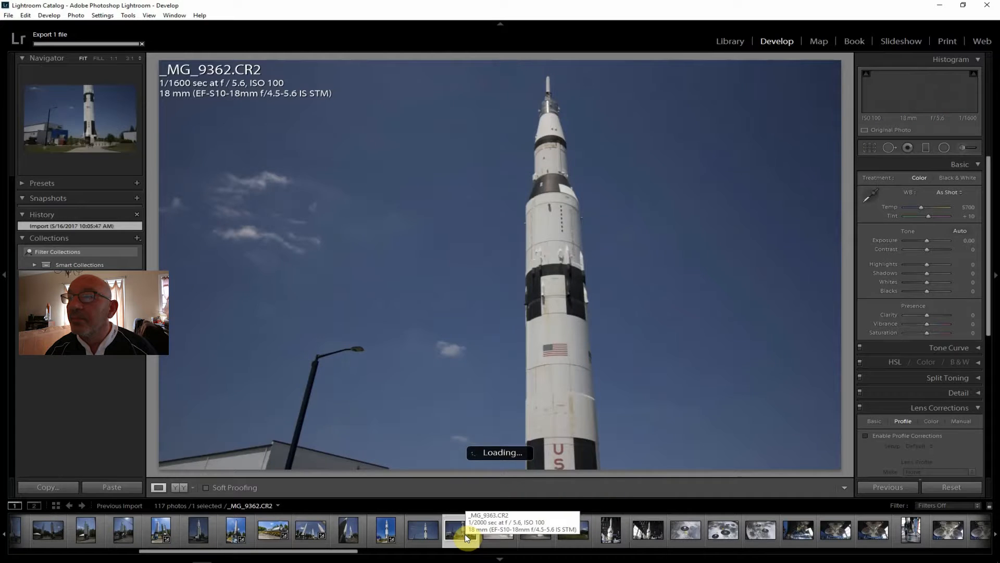
{"action": "left_click", "coordinate": [430, 530]}
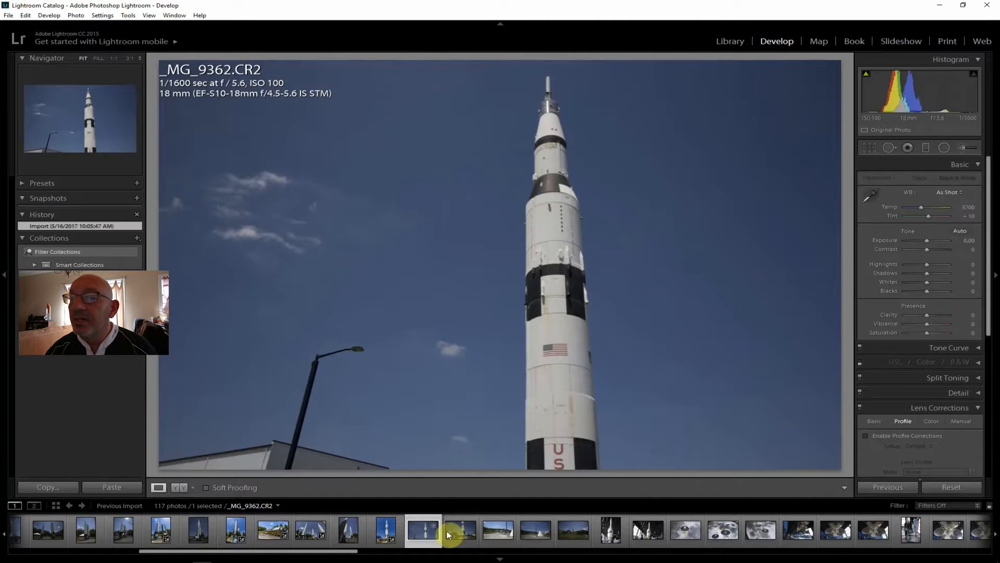
{"action": "left_click", "coordinate": [454, 529]}
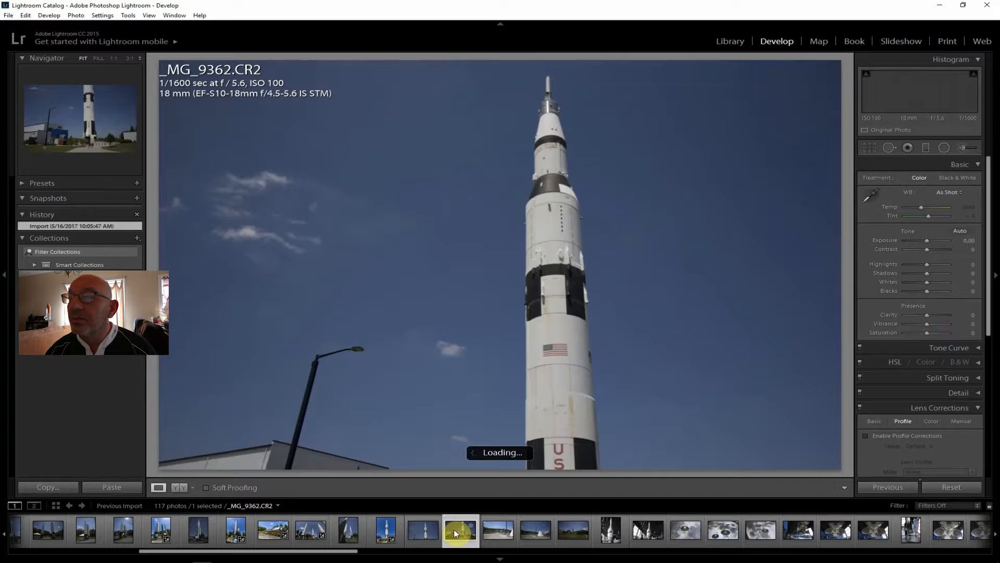
{"action": "left_click", "coordinate": [423, 529]}
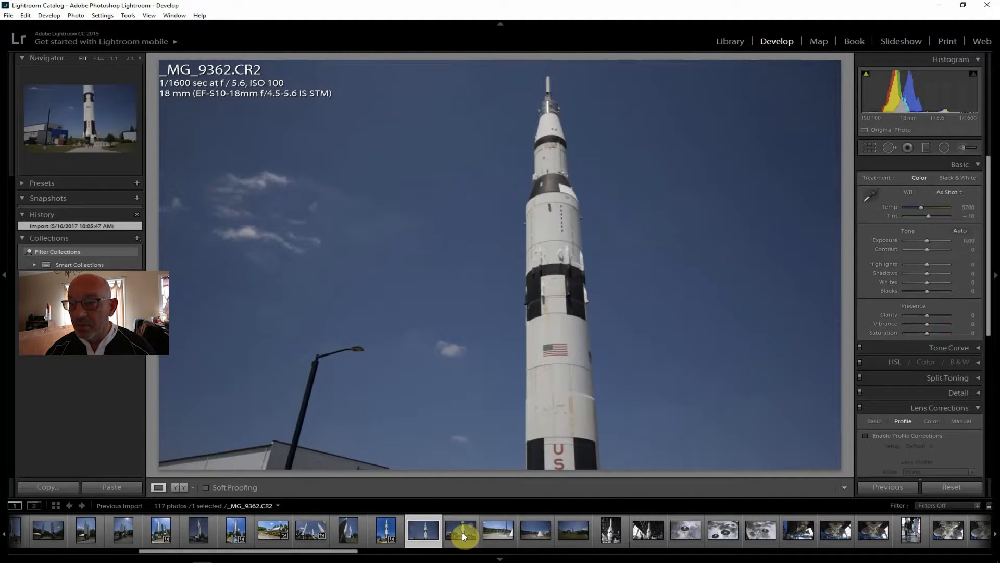
{"action": "left_click", "coordinate": [462, 533], "text": "ctrl"}
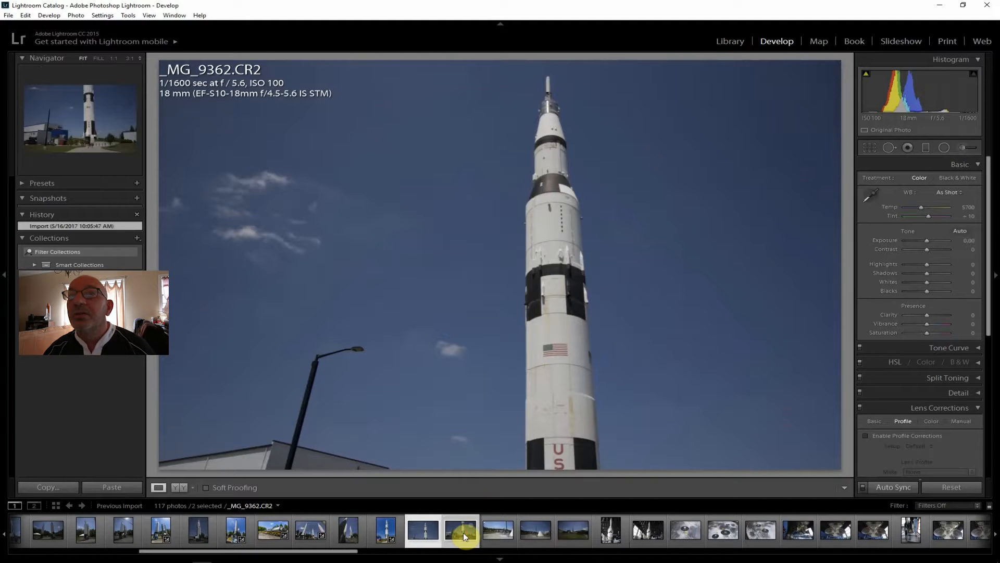
Merge the two selected rocket photos into an auto-cropped panorama, comparing the Spherical projection and choosing Perspective
{"action": "left_click", "coordinate": [74, 16]}
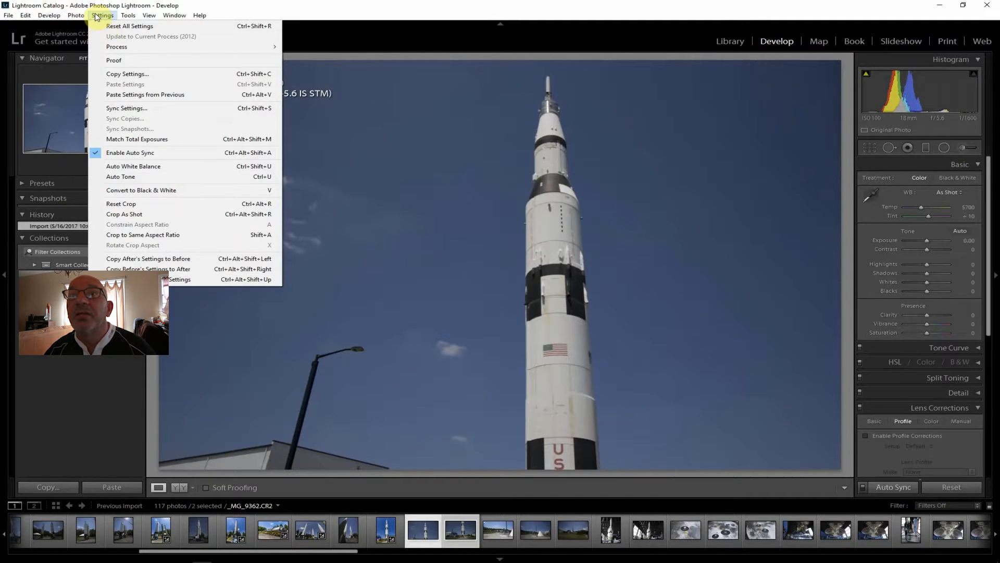
{"action": "mouse_move", "coordinate": [57, 16]}
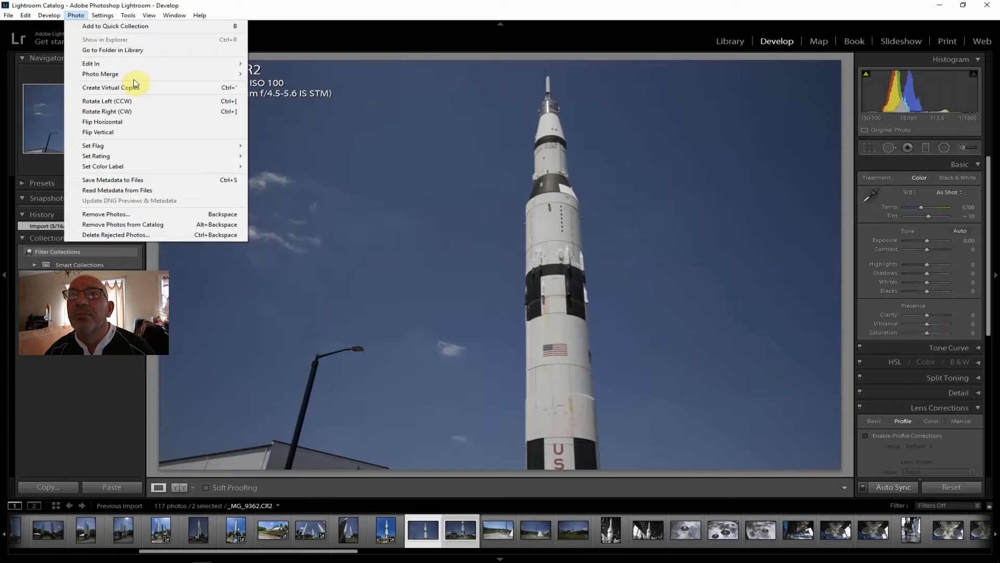
{"action": "mouse_move", "coordinate": [190, 76]}
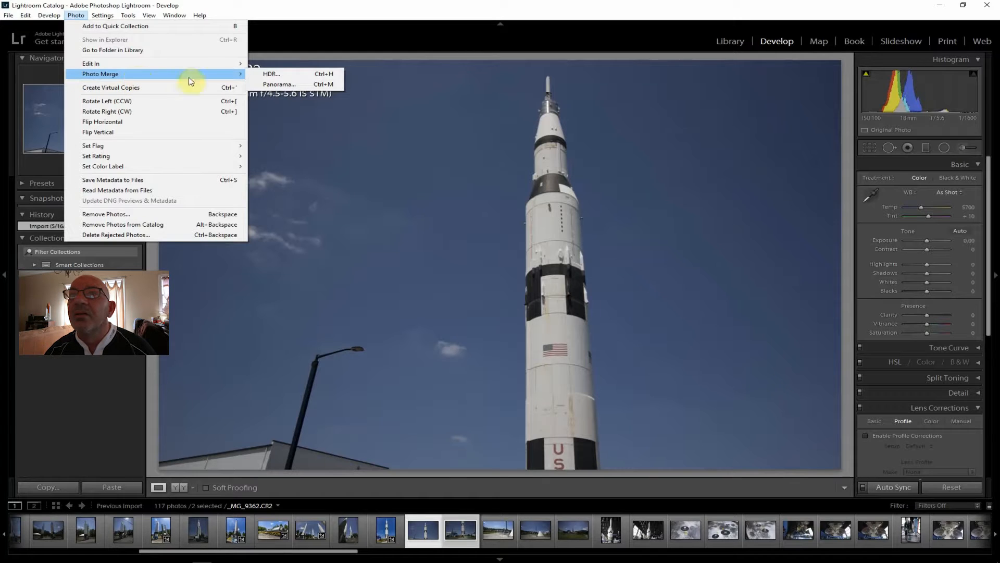
{"action": "left_click", "coordinate": [288, 86]}
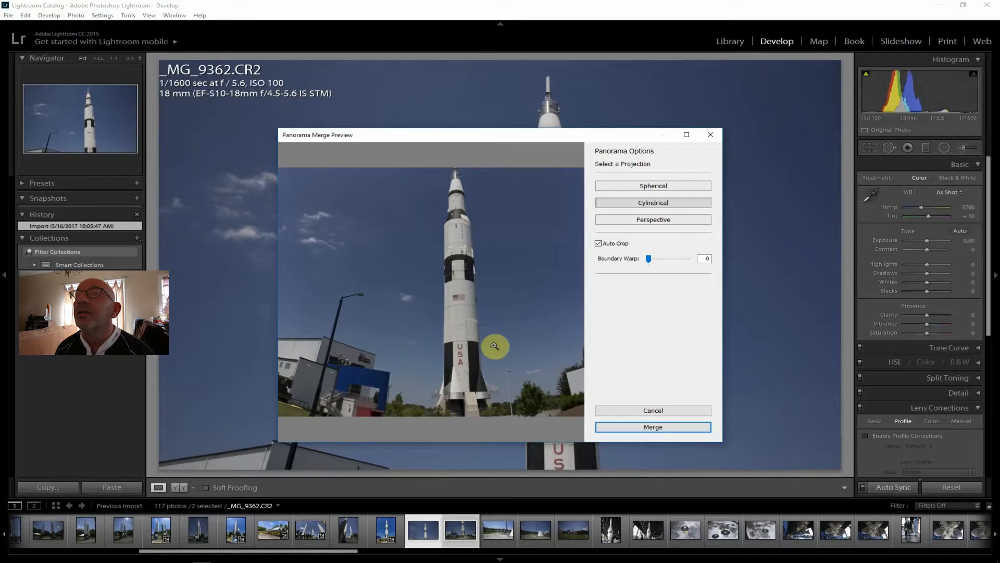
{"action": "left_click", "coordinate": [655, 187]}
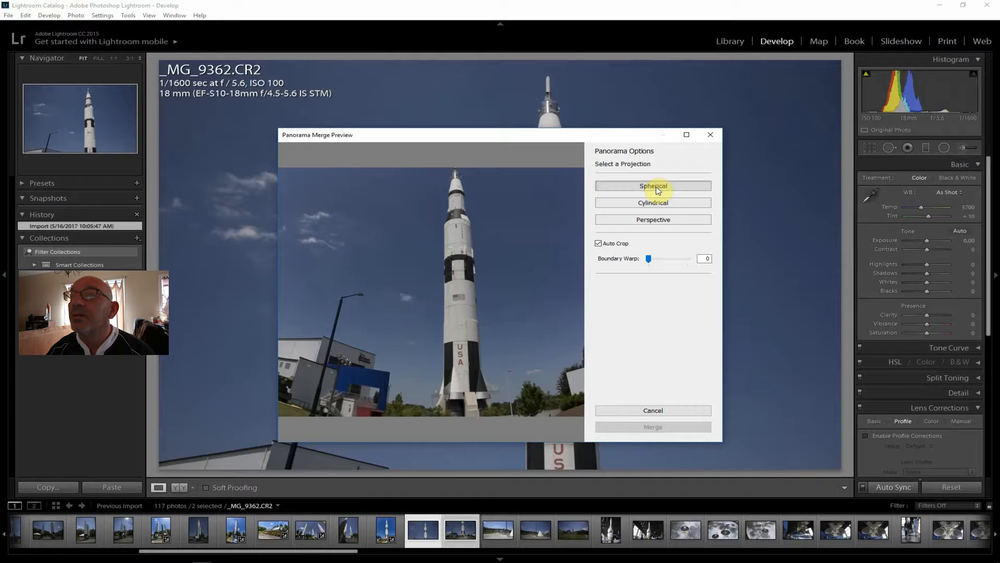
{"action": "left_click", "coordinate": [656, 221]}
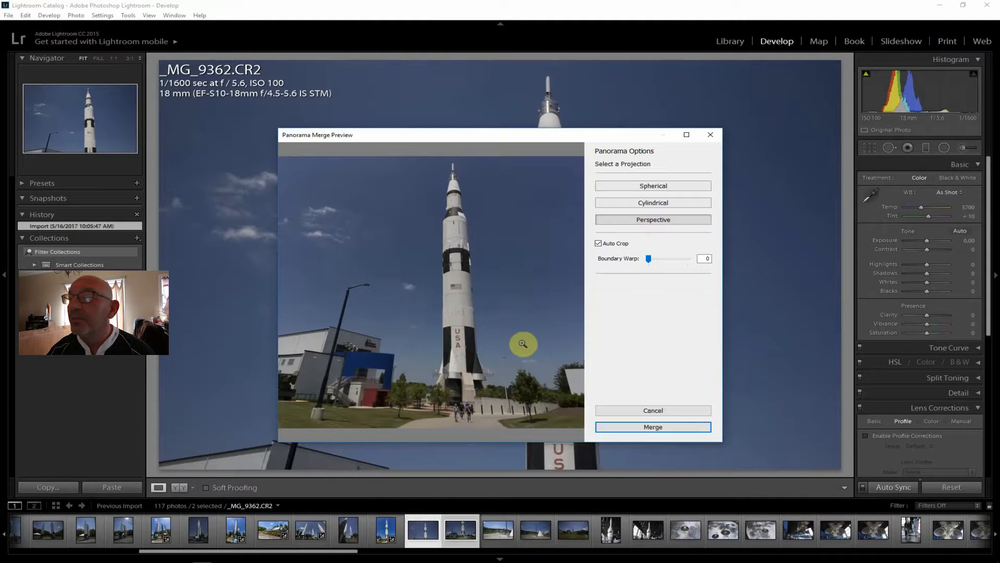
{"action": "left_click", "coordinate": [646, 428]}
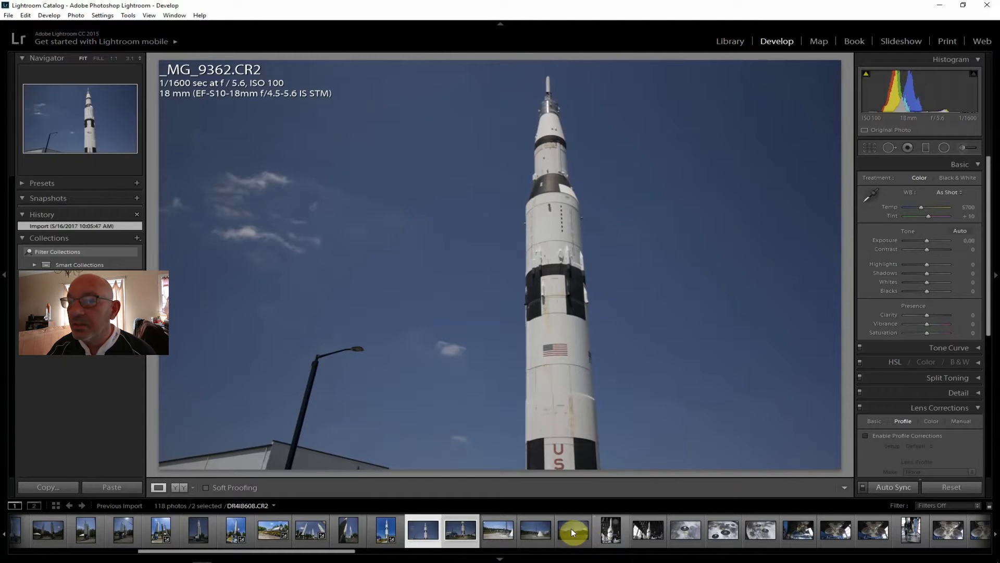
Review the outdoor museum photos _MG_9364.CR2, _MG_9365.CR2 and _MG_9366.CR2
{"action": "left_click", "coordinate": [497, 535]}
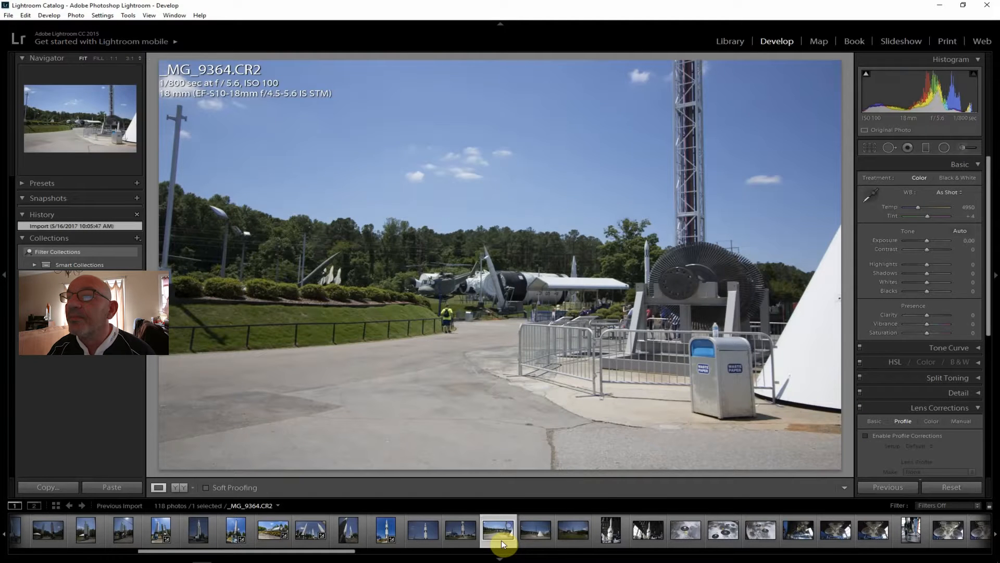
{"action": "left_click", "coordinate": [531, 531]}
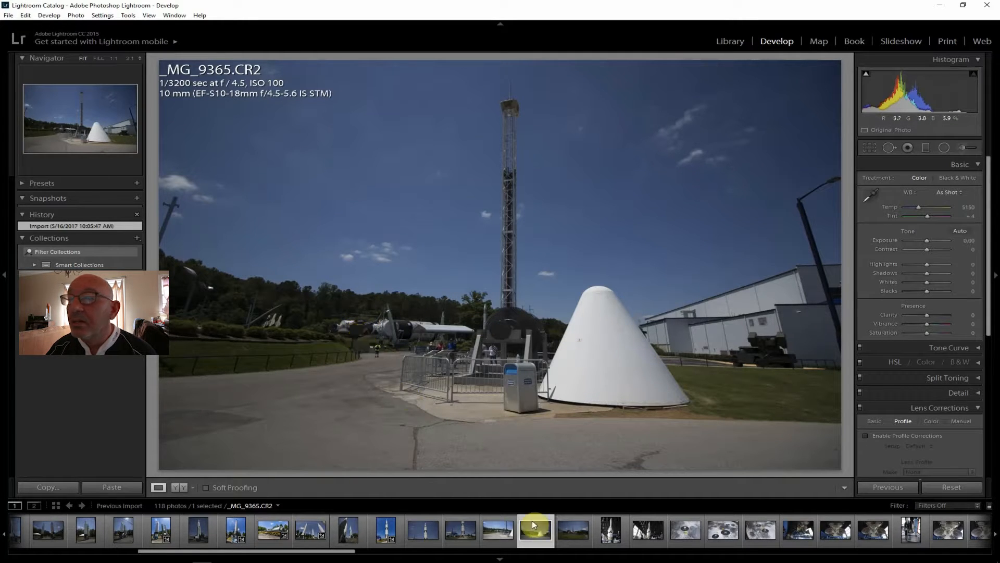
{"action": "left_click", "coordinate": [574, 528]}
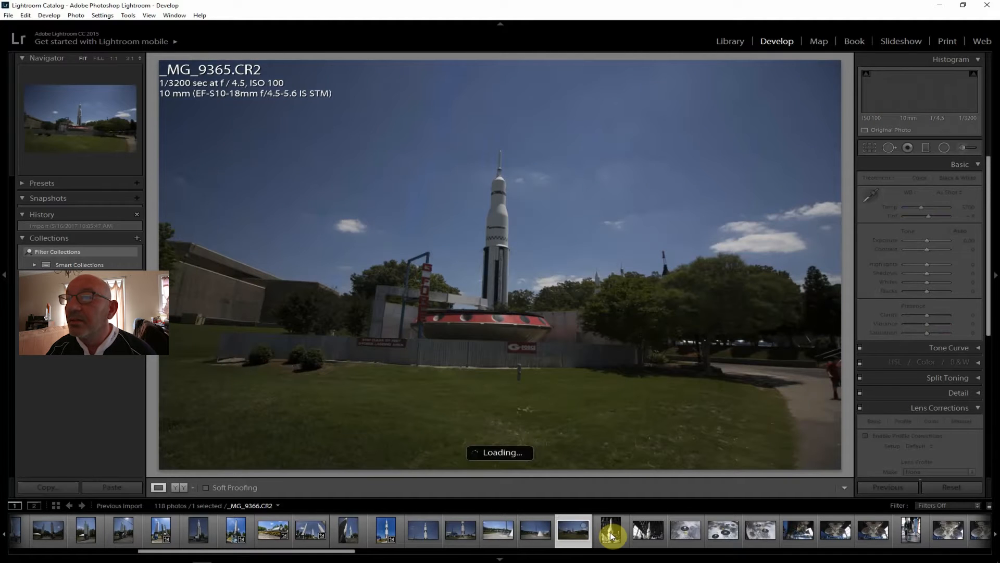
Compare the indoor rocket photos DR4I8608.CR2 and DR4I8609.CR2, and keep the wider DR4I8609.CR2 open for editing
{"action": "left_click", "coordinate": [611, 533]}
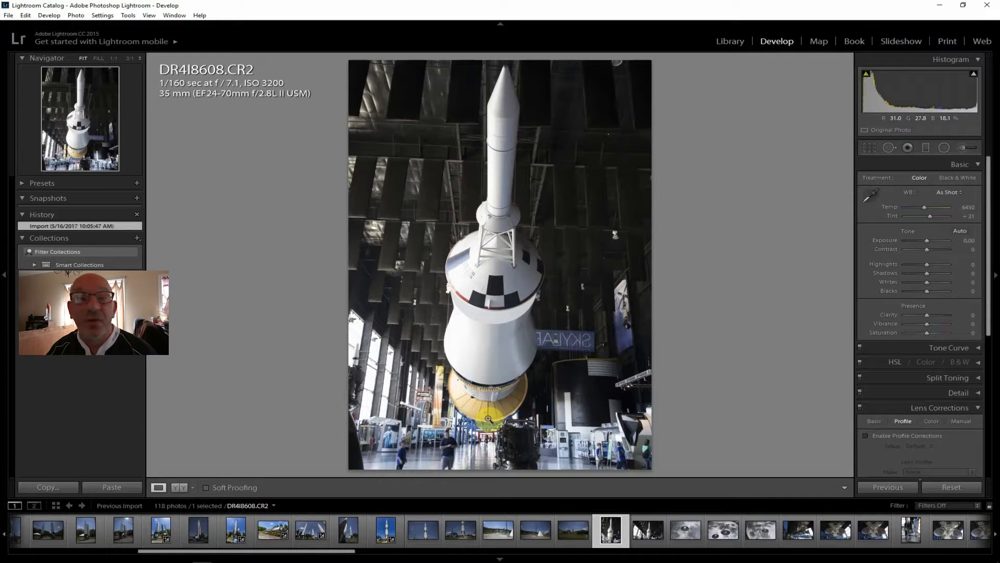
{"action": "left_click", "coordinate": [648, 532]}
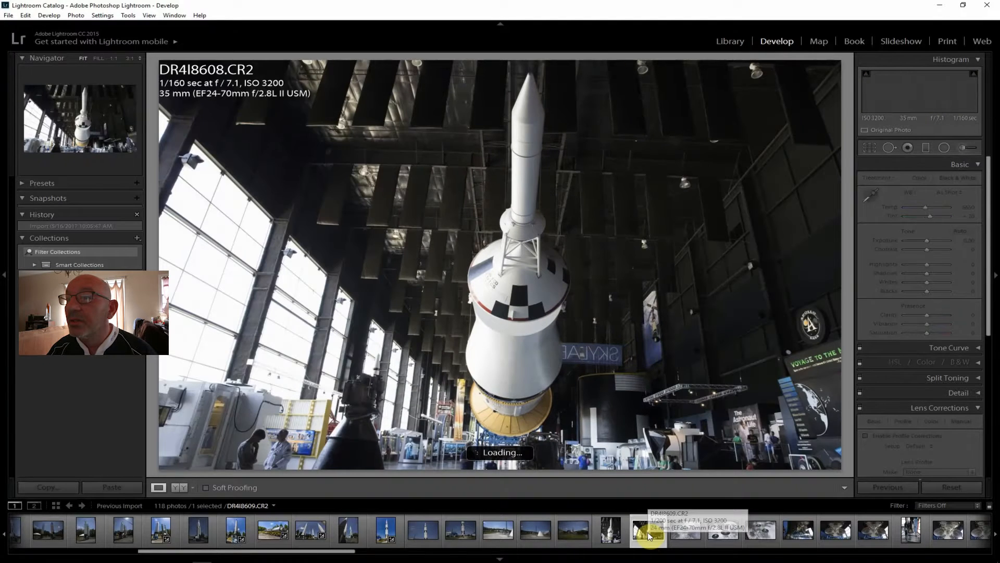
{"action": "left_click", "coordinate": [606, 532]}
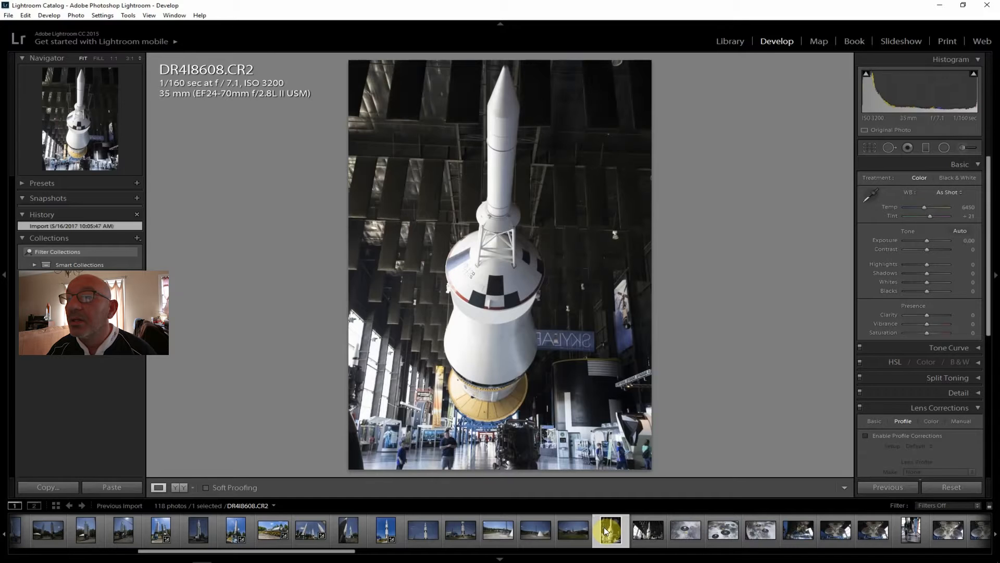
{"action": "left_click", "coordinate": [646, 531]}
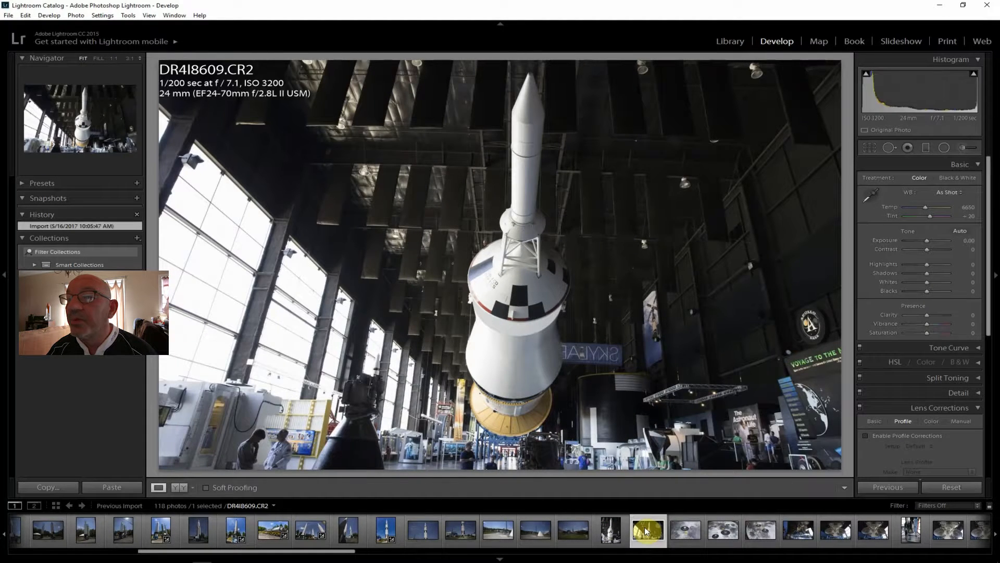
{"action": "left_click", "coordinate": [611, 531]}
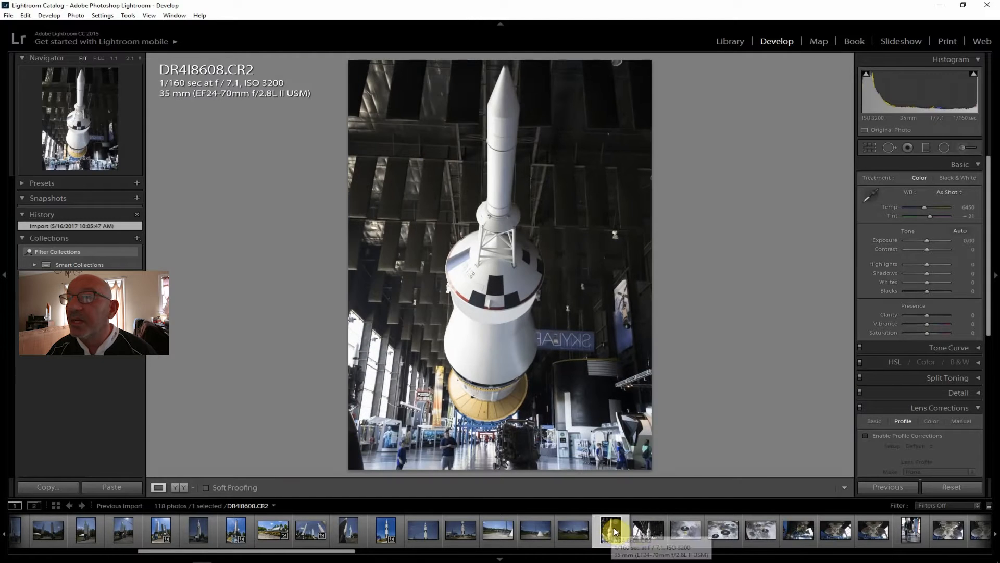
{"action": "left_click", "coordinate": [648, 532]}
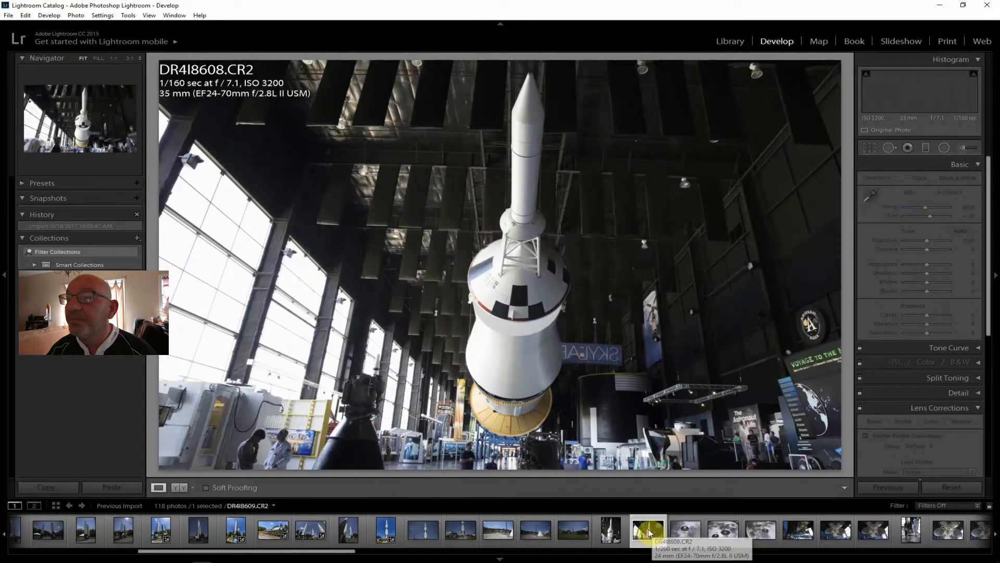
{"action": "left_click", "coordinate": [611, 532]}
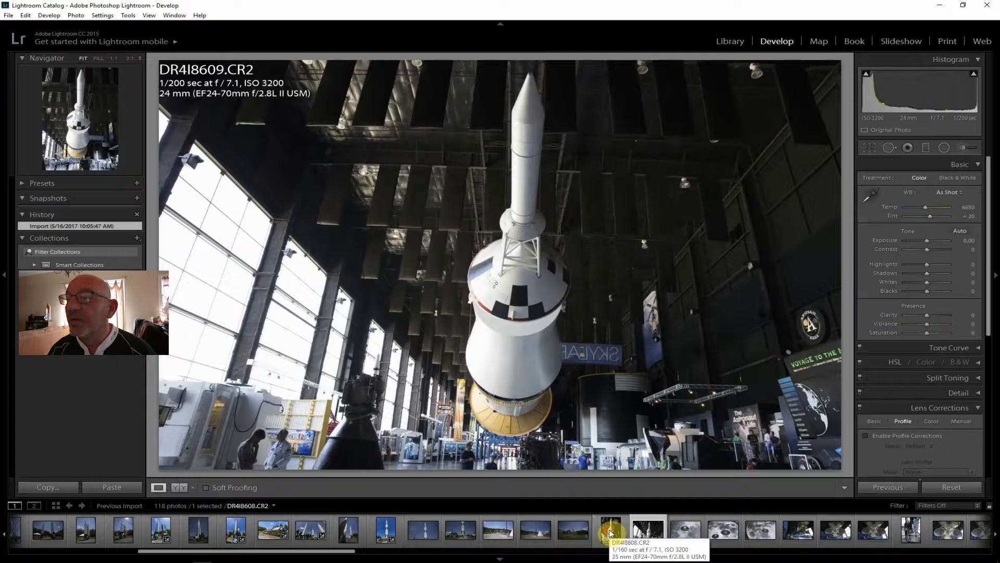
{"action": "left_click", "coordinate": [611, 530]}
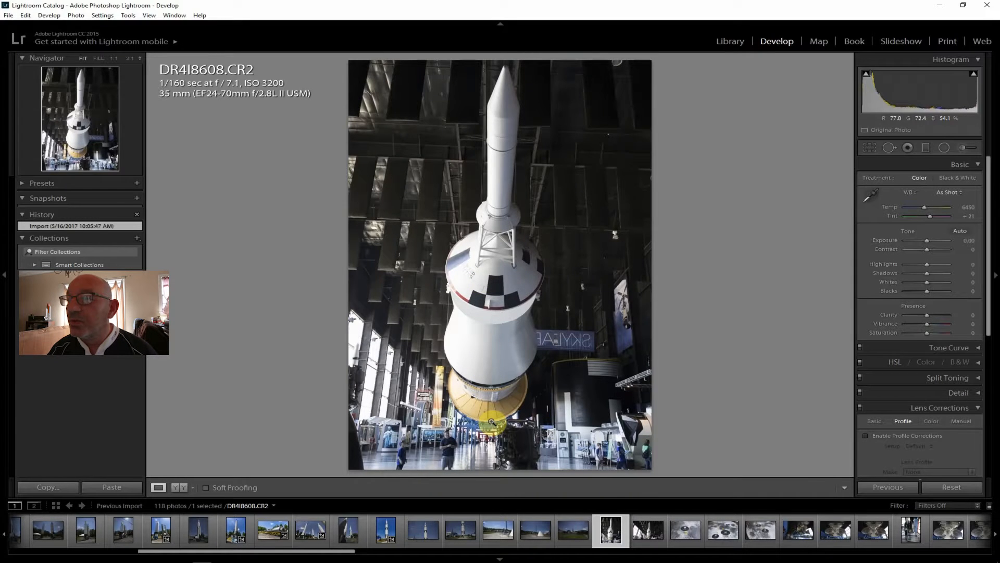
{"action": "left_click", "coordinate": [646, 529]}
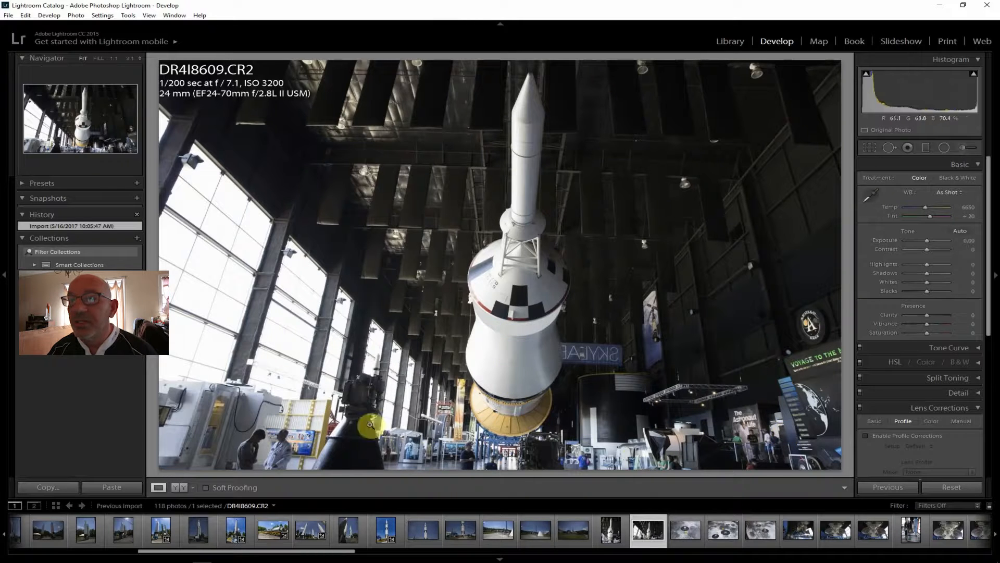
{"action": "left_click", "coordinate": [610, 529]}
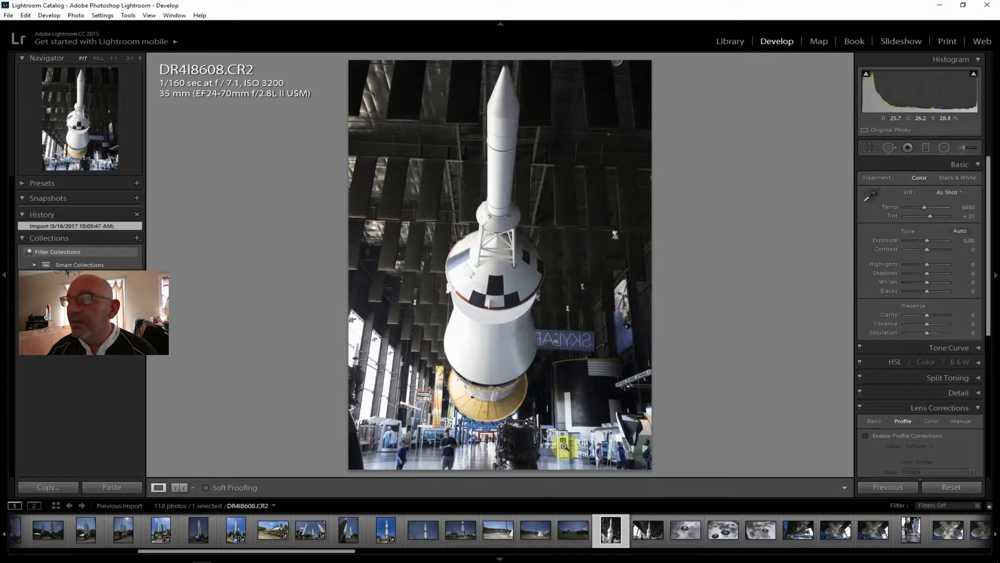
{"action": "left_click", "coordinate": [645, 536]}
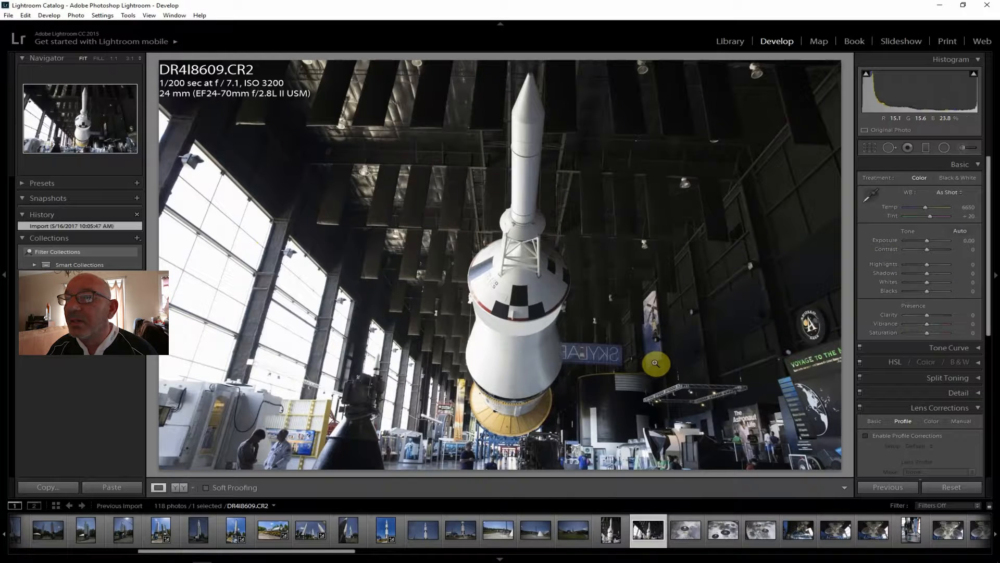
Enable lens profile corrections on the wide indoor rocket photo and straighten it with a crop angle of -1.96
{"action": "left_click", "coordinate": [905, 437]}
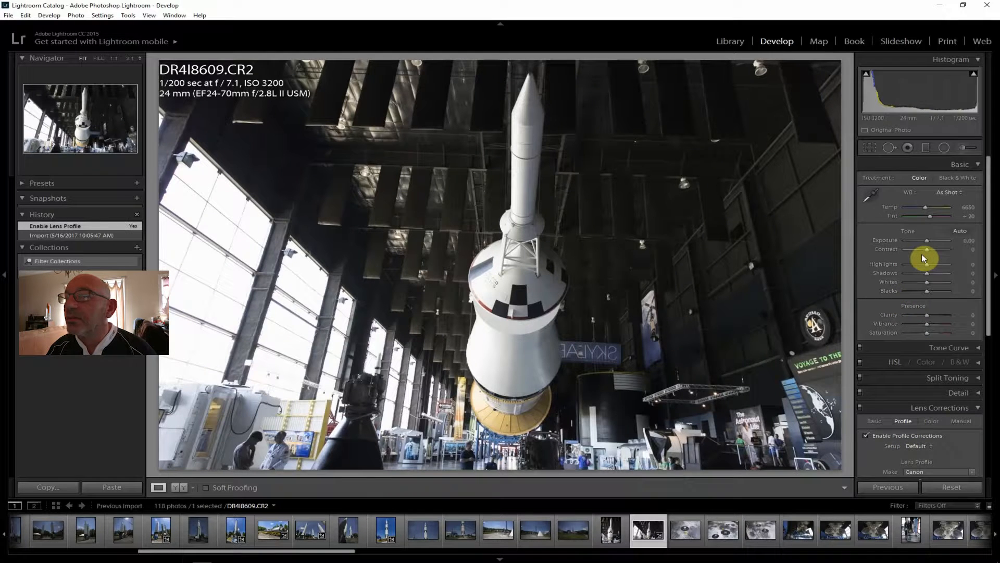
{"action": "left_click", "coordinate": [869, 149]}
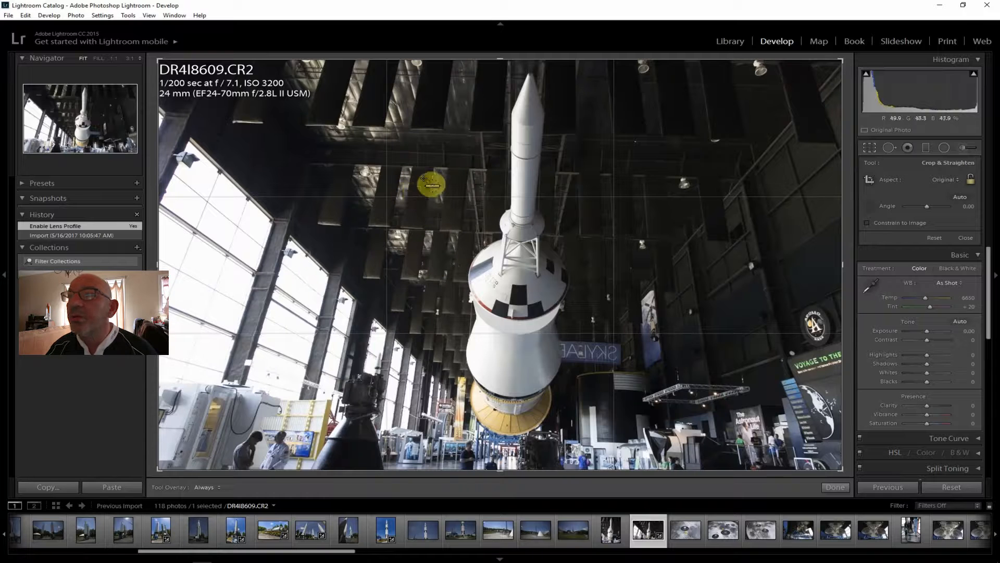
{"action": "left_click_drag", "start_coordinate": [413, 129], "coordinate": [504, 131]}
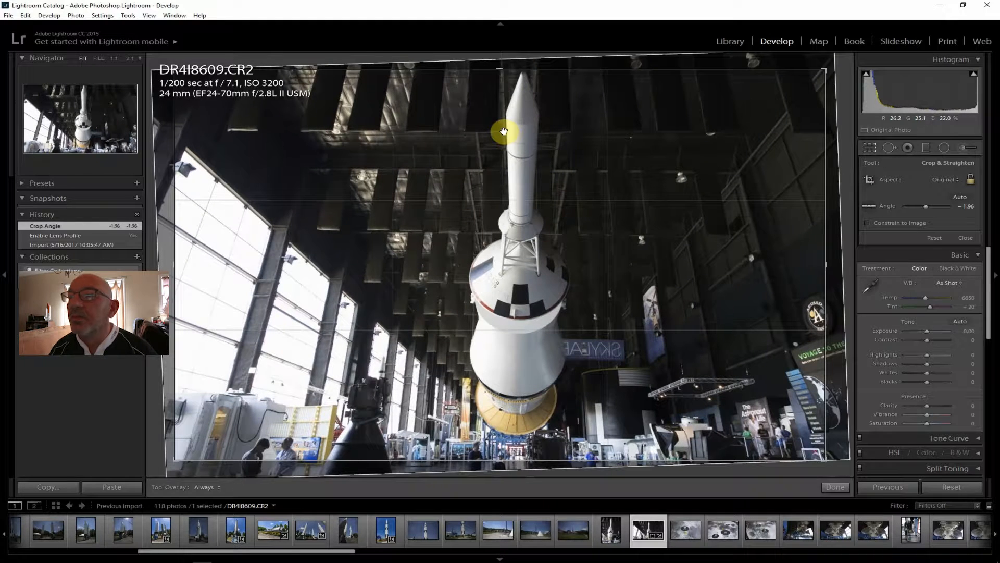
{"action": "key", "text": "Return"}
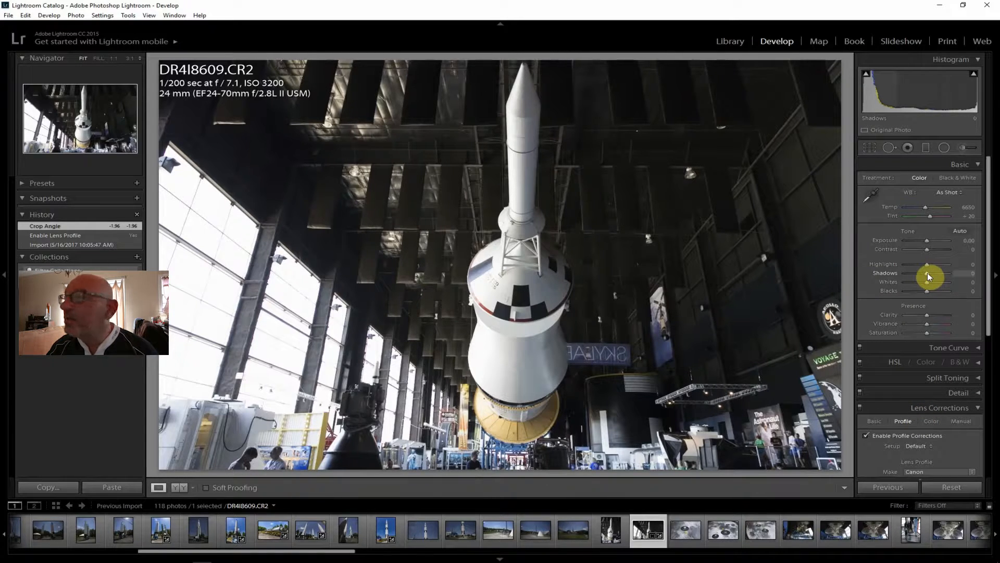
Set the wide indoor rocket photo's Shadows to +69, Highlights to -60 and Contrast to +55, checking the highlight clipping
{"action": "left_click_drag", "start_coordinate": [928, 275], "coordinate": [943, 274]}
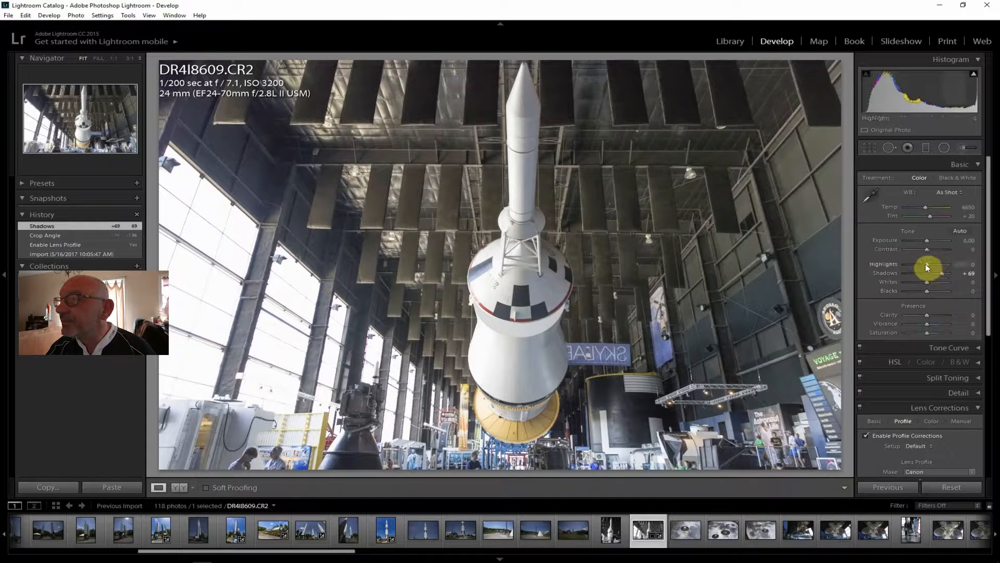
{"action": "left_click_drag", "start_coordinate": [920, 266], "coordinate": [939, 249]}
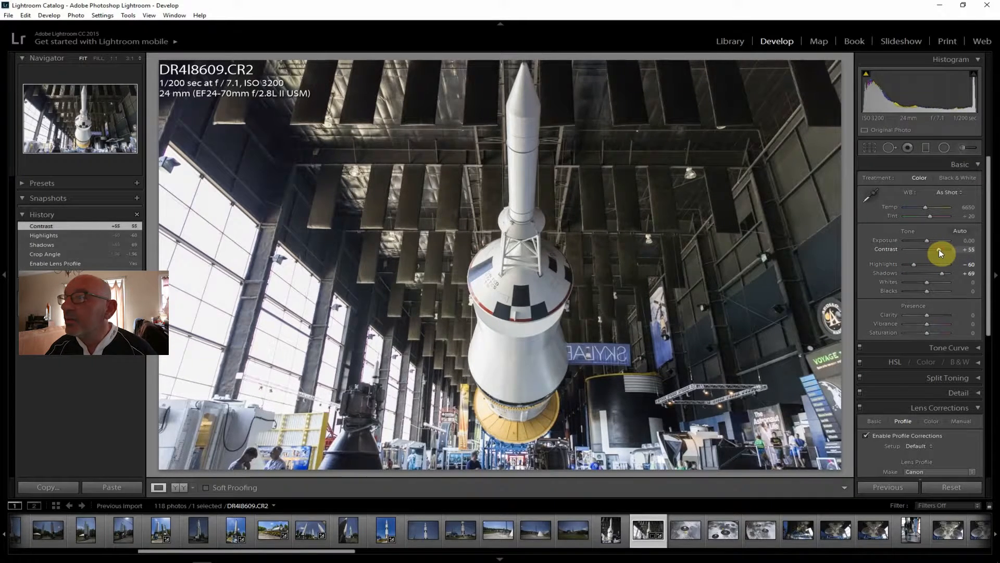
{"action": "left_click", "coordinate": [974, 76]}
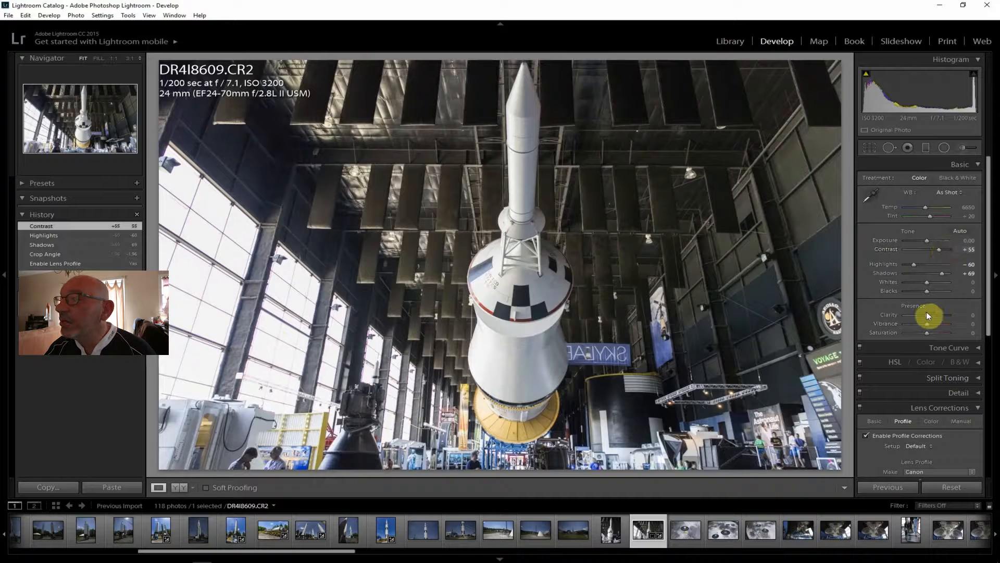
Set the indoor rocket photo's Clarity to +29, Vibrance to +12, Saturation to +7 and Whites to -24
{"action": "left_click_drag", "start_coordinate": [928, 315], "coordinate": [933, 314]}
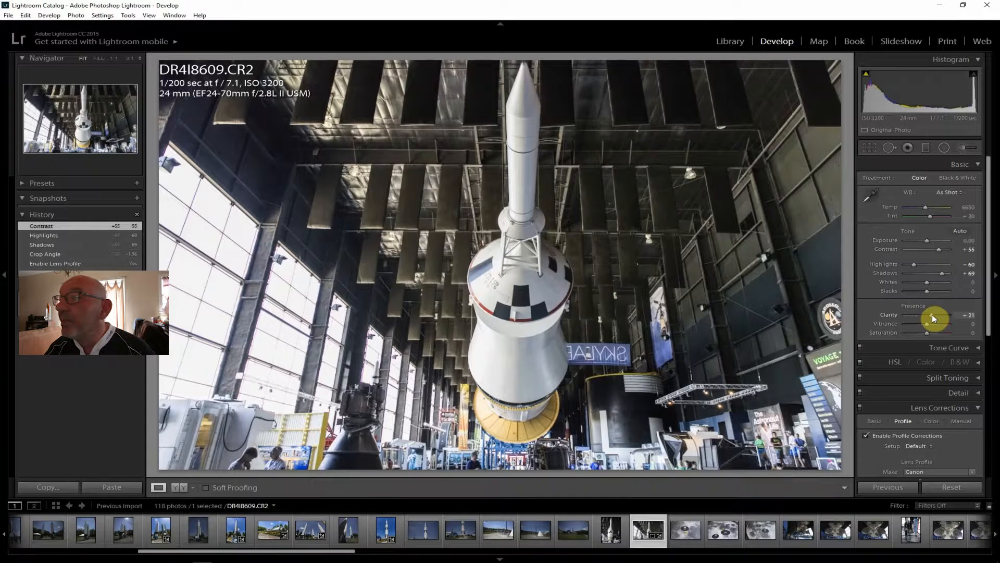
{"action": "left_click_drag", "start_coordinate": [933, 314], "coordinate": [930, 324]}
{"action": "left_click_drag", "start_coordinate": [927, 332], "coordinate": [929, 332]}
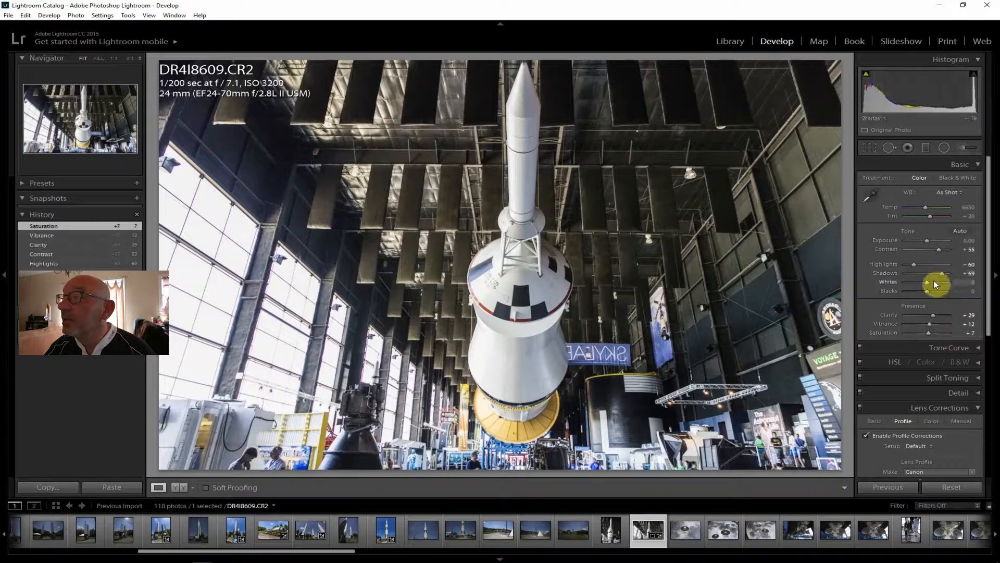
{"action": "left_click_drag", "start_coordinate": [921, 282], "coordinate": [920, 282]}
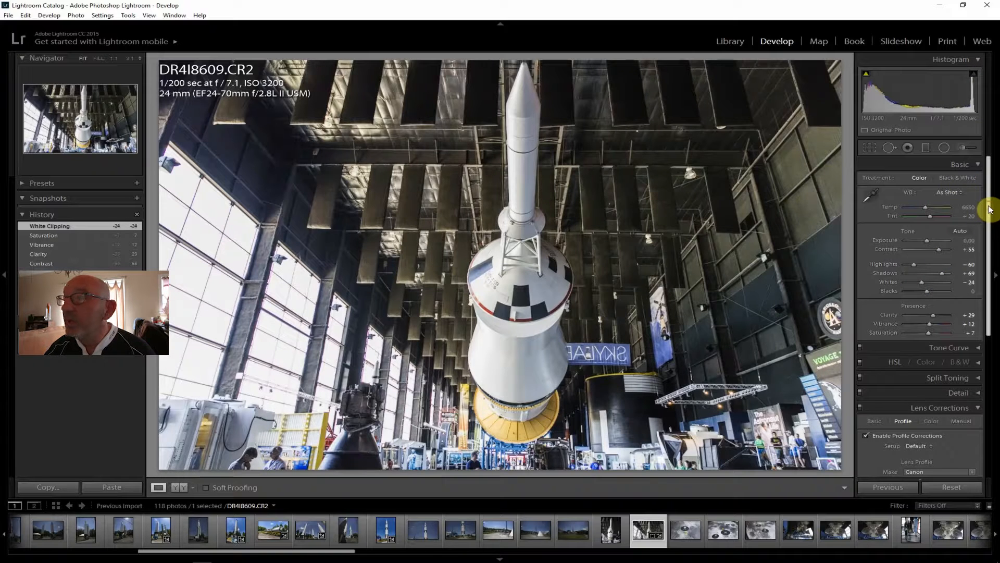
Set the Dehaze amount of the indoor rocket photo to +19
{"action": "scroll", "coordinate": [990, 209], "scroll_direction": "down", "scroll_amount": 5}
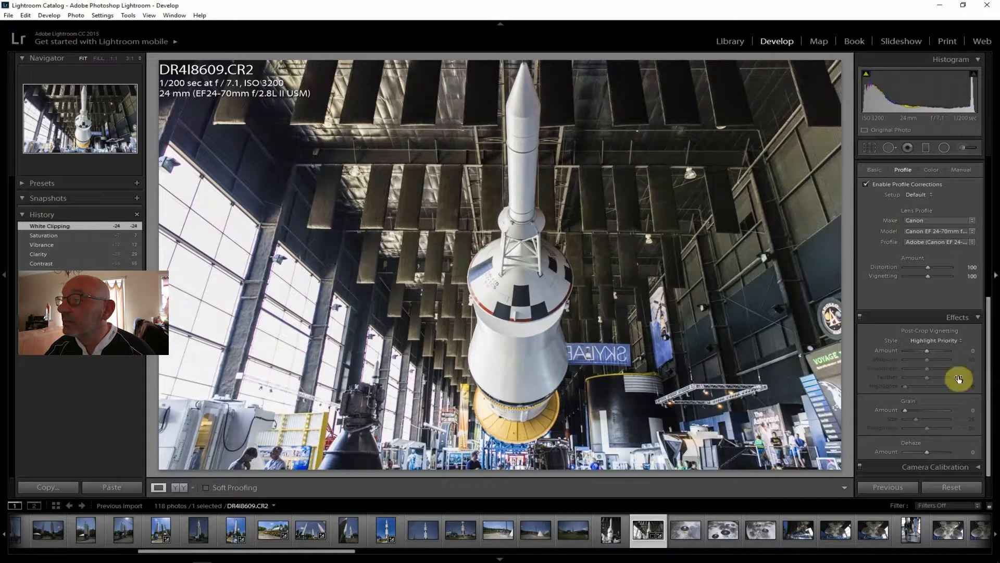
{"action": "left_click", "coordinate": [930, 451]}
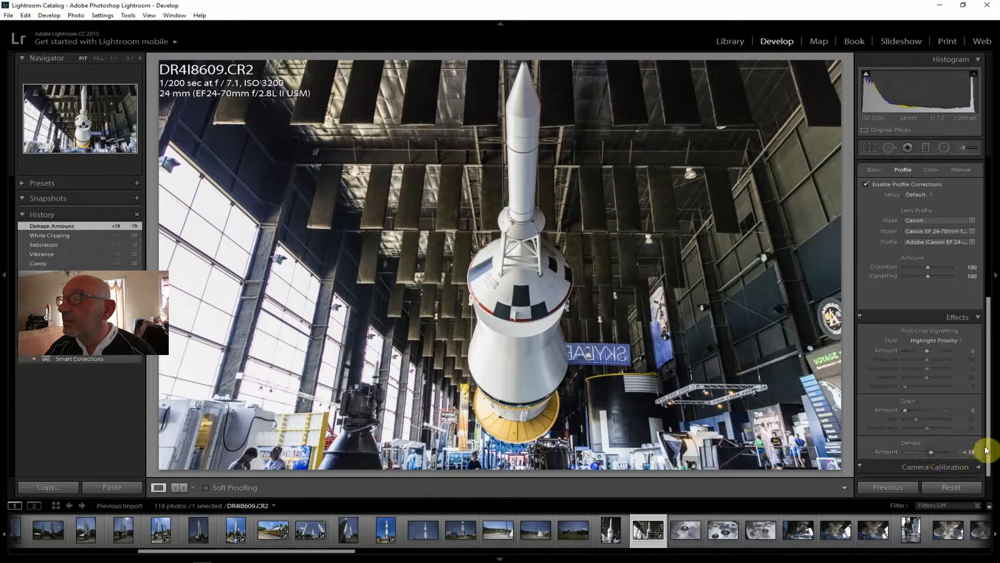
{"action": "left_click_drag", "start_coordinate": [990, 446], "coordinate": [997, 254]}
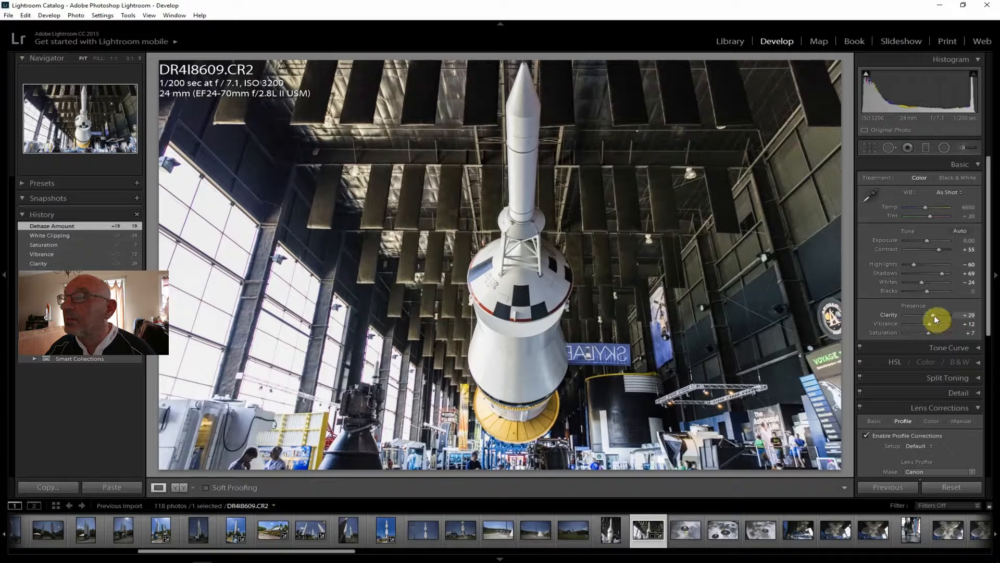
Export the edited indoor rocket photo DR4I8609.CR2 to the hard drive
{"action": "left_click", "coordinate": [8, 16]}
{"action": "left_click", "coordinate": [37, 127]}
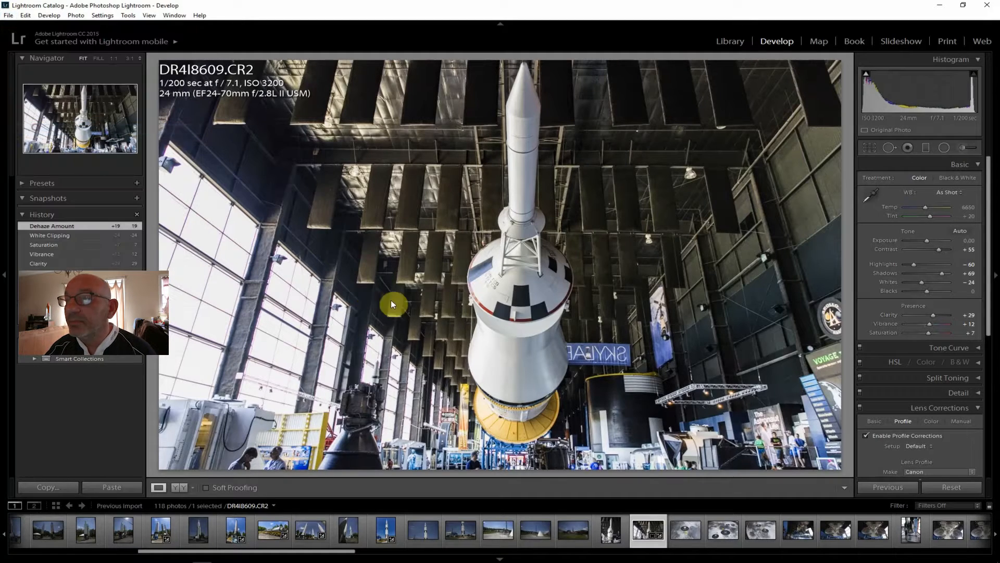
{"action": "left_click", "coordinate": [651, 532]}
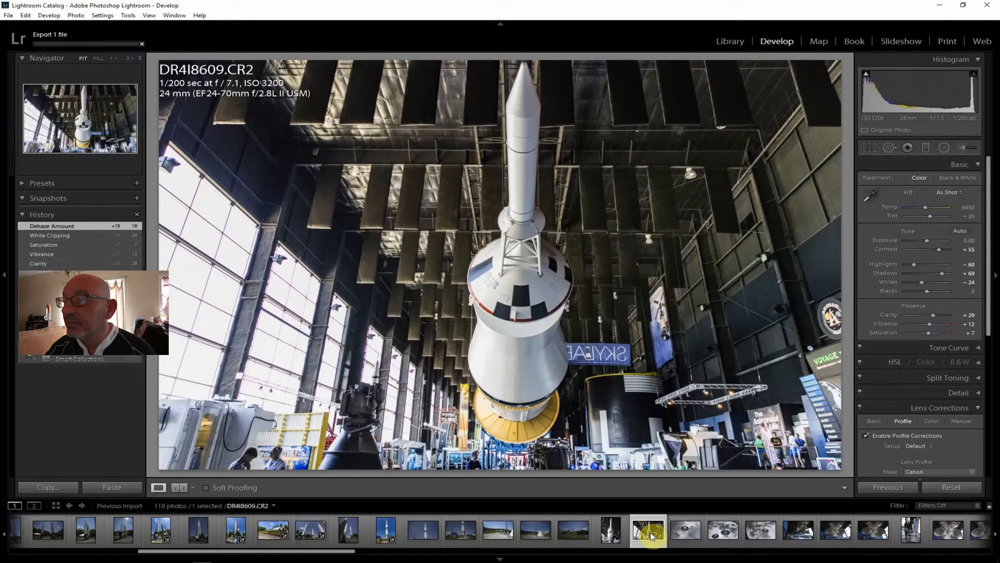
Review the lunar landing site floor photos DR4I8610.CR2, DR4I8611.CR2 and DR4I8612.CR2
{"action": "left_click", "coordinate": [693, 536]}
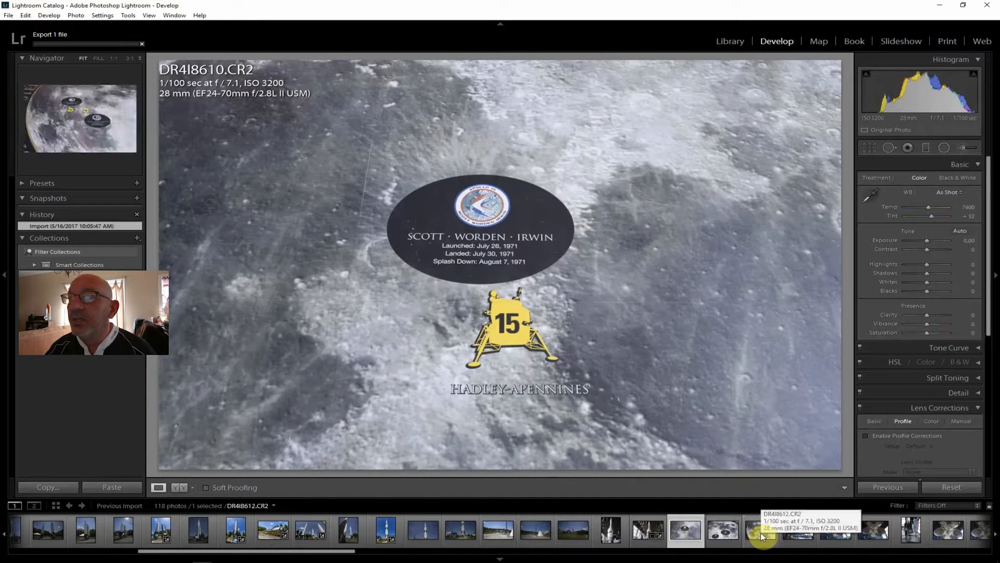
{"action": "left_click", "coordinate": [724, 540]}
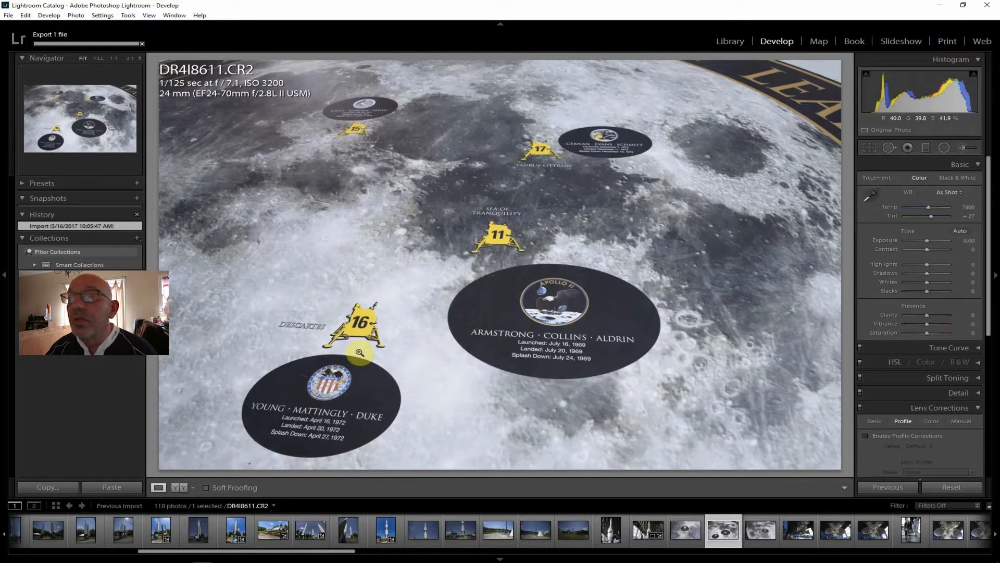
{"action": "left_click", "coordinate": [761, 530]}
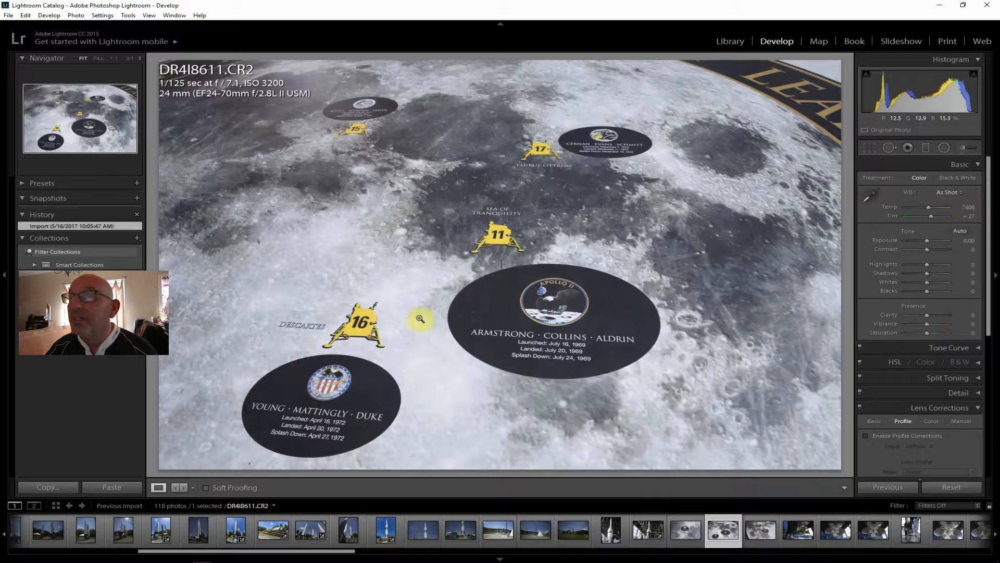
{"action": "left_click", "coordinate": [755, 530]}
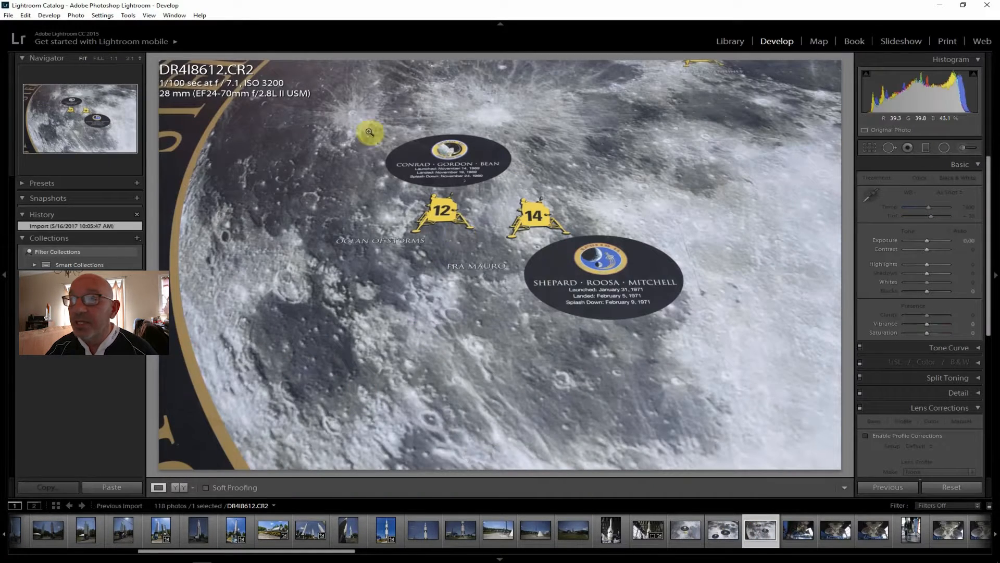
{"action": "left_click", "coordinate": [718, 532]}
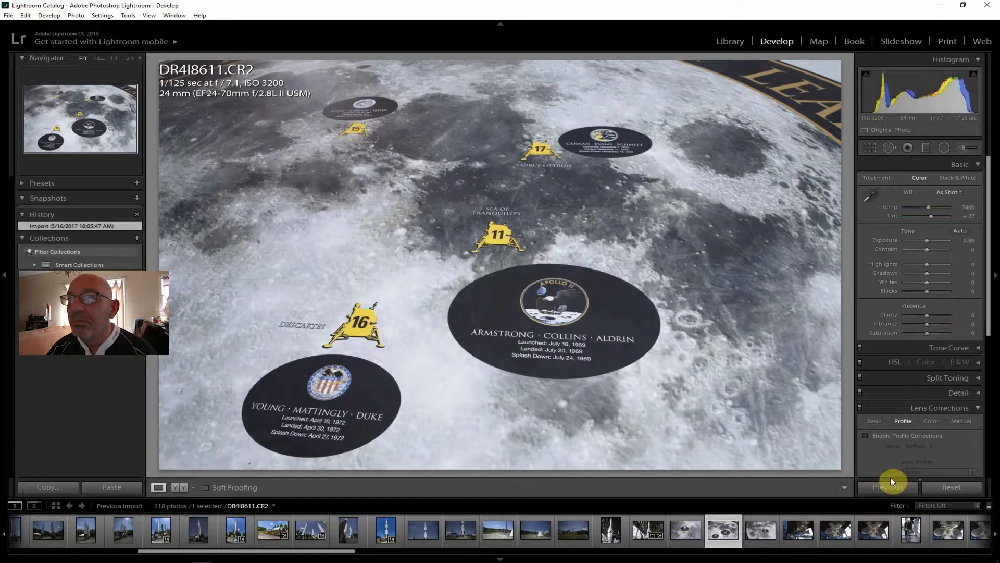
Compare the rocket engine photos IMG_9371.CR2, IMG_9372.CR2 and IMG_9373.CR2
{"action": "left_click", "coordinate": [798, 536]}
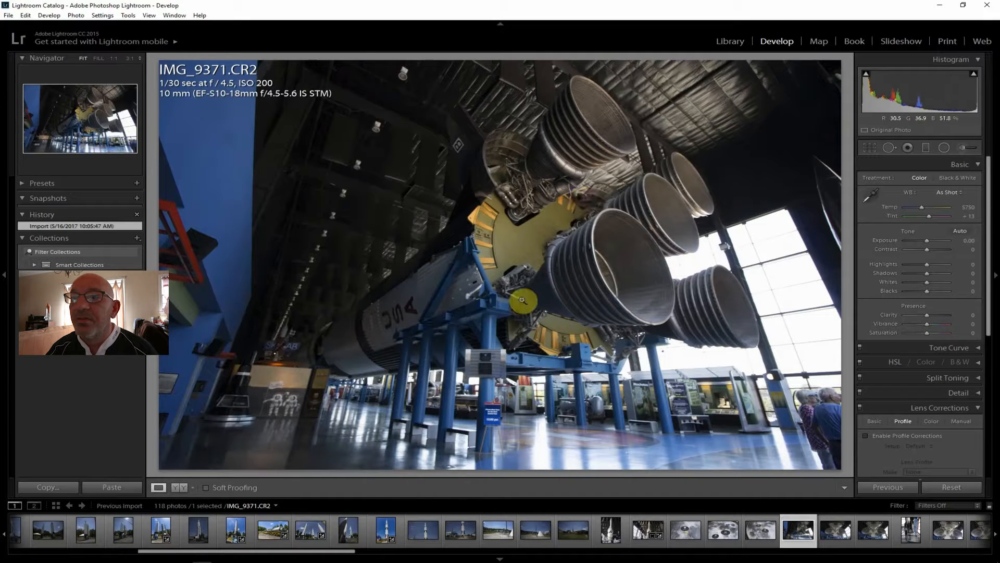
{"action": "left_click", "coordinate": [836, 531]}
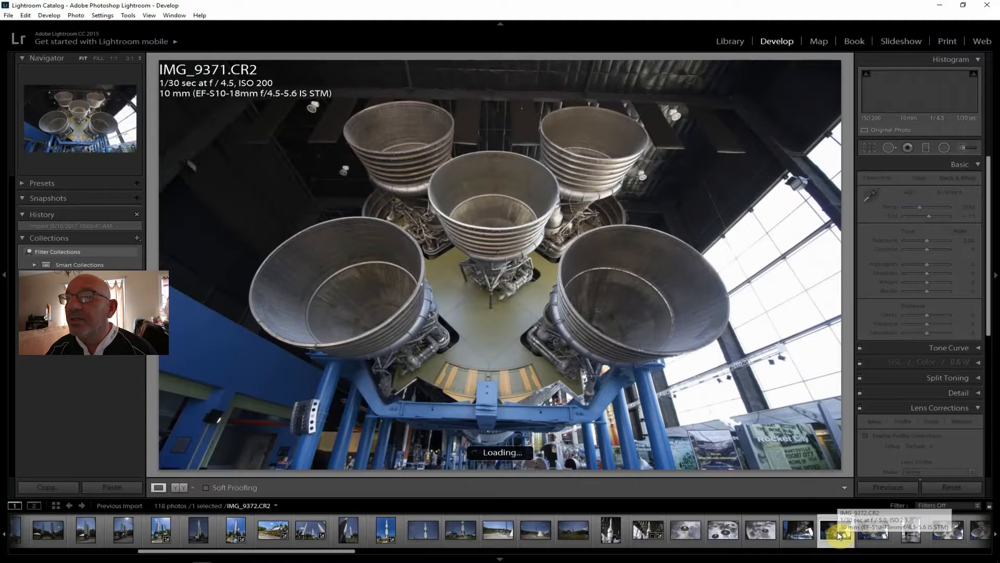
{"action": "left_click", "coordinate": [870, 529]}
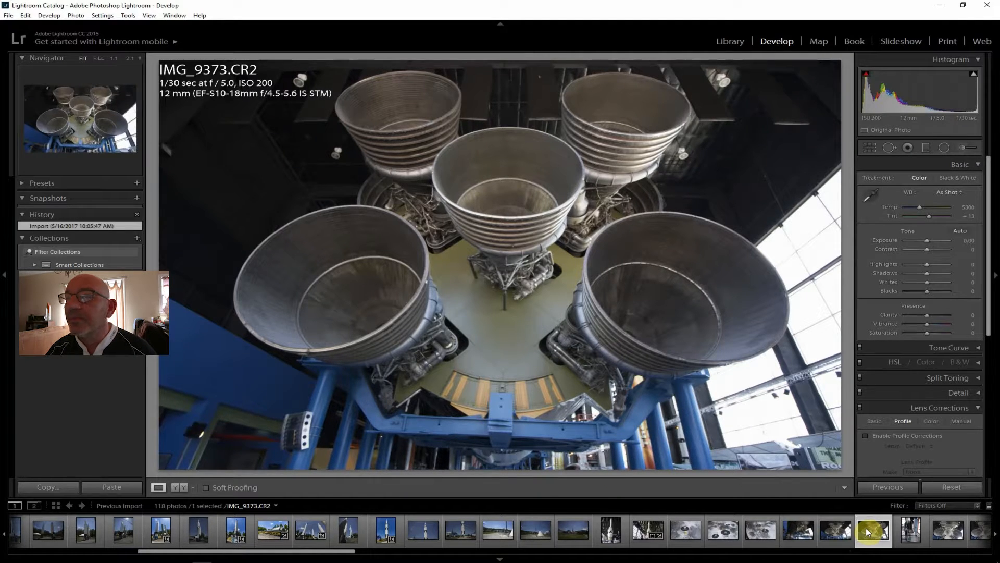
Straighten the engine photo IMG_9373.CR2 along the blue support beam with a crop angle of -2.37
{"action": "left_click", "coordinate": [870, 146]}
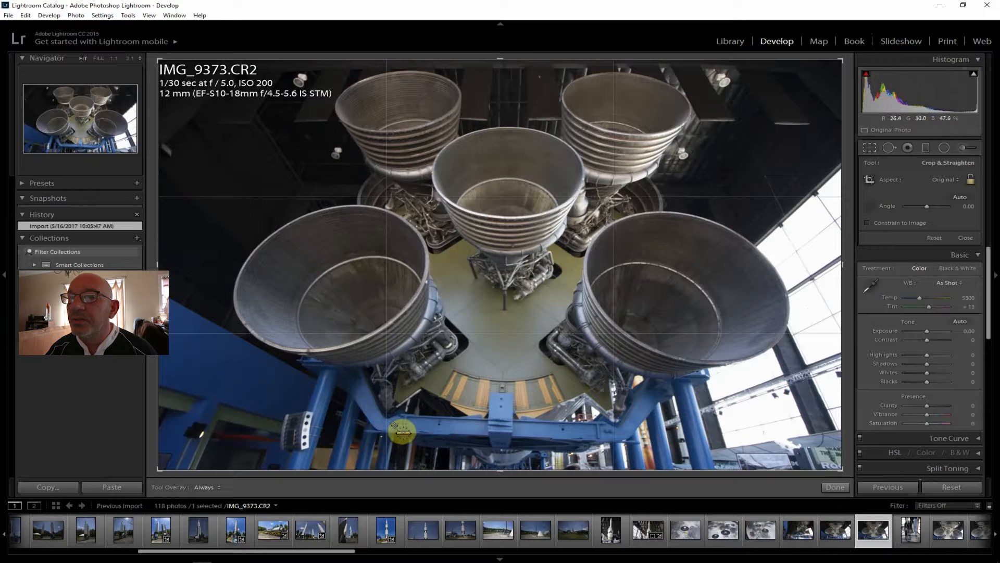
{"action": "left_click_drag", "start_coordinate": [404, 415], "coordinate": [593, 421]}
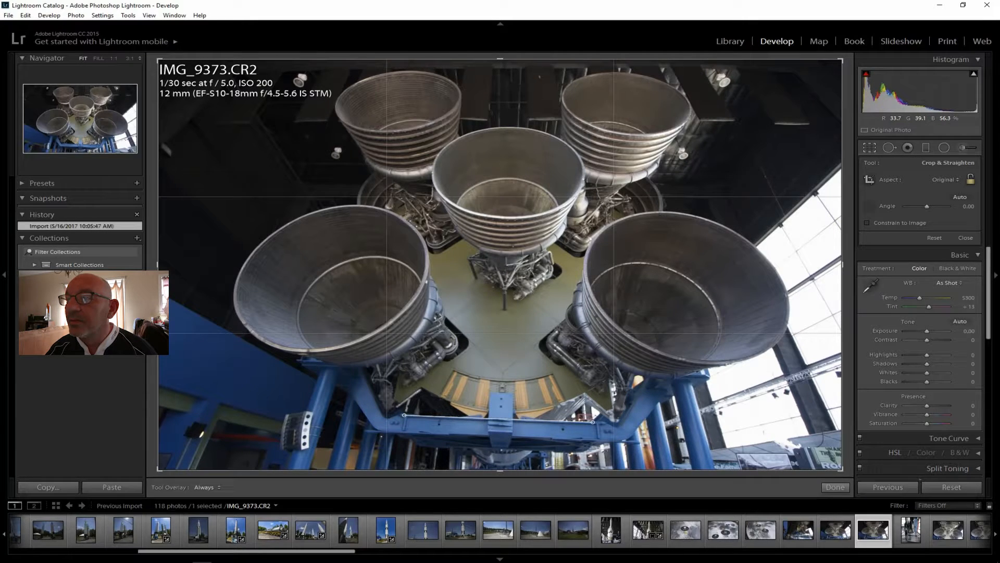
{"action": "left_click_drag", "start_coordinate": [592, 422], "coordinate": [592, 422]}
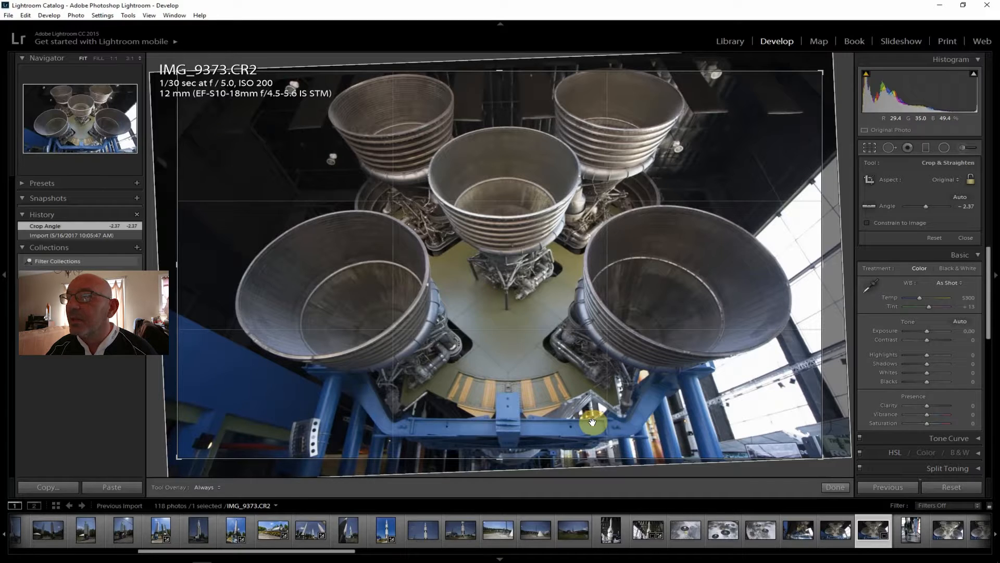
{"action": "key", "text": "Return"}
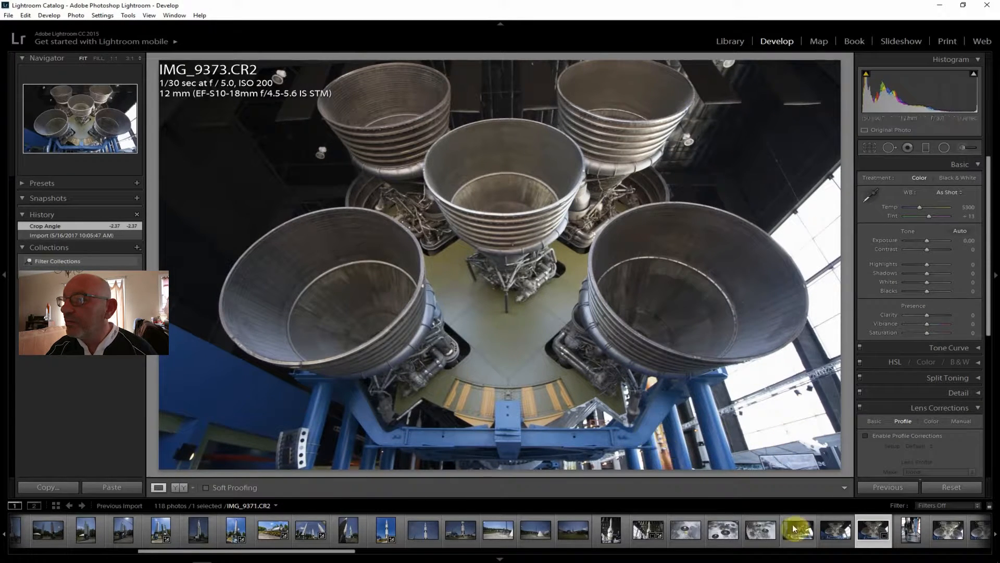
Straighten the wider engine photo IMG_9372.CR2 along the blue support beam with a crop angle of -2.03
{"action": "left_click", "coordinate": [833, 532]}
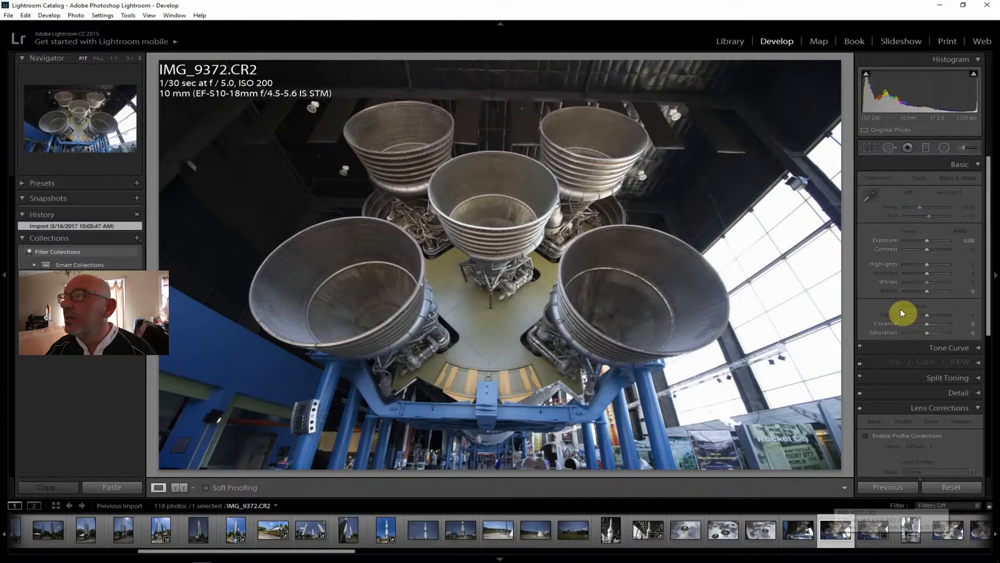
{"action": "left_click", "coordinate": [870, 149]}
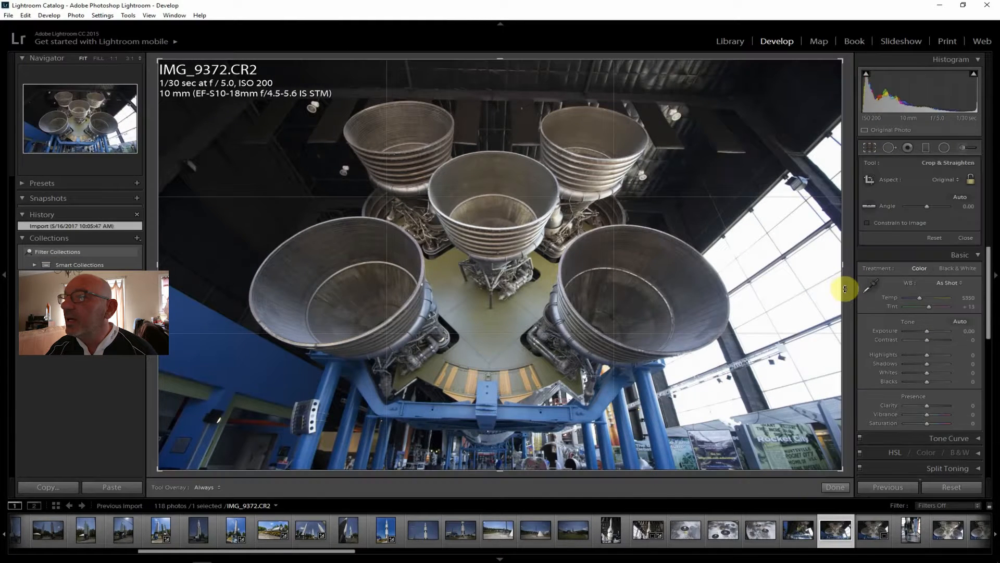
{"action": "left_click", "coordinate": [869, 207]}
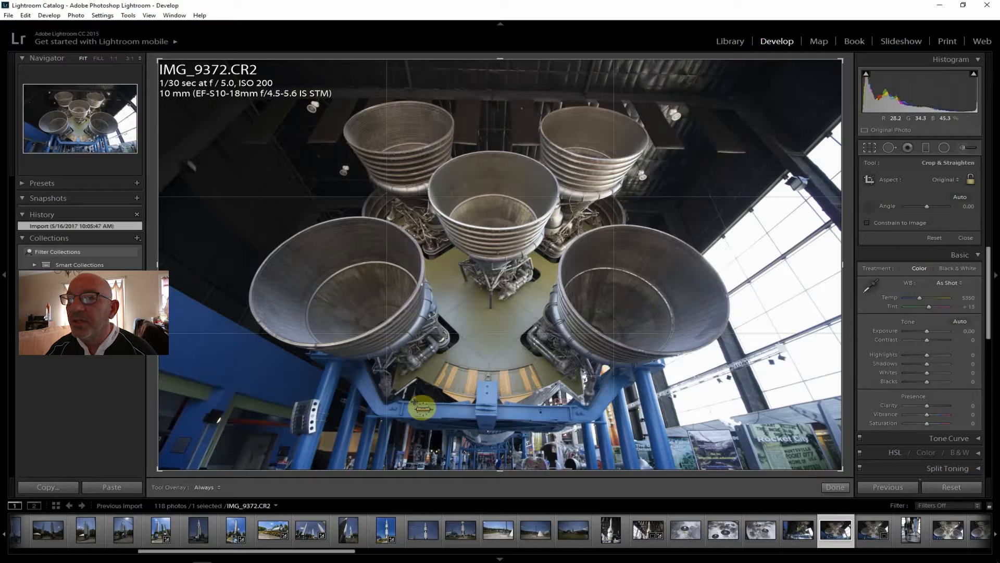
{"action": "left_click_drag", "start_coordinate": [405, 401], "coordinate": [567, 406]}
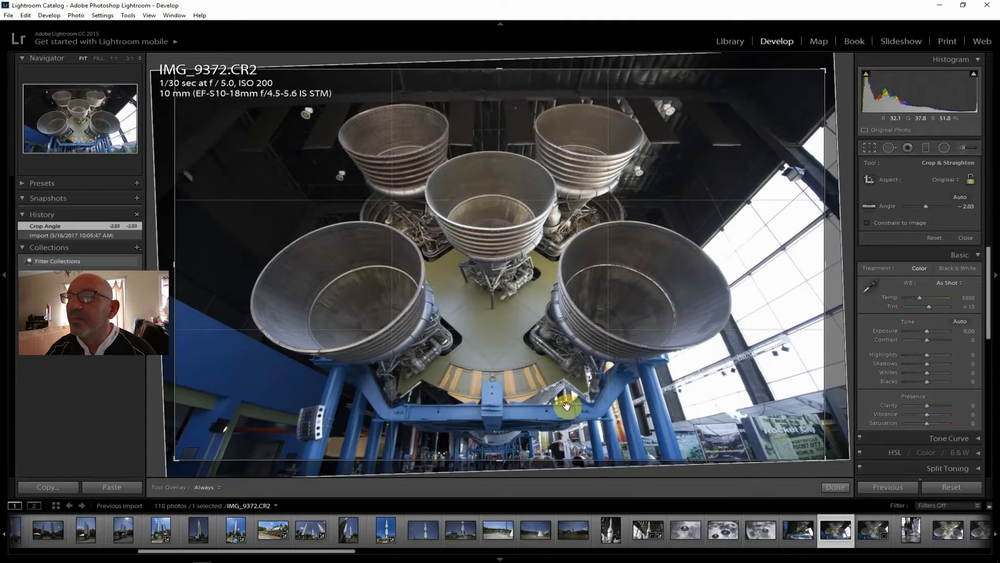
{"action": "key", "text": "Return"}
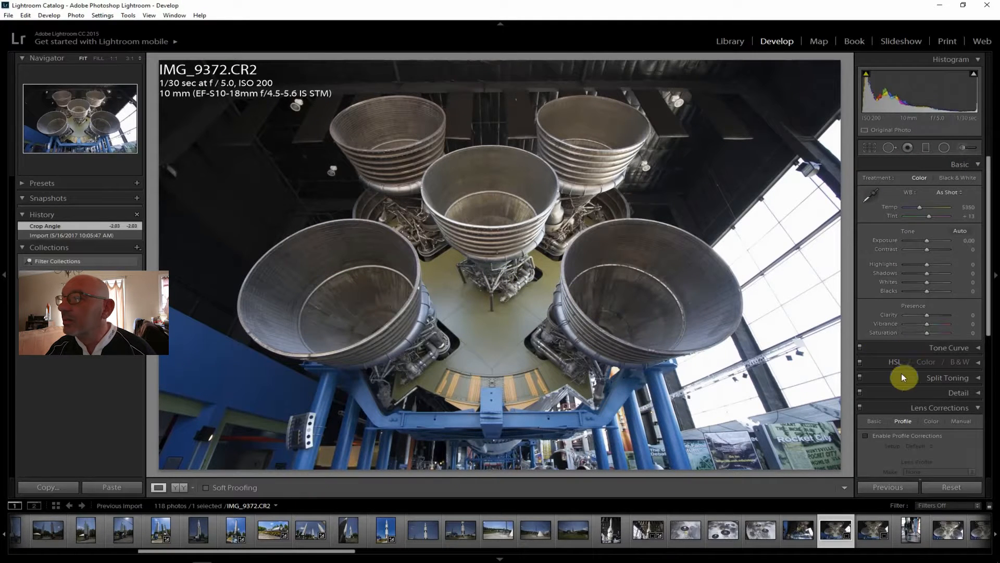
Enable lens profile corrections on IMG_9372.CR2 and set Highlights -67, Shadows +43, Whites -43, Clarity +21, Vibrance +19 and Saturation +12
{"action": "left_click", "coordinate": [898, 435]}
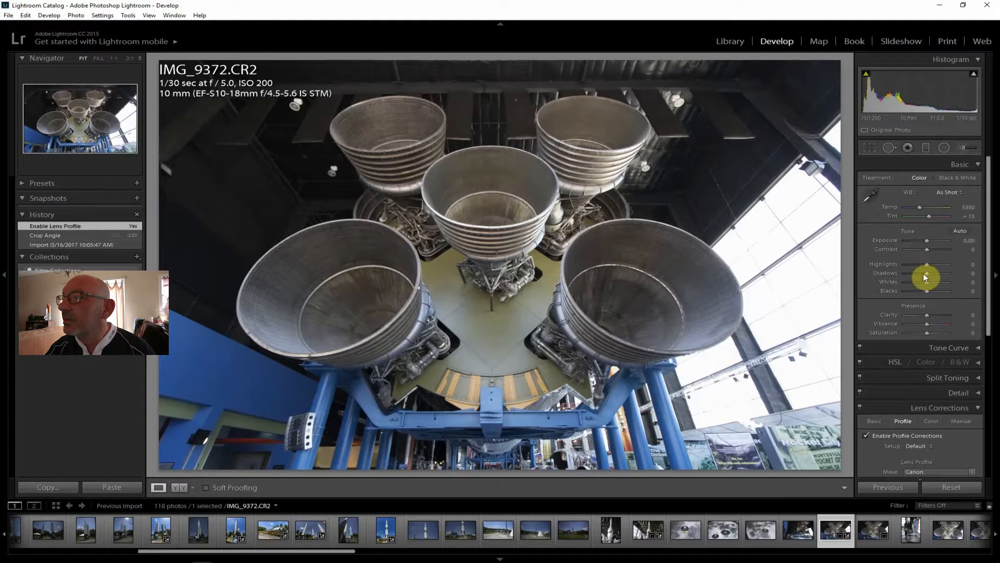
{"action": "left_click_drag", "start_coordinate": [928, 274], "coordinate": [929, 326]}
{"action": "left_click_drag", "start_coordinate": [927, 332], "coordinate": [930, 334]}
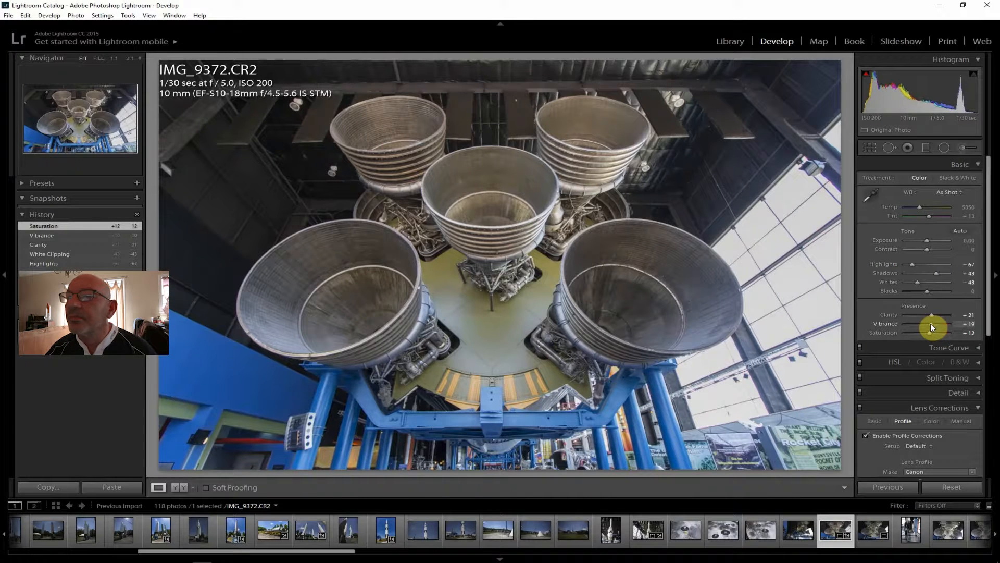
{"action": "left_click_drag", "start_coordinate": [930, 323], "coordinate": [931, 323]}
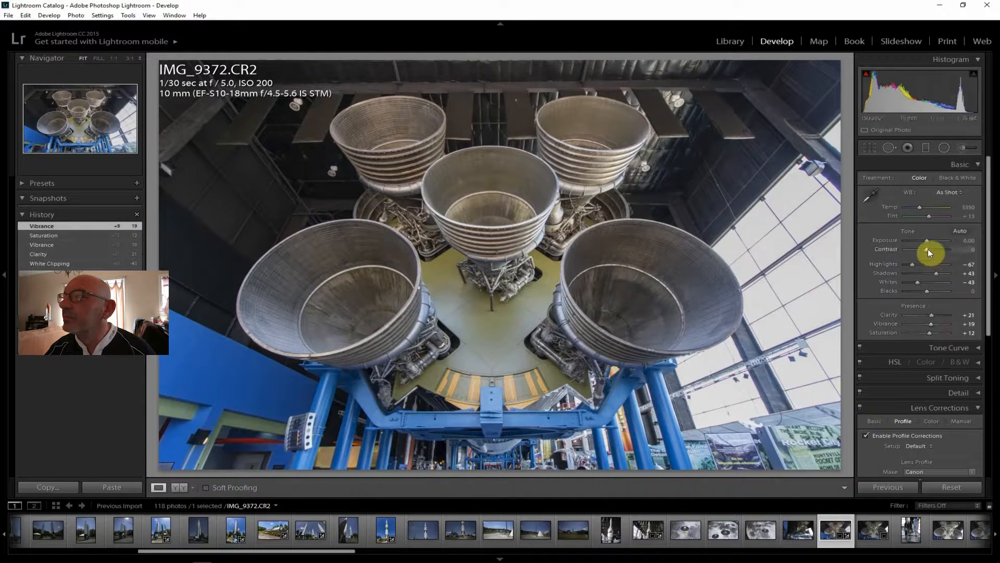
Set the engine photo's Contrast to +29 and Dehaze to +24, and raise its Shadows to +76
{"action": "left_click_drag", "start_coordinate": [927, 249], "coordinate": [993, 430]}
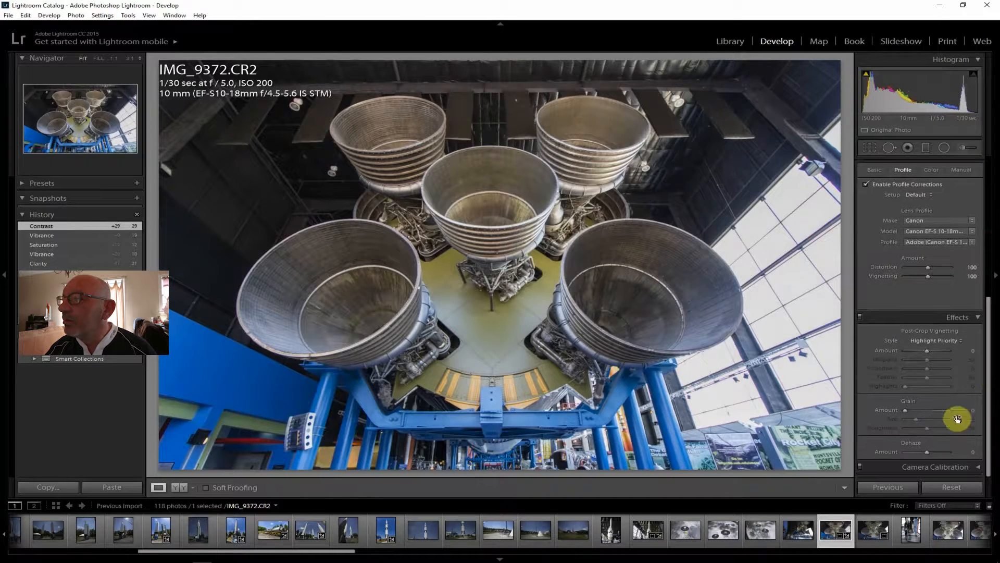
{"action": "left_click_drag", "start_coordinate": [930, 451], "coordinate": [933, 451]}
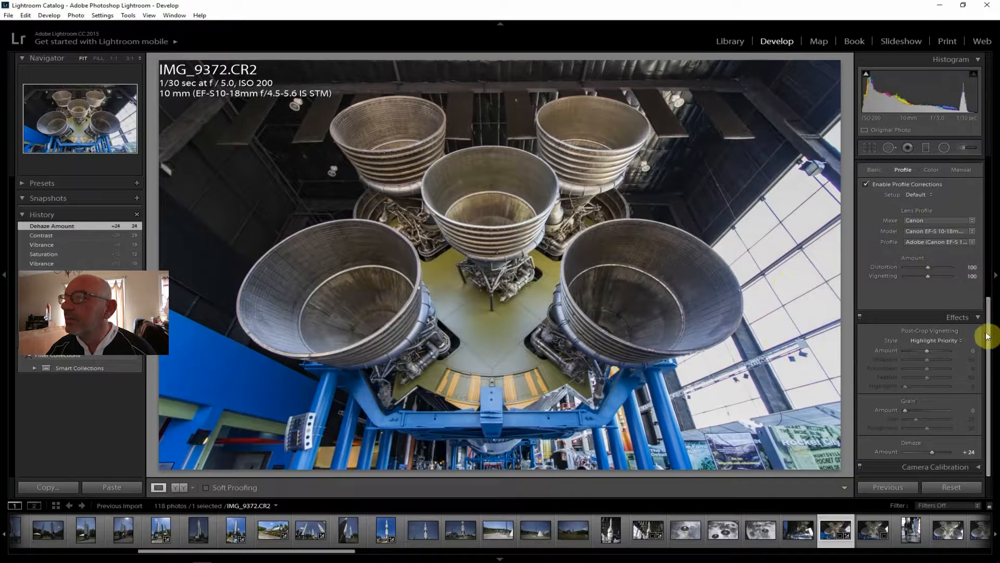
{"action": "left_click_drag", "start_coordinate": [989, 335], "coordinate": [993, 169]}
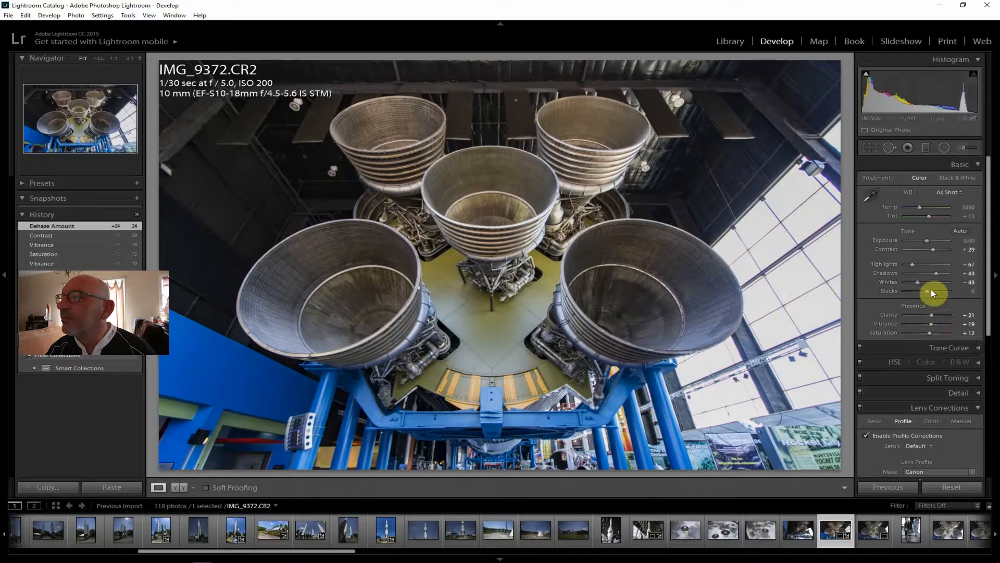
{"action": "left_click_drag", "start_coordinate": [935, 273], "coordinate": [943, 271]}
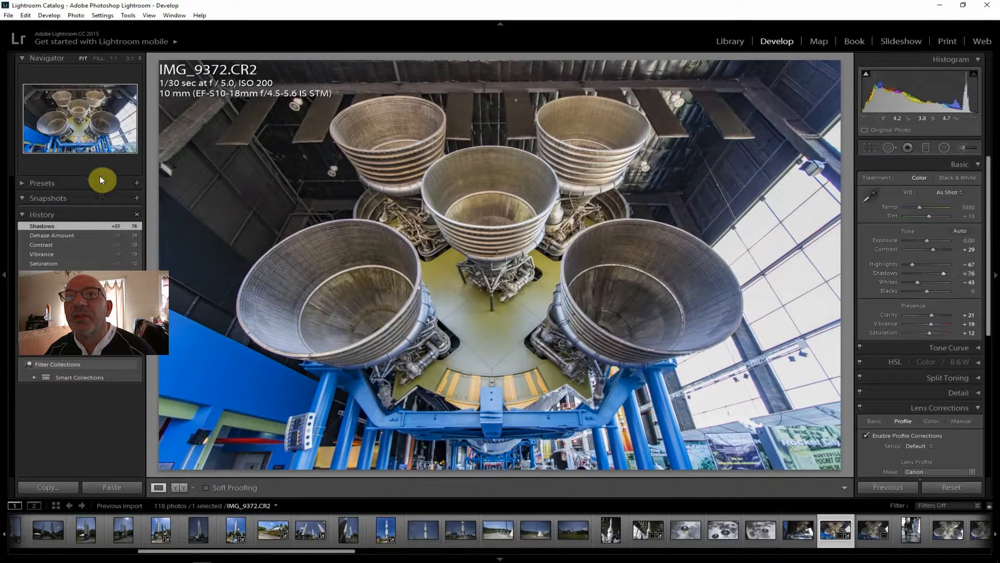
Export the edited engine photo IMG_9372.CR2 to the J:\ToPost folder with the current export settings
{"action": "left_click", "coordinate": [8, 15]}
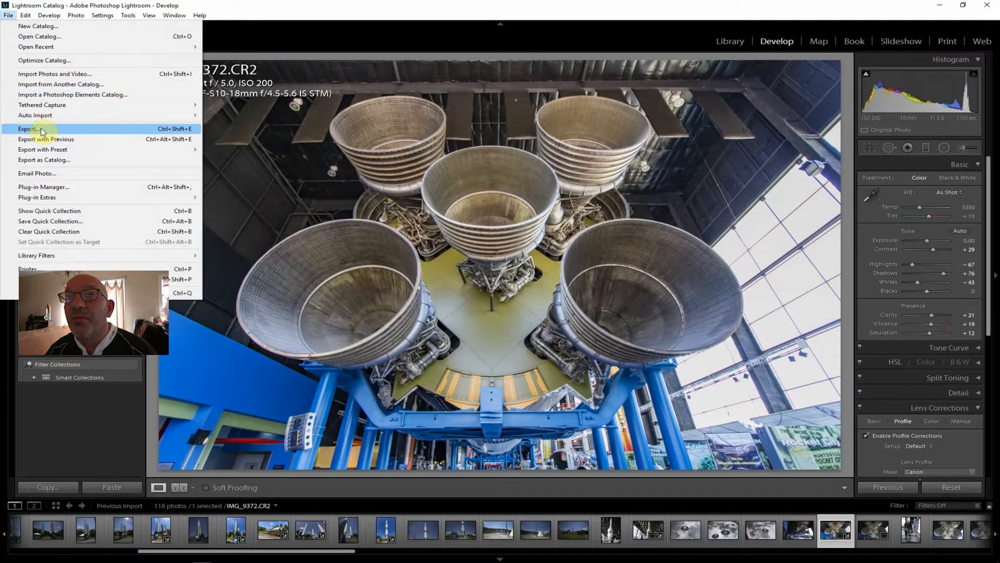
{"action": "left_click", "coordinate": [29, 129]}
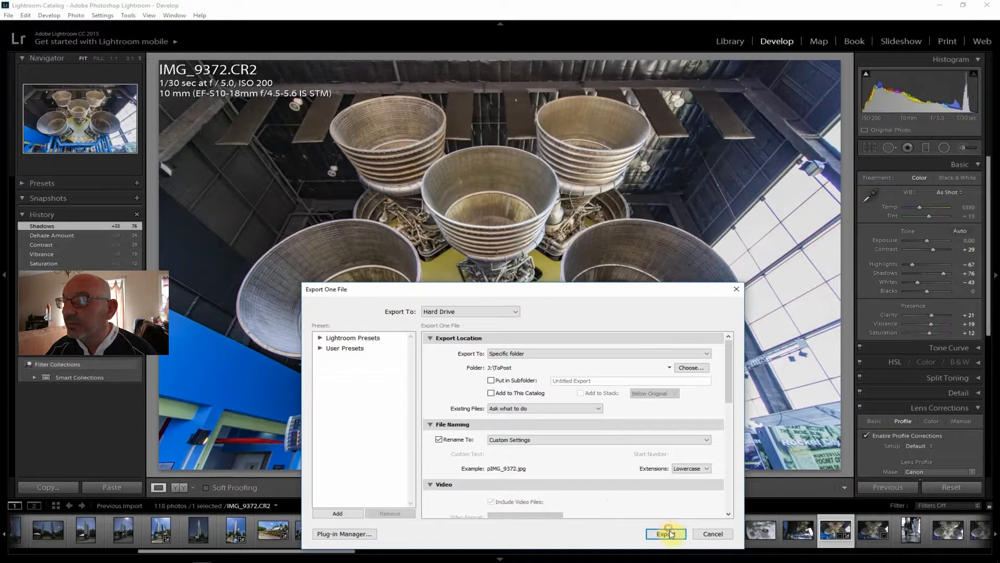
{"action": "left_click", "coordinate": [666, 533]}
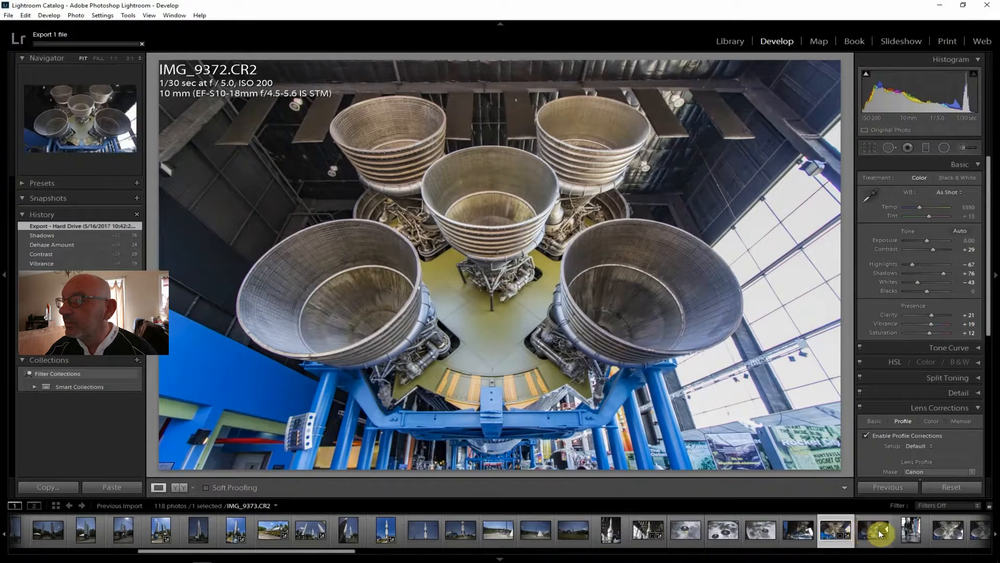
Open the Project Gemini capsule photo IMG_9375.CR2, inspect the capsule window at 1:1, and return to the fitted view
{"action": "left_click", "coordinate": [909, 533]}
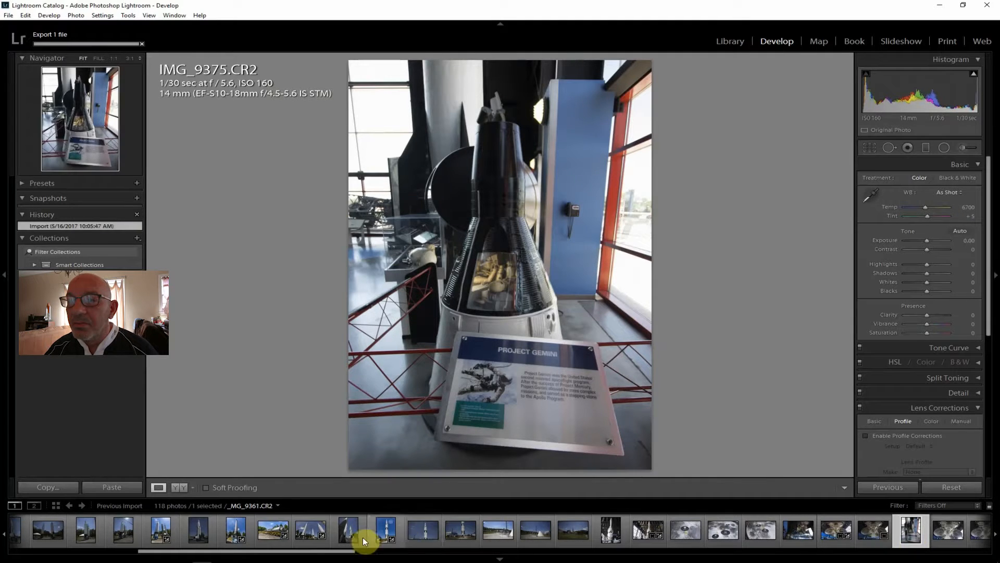
{"action": "left_click_drag", "start_coordinate": [329, 554], "coordinate": [432, 557]}
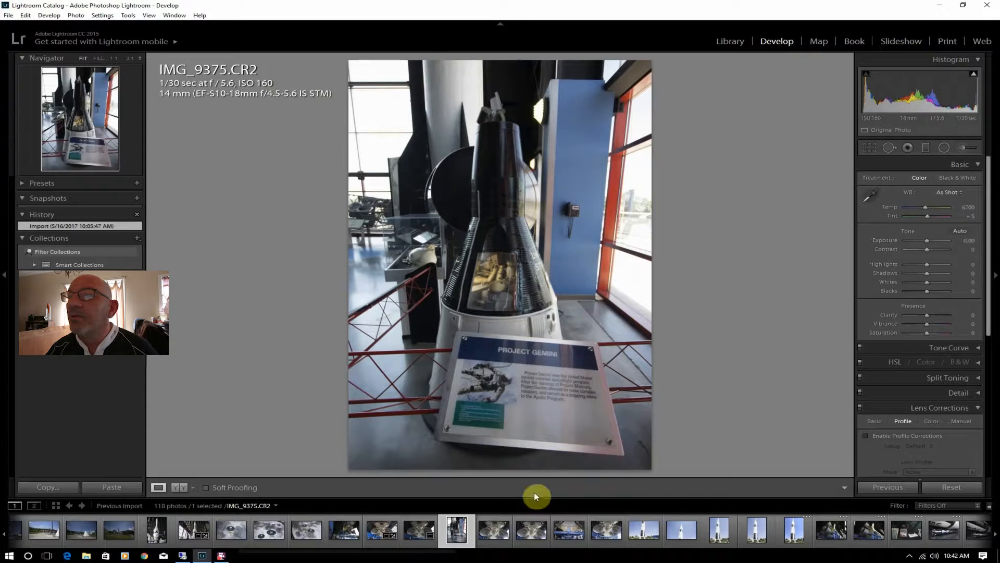
{"action": "left_click", "coordinate": [499, 278]}
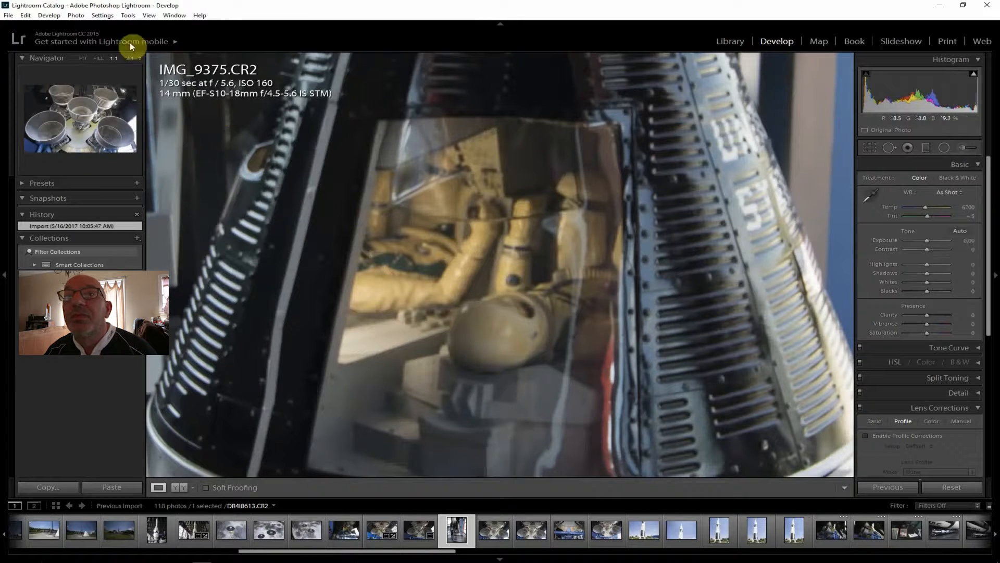
{"action": "left_click", "coordinate": [79, 57]}
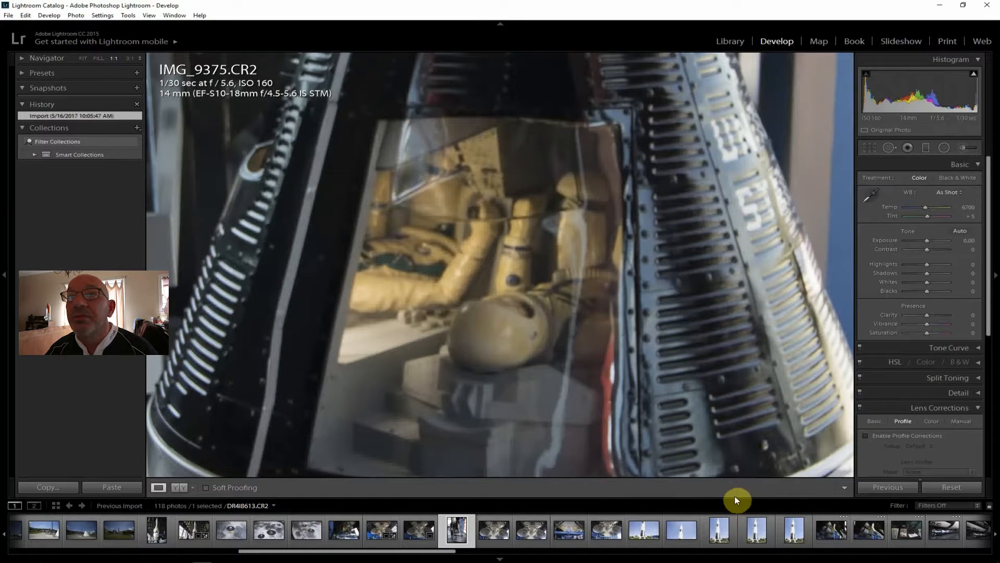
{"action": "left_click", "coordinate": [80, 57]}
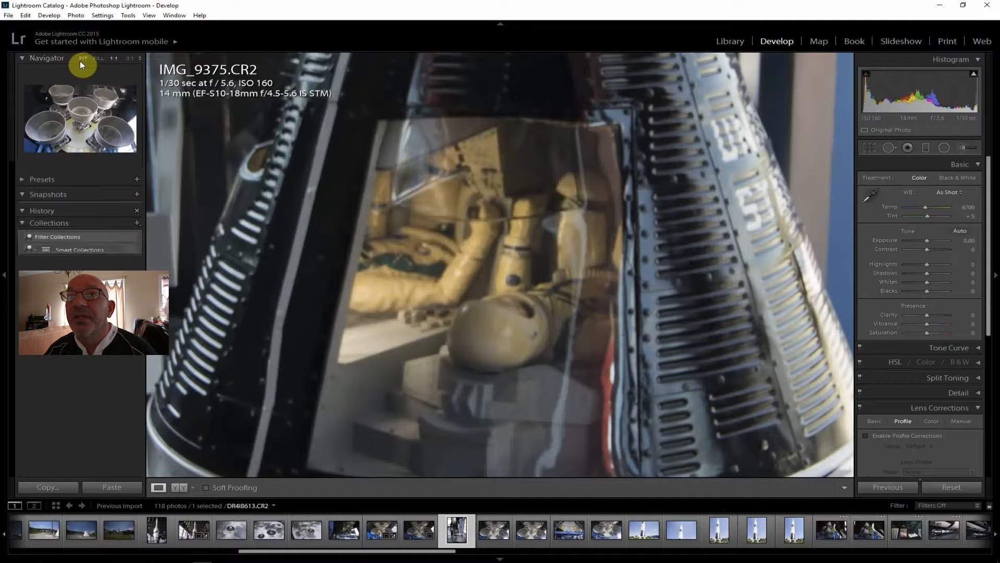
{"action": "left_click", "coordinate": [82, 59]}
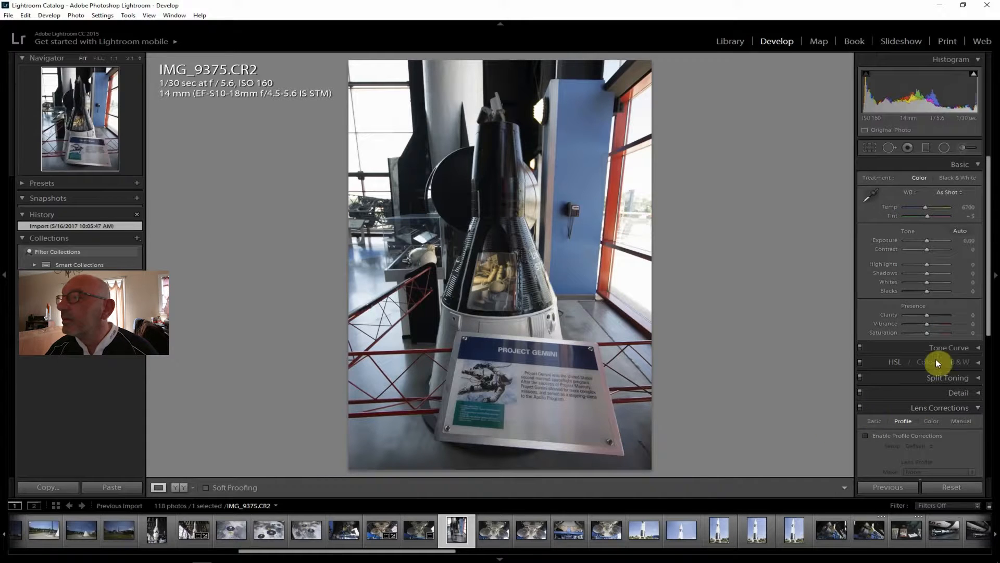
Enable lens profile corrections on IMG_9375.CR2 and set Shadows +45, Contrast +40, Exposure +0.12 and Highlights -81
{"action": "left_click", "coordinate": [903, 435]}
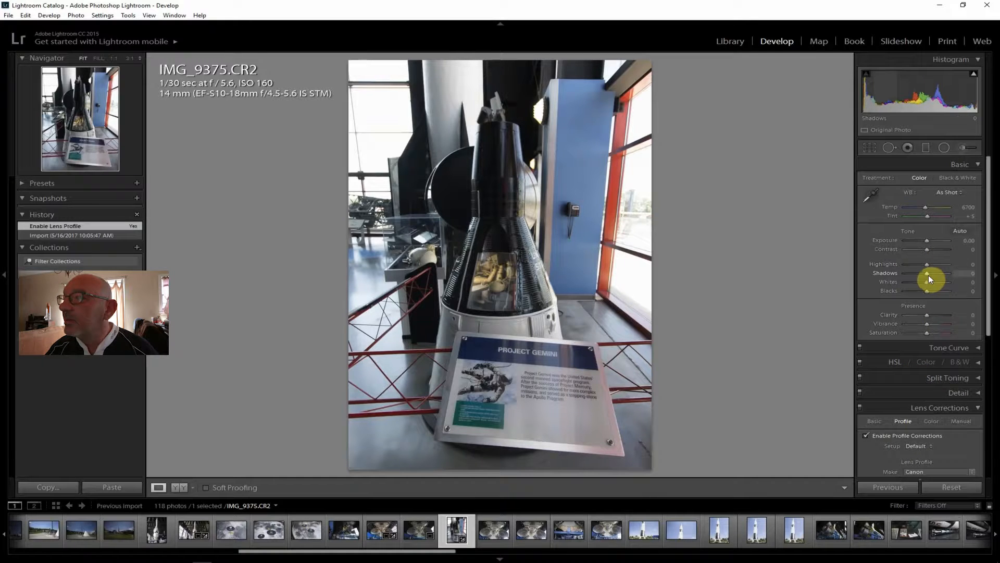
{"action": "left_click_drag", "start_coordinate": [931, 273], "coordinate": [937, 273]}
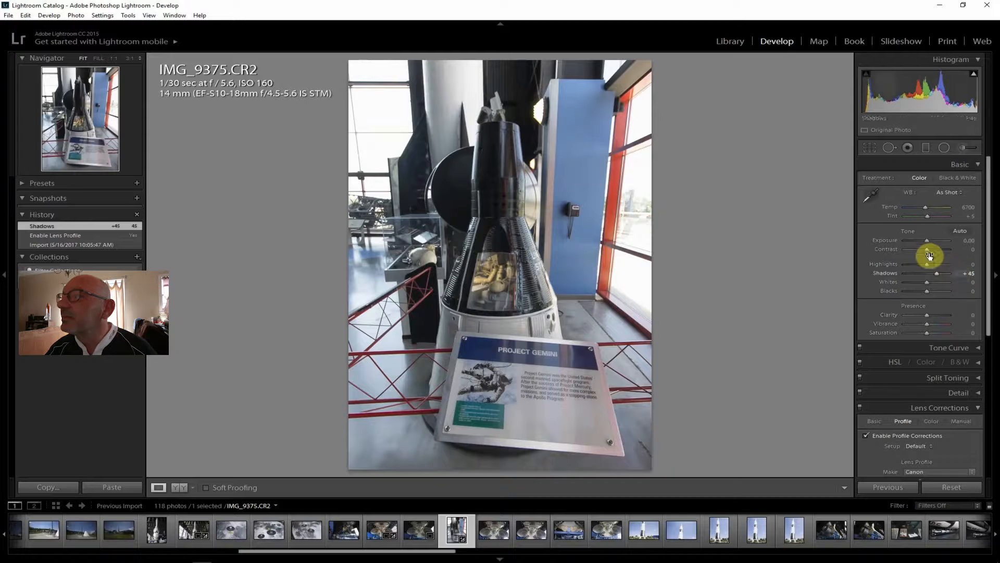
{"action": "left_click_drag", "start_coordinate": [930, 250], "coordinate": [937, 253]}
{"action": "left_click_drag", "start_coordinate": [926, 238], "coordinate": [927, 238]}
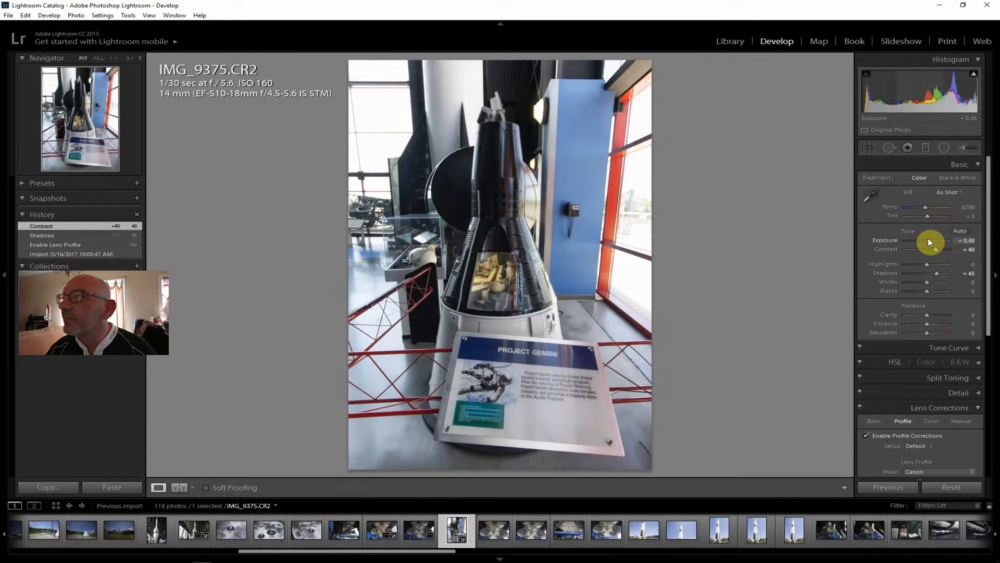
{"action": "left_click_drag", "start_coordinate": [928, 239], "coordinate": [908, 261]}
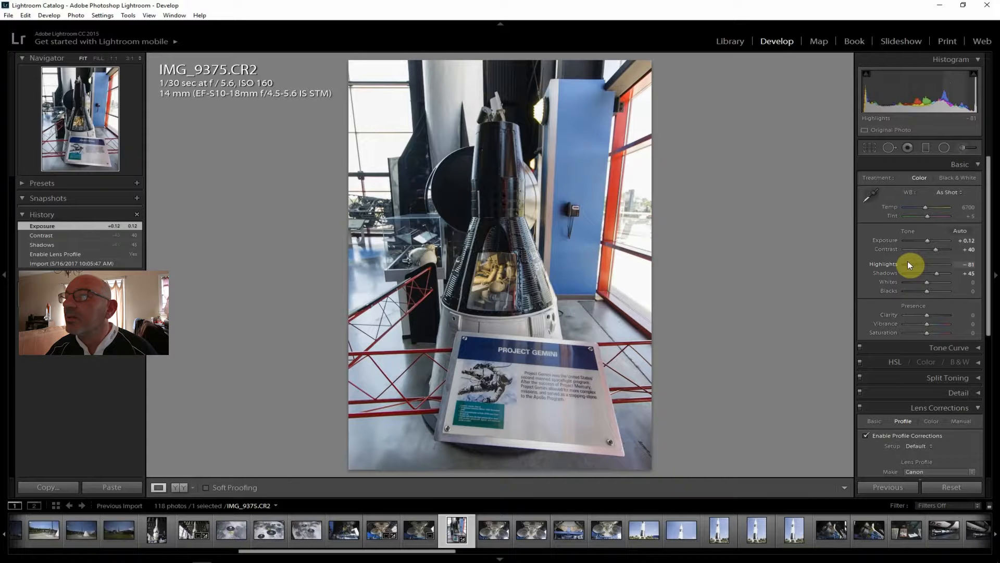
Set the capsule photo's Clarity to +31, Vibrance +10, Saturation +5, Whites -69 and Dehaze +24
{"action": "left_click_drag", "start_coordinate": [926, 315], "coordinate": [926, 332]}
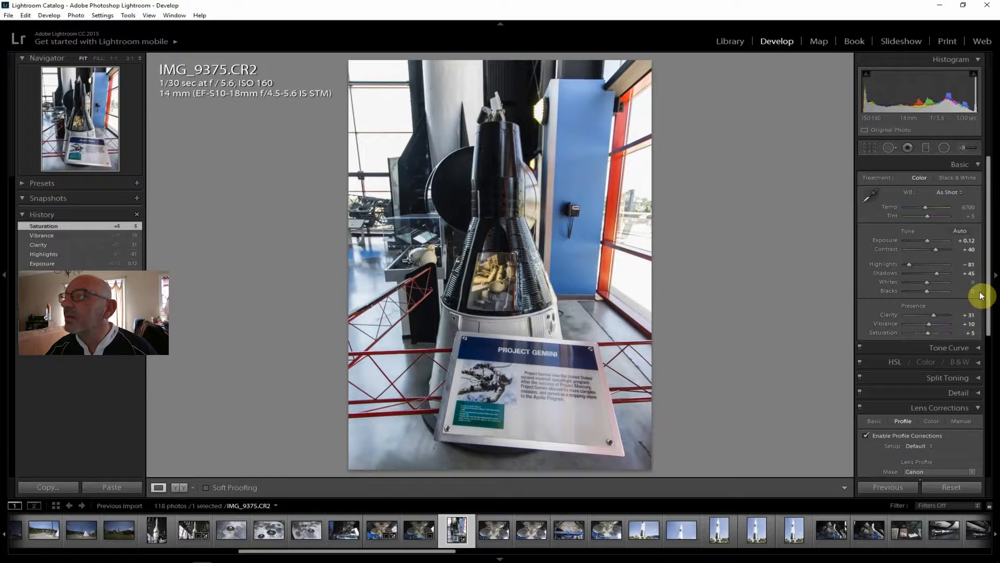
{"action": "left_click_drag", "start_coordinate": [926, 282], "coordinate": [912, 282]}
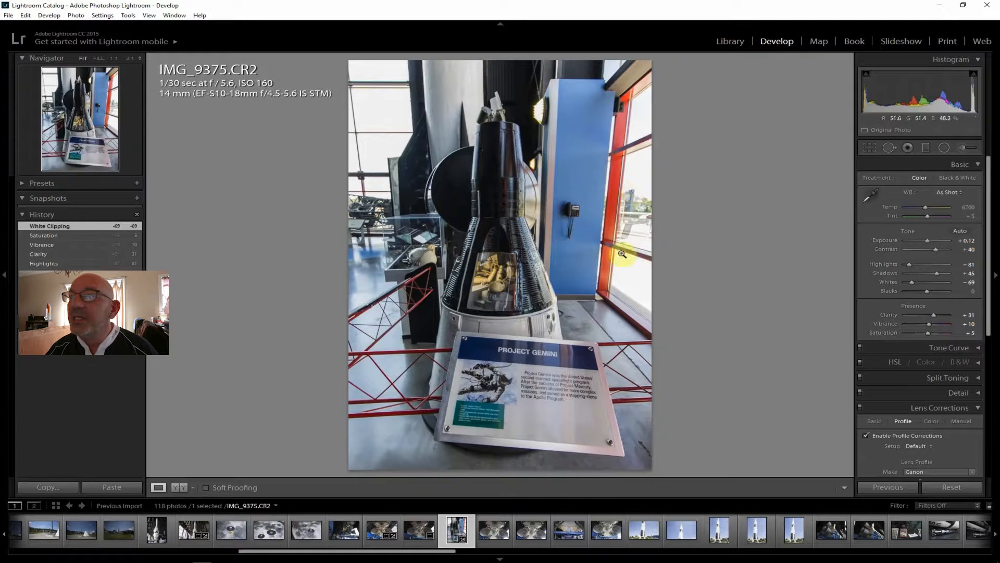
{"action": "left_click_drag", "start_coordinate": [989, 245], "coordinate": [964, 411]}
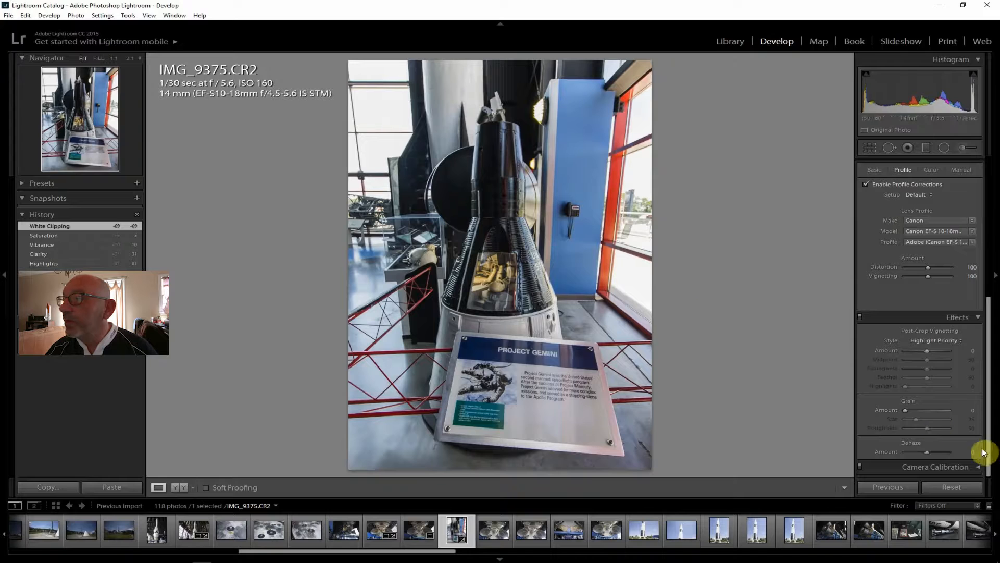
{"action": "left_click_drag", "start_coordinate": [927, 452], "coordinate": [930, 451]}
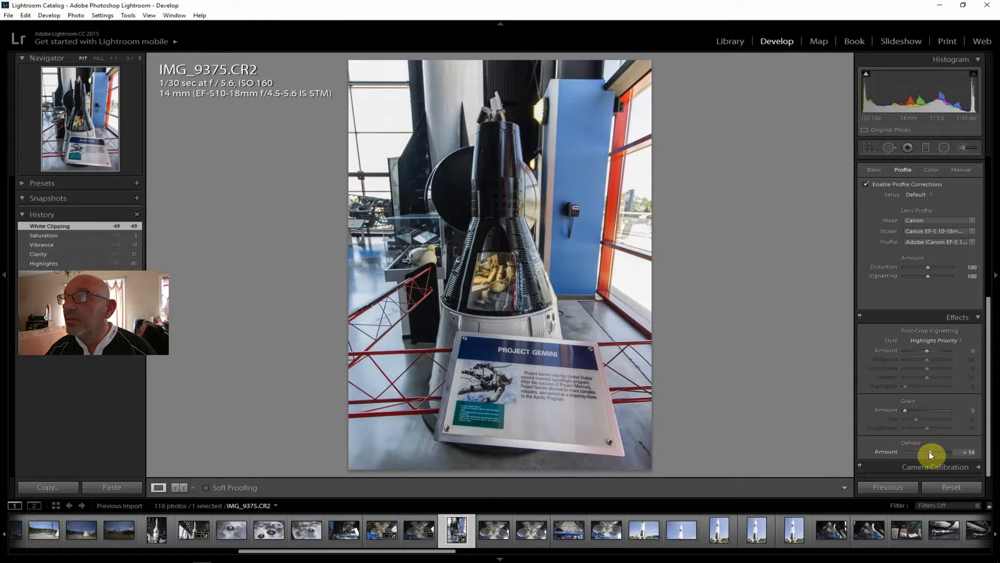
{"action": "left_click_drag", "start_coordinate": [930, 451], "coordinate": [931, 452]}
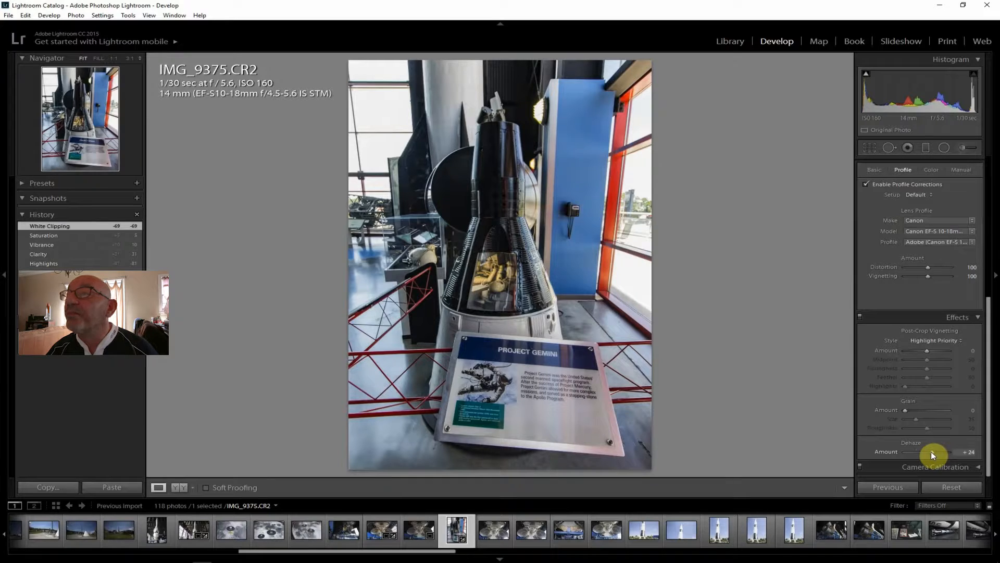
Open the photo IMG_9382.CR2 of the briefcase and Time magazine display for review
{"action": "left_click", "coordinate": [406, 527]}
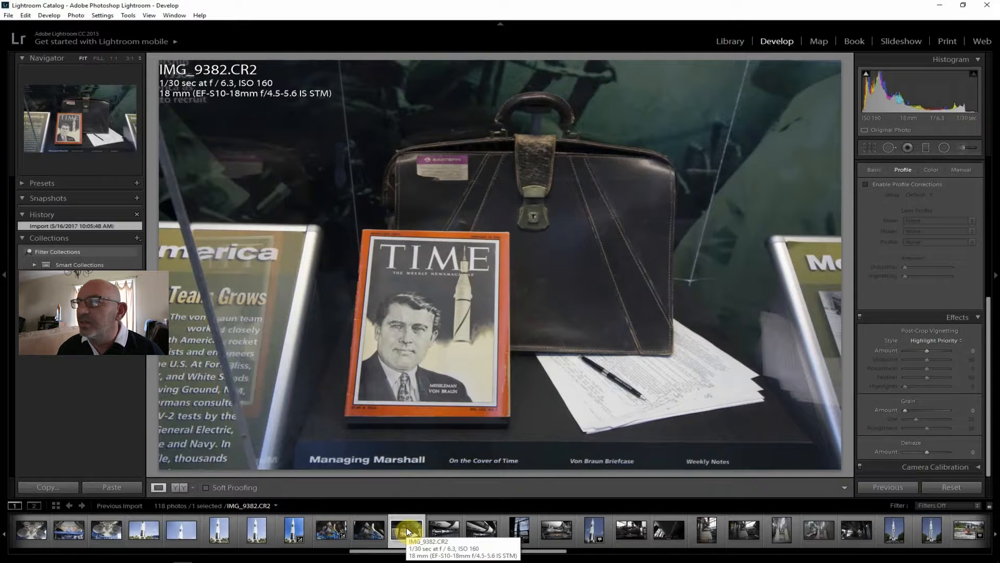
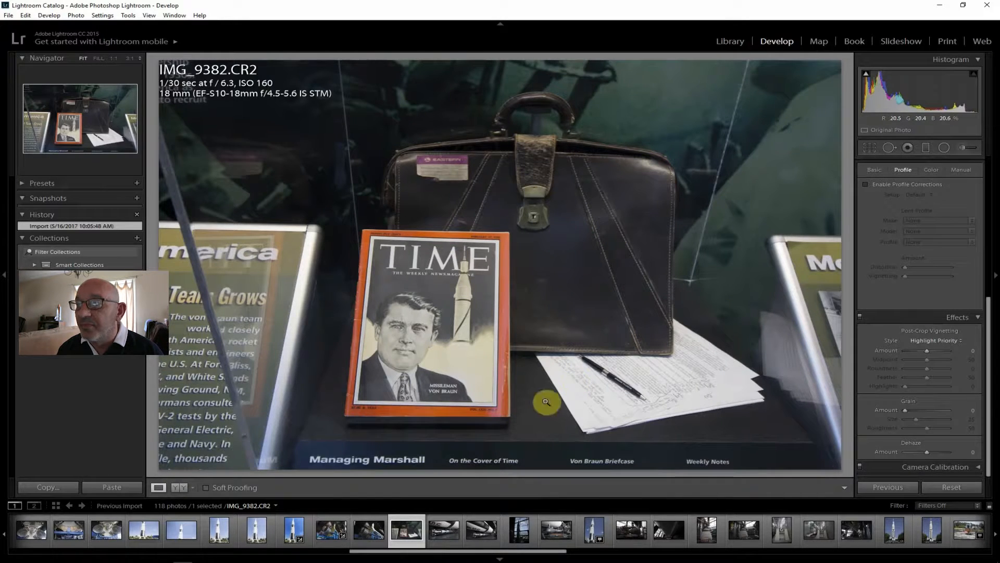
Review IMG_9384.CR2, IMG_9385.CR2 and IMG_9389.CR2, and return to IMG_9386.CR2, the dark rocket against the window
{"action": "left_click", "coordinate": [446, 528]}
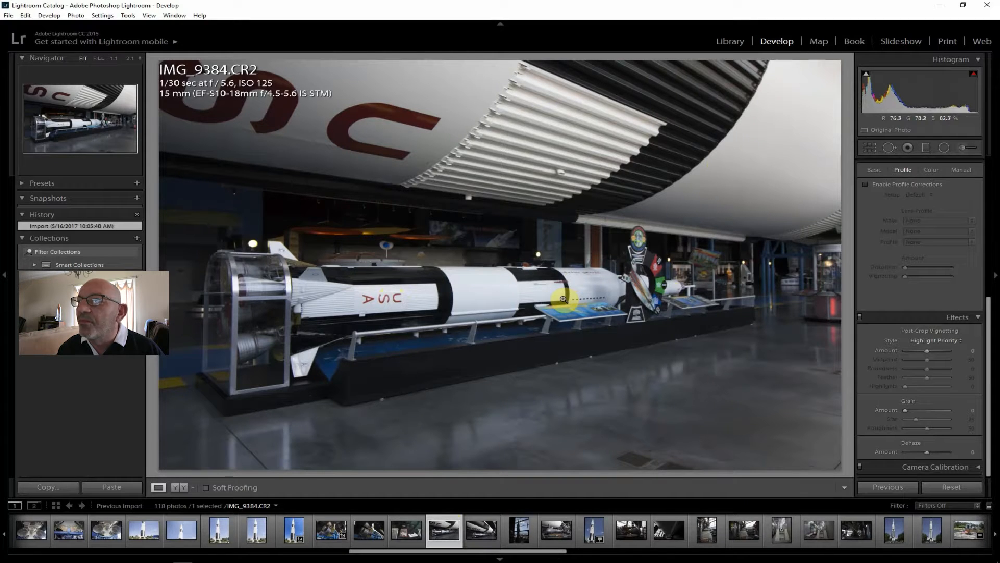
{"action": "left_click", "coordinate": [478, 529]}
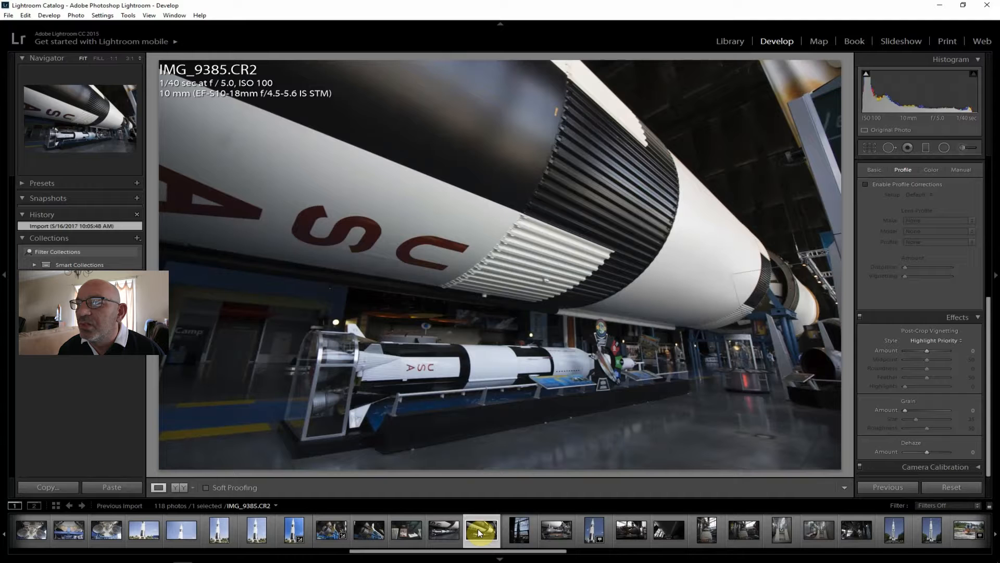
{"action": "left_click", "coordinate": [518, 530]}
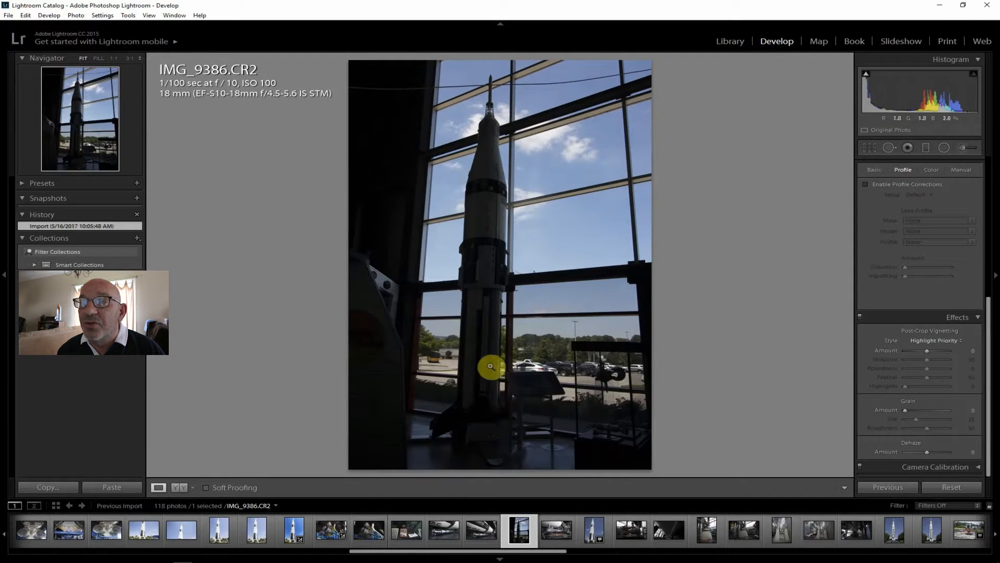
{"action": "left_click", "coordinate": [555, 523]}
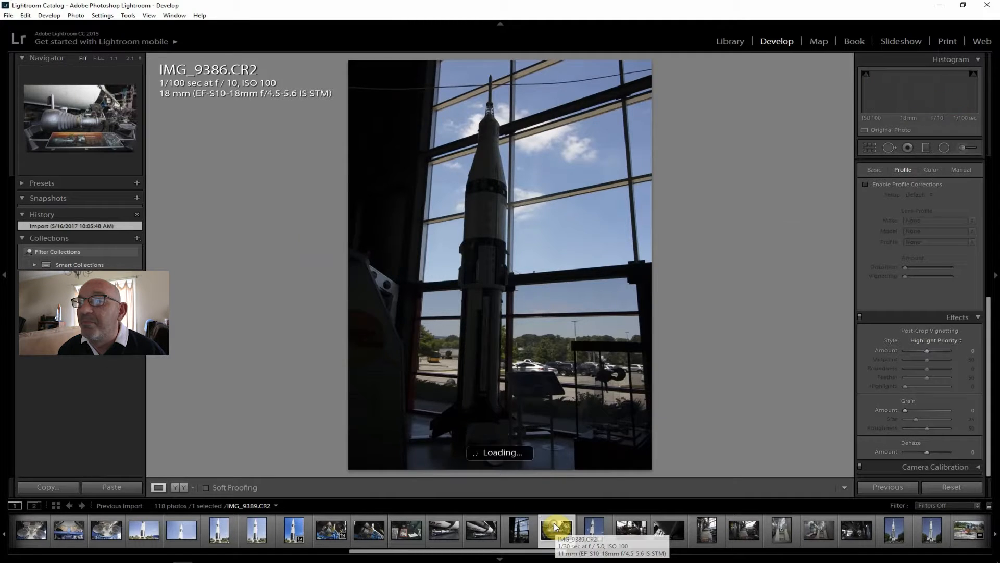
{"action": "left_click", "coordinate": [519, 530]}
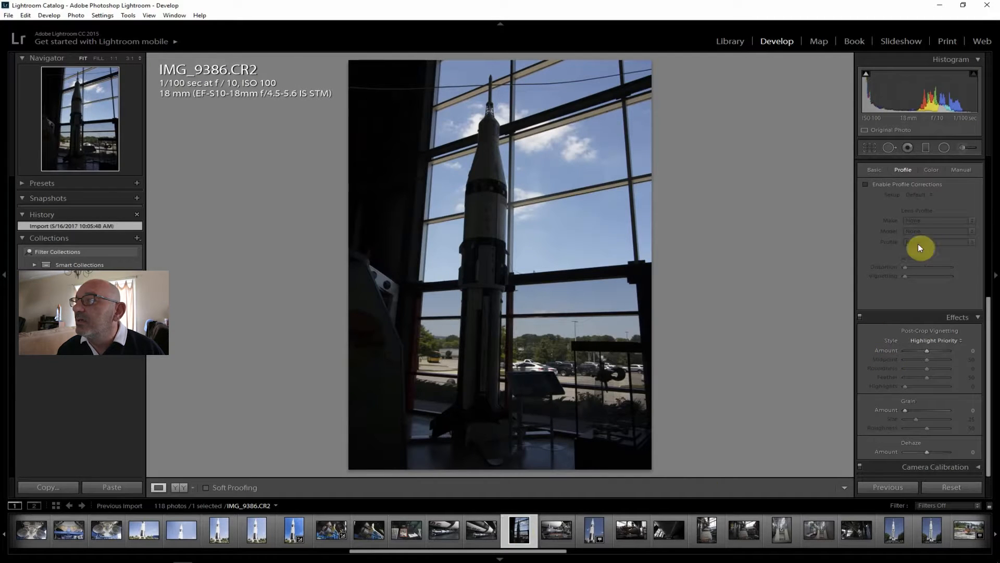
Enable lens profile corrections on IMG_9386.CR2 and set Shadows +100, Highlights -40 and Exposure +1.19
{"action": "left_click", "coordinate": [892, 187]}
{"action": "scroll", "coordinate": [914, 311], "scroll_direction": "up", "scroll_amount": 2}
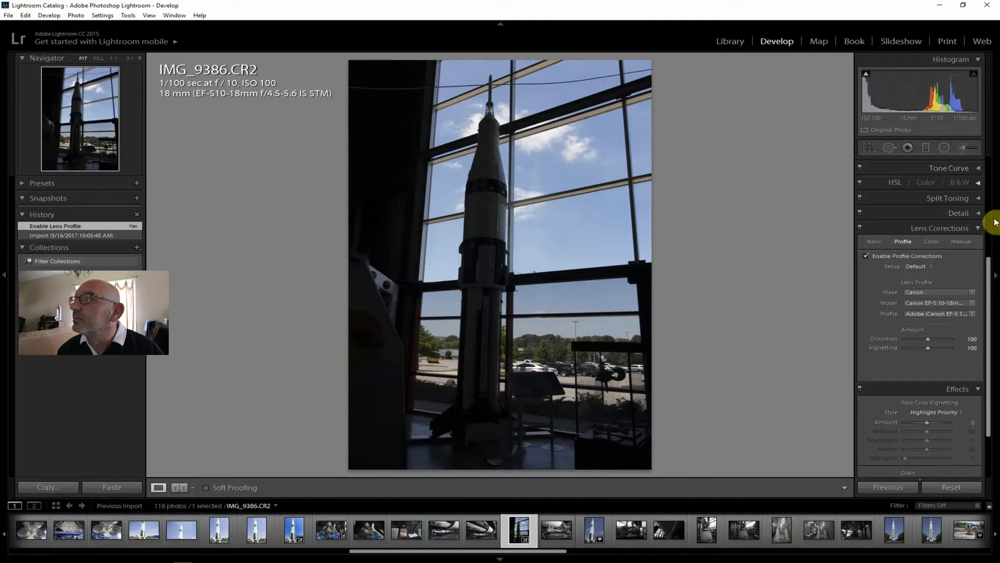
{"action": "left_click_drag", "start_coordinate": [989, 265], "coordinate": [989, 163]}
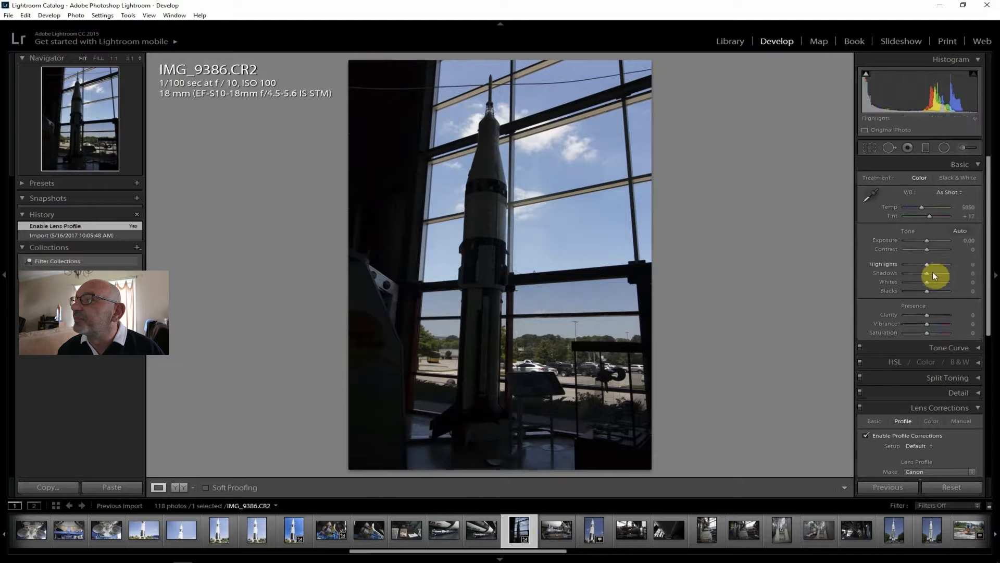
{"action": "left_click_drag", "start_coordinate": [941, 273], "coordinate": [949, 272]}
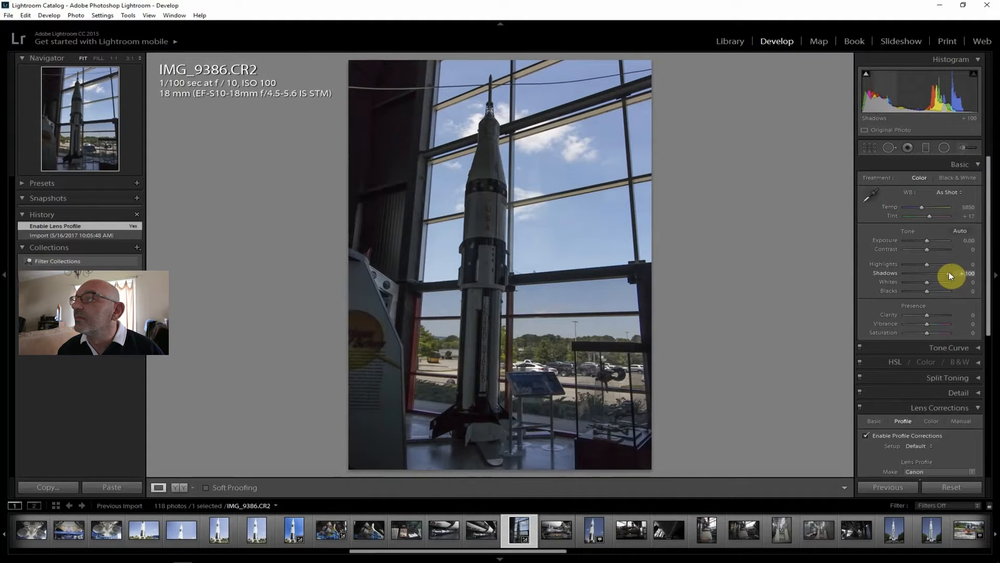
{"action": "left_click_drag", "start_coordinate": [949, 271], "coordinate": [933, 242]}
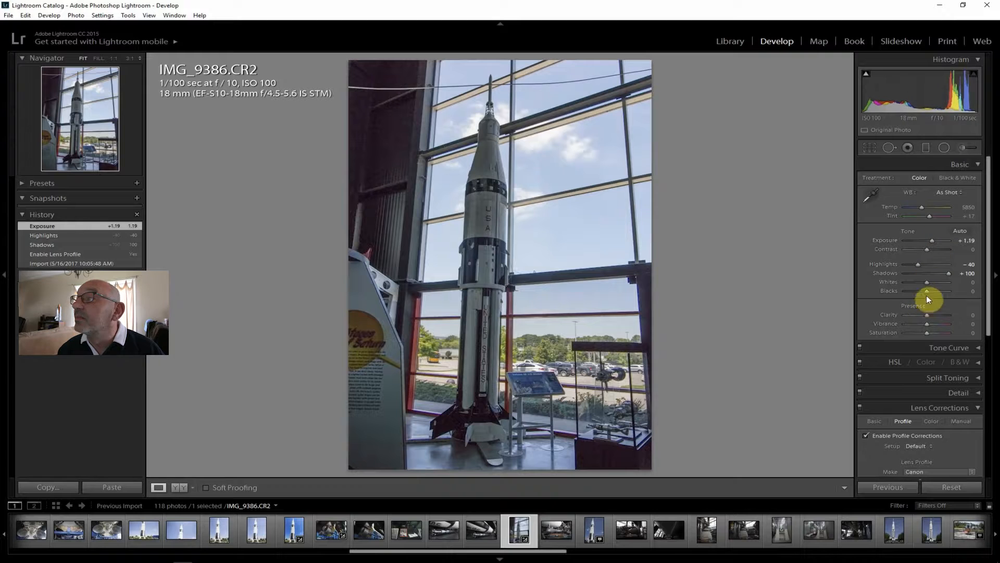
Set the rocket photo's Whites -50, Clarity +40, Contrast +31, Vibrance +14, Saturation +10 and Dehaze +14
{"action": "left_click_drag", "start_coordinate": [927, 282], "coordinate": [936, 317]}
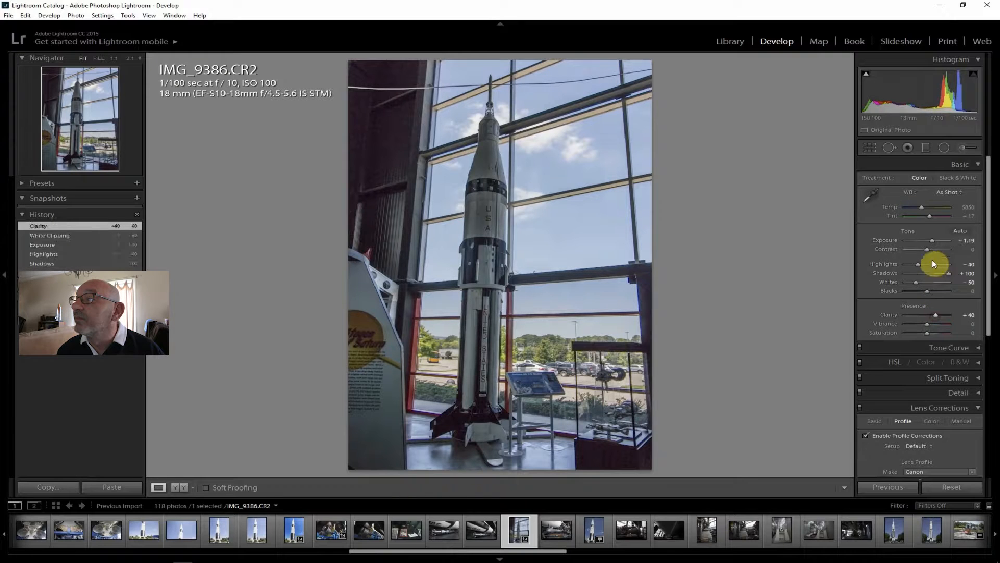
{"action": "left_click_drag", "start_coordinate": [928, 249], "coordinate": [934, 249]}
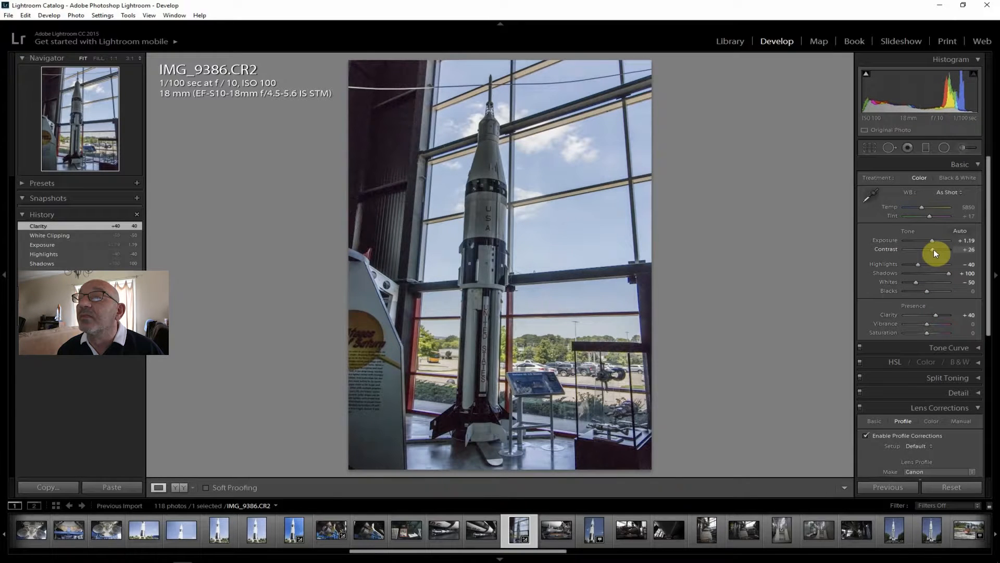
{"action": "left_click_drag", "start_coordinate": [934, 249], "coordinate": [931, 260]}
{"action": "left_click_drag", "start_coordinate": [928, 323], "coordinate": [929, 333]}
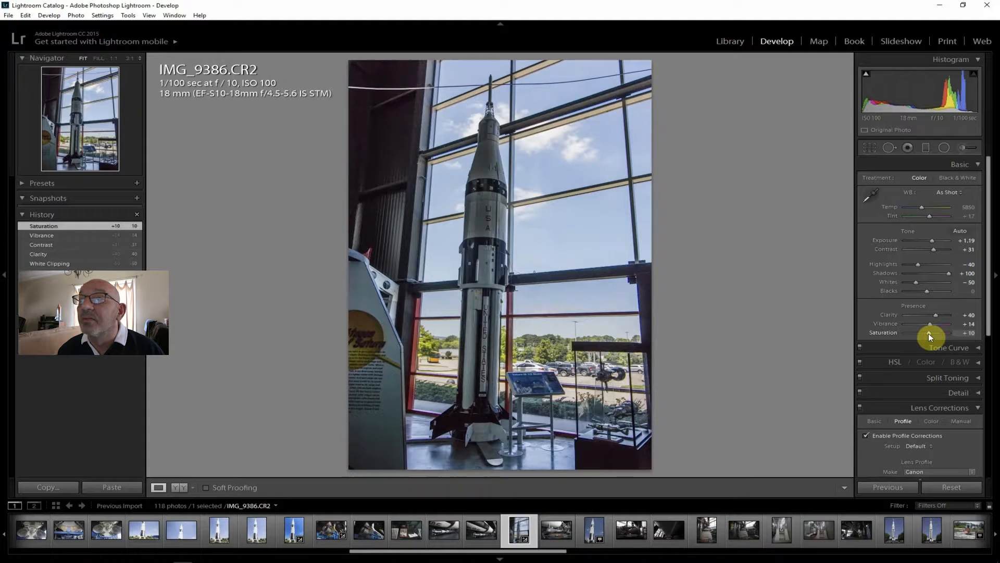
{"action": "left_click_drag", "start_coordinate": [990, 293], "coordinate": [989, 464]}
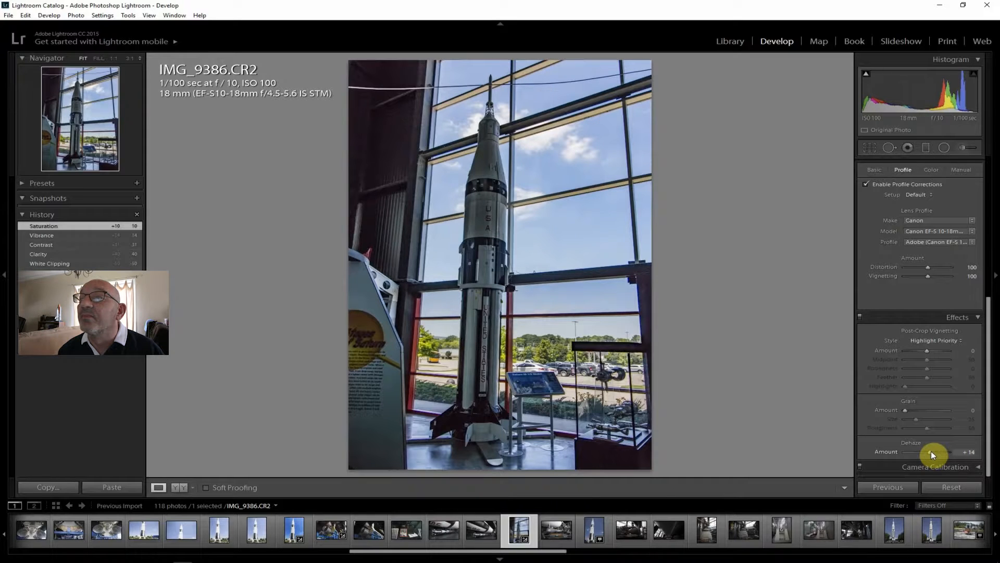
{"action": "left_click_drag", "start_coordinate": [986, 433], "coordinate": [983, 236]}
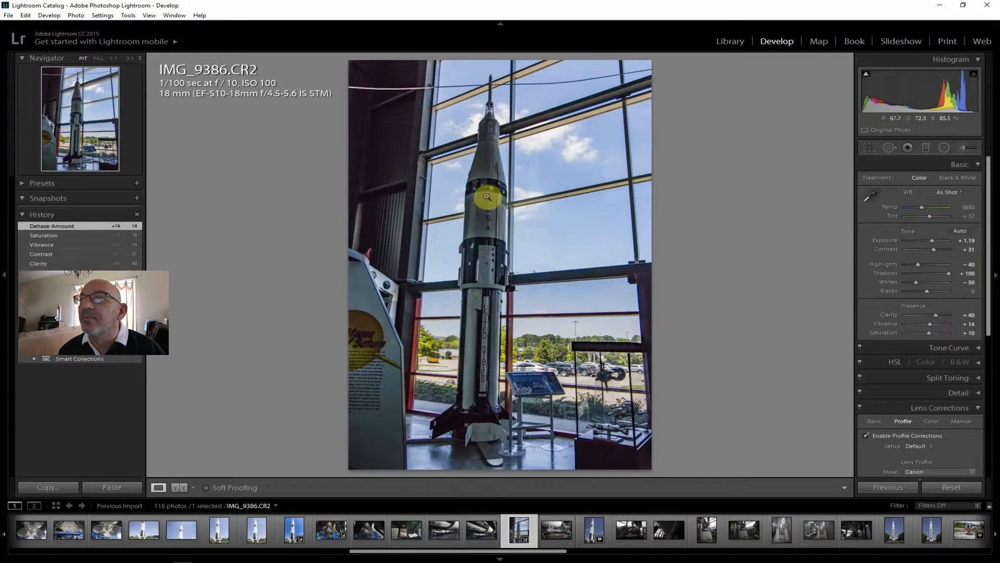
Inspect the rocket's base fins and middle section at 1:1 for noise, and return to the fitted view
{"action": "left_click", "coordinate": [481, 437]}
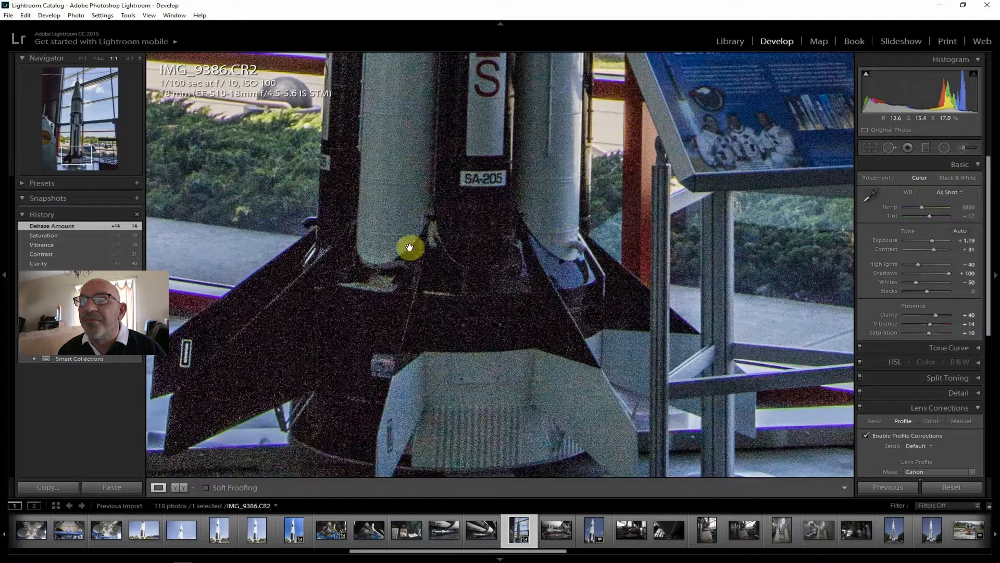
{"action": "left_click", "coordinate": [223, 206]}
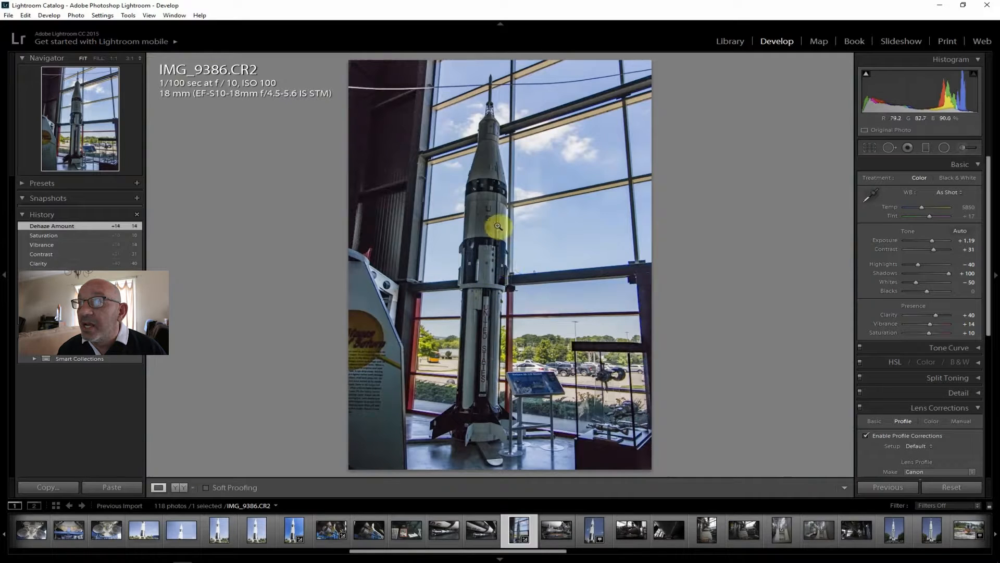
{"action": "left_click", "coordinate": [496, 282]}
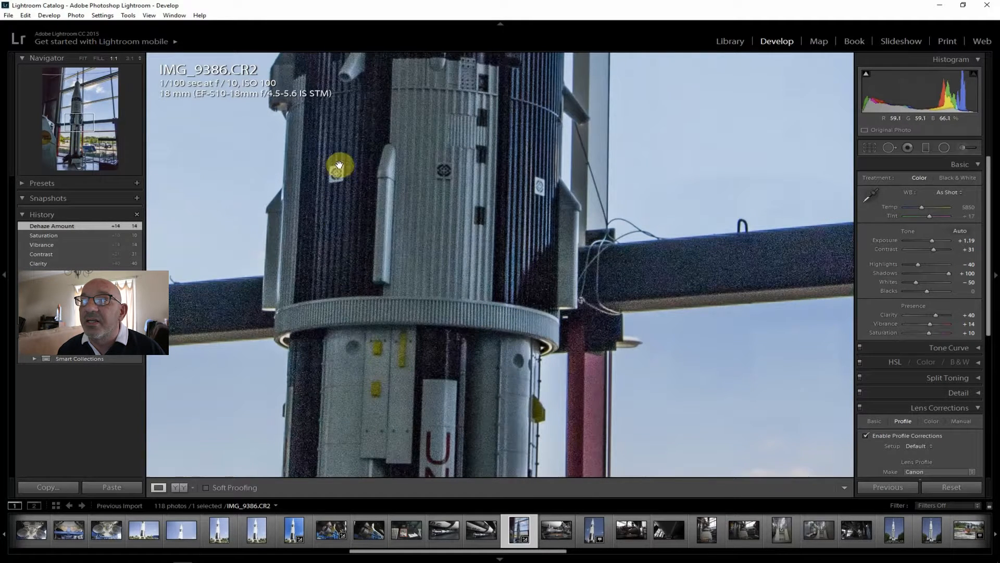
{"action": "left_click", "coordinate": [81, 61]}
{"action": "left_click", "coordinate": [83, 58]}
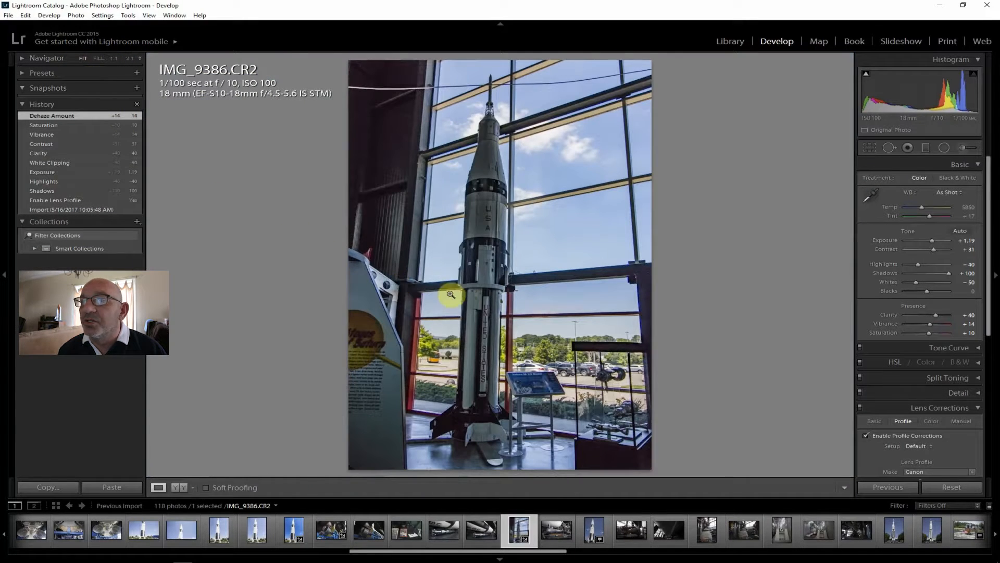
Open the engine photo IMG_9389.CR2, inspect the information board's sharpness at 1:1, and return to the fitted view
{"action": "left_click", "coordinate": [561, 536]}
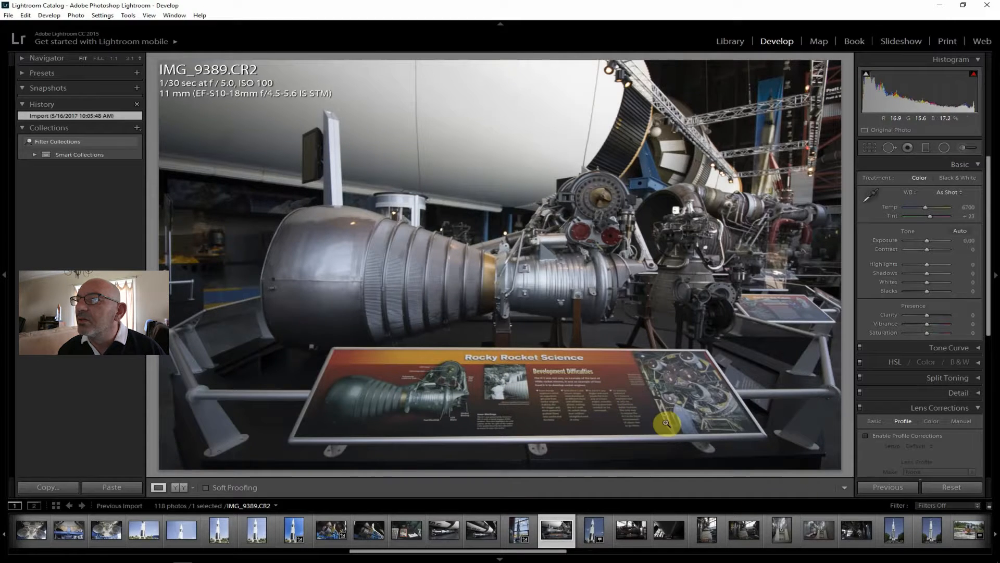
{"action": "left_click", "coordinate": [678, 403]}
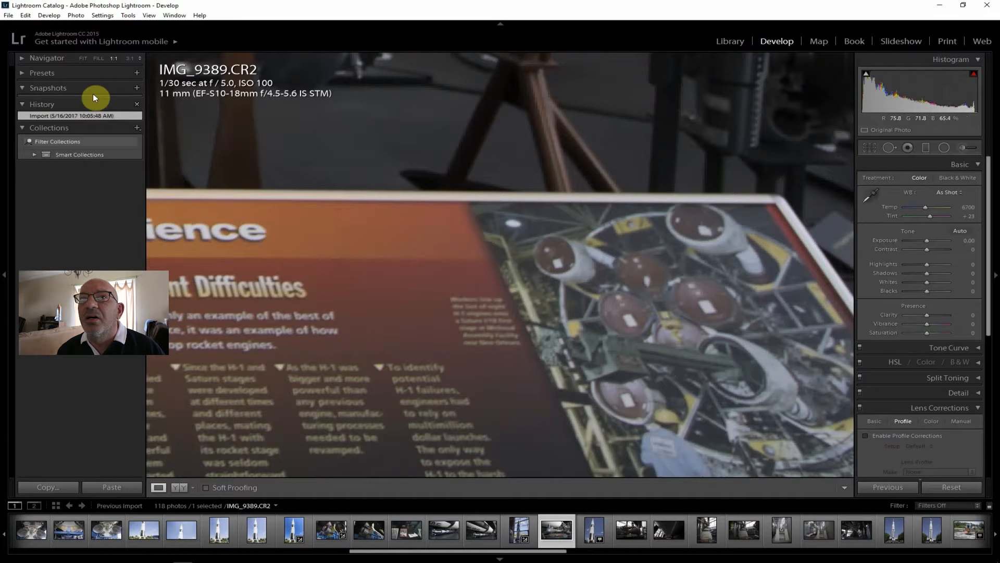
{"action": "left_click", "coordinate": [84, 58]}
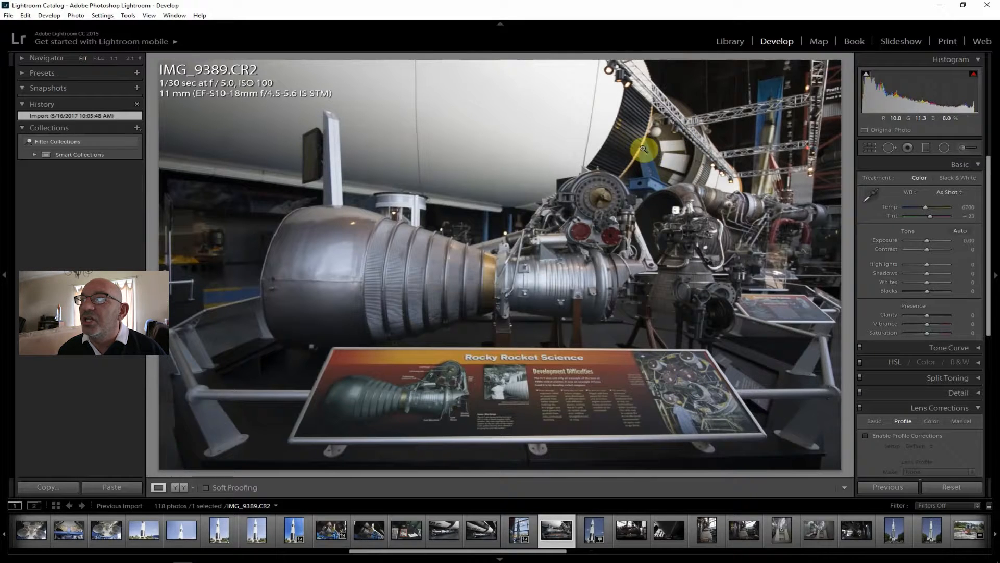
Review the outdoor rocket photo DR4I8623.CR2, and inspect the sign in the engine photo IMG_9393.CR2 at 1:1, returning to the fitted view
{"action": "left_click", "coordinate": [592, 531]}
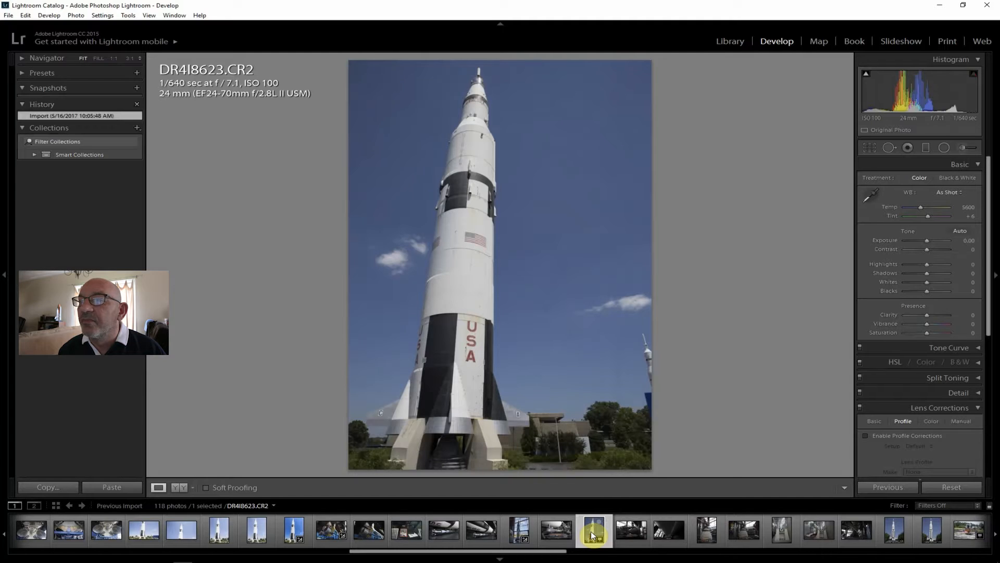
{"action": "left_click", "coordinate": [627, 533]}
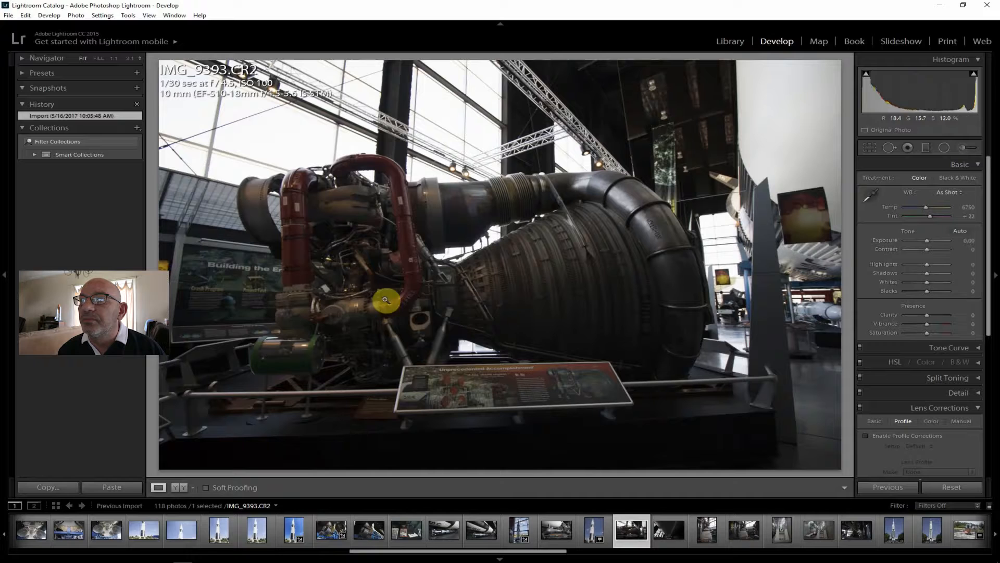
{"action": "left_click", "coordinate": [502, 391]}
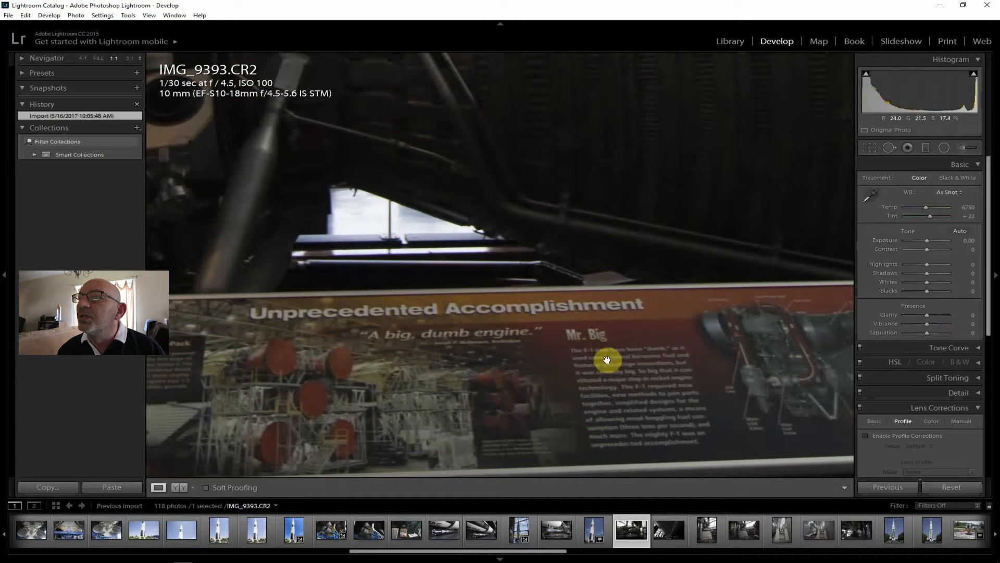
{"action": "left_click", "coordinate": [83, 57]}
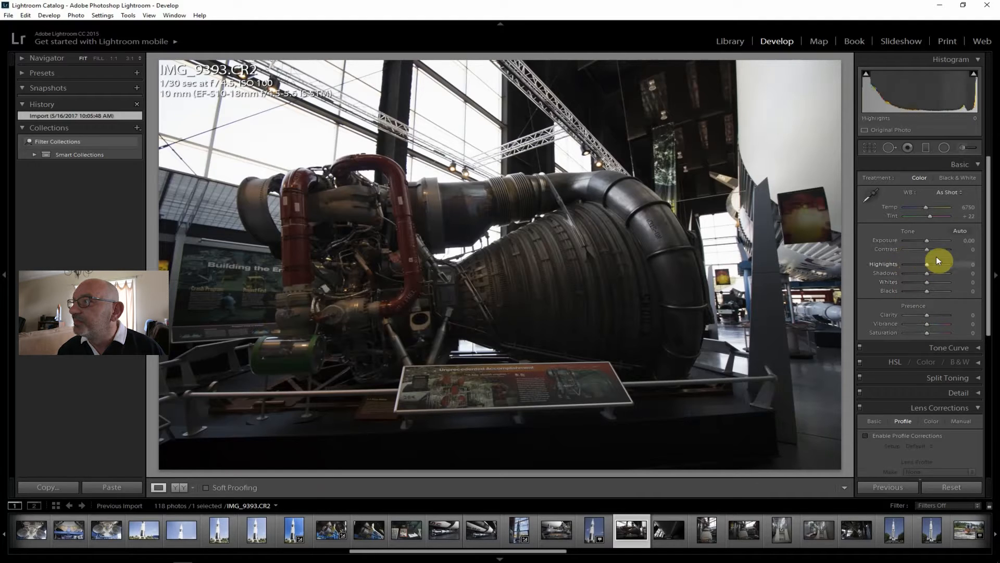
Enable lens profile corrections on IMG_9393.CR2 and set Shadows +74, Highlights -67, Clarity +33 and Whites -90
{"action": "left_click", "coordinate": [907, 435]}
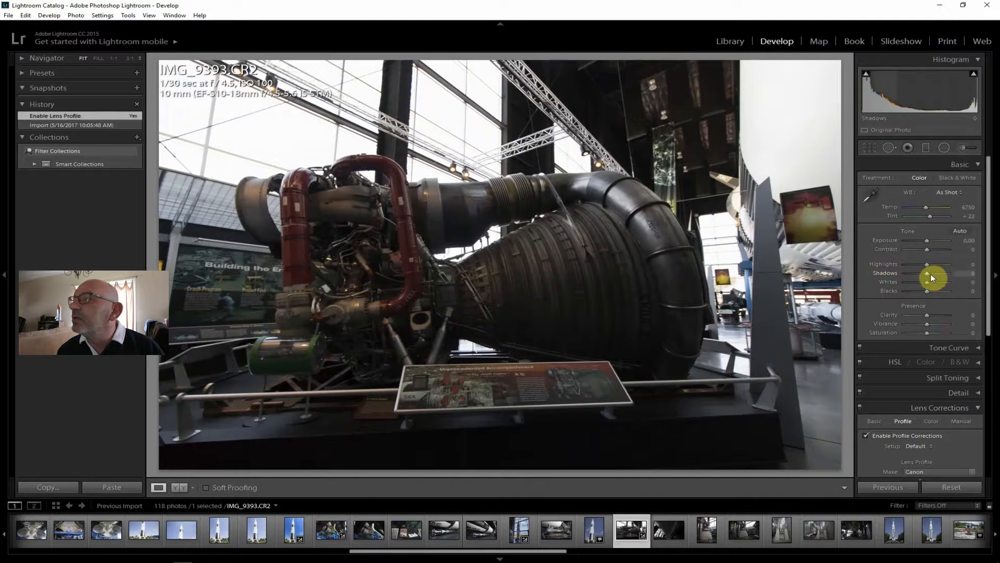
{"action": "left_click_drag", "start_coordinate": [933, 272], "coordinate": [913, 265]}
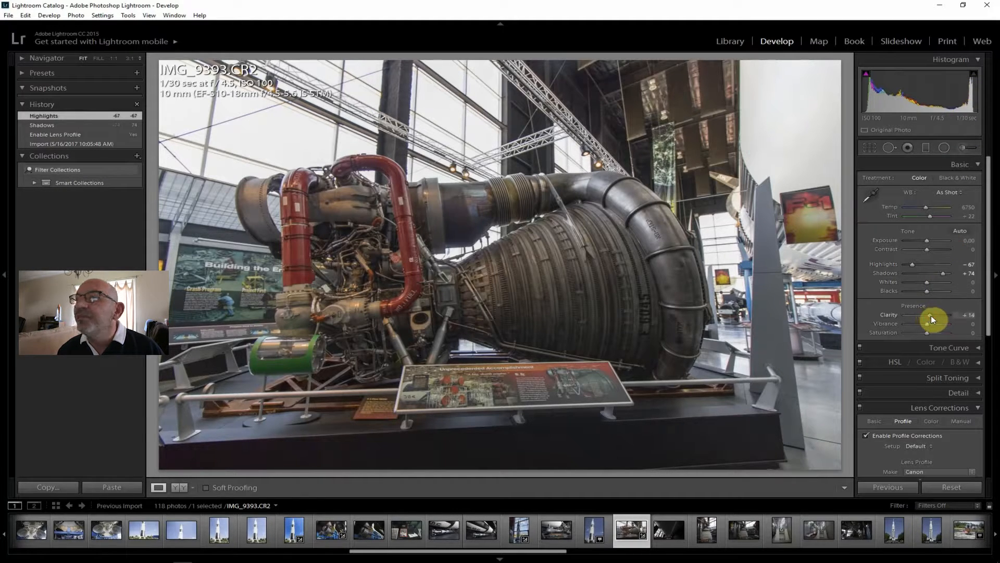
{"action": "left_click_drag", "start_coordinate": [929, 319], "coordinate": [934, 319]}
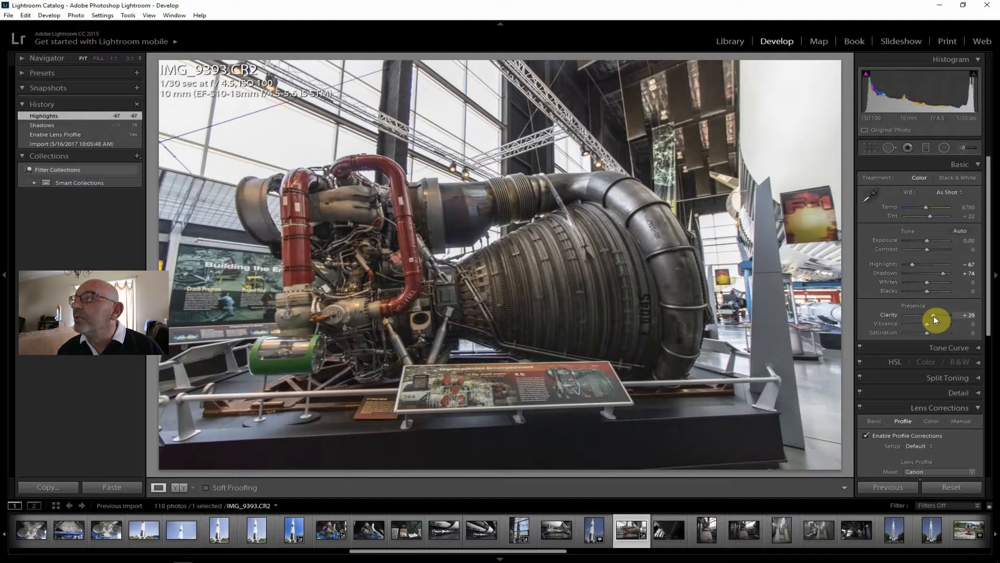
{"action": "left_click_drag", "start_coordinate": [935, 315], "coordinate": [936, 316]}
{"action": "left_click_drag", "start_coordinate": [927, 280], "coordinate": [907, 282]}
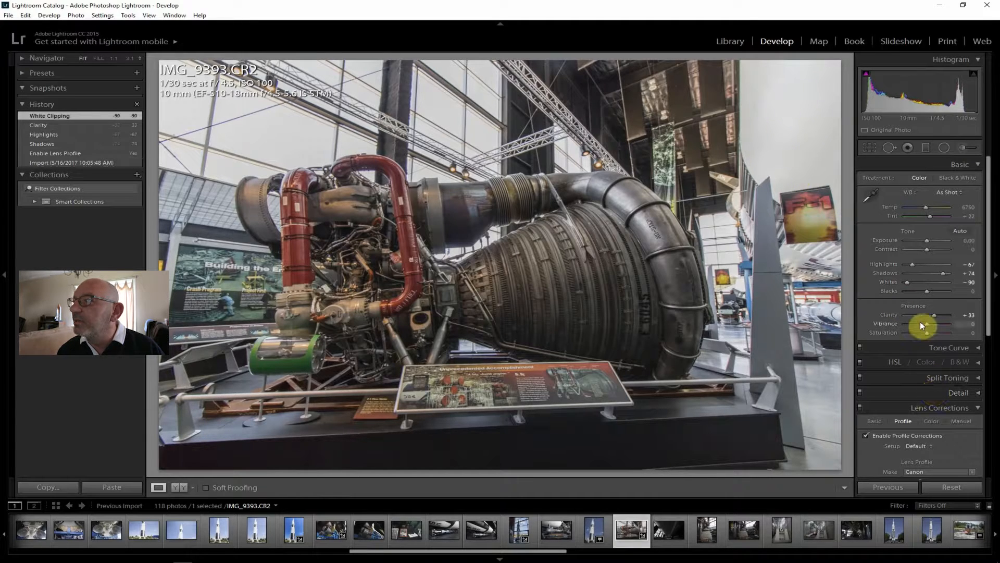
Set the engine photo's Vibrance +12, Saturation +10, Contrast +31 and Dehaze +24
{"action": "left_click_drag", "start_coordinate": [927, 323], "coordinate": [928, 335]}
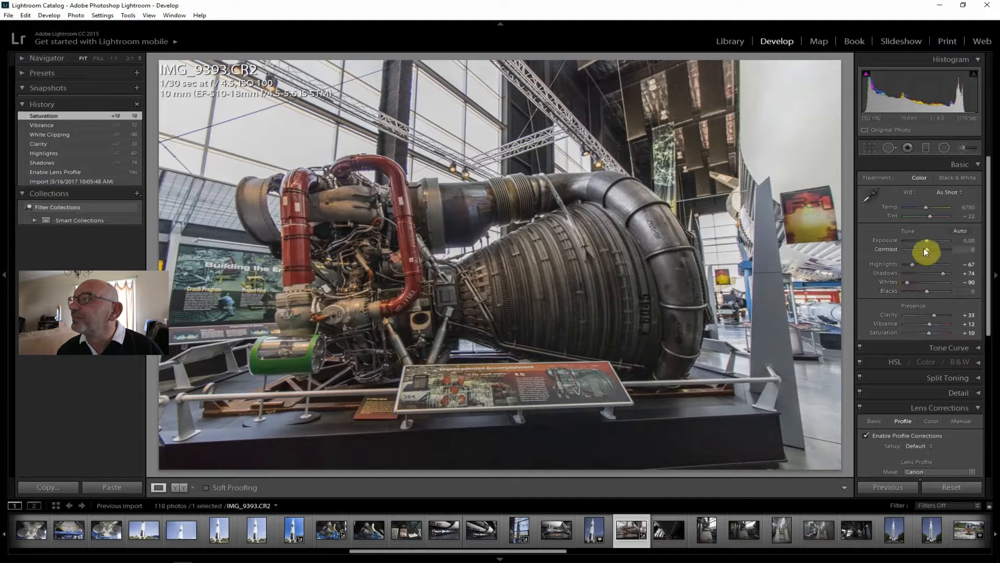
{"action": "left_click_drag", "start_coordinate": [926, 249], "coordinate": [935, 248]}
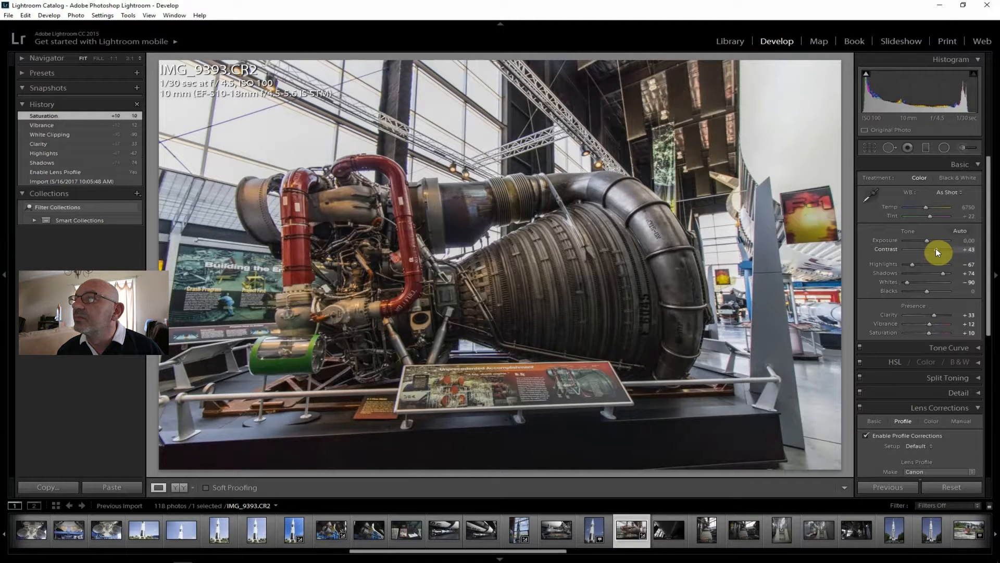
{"action": "left_click_drag", "start_coordinate": [936, 248], "coordinate": [933, 248]}
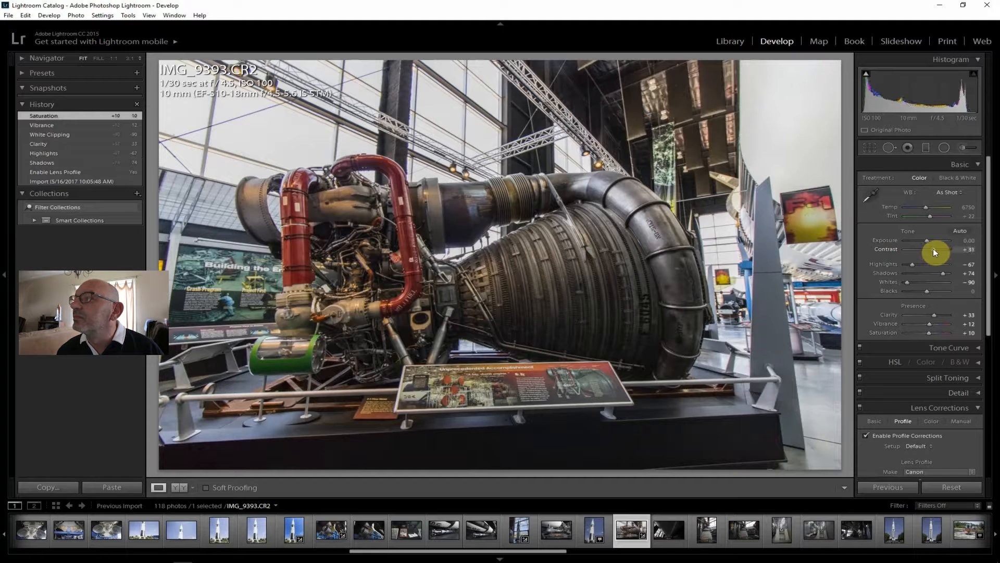
{"action": "left_click_drag", "start_coordinate": [985, 270], "coordinate": [998, 459]}
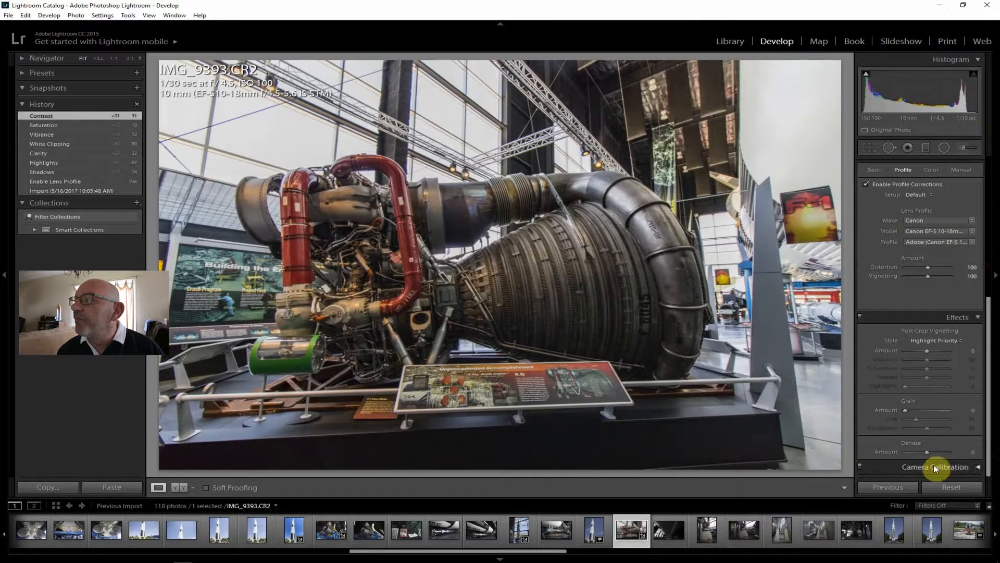
{"action": "left_click_drag", "start_coordinate": [936, 452], "coordinate": [933, 451]}
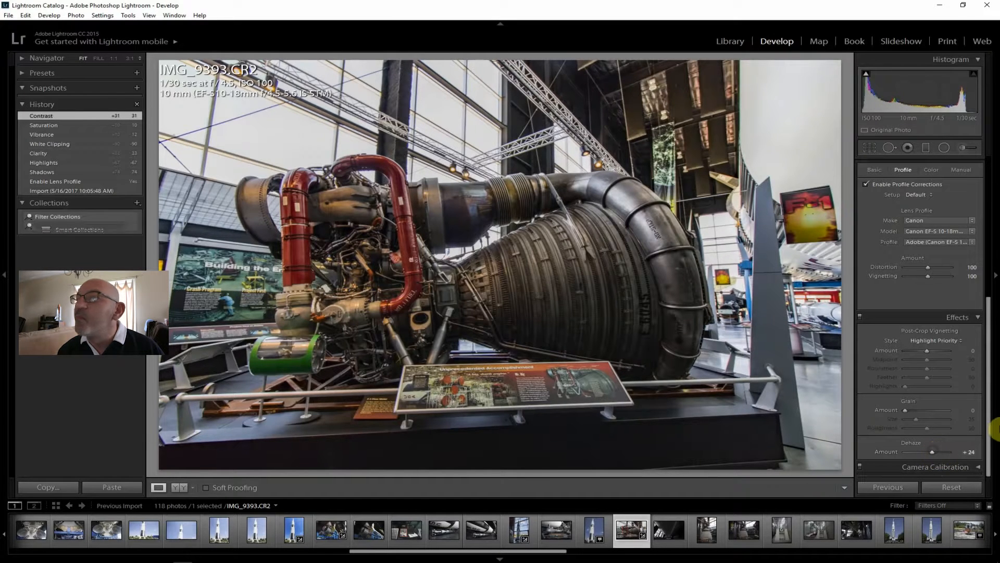
{"action": "left_click_drag", "start_coordinate": [989, 412], "coordinate": [982, 222]}
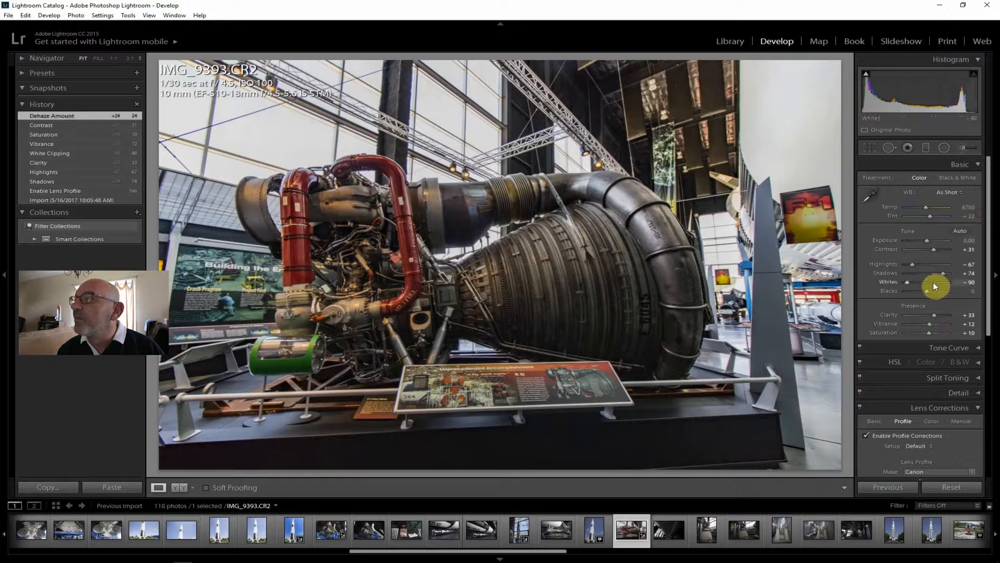
Set Shadows +88 and Exposure +0.24 on IMG_9393.CR2, and export it as a JPG to the J:\ToPost folder
{"action": "left_click_drag", "start_coordinate": [944, 271], "coordinate": [946, 270]}
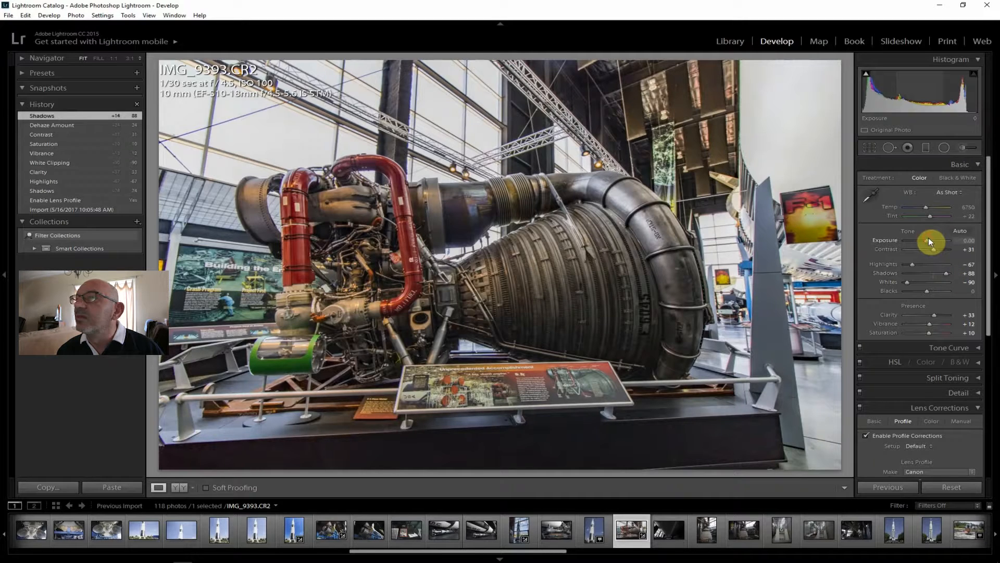
{"action": "left_click_drag", "start_coordinate": [928, 237], "coordinate": [930, 238]}
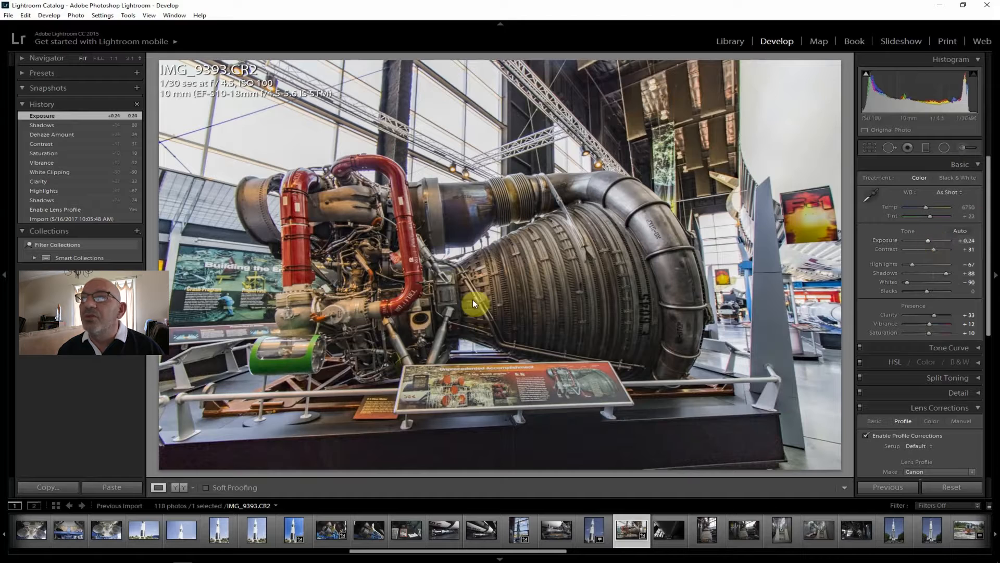
{"action": "left_click", "coordinate": [9, 16]}
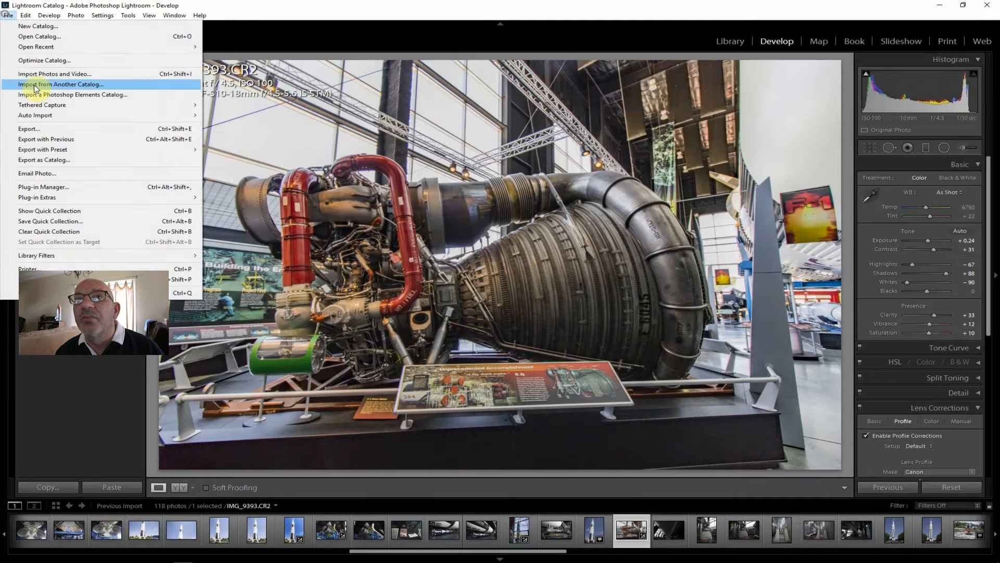
{"action": "left_click", "coordinate": [39, 128]}
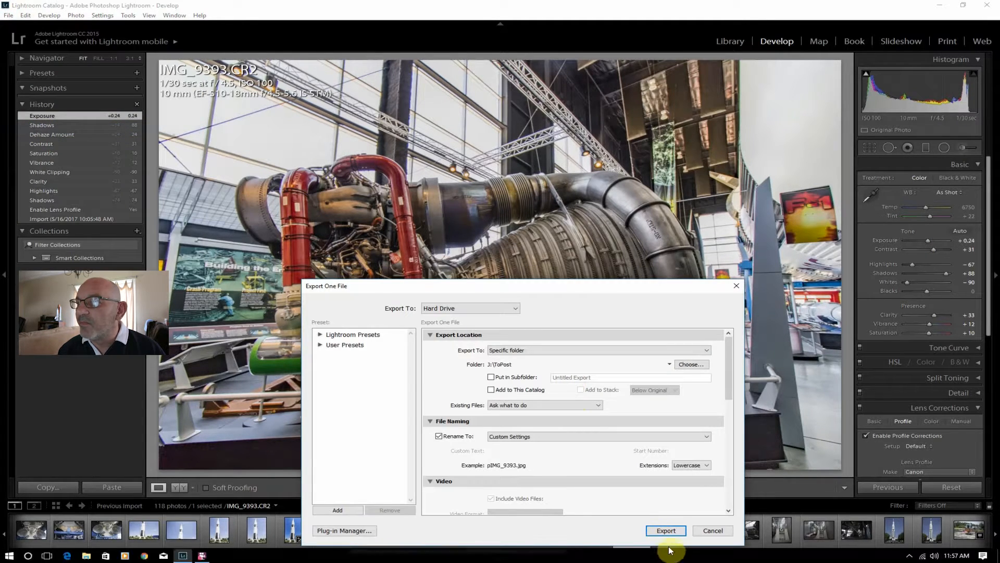
{"action": "left_click", "coordinate": [665, 529]}
Open IMG_9394.CR2, enable lens profile corrections, and set Shadows +100 and Exposure +1.19
{"action": "left_click", "coordinate": [674, 534]}
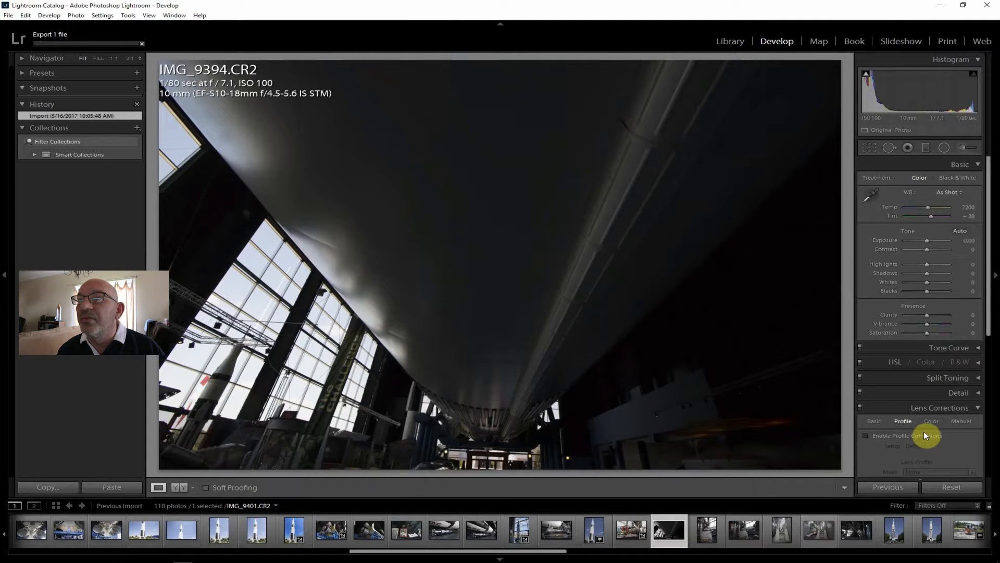
{"action": "left_click", "coordinate": [910, 436]}
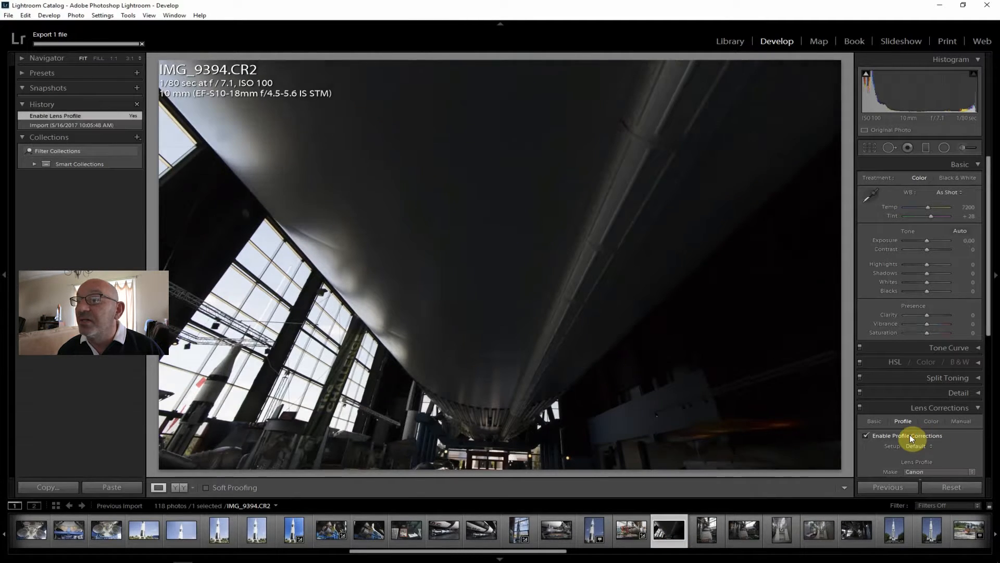
{"action": "left_click_drag", "start_coordinate": [930, 273], "coordinate": [952, 276]}
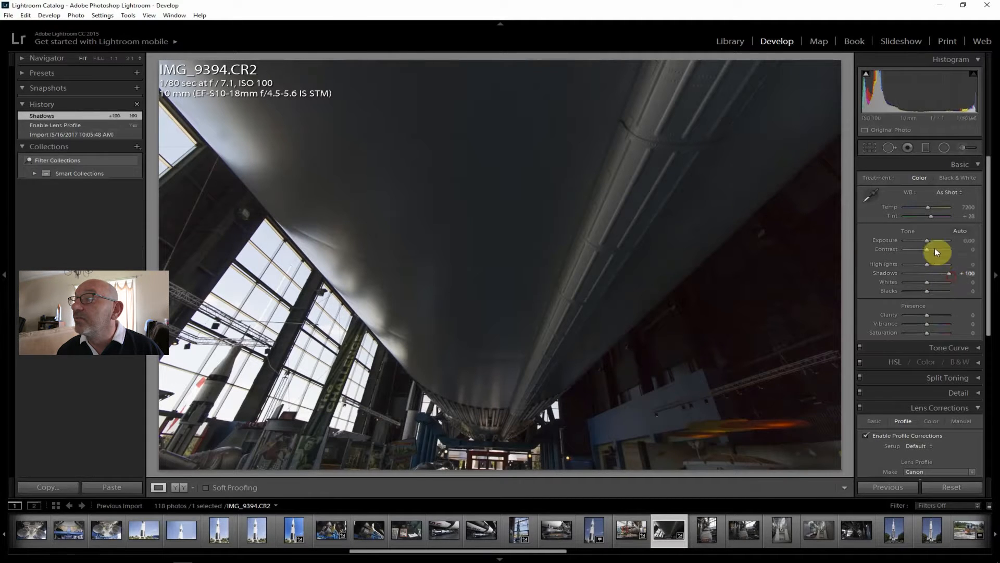
{"action": "left_click_drag", "start_coordinate": [927, 239], "coordinate": [932, 239]}
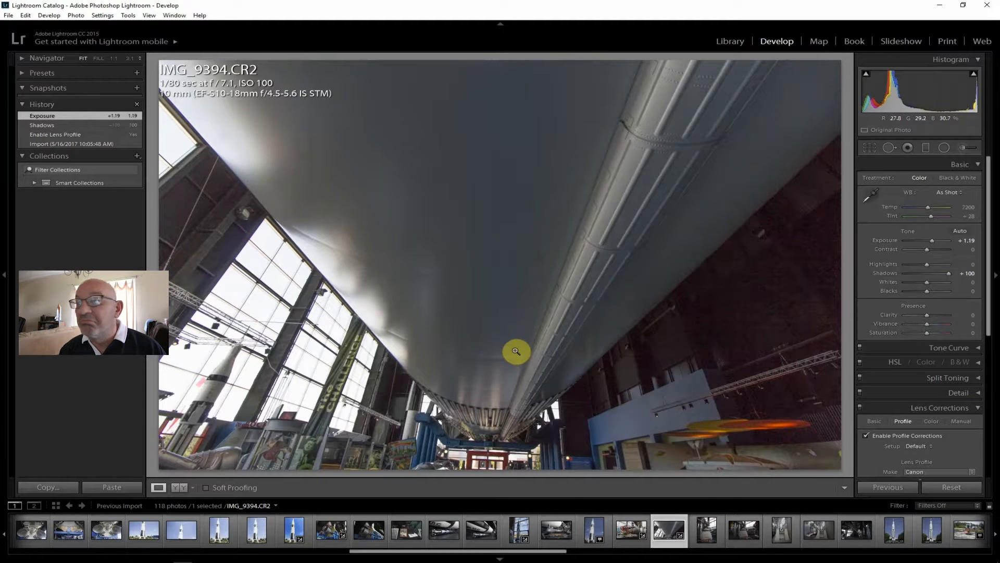
Open the engine photo IMG_9396.CR2, inspect the "Starting Again" board's sharpness at 1:1, and return to the fitted view
{"action": "left_click", "coordinate": [705, 537]}
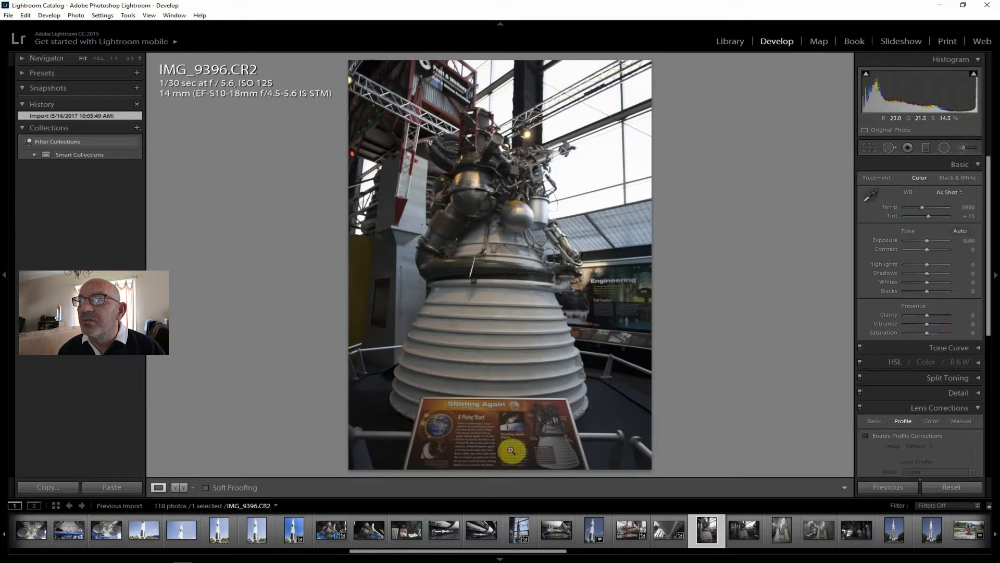
{"action": "left_click", "coordinate": [486, 430]}
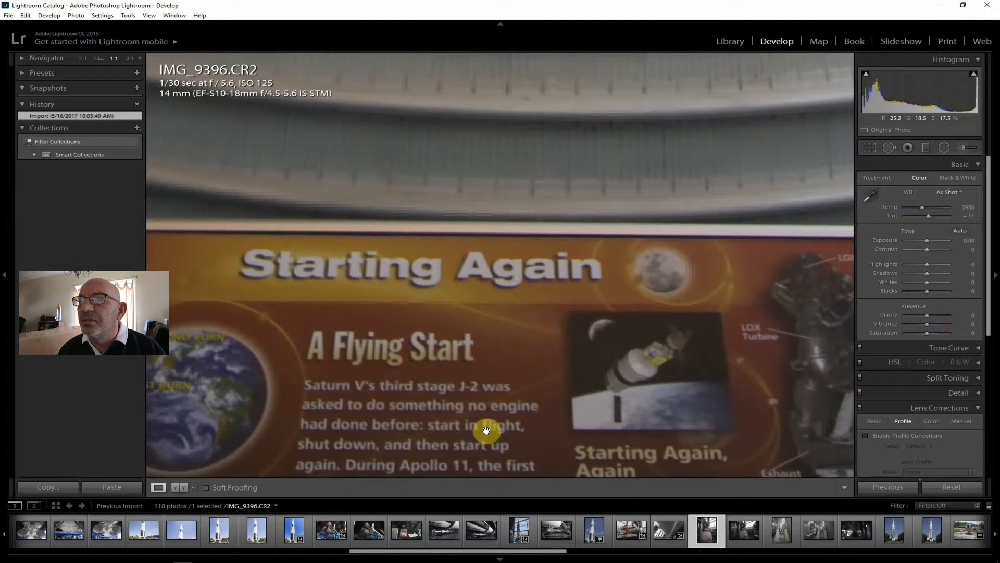
{"action": "left_click", "coordinate": [78, 56]}
{"action": "left_click", "coordinate": [83, 58]}
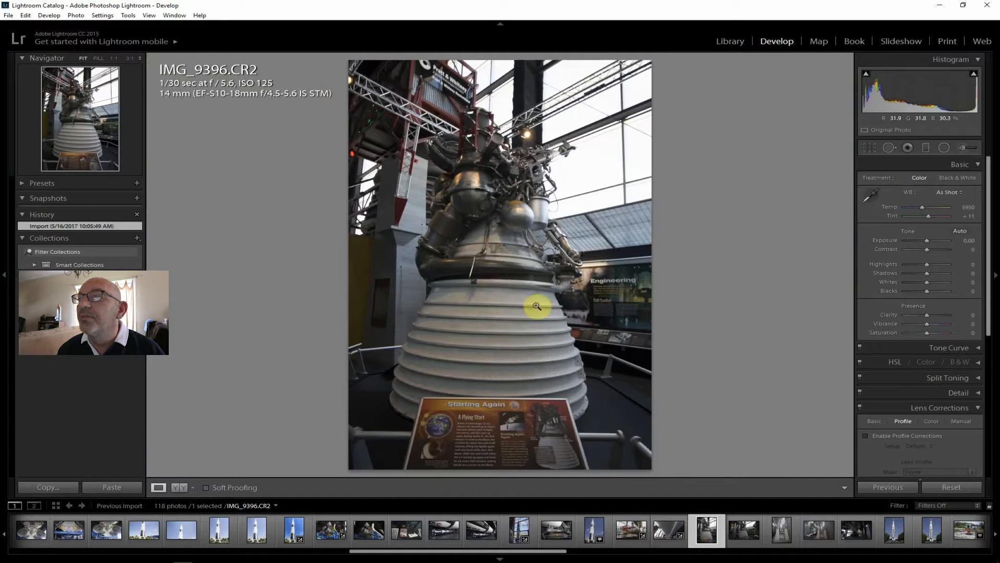
Enable lens profile corrections on IMG_9396.CR2 and set Contrast +17, Clarity +24, Shadows +36 and Highlights -57
{"action": "left_click", "coordinate": [896, 436]}
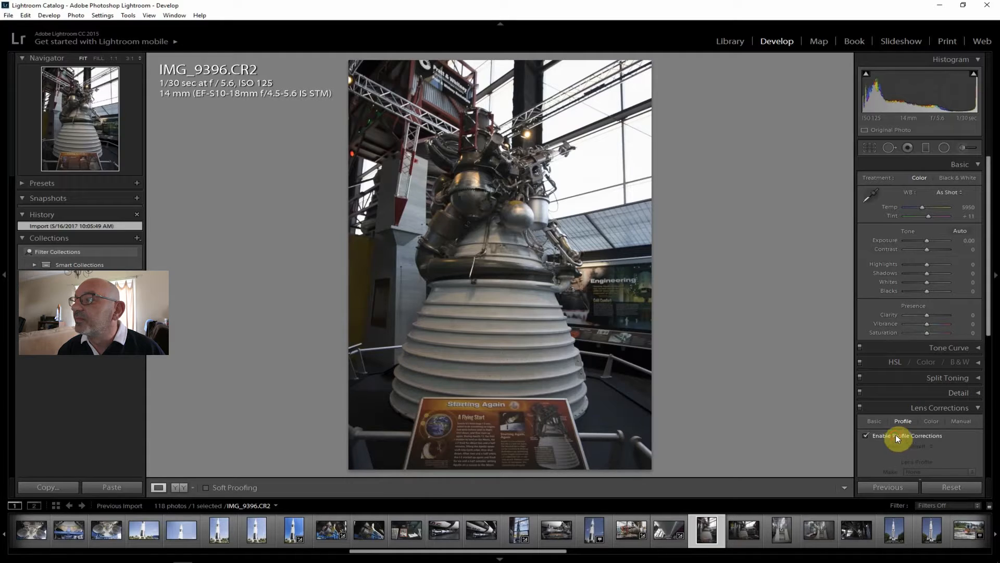
{"action": "left_click_drag", "start_coordinate": [927, 248], "coordinate": [931, 249]}
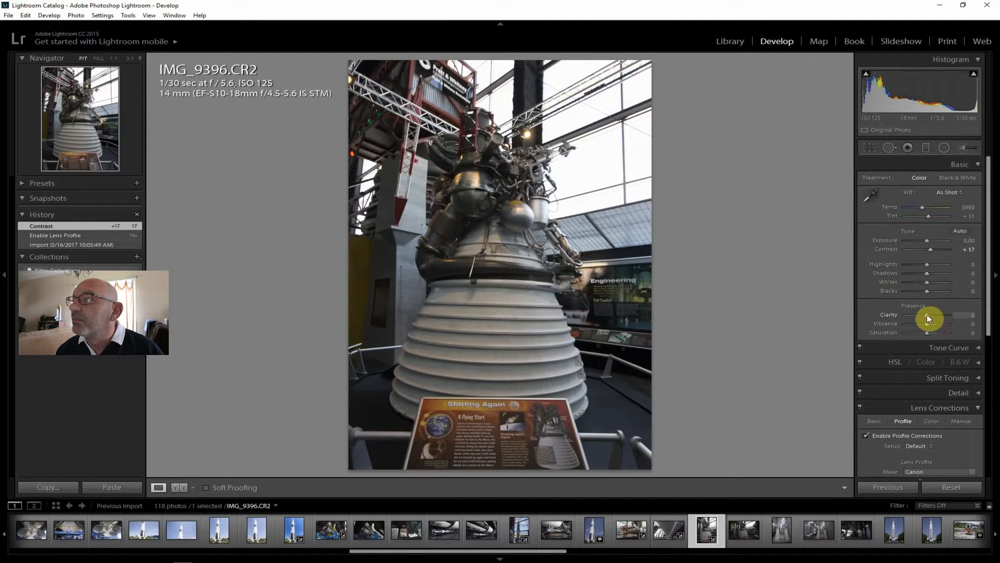
{"action": "left_click_drag", "start_coordinate": [930, 315], "coordinate": [933, 315]}
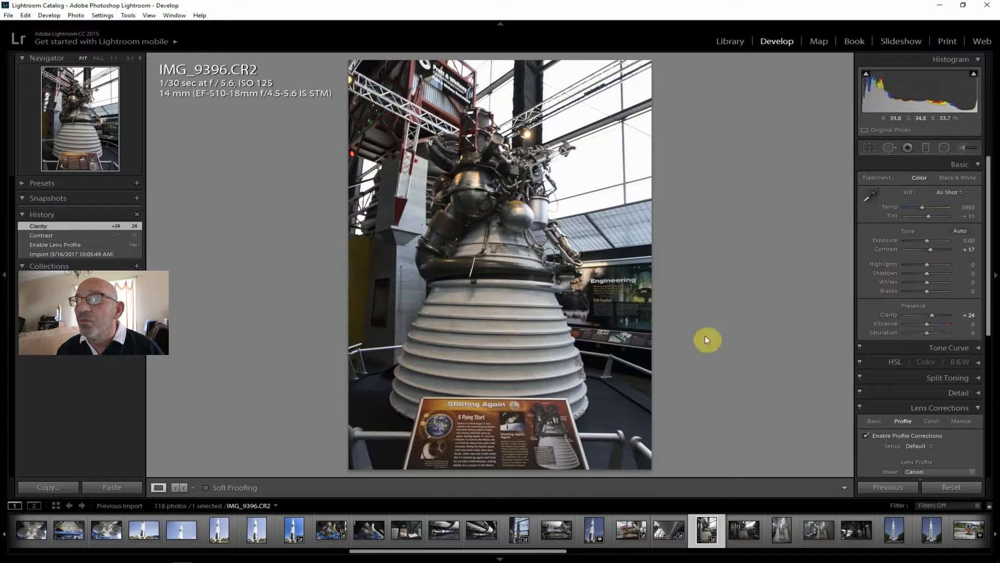
{"action": "left_click_drag", "start_coordinate": [927, 273], "coordinate": [936, 273]}
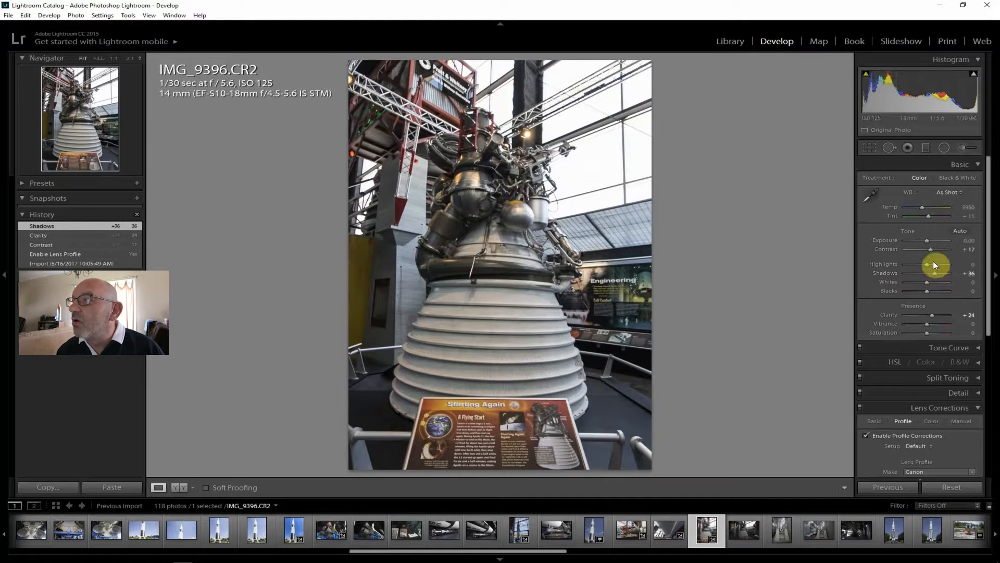
{"action": "left_click_drag", "start_coordinate": [925, 267], "coordinate": [916, 266]}
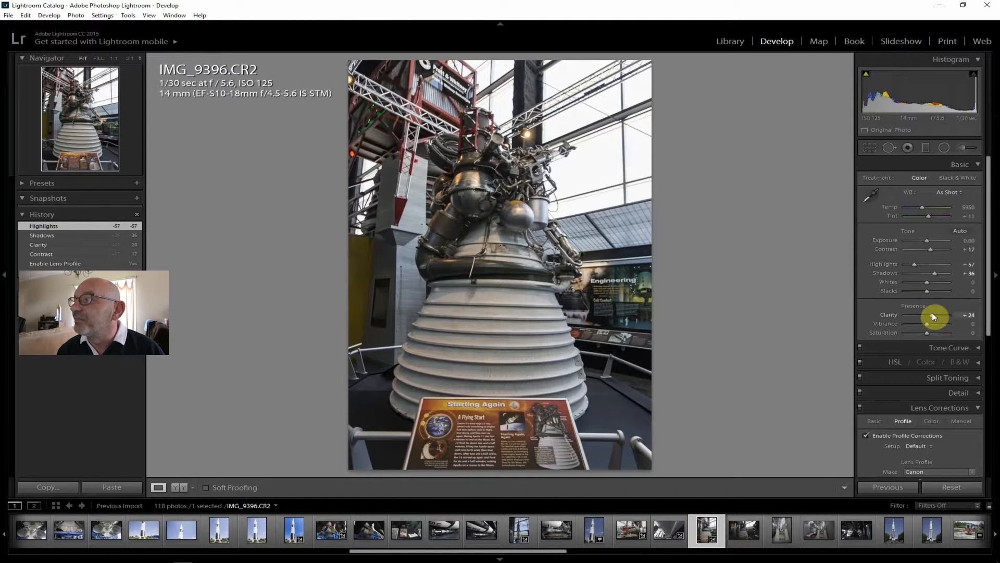
Set Vibrance +12, Saturation +10, Dehaze +24 and Shadows +52 on IMG_9396.CR2
{"action": "left_click_drag", "start_coordinate": [928, 333], "coordinate": [930, 336]}
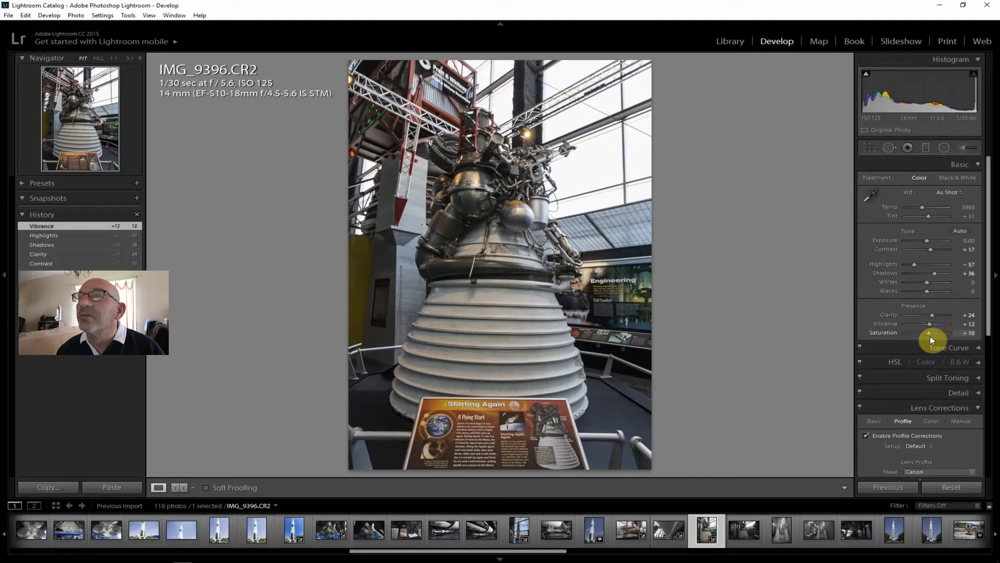
{"action": "left_click_drag", "start_coordinate": [989, 287], "coordinate": [989, 429]}
{"action": "left_click_drag", "start_coordinate": [929, 451], "coordinate": [989, 305]}
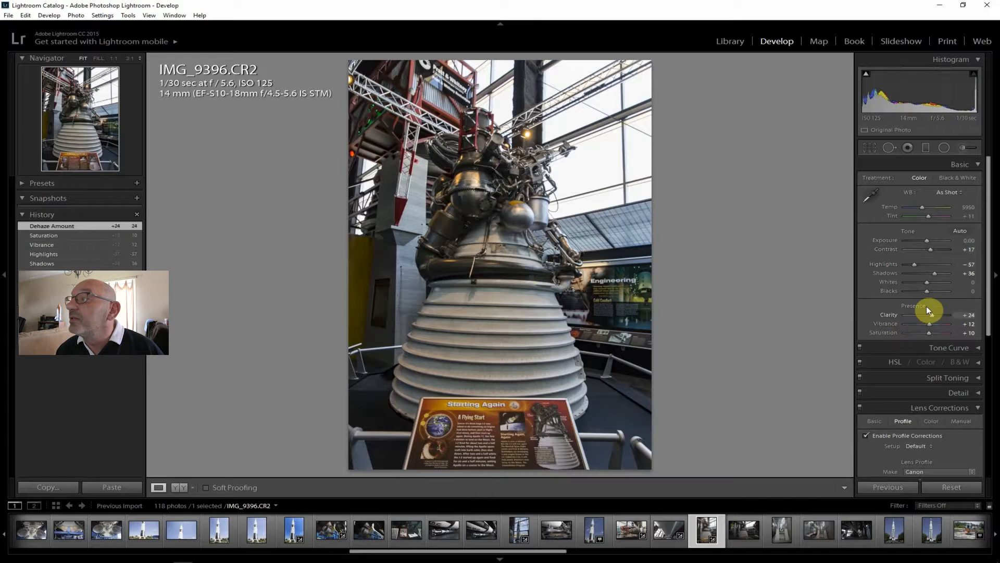
{"action": "left_click_drag", "start_coordinate": [933, 272], "coordinate": [938, 272]}
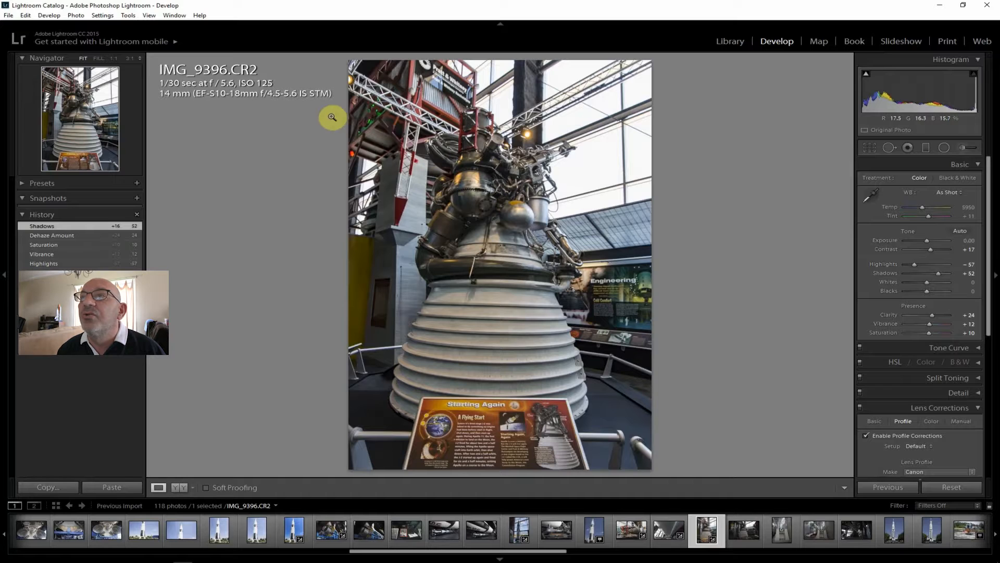
Export the edited engine photo IMG_9396.CR2 as a JPG to the J:\ToPost folder
{"action": "left_click", "coordinate": [8, 15]}
{"action": "left_click", "coordinate": [45, 129]}
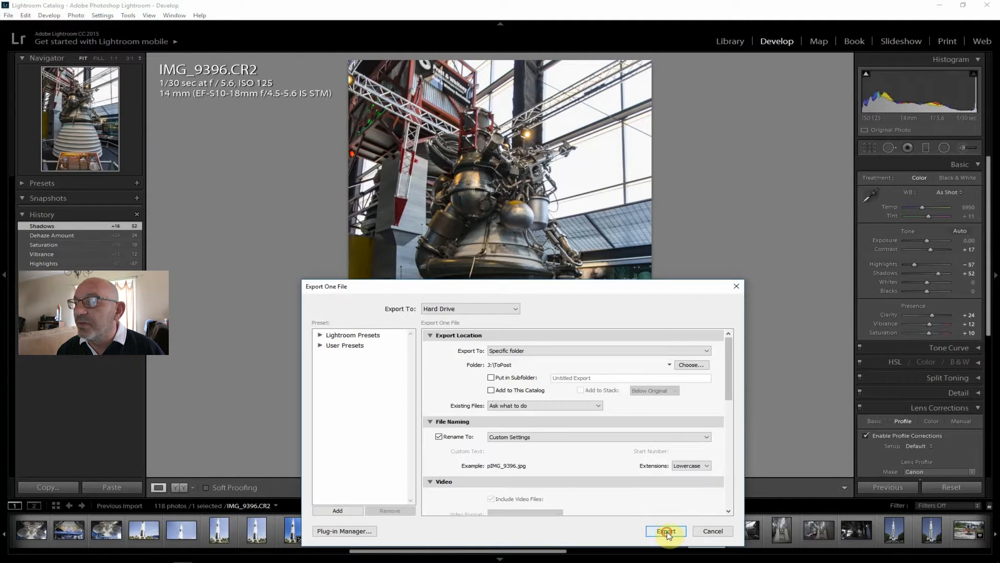
{"action": "left_click", "coordinate": [666, 530]}
Review the wide engine photo IMG_9397.CR2 and the test stand model photos IMG_9400.CR2 and IMG_9401.CR2
{"action": "left_click", "coordinate": [742, 530]}
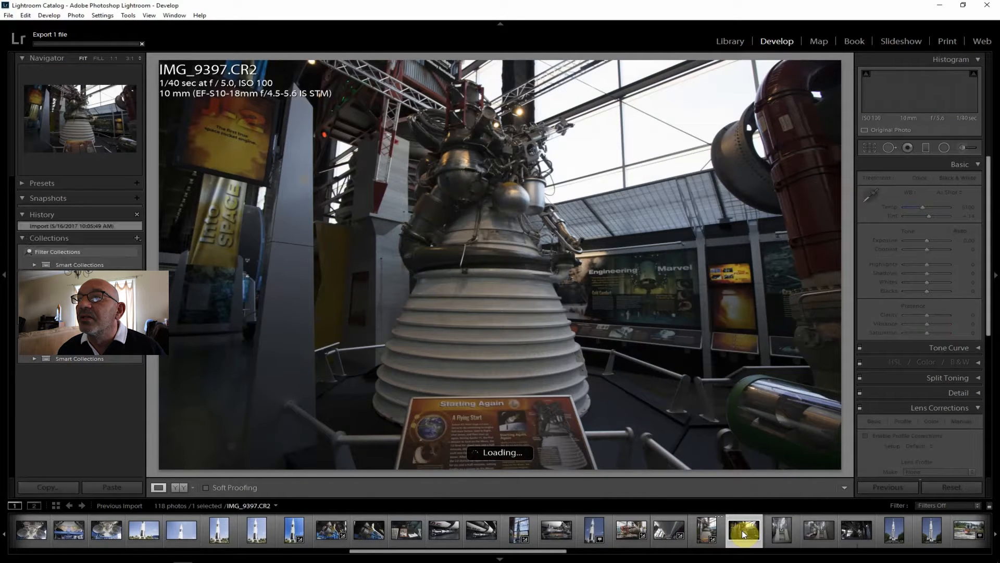
{"action": "left_click", "coordinate": [781, 533]}
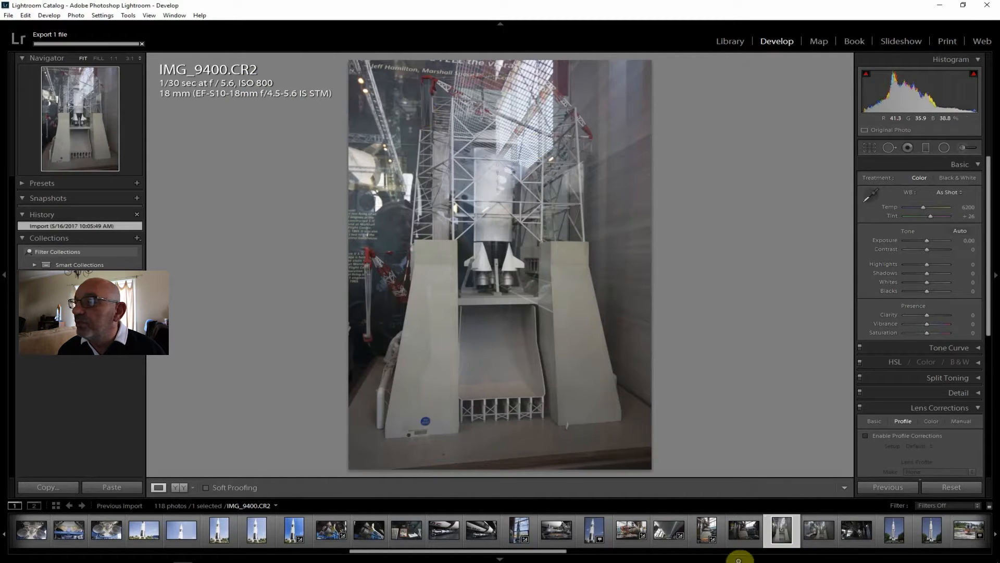
{"action": "left_click", "coordinate": [826, 540]}
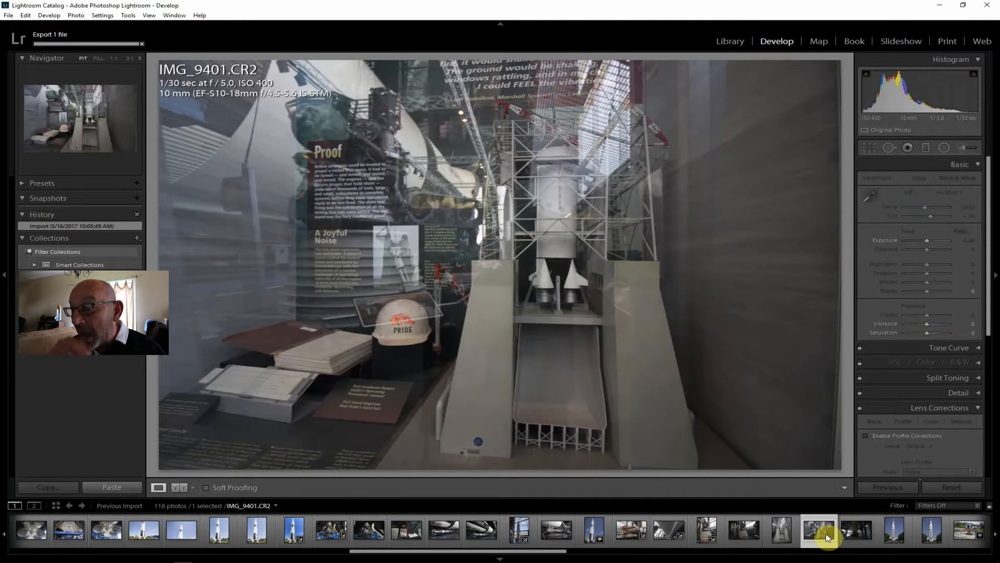
Open the engine photo IMG_9403.CR2, enable lens profile corrections, and set Shadows +79, Exposure +0.95 and Clarity +19
{"action": "left_click", "coordinate": [858, 530]}
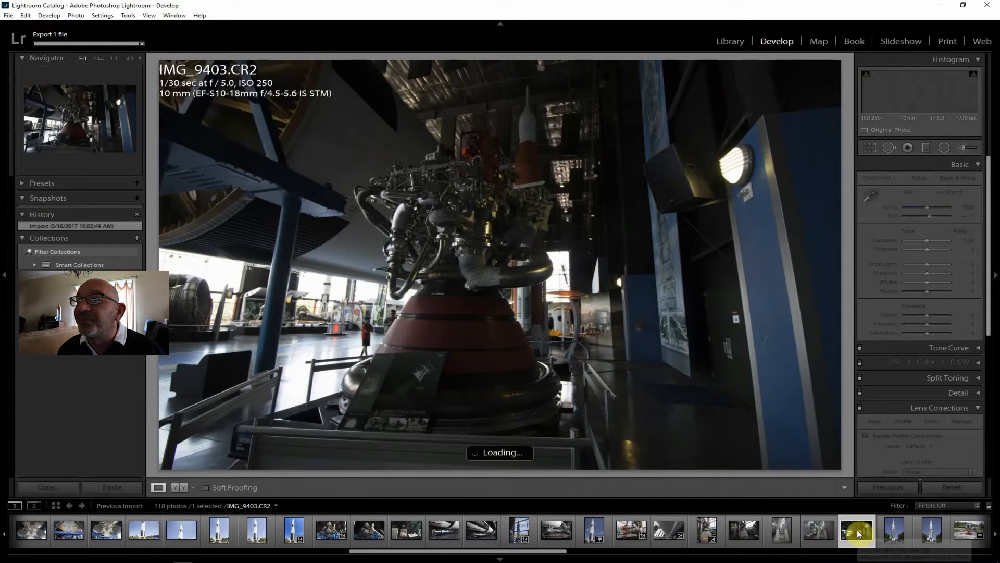
{"action": "left_click", "coordinate": [894, 436]}
{"action": "left_click_drag", "start_coordinate": [927, 274], "coordinate": [932, 237]}
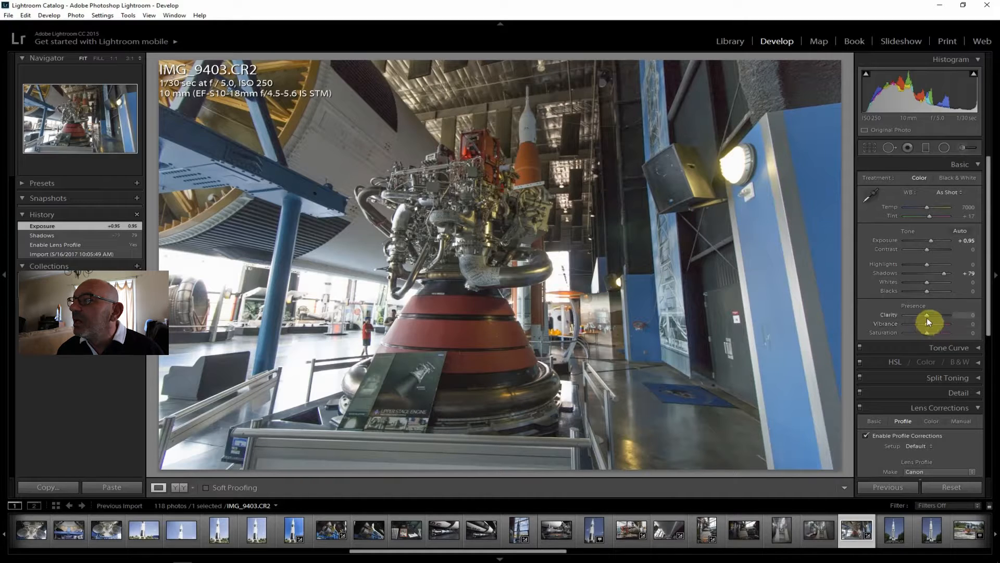
{"action": "left_click_drag", "start_coordinate": [926, 315], "coordinate": [930, 313]}
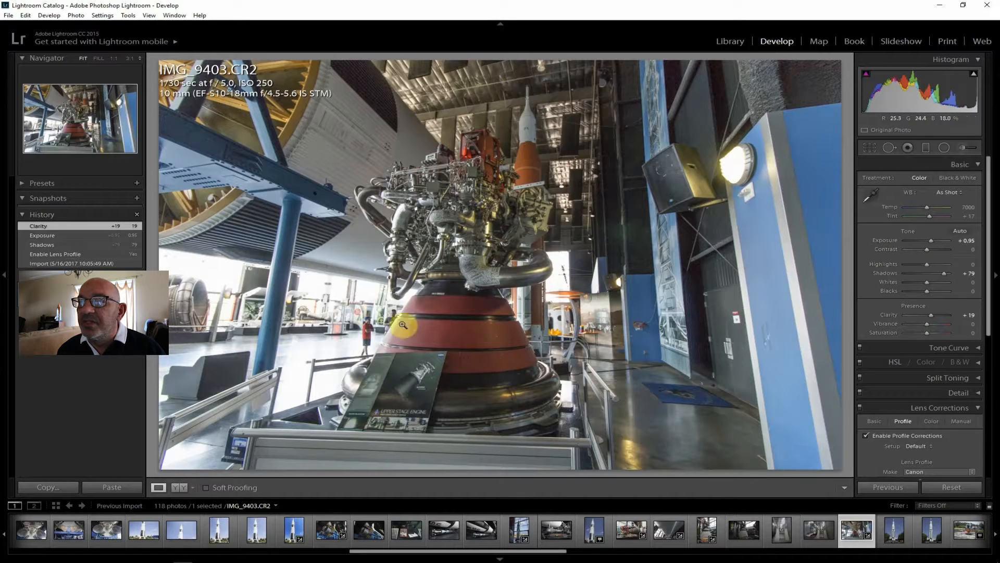
Set Vibrance +14, Saturation +12, Highlights -52 and Whites -29 on IMG_9403.CR2
{"action": "left_click_drag", "start_coordinate": [930, 324], "coordinate": [931, 325]}
{"action": "left_click", "coordinate": [929, 332]}
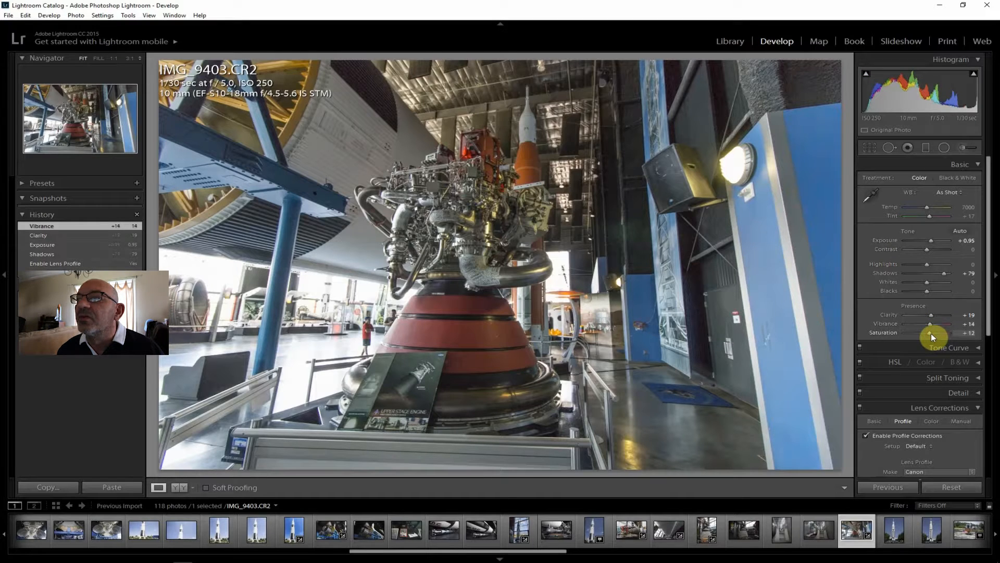
{"action": "left_click_drag", "start_coordinate": [922, 264], "coordinate": [916, 264]}
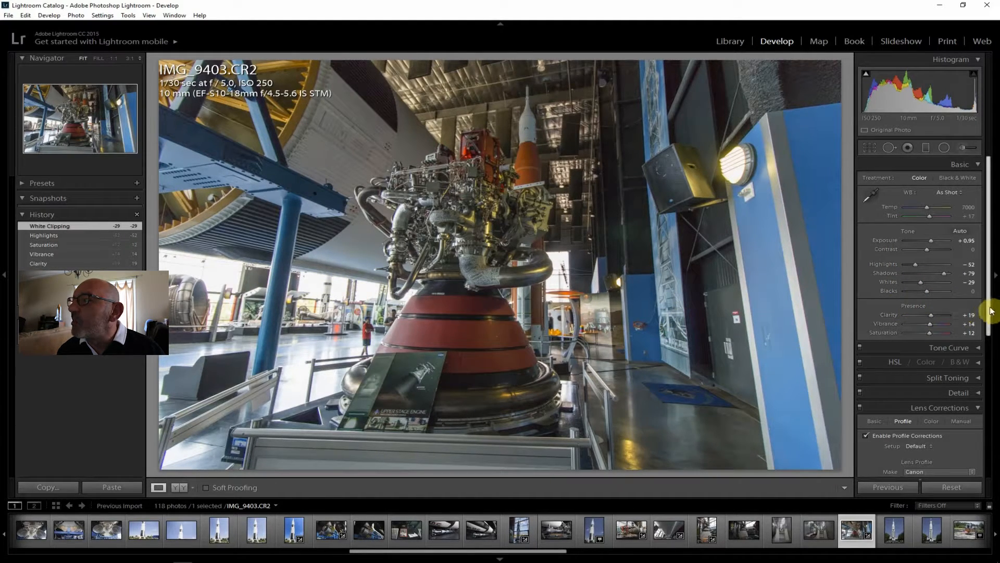
Set Dehaze +21, Contrast +17 and Exposure +1.19 on IMG_9403.CR2
{"action": "left_click_drag", "start_coordinate": [991, 308], "coordinate": [993, 480]}
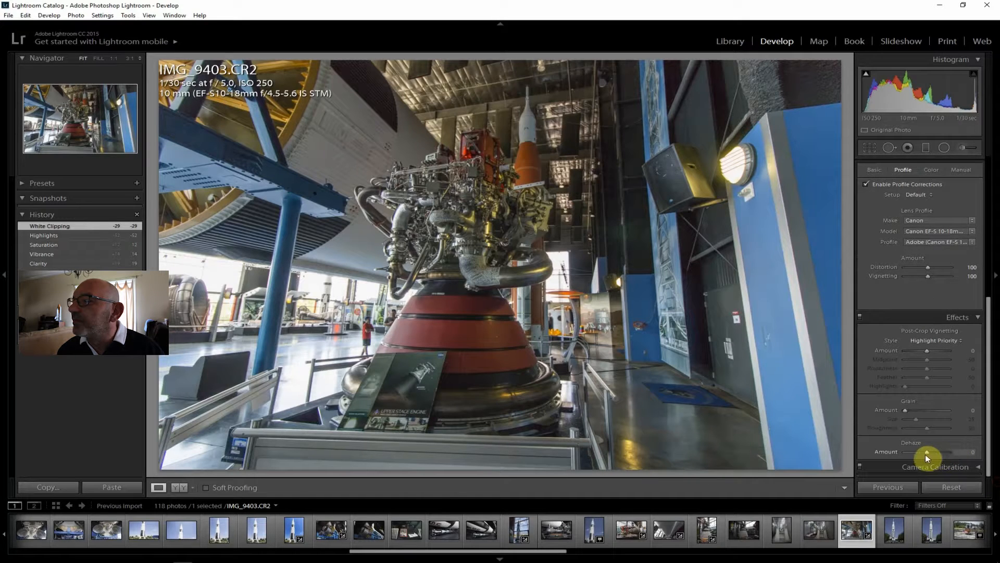
{"action": "left_click_drag", "start_coordinate": [931, 453], "coordinate": [932, 453]}
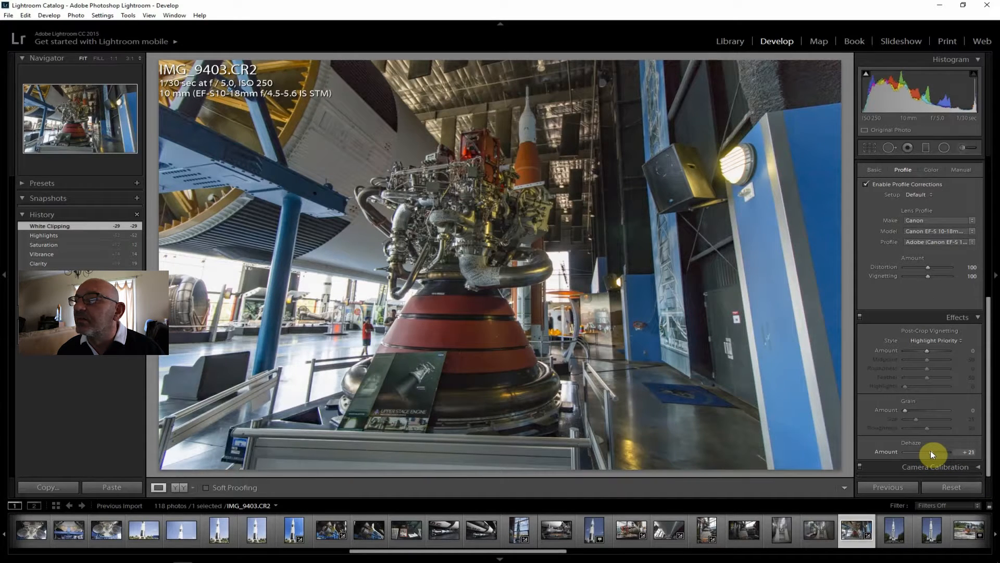
{"action": "left_click_drag", "start_coordinate": [989, 437], "coordinate": [988, 248]}
{"action": "left_click_drag", "start_coordinate": [928, 251], "coordinate": [932, 251]}
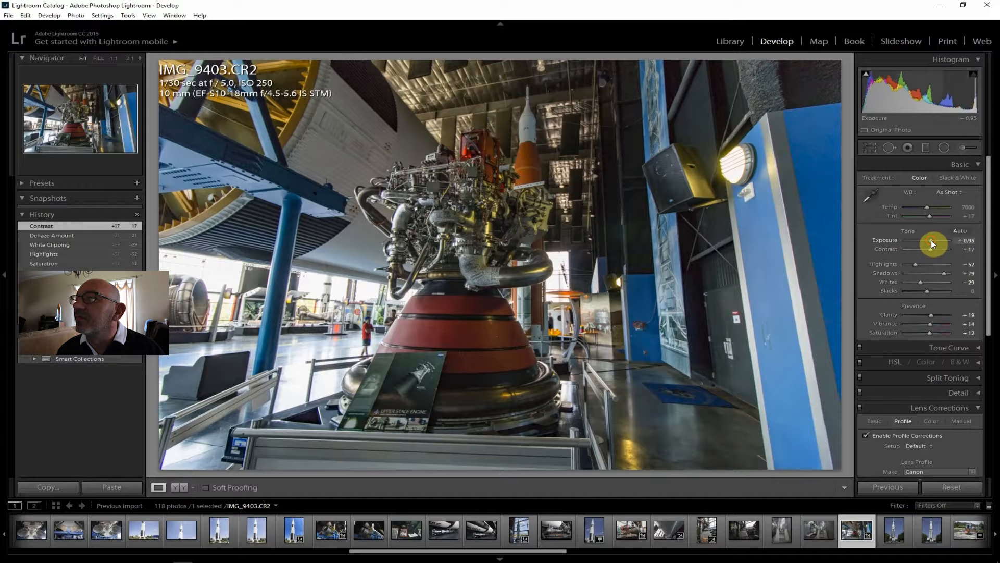
{"action": "left_click_drag", "start_coordinate": [931, 240], "coordinate": [932, 239]}
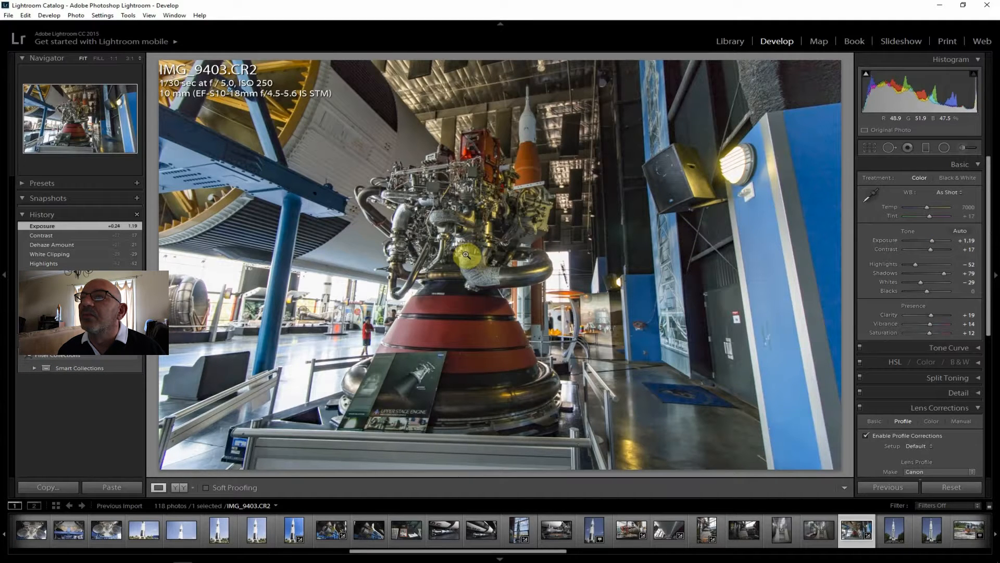
Export IMG_9403.CR2 as a JPG to the J:\ToPost folder, and open the outdoor rocket photo DR4I8624.CR2
{"action": "left_click", "coordinate": [8, 15]}
{"action": "left_click", "coordinate": [29, 129]}
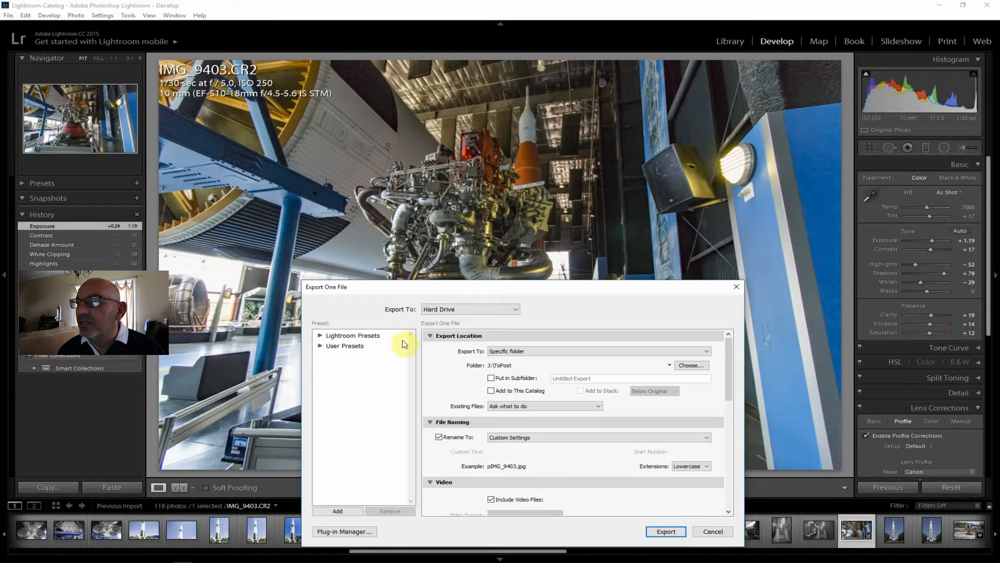
{"action": "left_click", "coordinate": [667, 531]}
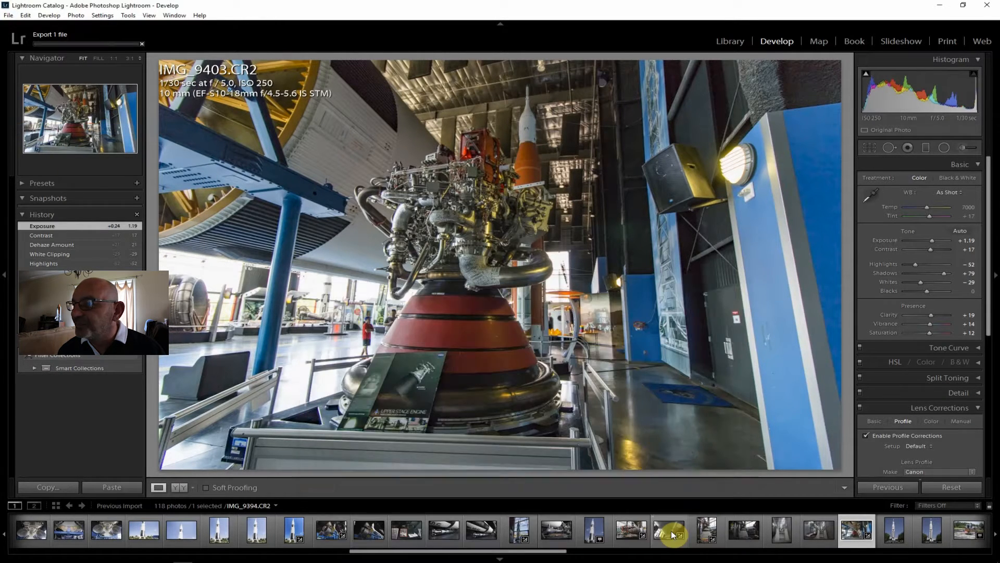
{"action": "left_click", "coordinate": [895, 530]}
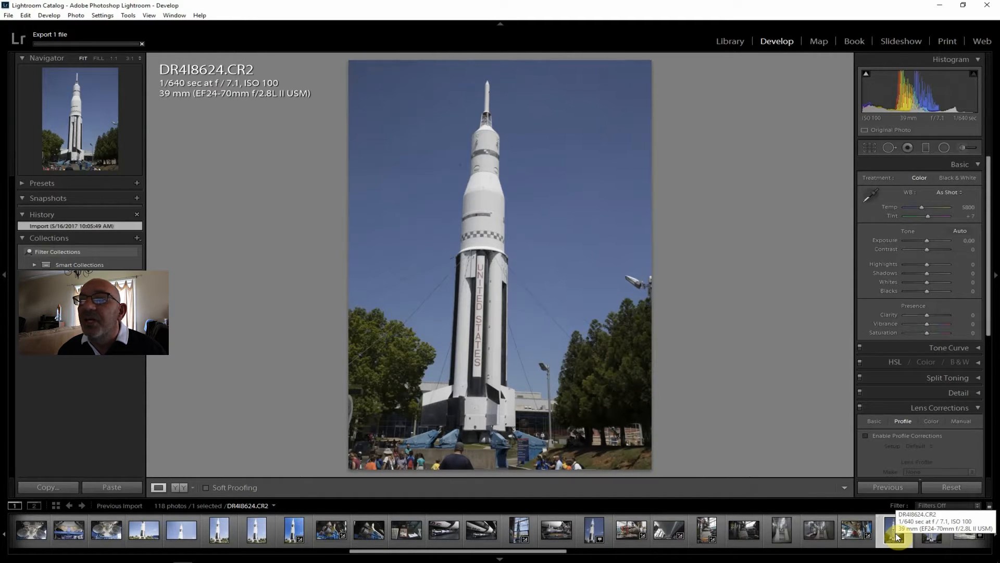
Open the rocket photo DR4I8625.CR2, enable lens profile corrections, and set Contrast +33, Clarity +36, Shadows +31 and Highlights -36
{"action": "left_click", "coordinate": [933, 535]}
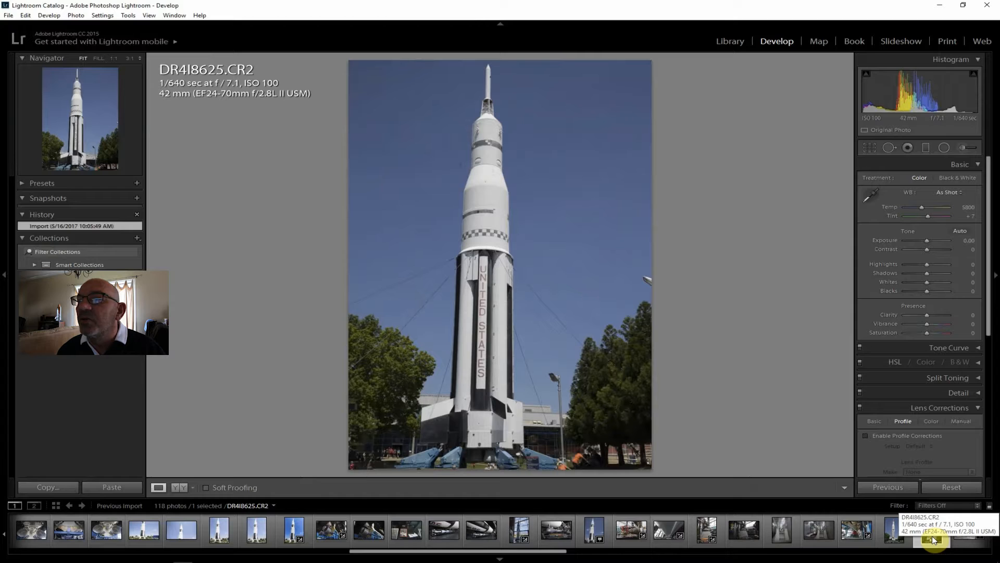
{"action": "left_click", "coordinate": [899, 433]}
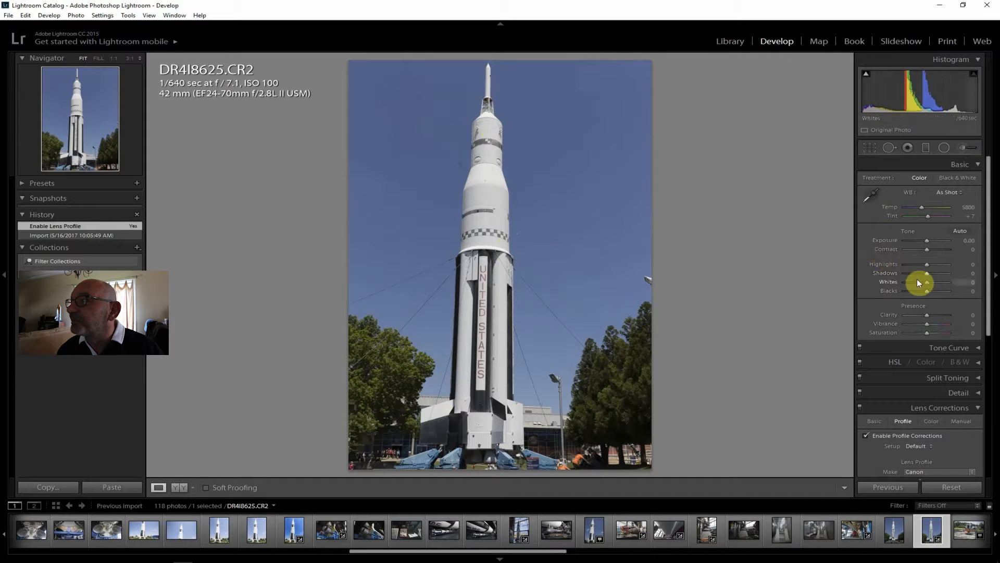
{"action": "left_click_drag", "start_coordinate": [930, 249], "coordinate": [934, 251]}
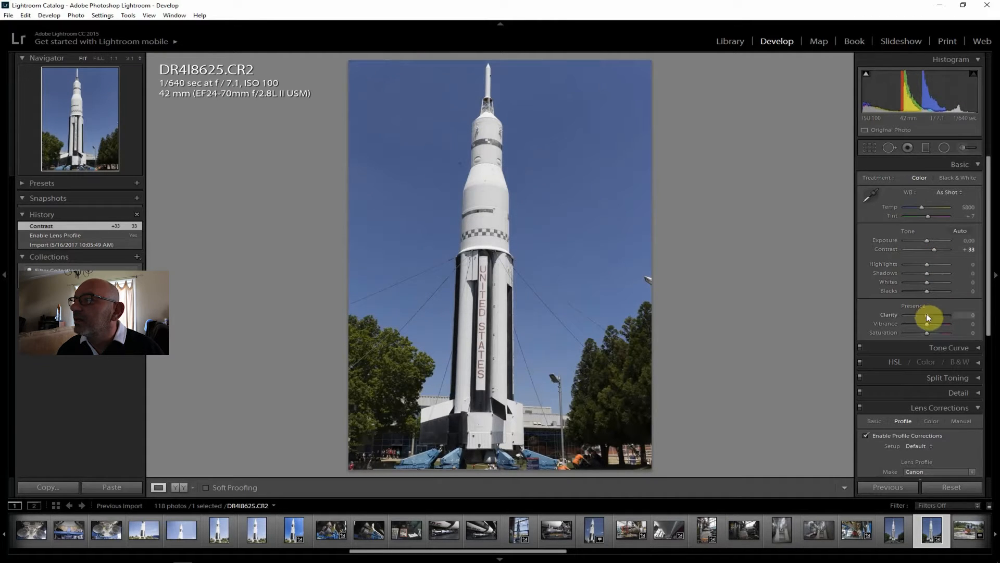
{"action": "left_click_drag", "start_coordinate": [932, 314], "coordinate": [934, 316]}
{"action": "mouse_move", "coordinate": [926, 273]}
{"action": "left_mouse_down"}
{"action": "mouse_move", "coordinate": [905, 261]}
{"action": "mouse_move", "coordinate": [920, 264]}
{"action": "left_mouse_up"}
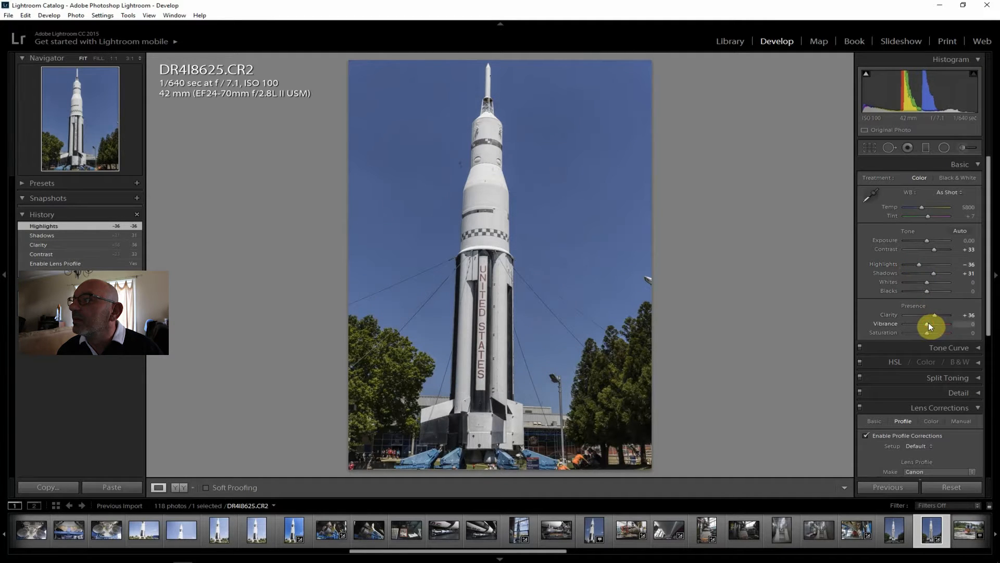
Set Vibrance +12, Saturation +10 and Dehaze +19 on DR4I8625.CR2
{"action": "left_click_drag", "start_coordinate": [930, 323], "coordinate": [930, 332]}
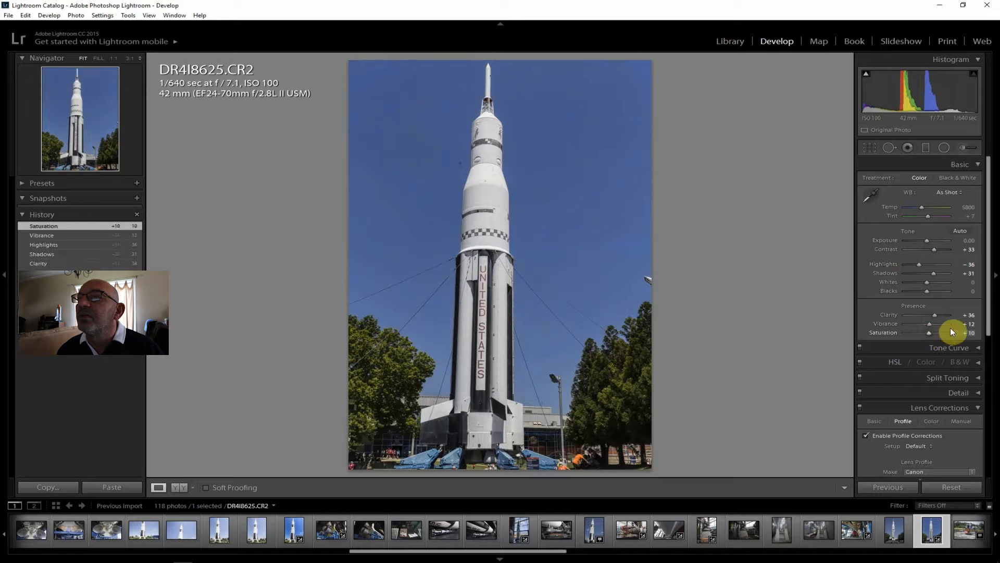
{"action": "left_click_drag", "start_coordinate": [985, 273], "coordinate": [988, 460]}
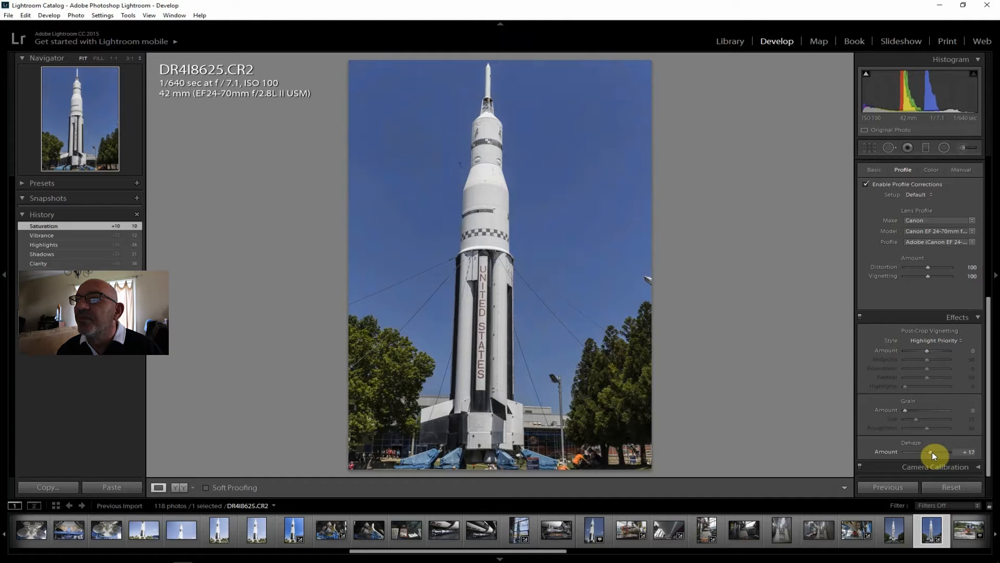
{"action": "left_click_drag", "start_coordinate": [931, 451], "coordinate": [932, 451]}
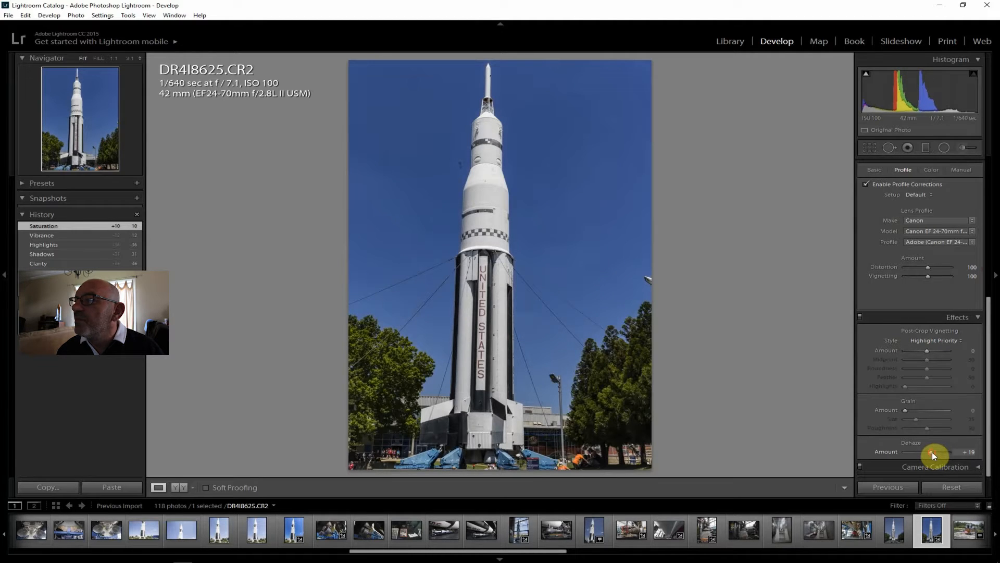
Brighten DR4I8625.CR2 by setting Shadows +55 and Exposure +0.24
{"action": "left_click_drag", "start_coordinate": [988, 425], "coordinate": [989, 236]}
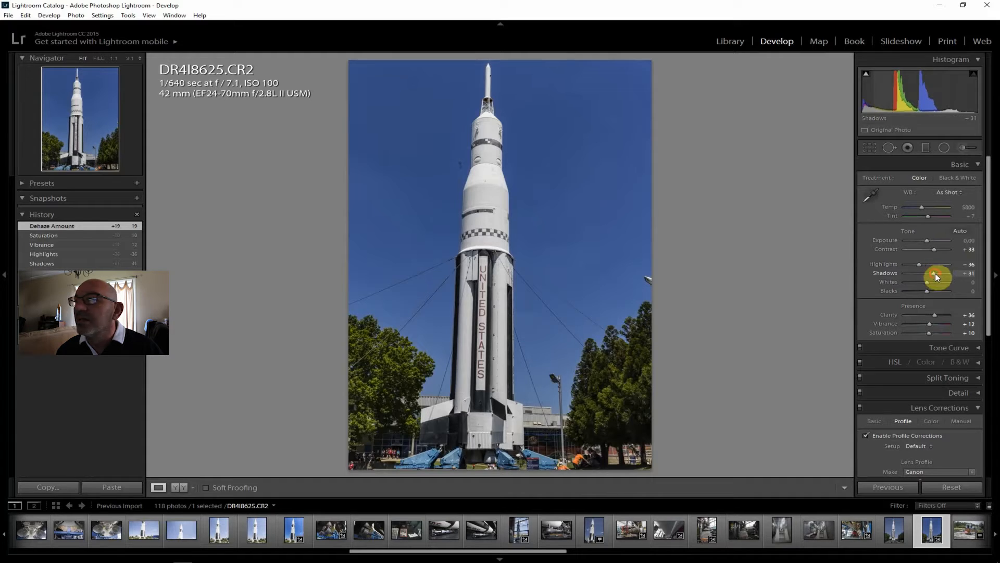
{"action": "left_click_drag", "start_coordinate": [937, 273], "coordinate": [940, 274]}
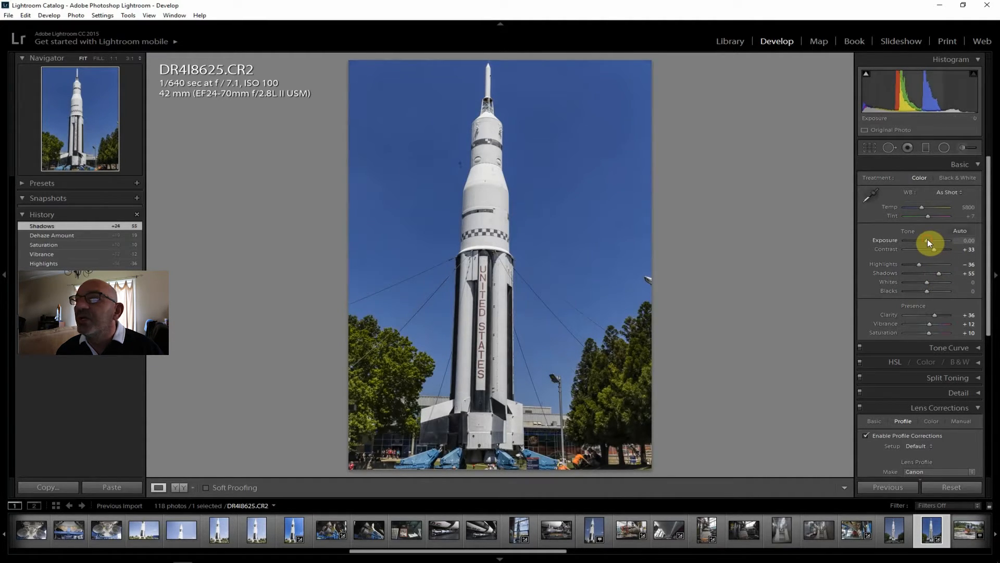
{"action": "left_click_drag", "start_coordinate": [929, 240], "coordinate": [929, 240]}
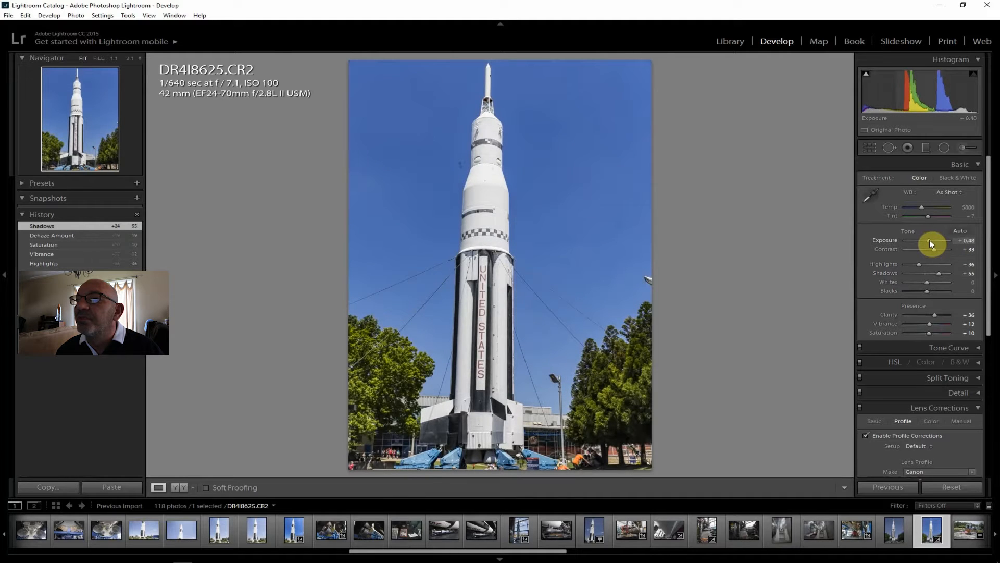
{"action": "left_click_drag", "start_coordinate": [930, 239], "coordinate": [929, 239]}
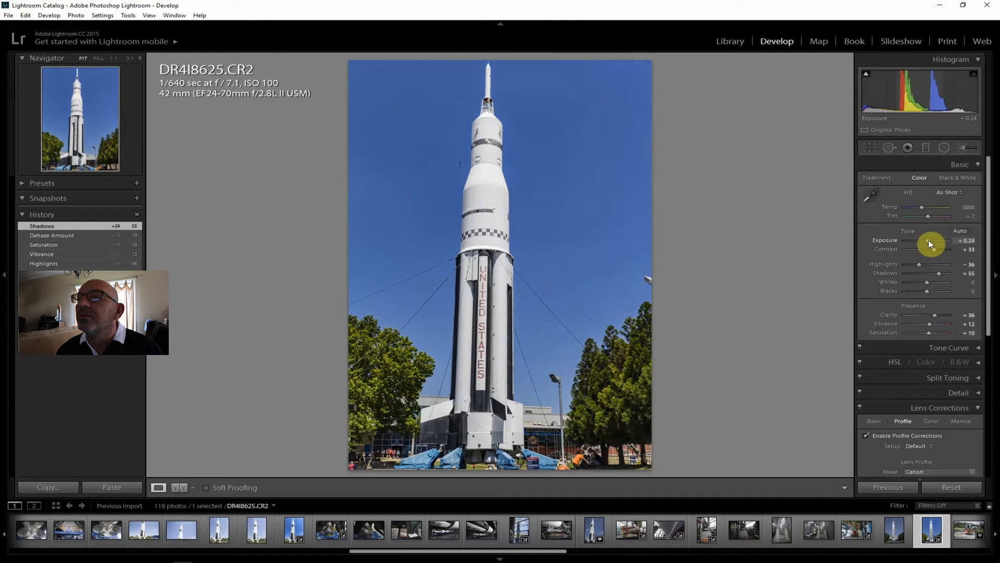
{"action": "left_click_drag", "start_coordinate": [928, 240], "coordinate": [928, 240]}
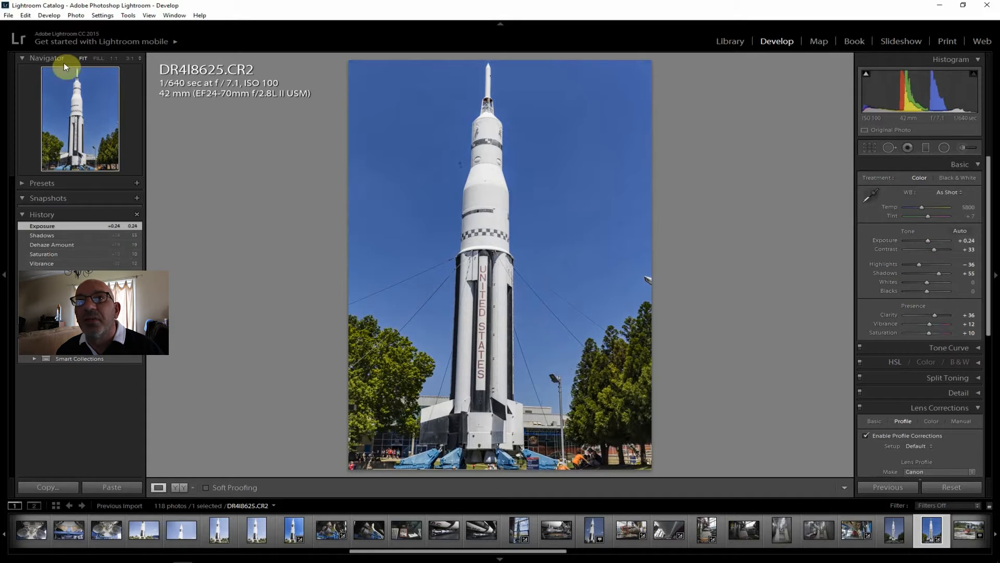
Export DR4I8625.CR2 to the J:\ToPost folder on the hard drive
{"action": "left_click", "coordinate": [8, 15]}
{"action": "left_click", "coordinate": [32, 129]}
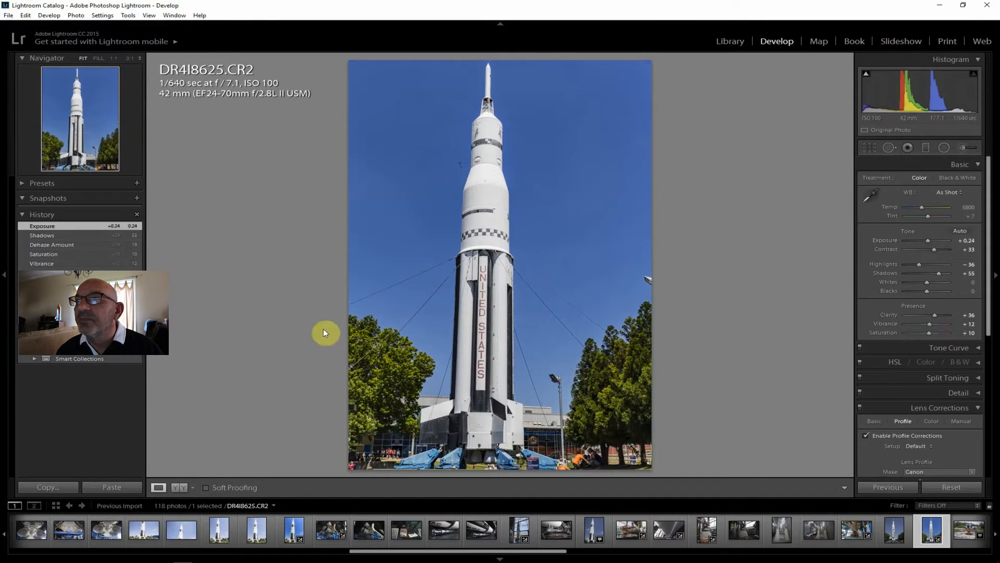
{"action": "left_click", "coordinate": [666, 532]}
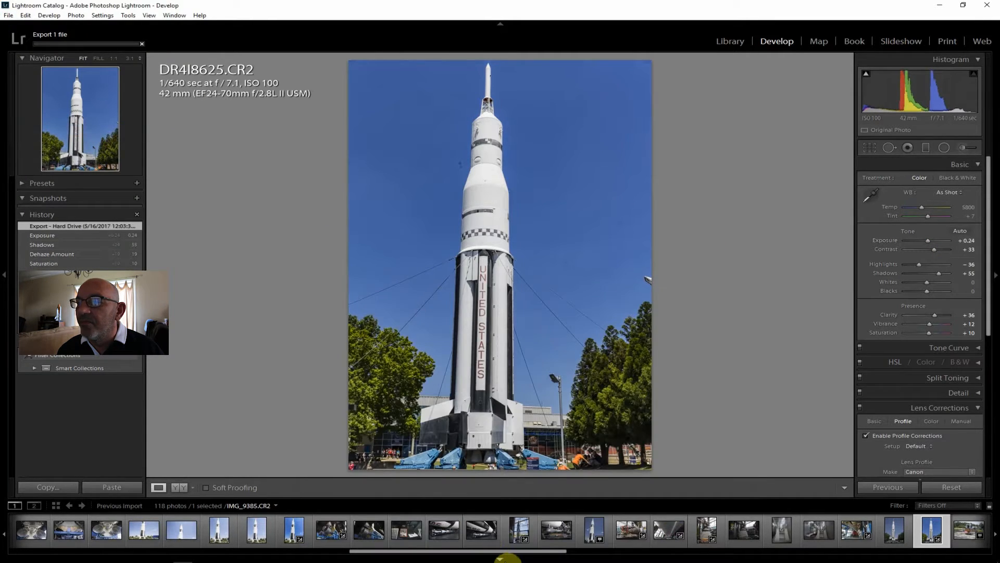
Enable lens profile corrections on the lunar module photo DR4I8626.CR2 and the engine photo _MG_9406.CR2, and raise the Shadows of _MG_9406.CR2
{"action": "left_click_drag", "start_coordinate": [538, 558], "coordinate": [653, 558]}
{"action": "left_click", "coordinate": [474, 531]}
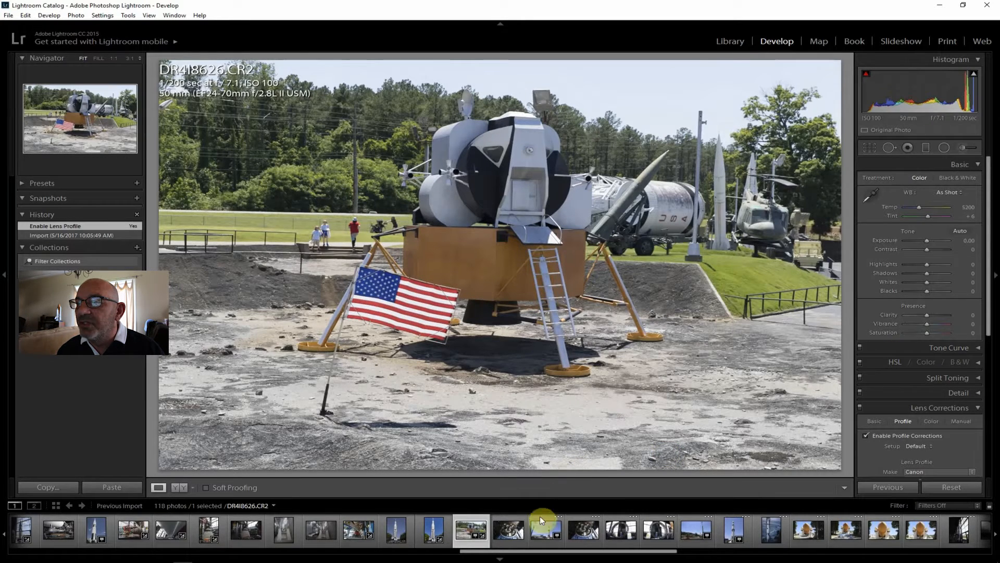
{"action": "left_click", "coordinate": [506, 529]}
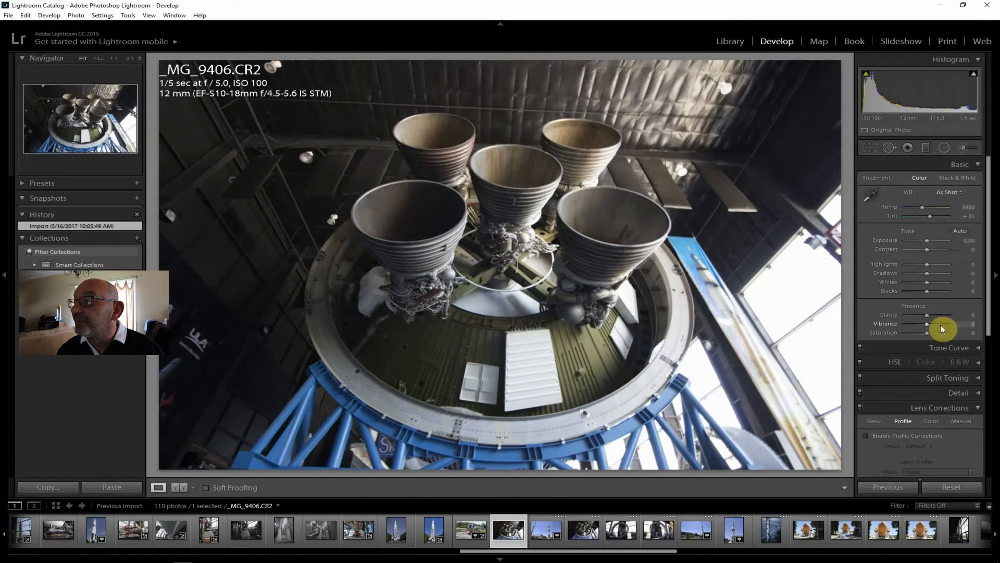
{"action": "left_click", "coordinate": [893, 437]}
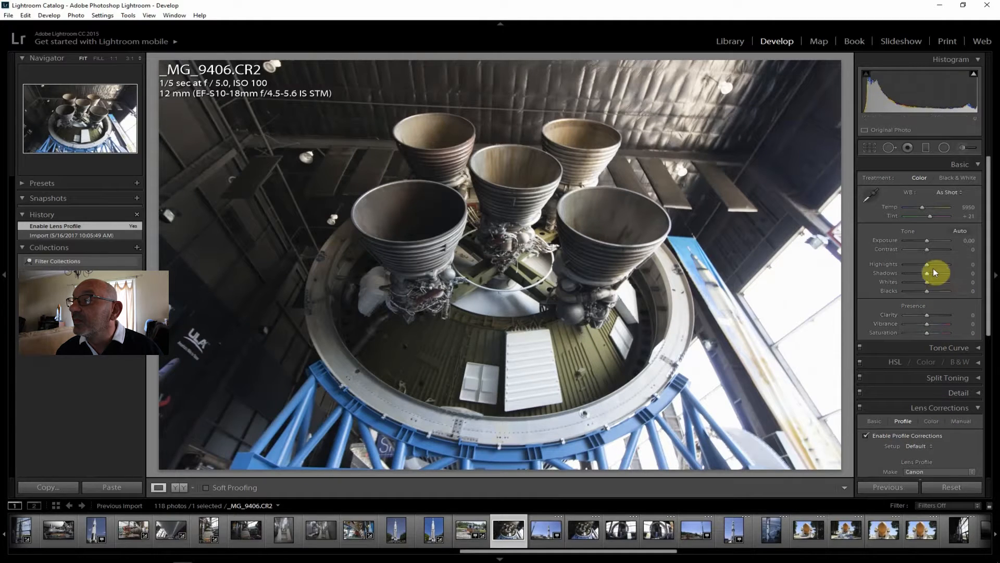
{"action": "left_click_drag", "start_coordinate": [927, 274], "coordinate": [934, 275]}
Compare the engine photos _MG_9407.CR2 and _MG_9406.CR2, and return to _MG_9407.CR2
{"action": "left_click", "coordinate": [582, 531]}
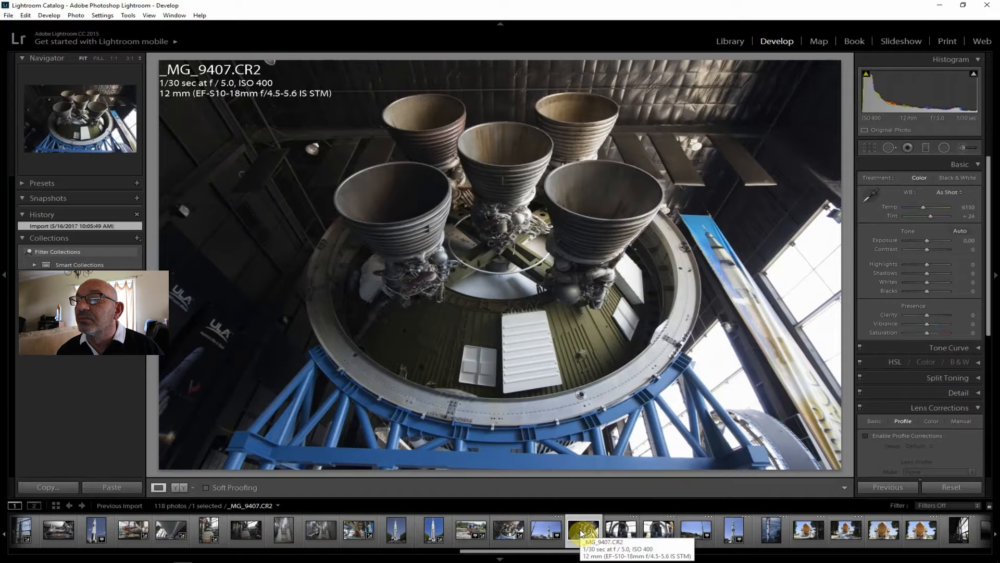
{"action": "left_click", "coordinate": [502, 528]}
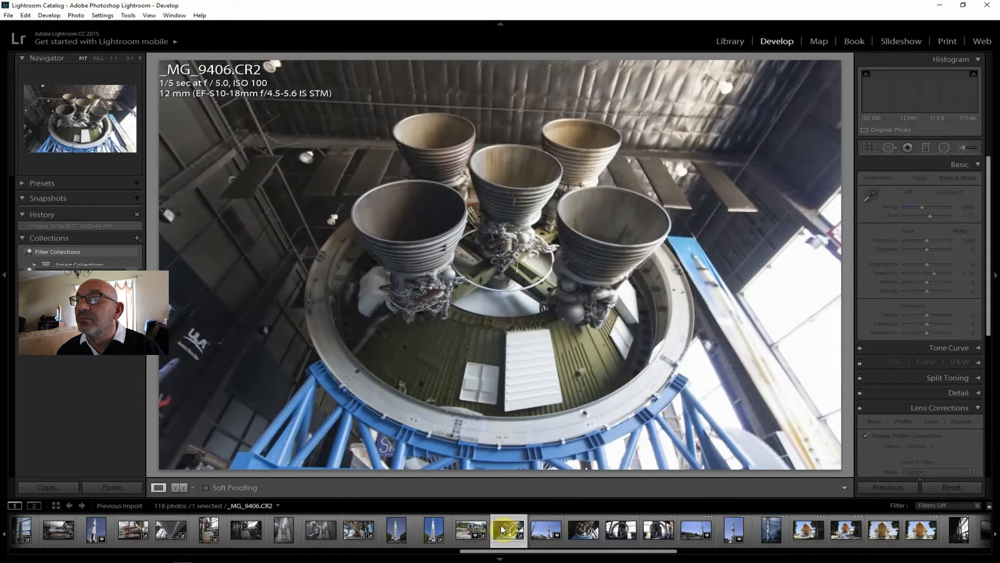
{"action": "left_click", "coordinate": [573, 530]}
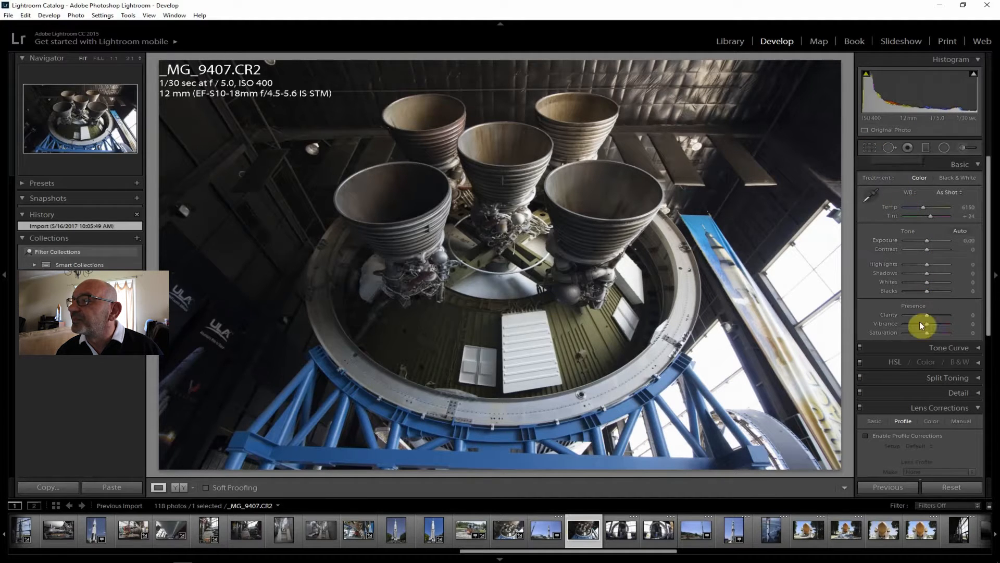
Enable lens profile corrections on _MG_9407.CR2 and set Shadows +55, Highlights -69, Whites -48, Clarity +31, Contrast +24, Vibrance +14 and Saturation +10
{"action": "left_click", "coordinate": [909, 435]}
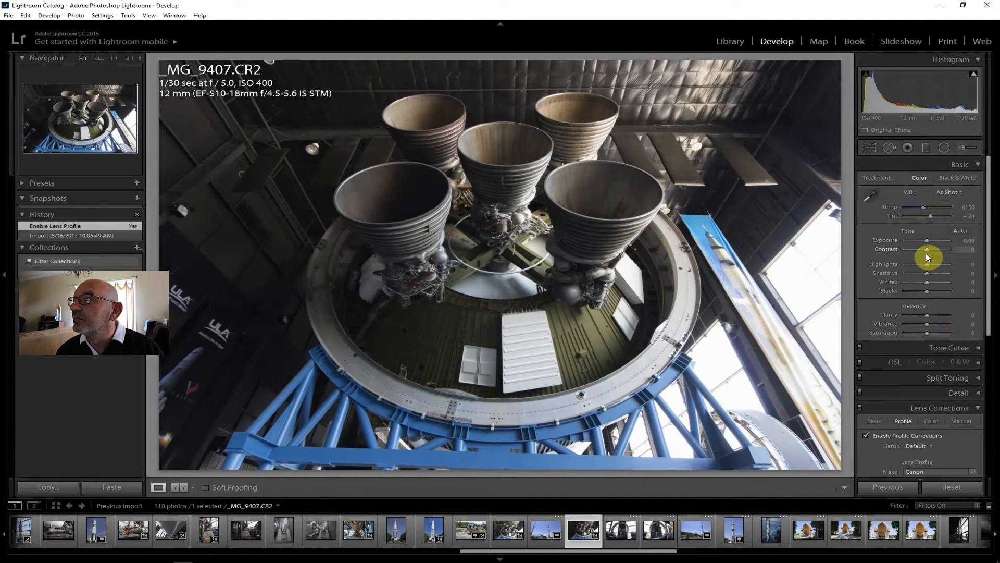
{"action": "mouse_move", "coordinate": [927, 274]}
{"action": "left_mouse_down"}
{"action": "mouse_move", "coordinate": [943, 276]}
{"action": "mouse_move", "coordinate": [908, 264]}
{"action": "mouse_move", "coordinate": [915, 281]}
{"action": "left_mouse_up"}
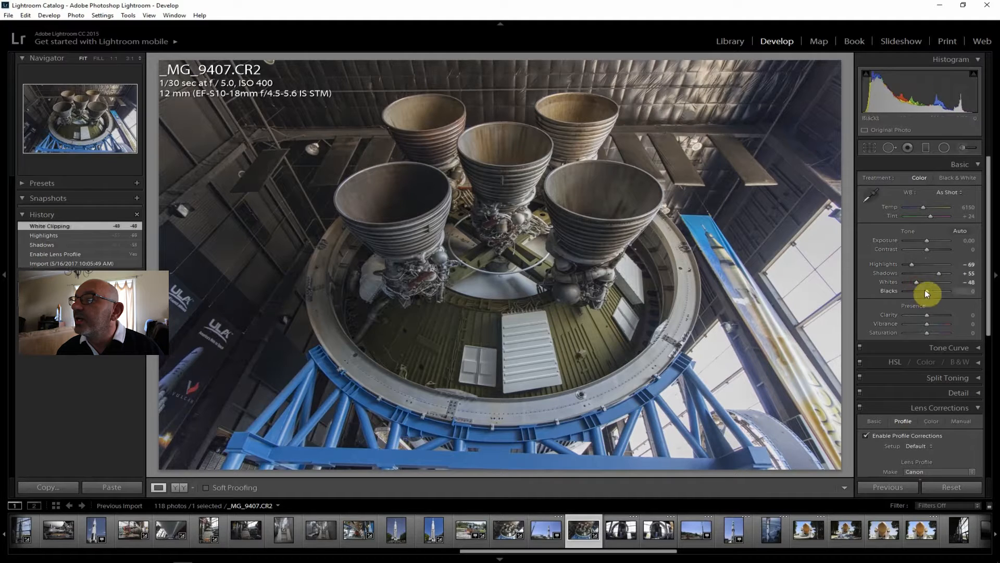
{"action": "left_click_drag", "start_coordinate": [929, 316], "coordinate": [934, 315]}
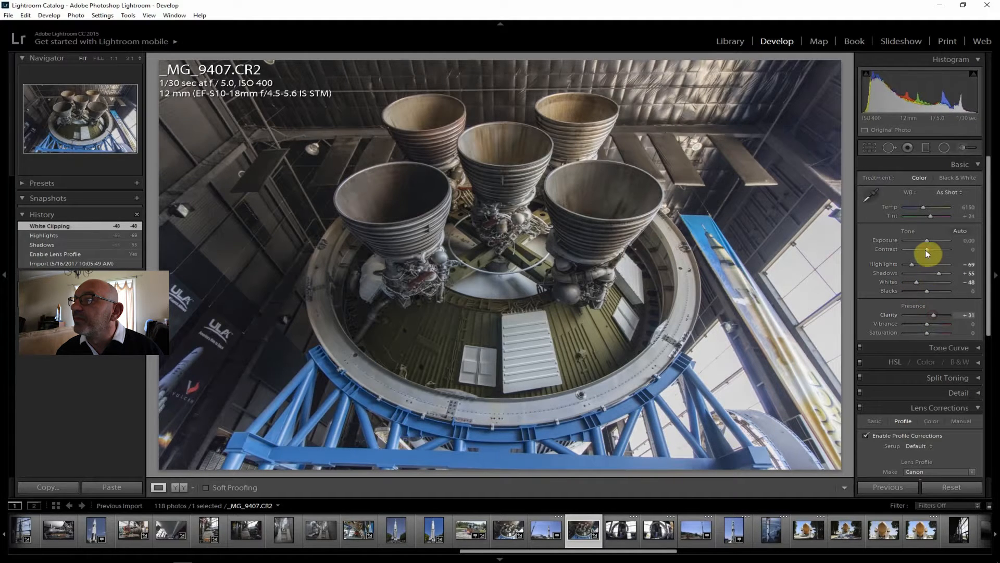
{"action": "left_click_drag", "start_coordinate": [927, 249], "coordinate": [930, 250]}
{"action": "left_click_drag", "start_coordinate": [928, 322], "coordinate": [929, 333]}
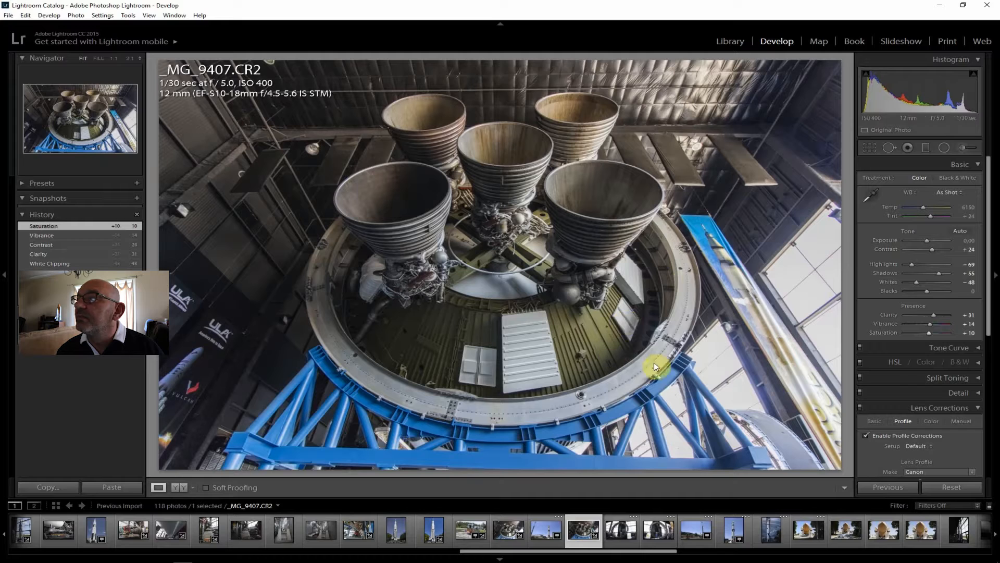
Set Dehaze +14 and Shadows +64 on _MG_9407.CR2
{"action": "scroll", "coordinate": [989, 224], "scroll_direction": "down", "scroll_amount": 5}
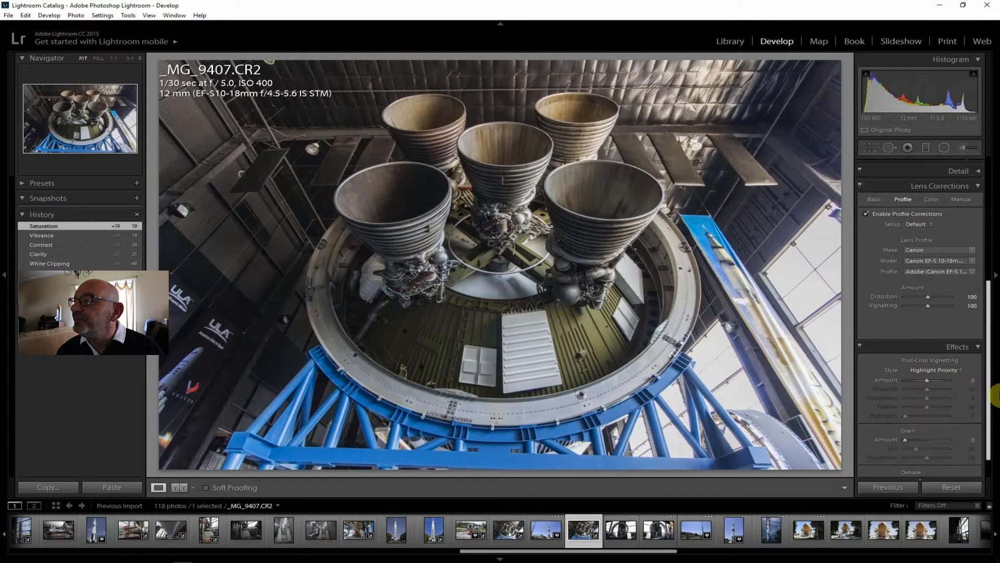
{"action": "left_click_drag", "start_coordinate": [927, 453], "coordinate": [931, 451]}
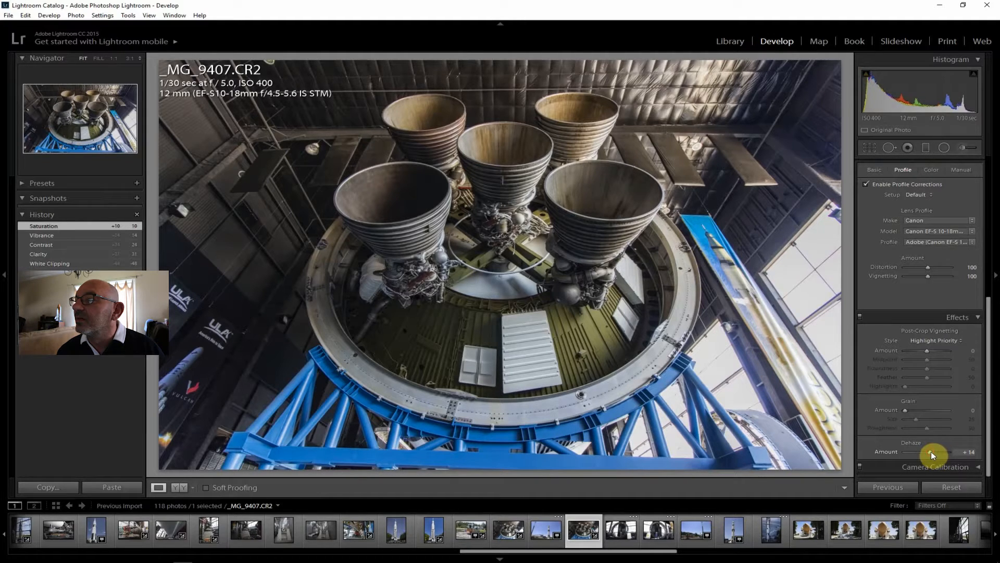
{"action": "left_click_drag", "start_coordinate": [989, 424], "coordinate": [995, 219]}
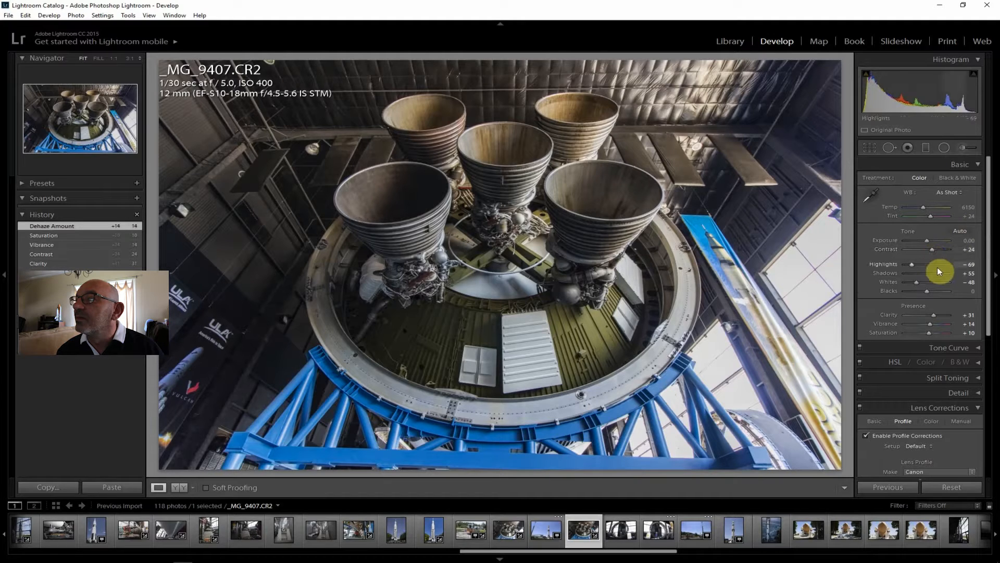
{"action": "left_click_drag", "start_coordinate": [939, 274], "coordinate": [941, 274]}
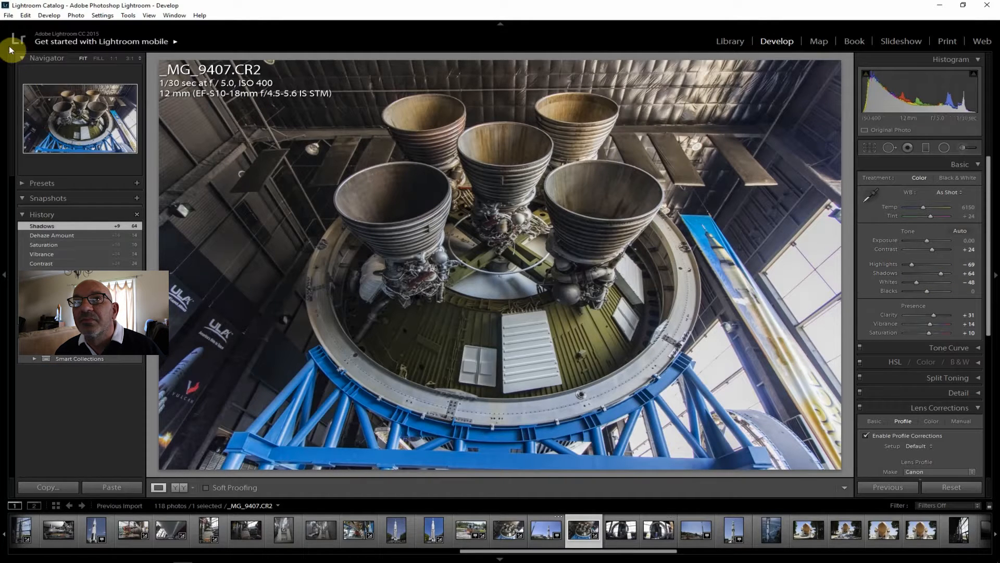
Export _MG_9407.CR2 to the J:\ToPost folder on the hard drive
{"action": "left_click", "coordinate": [8, 15]}
{"action": "left_click", "coordinate": [26, 128]}
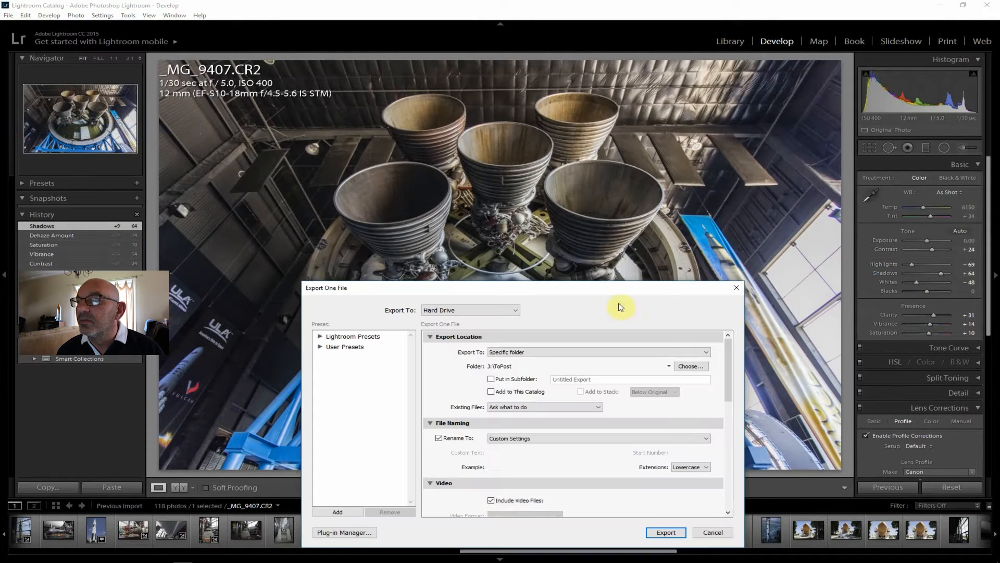
{"action": "left_click", "coordinate": [667, 532]}
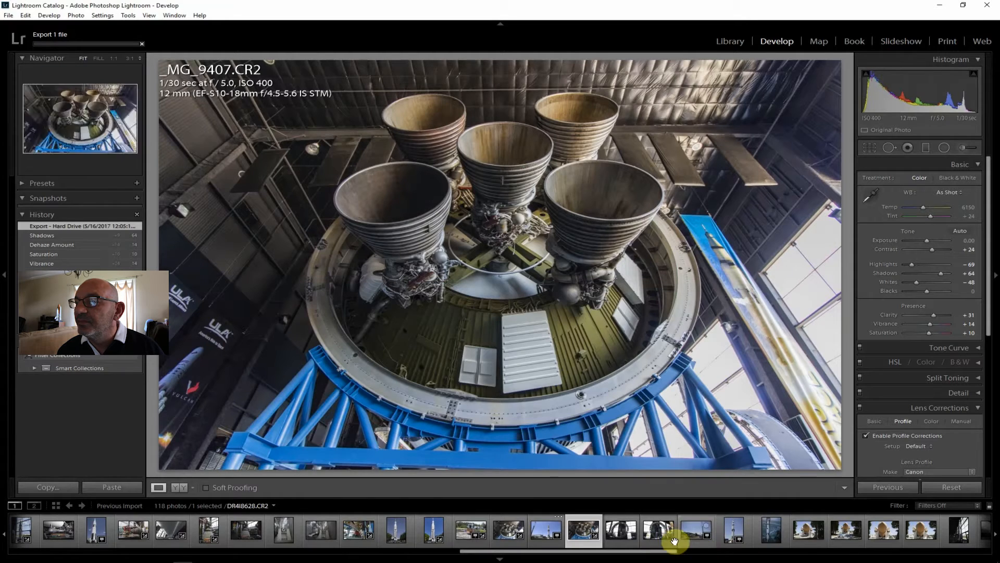
Review the following photos one by one, from _MG_9409.CR2 through DR4I8628.CR2, DR4I8629.CR2 and _MG_9411.CR2 to the shuttle fuel tank photo DR4I8630.CR2
{"action": "left_click", "coordinate": [658, 531]}
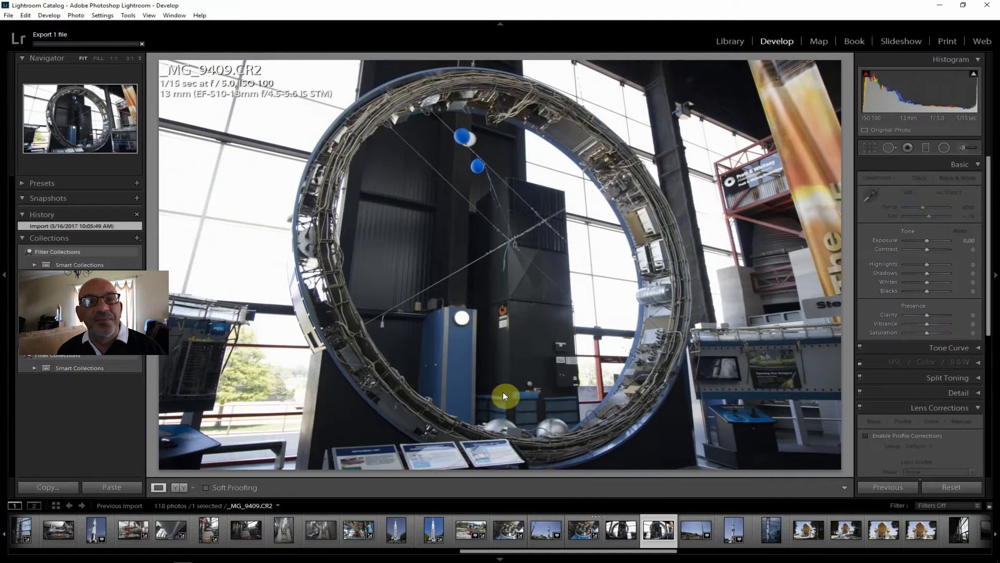
{"action": "left_click", "coordinate": [696, 527]}
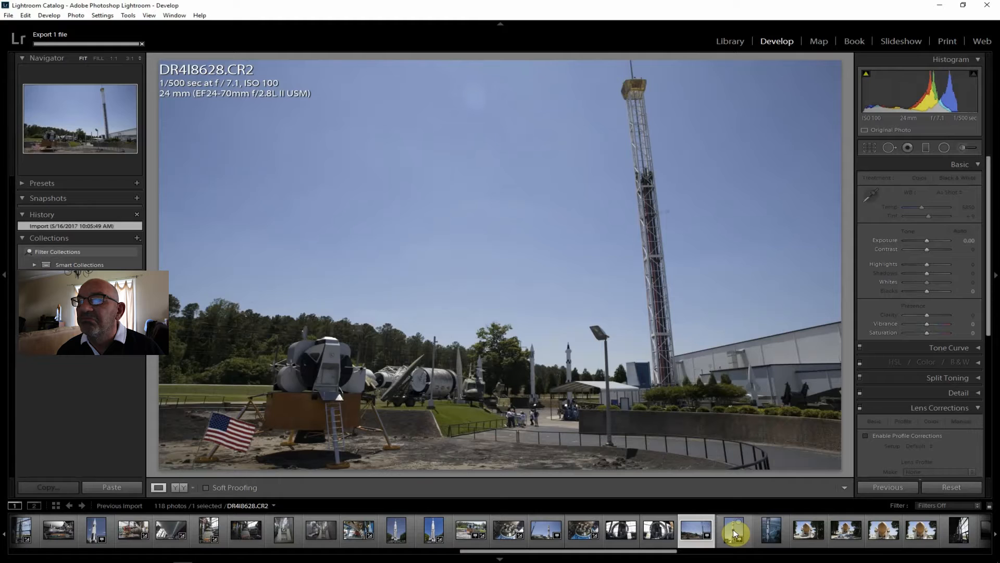
{"action": "left_click", "coordinate": [733, 529]}
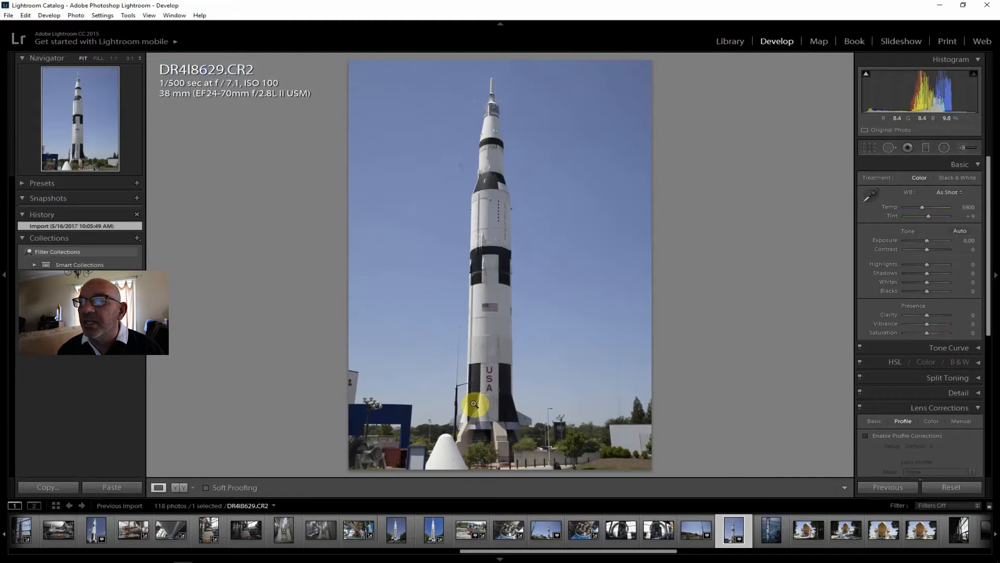
{"action": "left_click", "coordinate": [770, 532]}
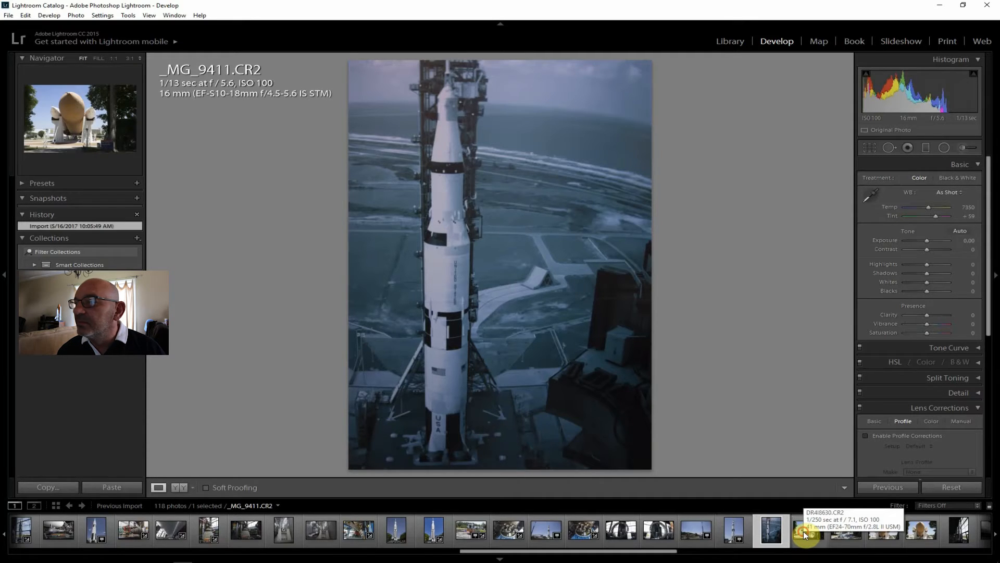
{"action": "left_click", "coordinate": [804, 530]}
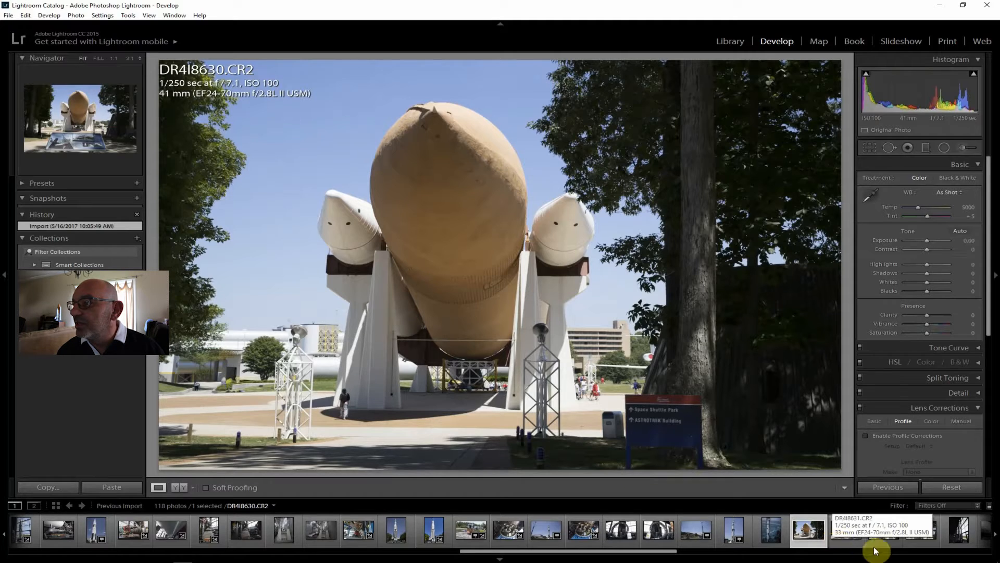
Compare the fuel tank photos DR4I8632.CR2 and DR4I8633.CR2 with the wider shot DR4I8631.CR2 that includes the information sign
{"action": "left_click", "coordinate": [883, 531]}
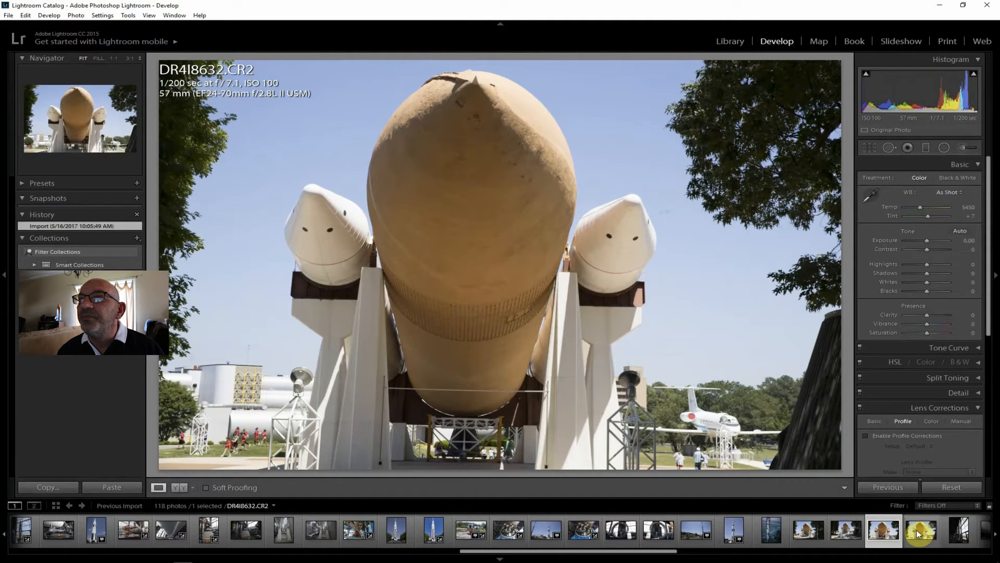
{"action": "left_click", "coordinate": [917, 529]}
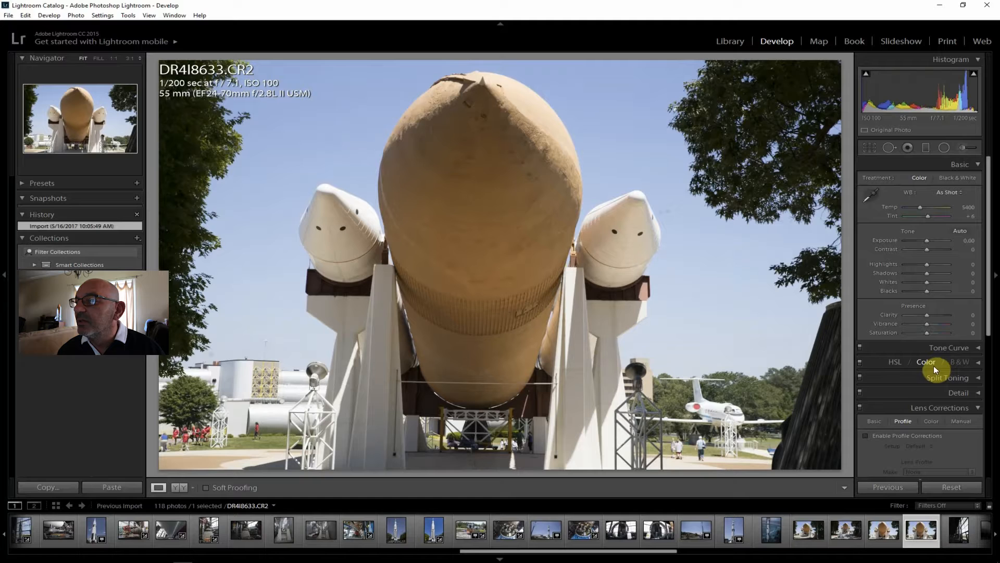
{"action": "left_click", "coordinate": [856, 527]}
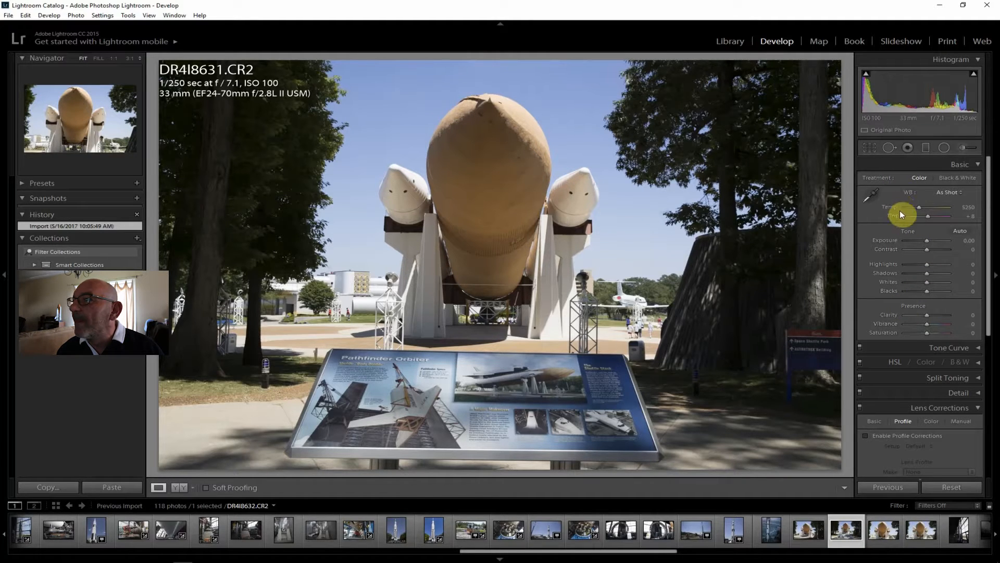
Straighten DR4I8631.CR2 by -1.80 degrees along the upper edge of the Pathfinder Orbiter sign and apply the crop
{"action": "left_click", "coordinate": [869, 148]}
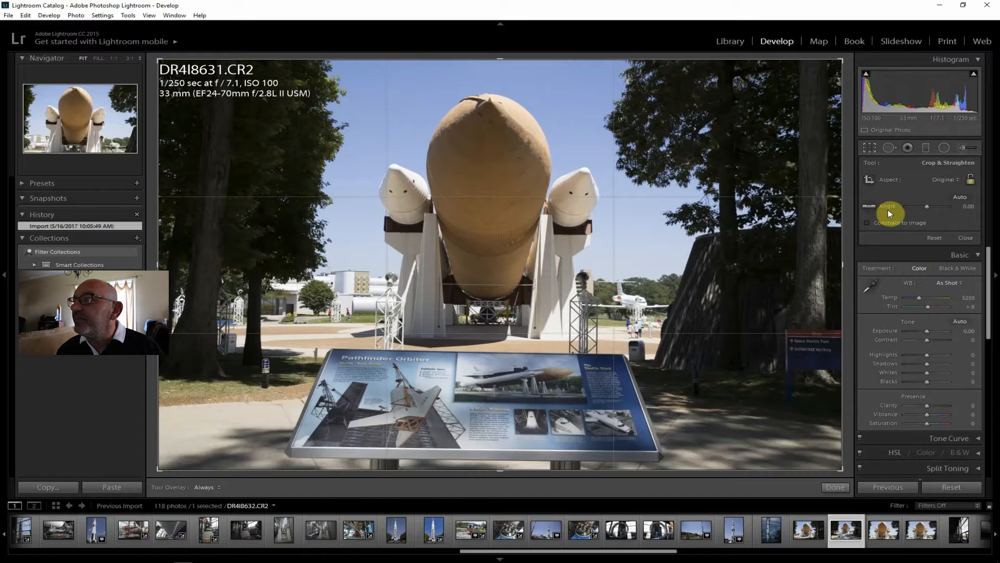
{"action": "left_click", "coordinate": [873, 205]}
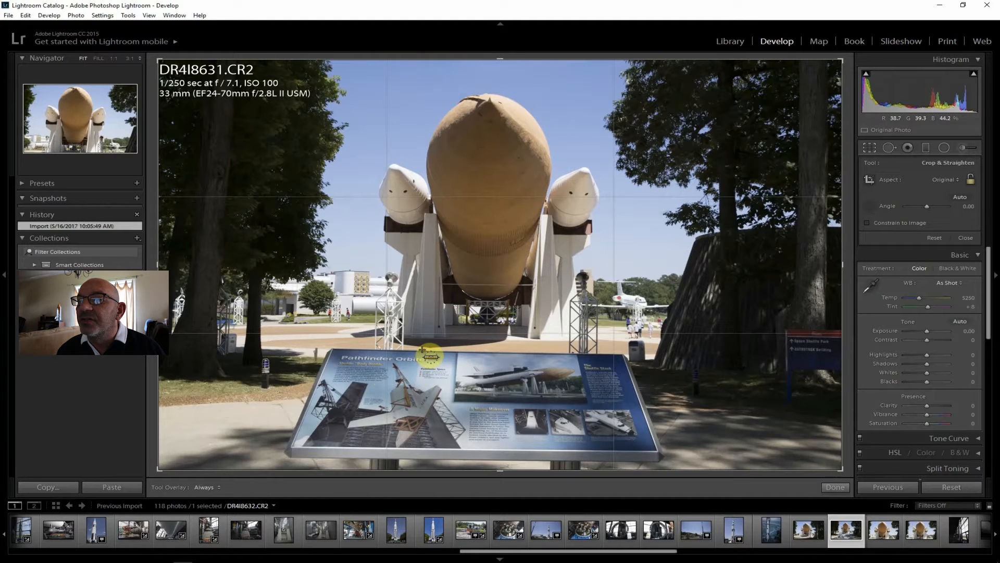
{"action": "left_click_drag", "start_coordinate": [422, 350], "coordinate": [555, 353]}
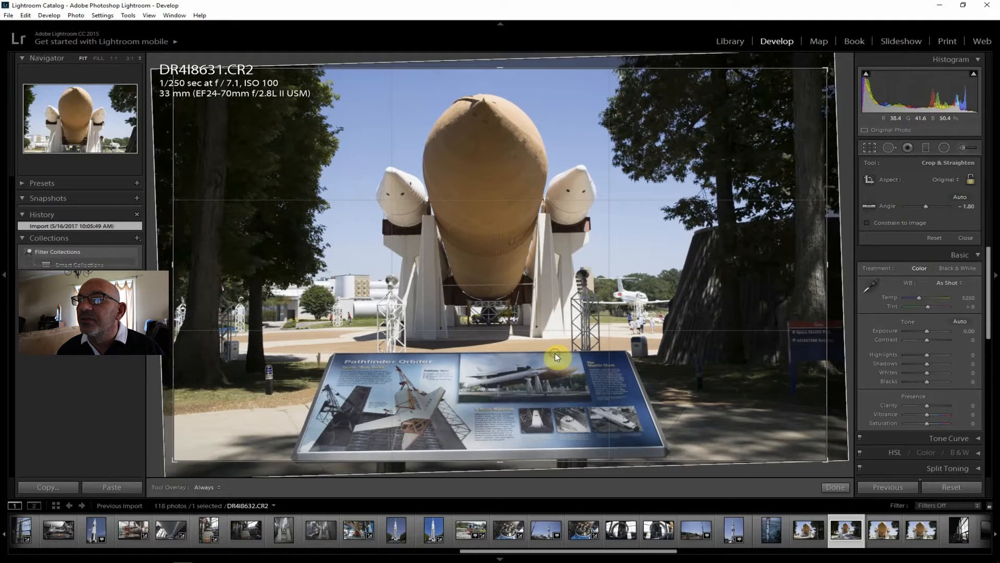
{"action": "key", "text": "Return"}
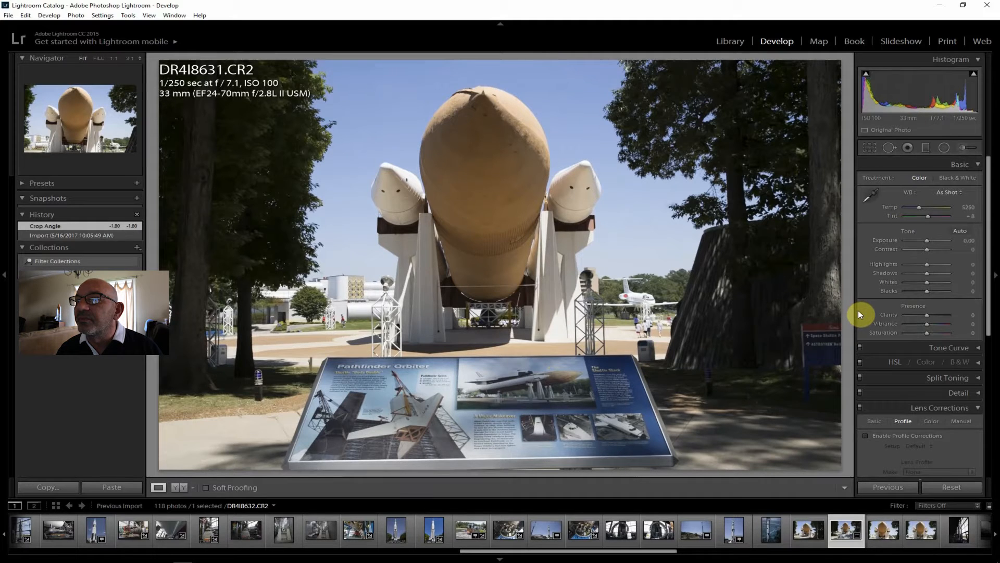
Enable lens profile corrections on DR4I8631.CR2 and set Shadows +55, Highlights -60, Contrast +29, Clarity +31, Vibrance +12 and Saturation +12
{"action": "left_click", "coordinate": [892, 435]}
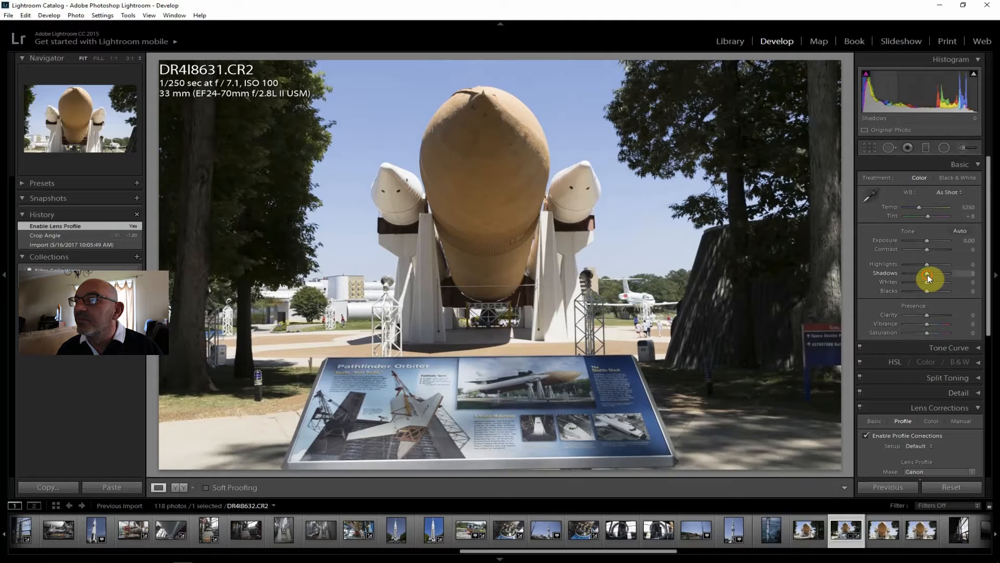
{"action": "left_click_drag", "start_coordinate": [937, 274], "coordinate": [932, 249]}
{"action": "left_click_drag", "start_coordinate": [927, 316], "coordinate": [930, 333]}
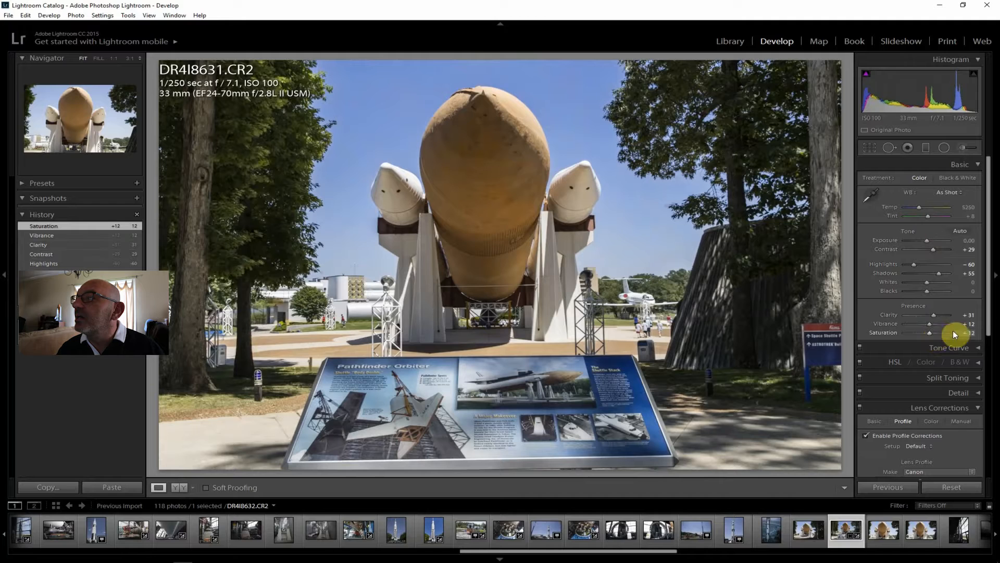
Set Dehaze +19 and Shadows +67 on DR4I8631.CR2
{"action": "left_click_drag", "start_coordinate": [985, 284], "coordinate": [988, 465]}
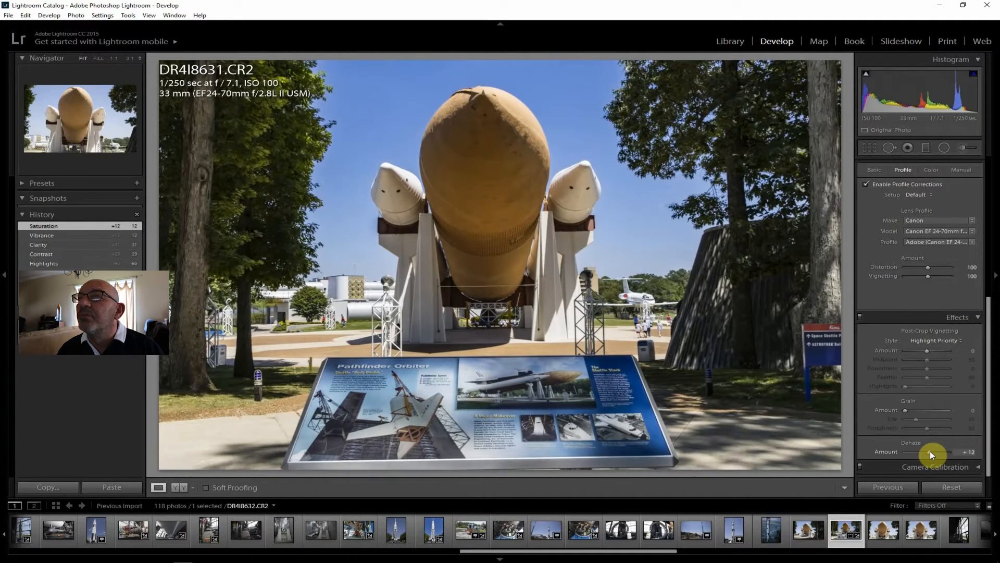
{"action": "left_click_drag", "start_coordinate": [930, 452], "coordinate": [933, 453]}
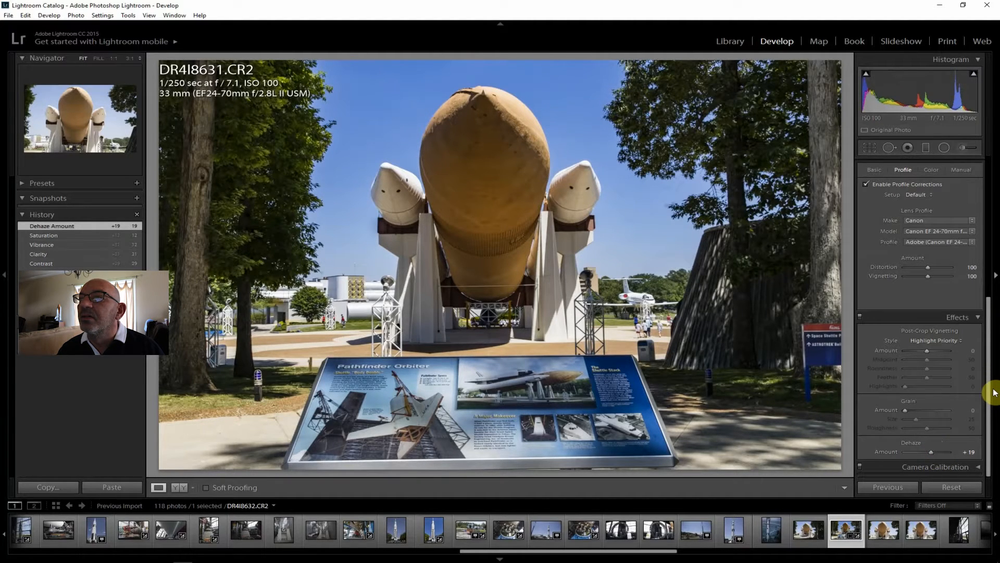
{"action": "left_click_drag", "start_coordinate": [989, 384], "coordinate": [990, 225]}
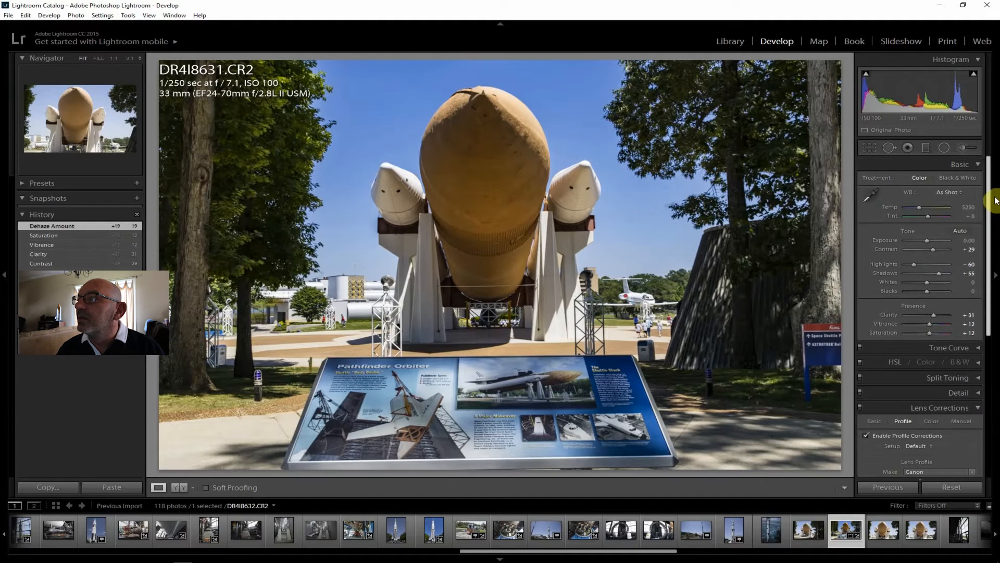
{"action": "left_click_drag", "start_coordinate": [939, 273], "coordinate": [941, 273]}
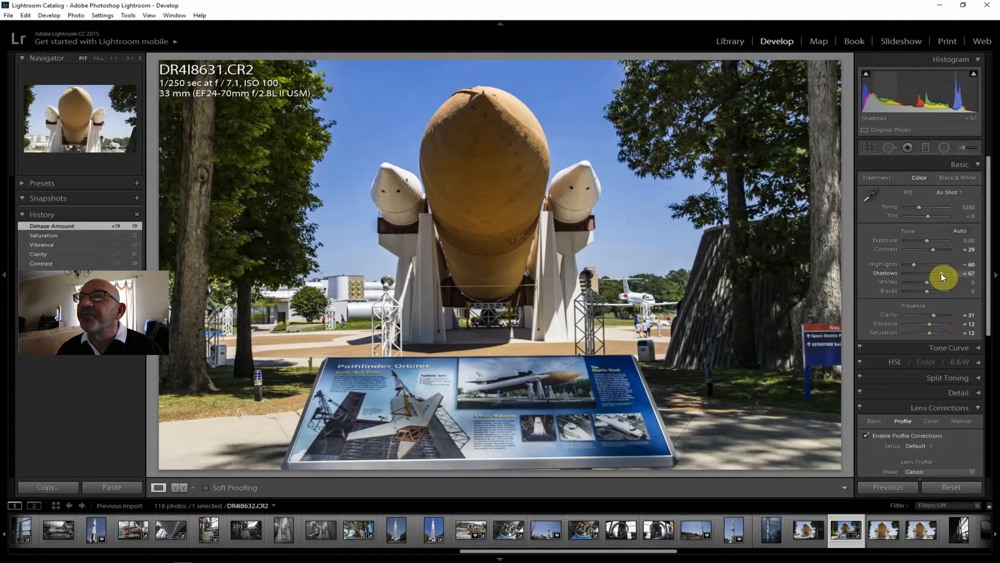
{"action": "left_click_drag", "start_coordinate": [941, 273], "coordinate": [937, 273]}
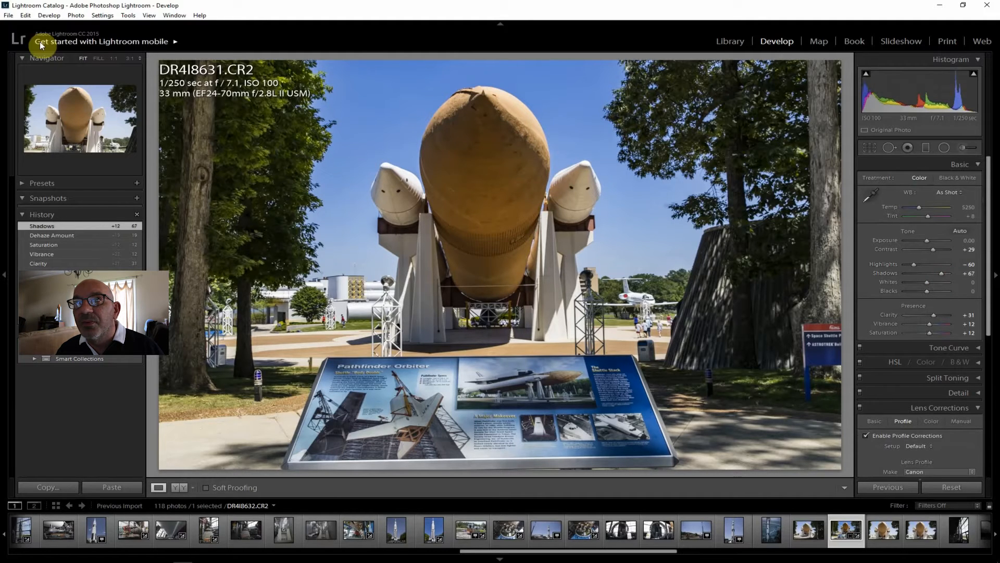
Export DR4I8631.CR2 to the hard drive
{"action": "left_click", "coordinate": [8, 16]}
{"action": "left_click", "coordinate": [31, 128]}
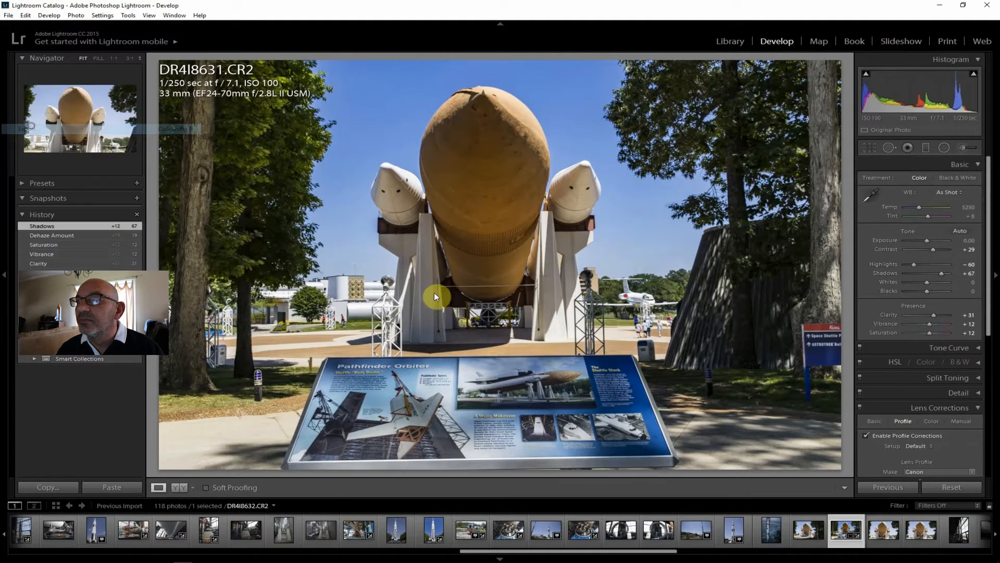
{"action": "left_click", "coordinate": [666, 533]}
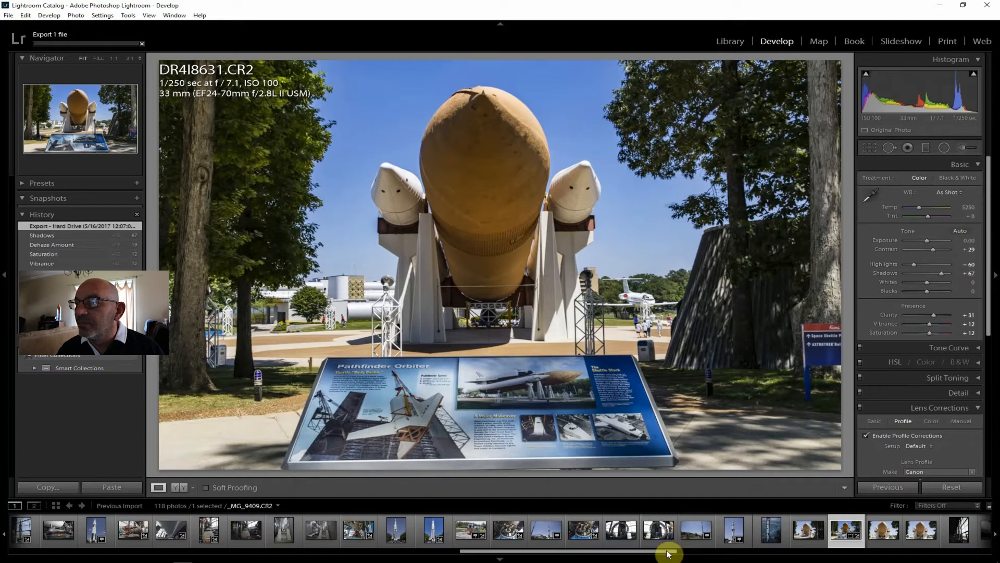
Review the indoor rocket photos _MG_9414.CR2 through _MG_9418.CR2 and the outdoor shuttle photo DR4I8635.CR2 for shots worth editing
{"action": "scroll", "coordinate": [672, 556], "scroll_direction": "right", "scroll_amount": 1}
{"action": "left_click_drag", "start_coordinate": [672, 557], "coordinate": [718, 557]}
{"action": "left_click", "coordinate": [607, 531]}
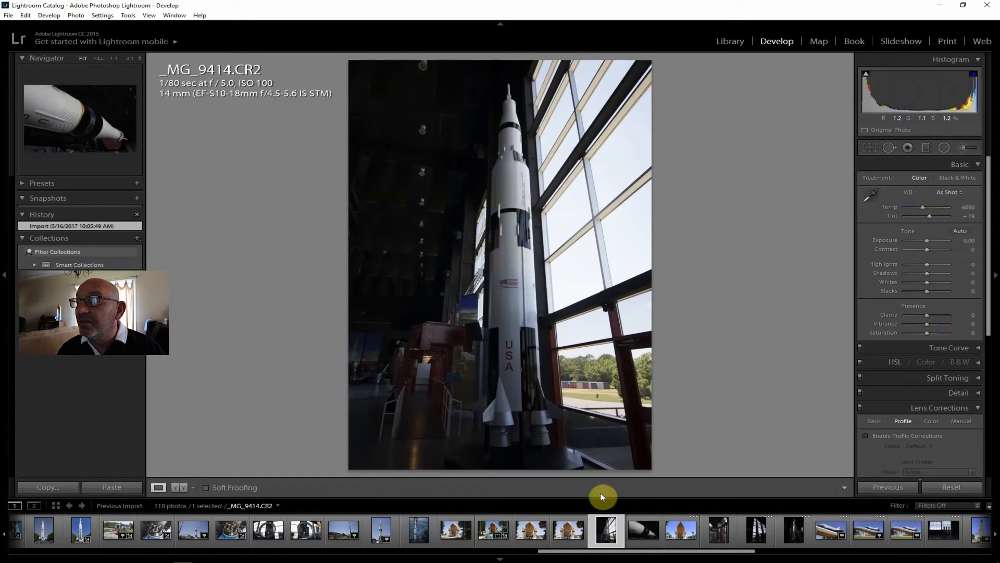
{"action": "left_click", "coordinate": [645, 537]}
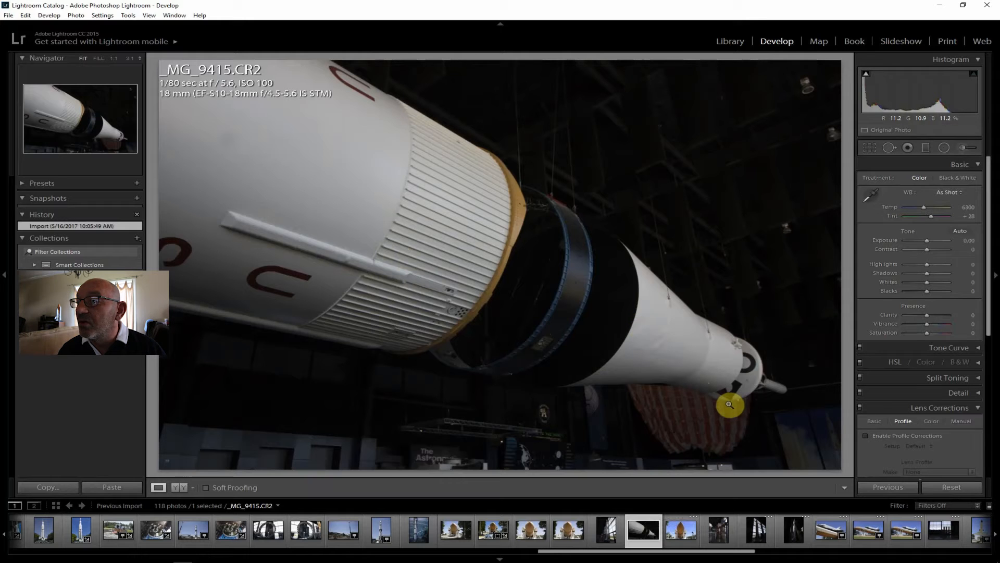
{"action": "left_click", "coordinate": [717, 537]}
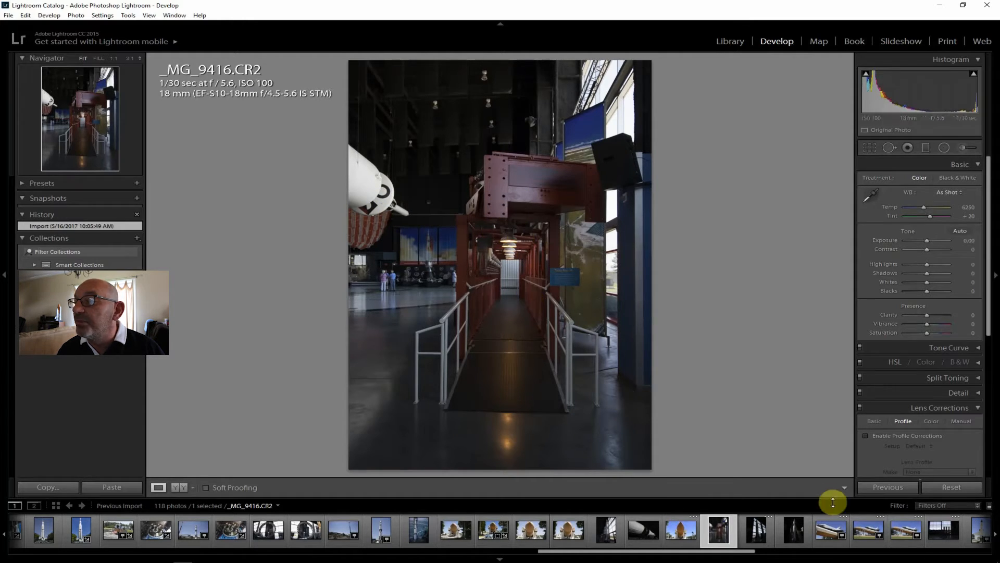
{"action": "left_click", "coordinate": [794, 530]}
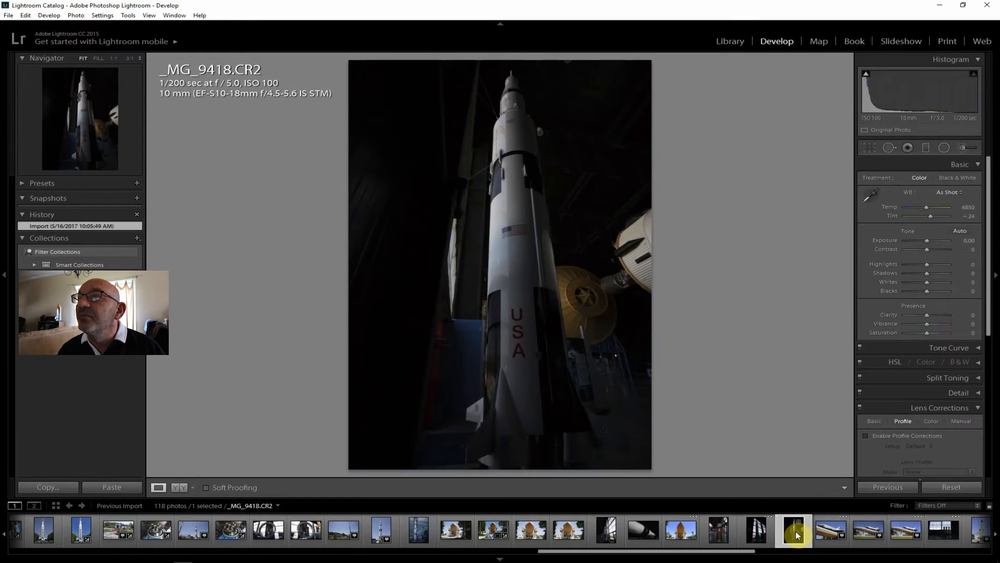
{"action": "left_click", "coordinate": [757, 531]}
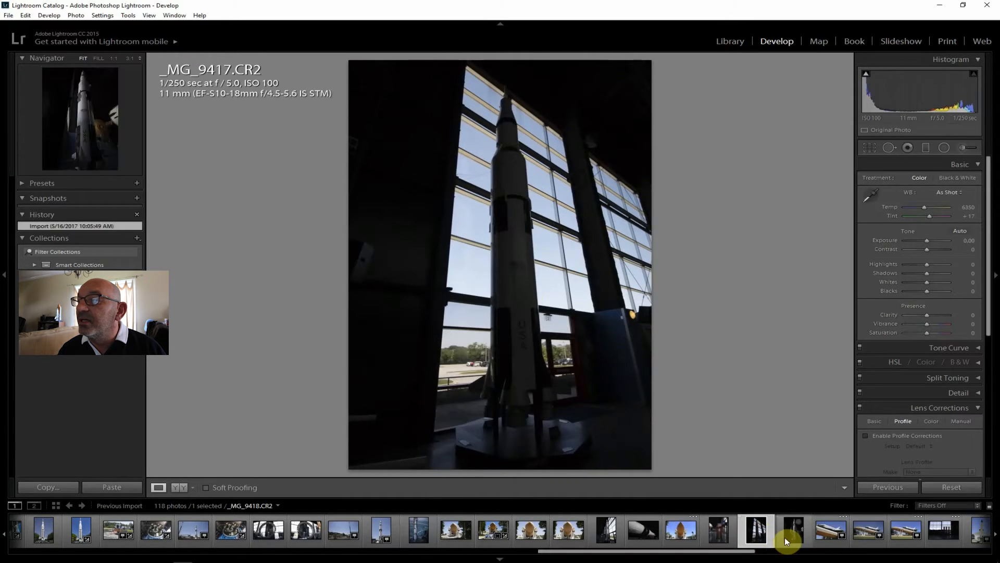
{"action": "left_click", "coordinate": [785, 536]}
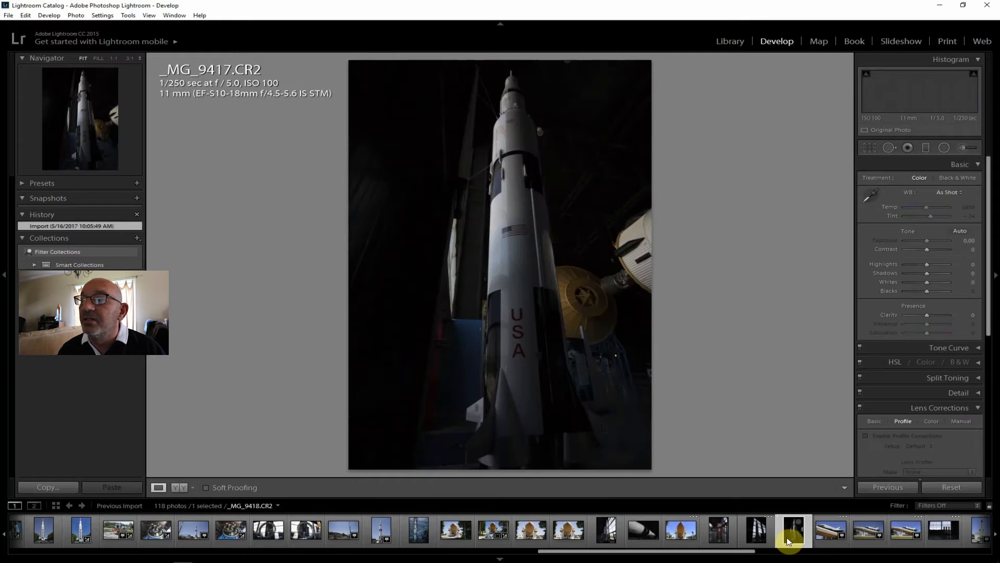
{"action": "left_click", "coordinate": [829, 531]}
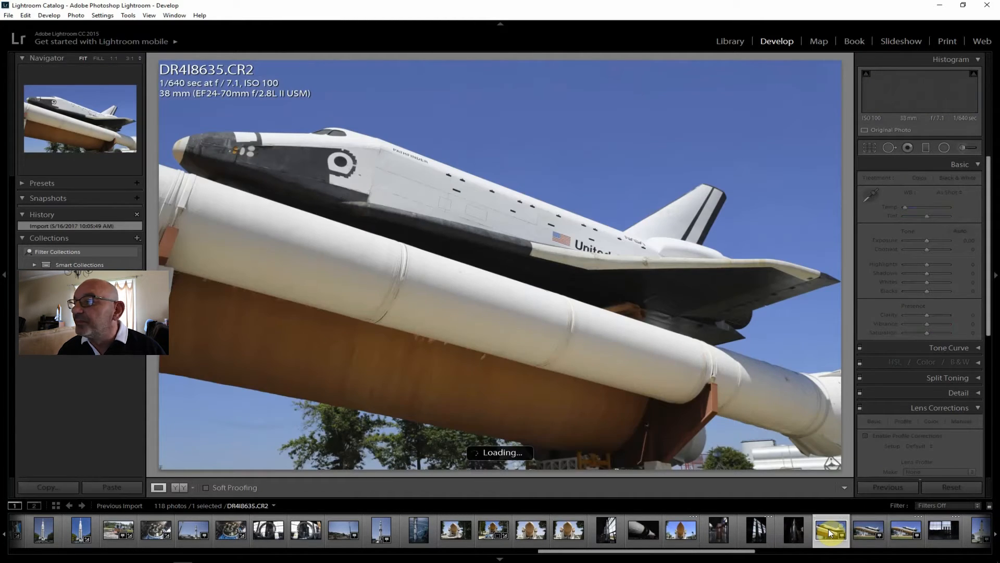
Enable lens profile corrections on DR4I8637.CR2 and set Shadows +33, Contrast +40, Clarity +24, Vibrance +14, Saturation +7 and Highlights -60
{"action": "left_click", "coordinate": [906, 533]}
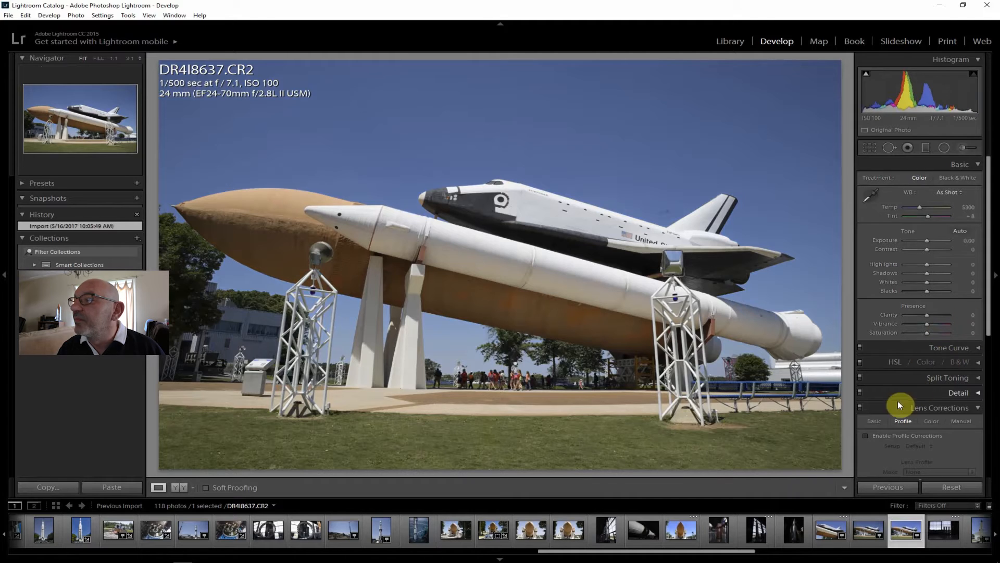
{"action": "left_click", "coordinate": [893, 436]}
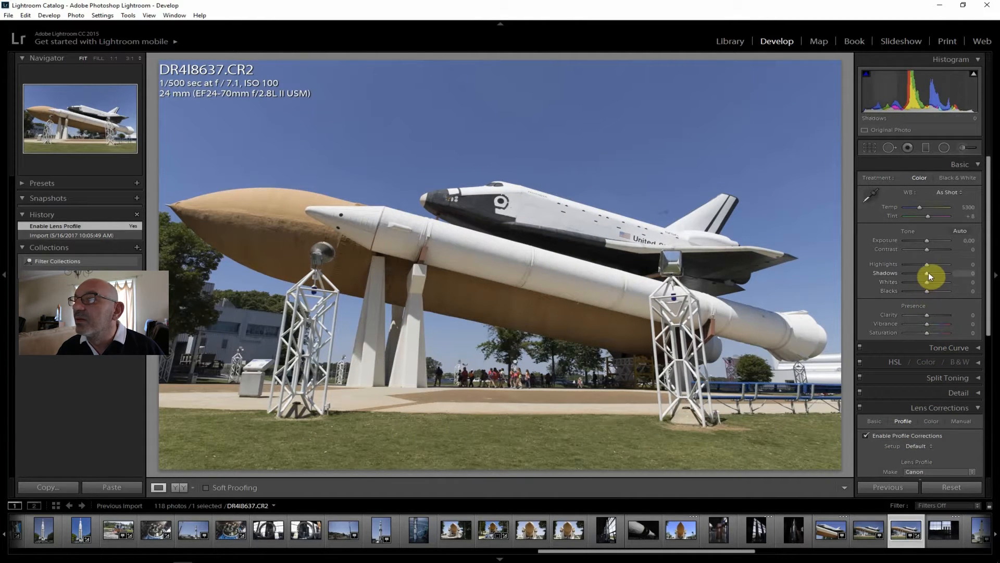
{"action": "left_click_drag", "start_coordinate": [931, 273], "coordinate": [937, 249]}
{"action": "left_click_drag", "start_coordinate": [927, 315], "coordinate": [931, 323]}
{"action": "left_click_drag", "start_coordinate": [928, 333], "coordinate": [929, 332]}
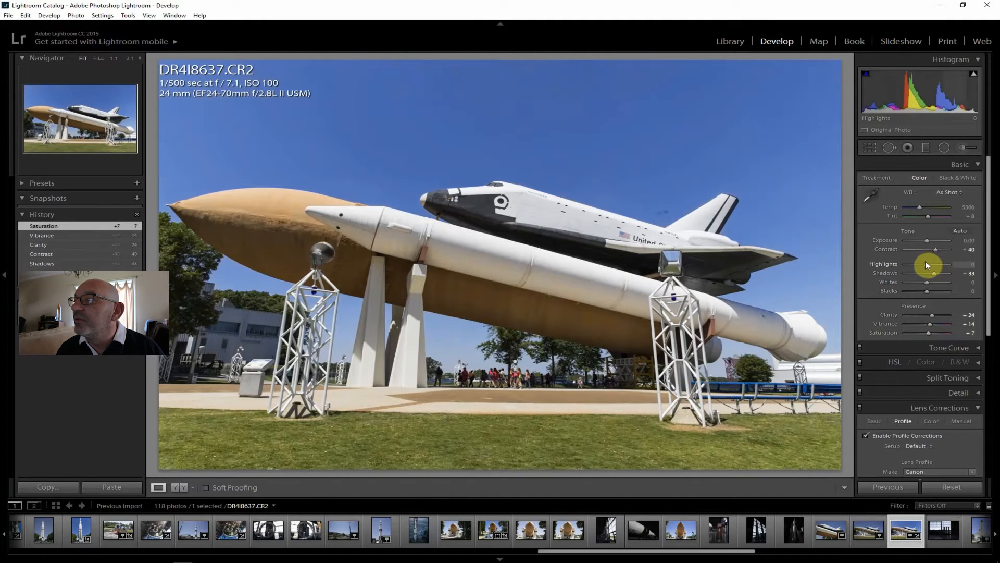
{"action": "left_click_drag", "start_coordinate": [926, 262], "coordinate": [914, 260]}
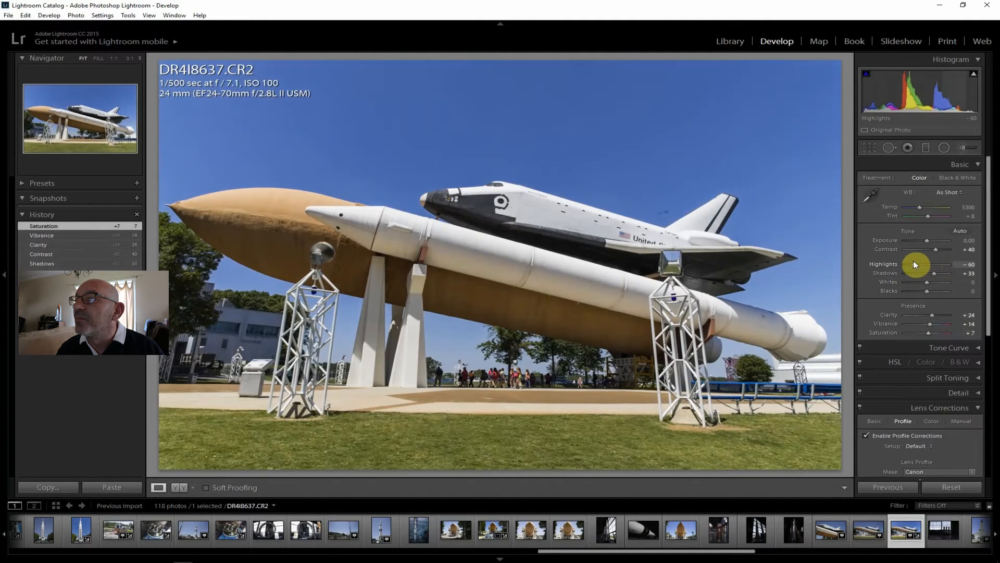
Set Dehaze +12, Shadows +64 and Whites -21 on DR4I8637.CR2
{"action": "left_click_drag", "start_coordinate": [989, 277], "coordinate": [991, 452]}
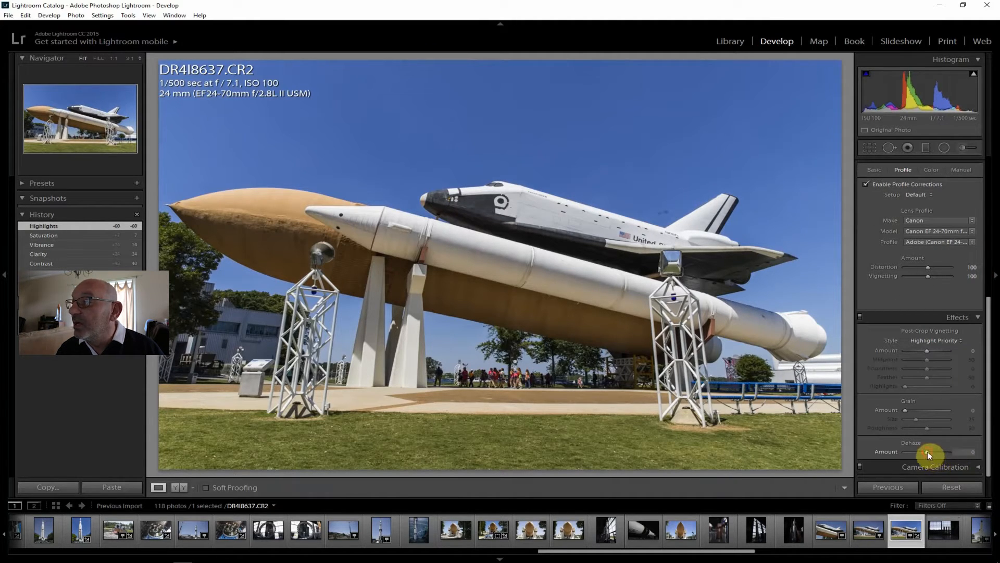
{"action": "left_click_drag", "start_coordinate": [931, 453], "coordinate": [931, 451]}
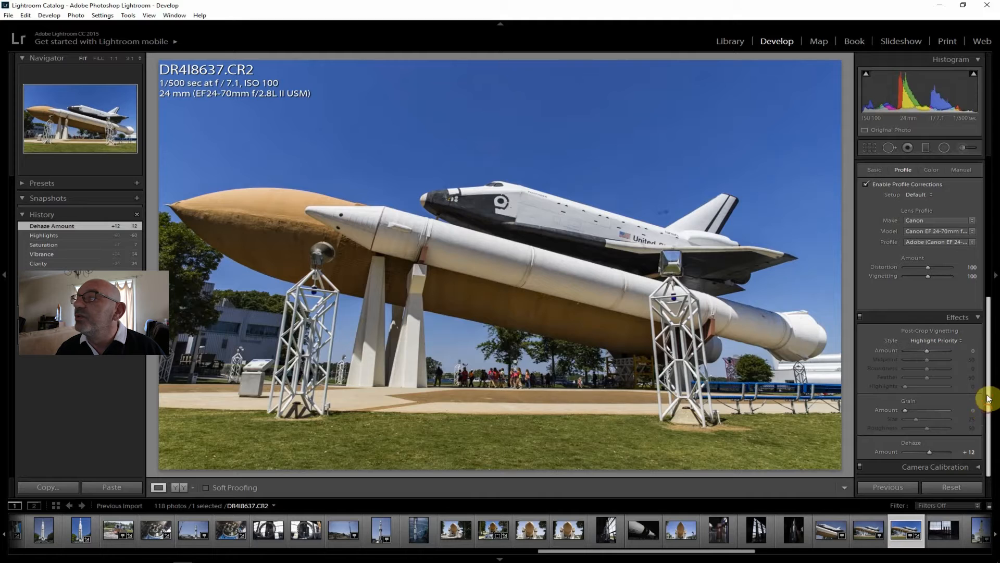
{"action": "left_click_drag", "start_coordinate": [988, 399], "coordinate": [989, 223]}
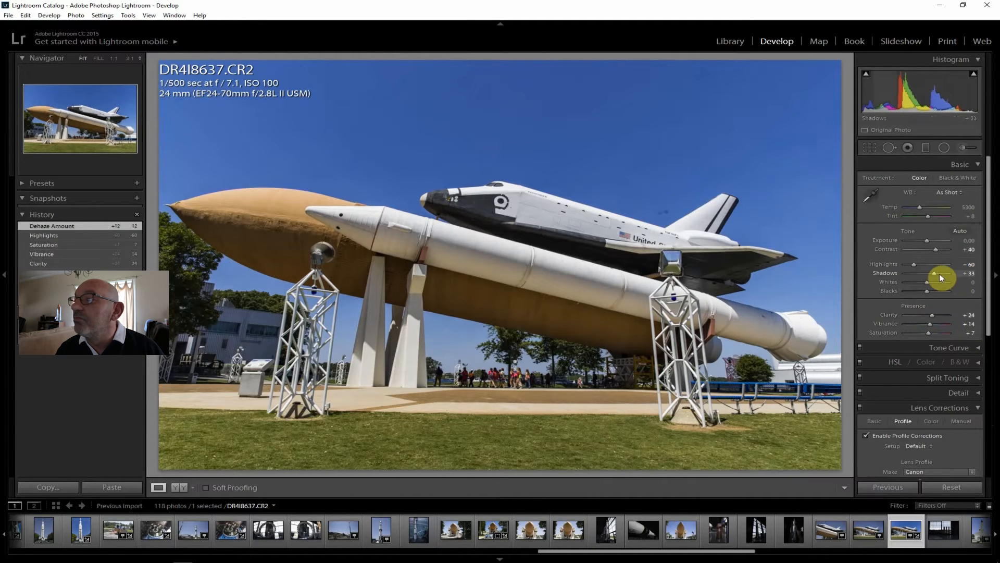
{"action": "left_click_drag", "start_coordinate": [937, 273], "coordinate": [940, 273]}
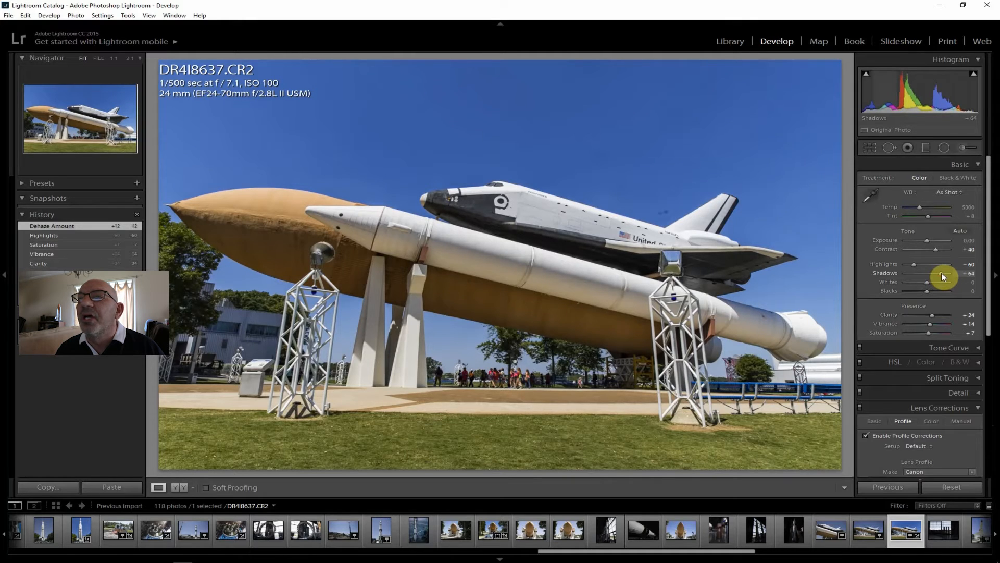
{"action": "left_click_drag", "start_coordinate": [942, 273], "coordinate": [942, 273]}
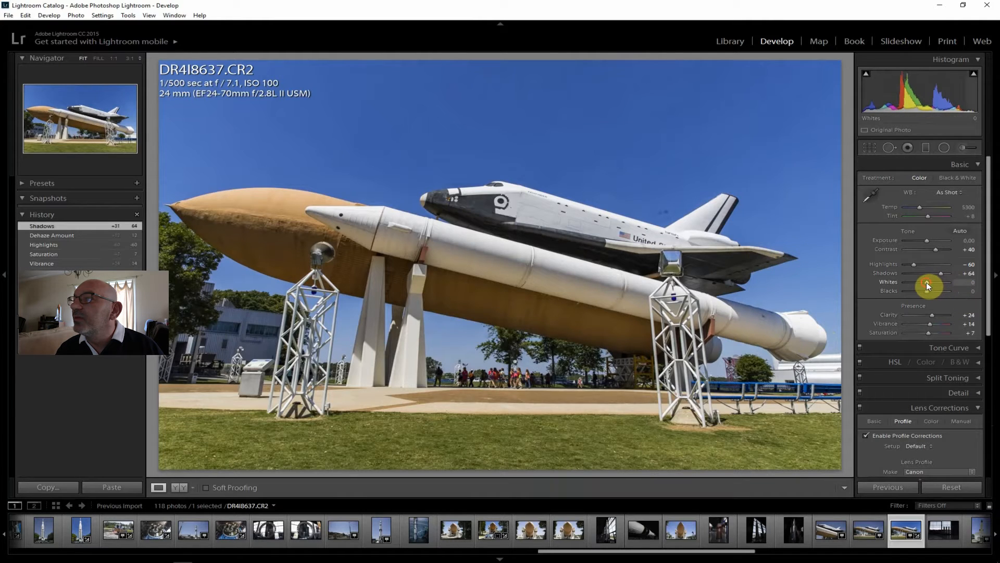
{"action": "left_click_drag", "start_coordinate": [924, 283], "coordinate": [923, 283]}
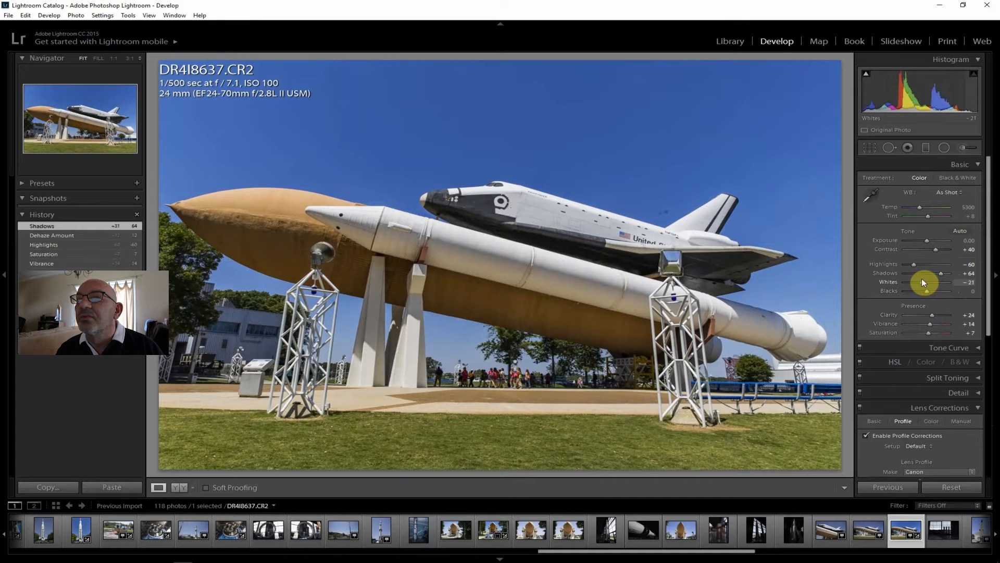
{"action": "left_click_drag", "start_coordinate": [921, 281], "coordinate": [922, 281]}
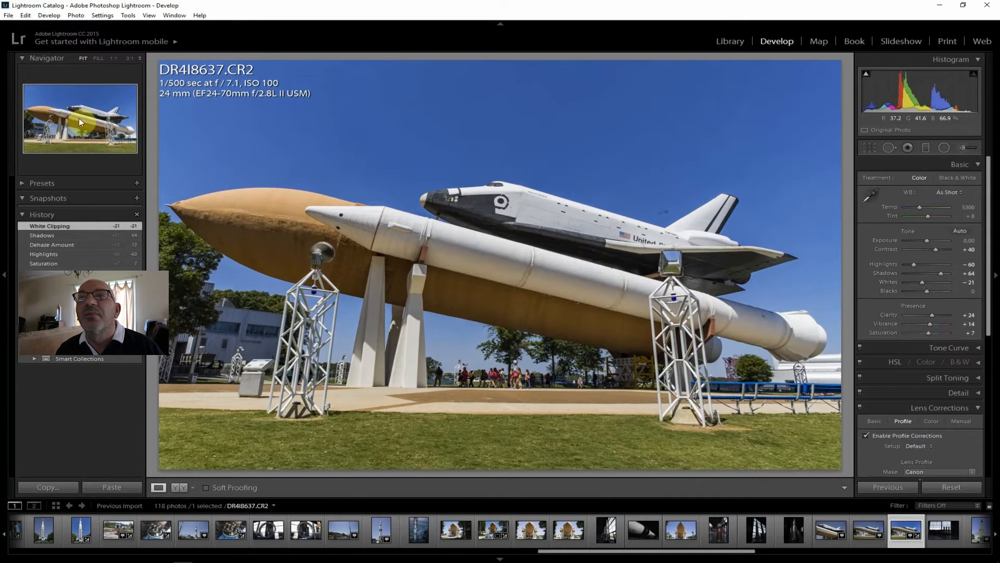
Export DR4I8637.CR2 to the hard drive, into the J:\ToPost folder
{"action": "left_click", "coordinate": [6, 18]}
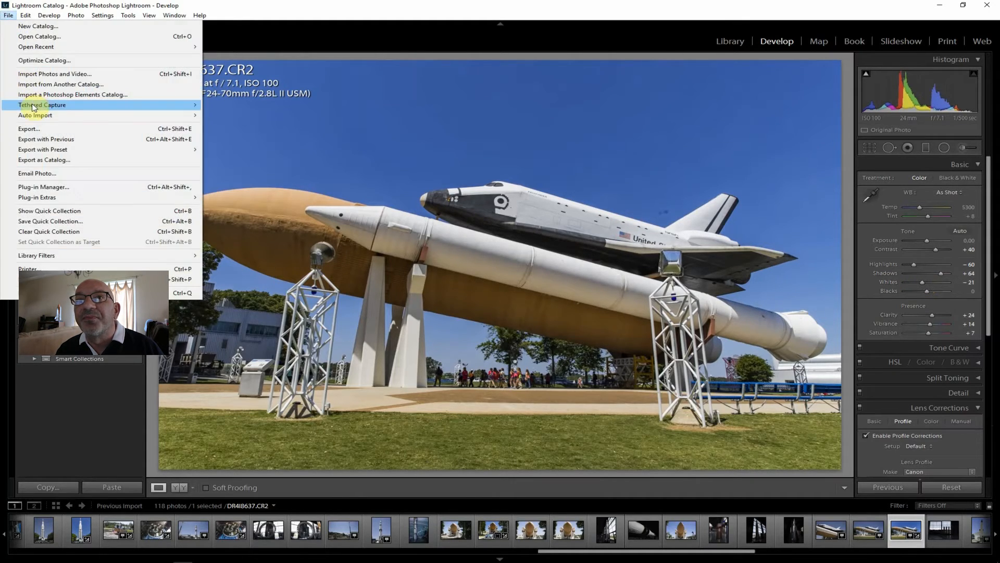
{"action": "left_click", "coordinate": [36, 128]}
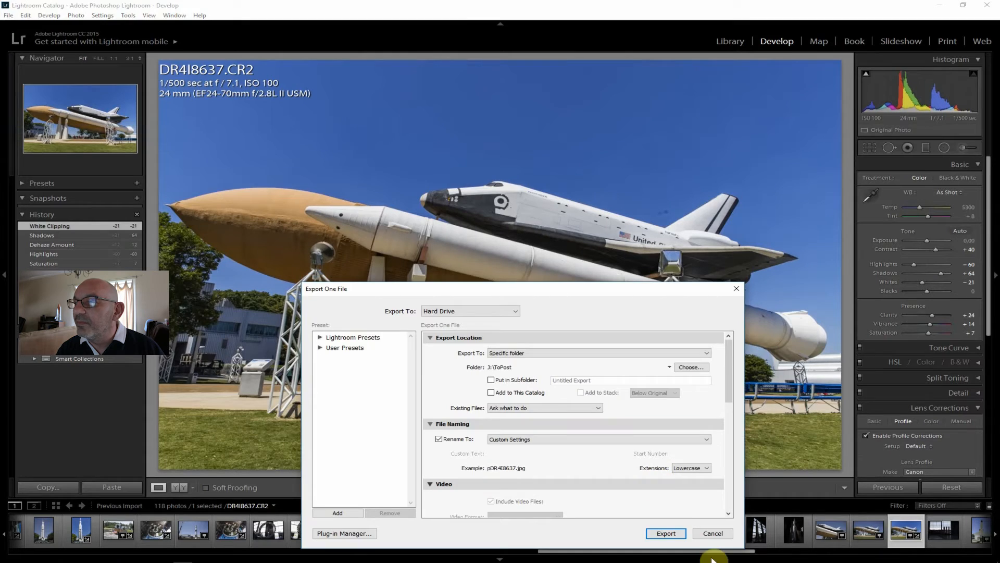
{"action": "left_click", "coordinate": [666, 533]}
Review the photos from DR4I8638.CR2 through DR4I8642.CR2 for shots worth editing, checking the shuttle's tail fin in DR4I8642.CR2 up close
{"action": "left_click_drag", "start_coordinate": [719, 553], "coordinate": [781, 556]}
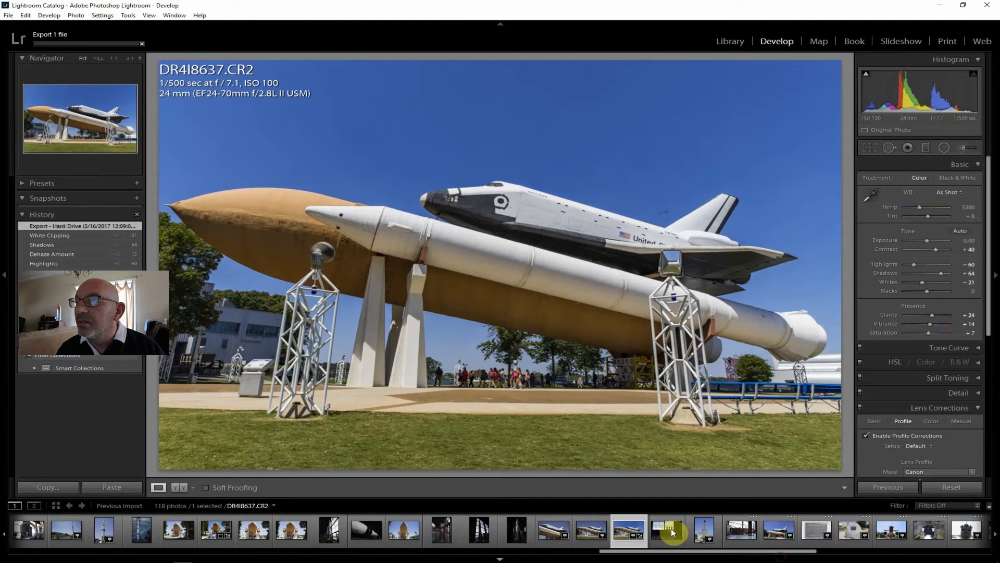
{"action": "left_click", "coordinate": [704, 530]}
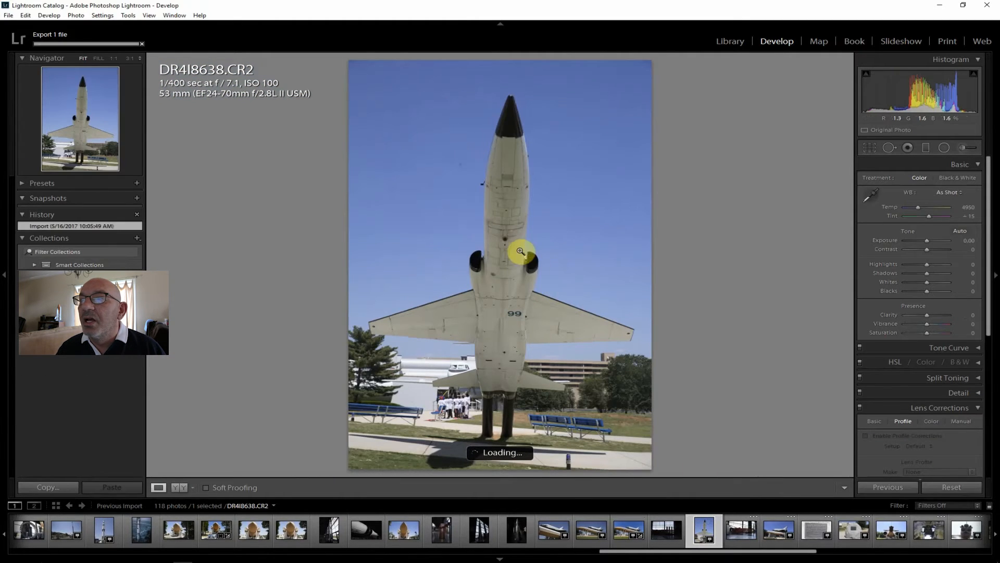
{"action": "left_click", "coordinate": [736, 526]}
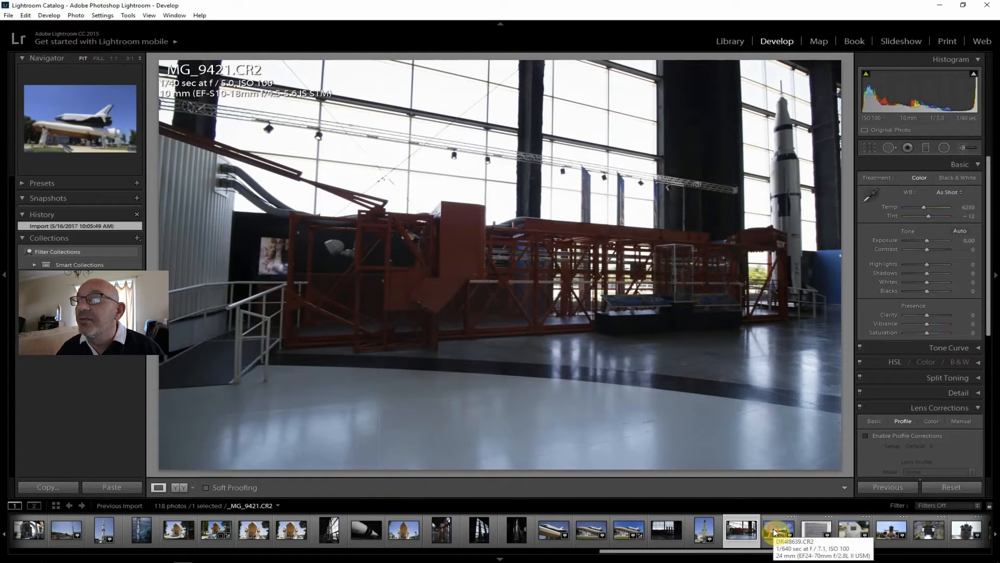
{"action": "left_click", "coordinate": [775, 530]}
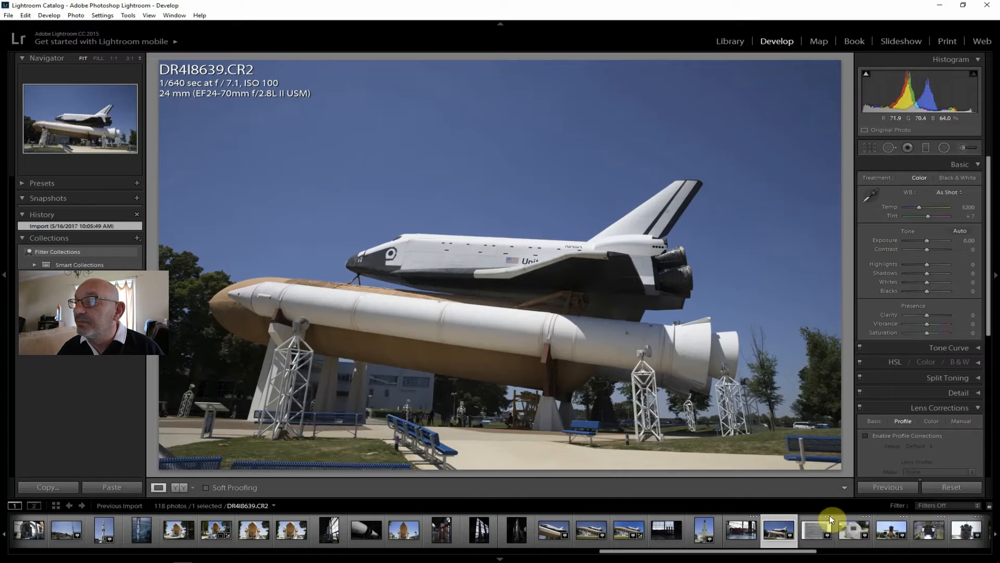
{"action": "left_click", "coordinate": [816, 528]}
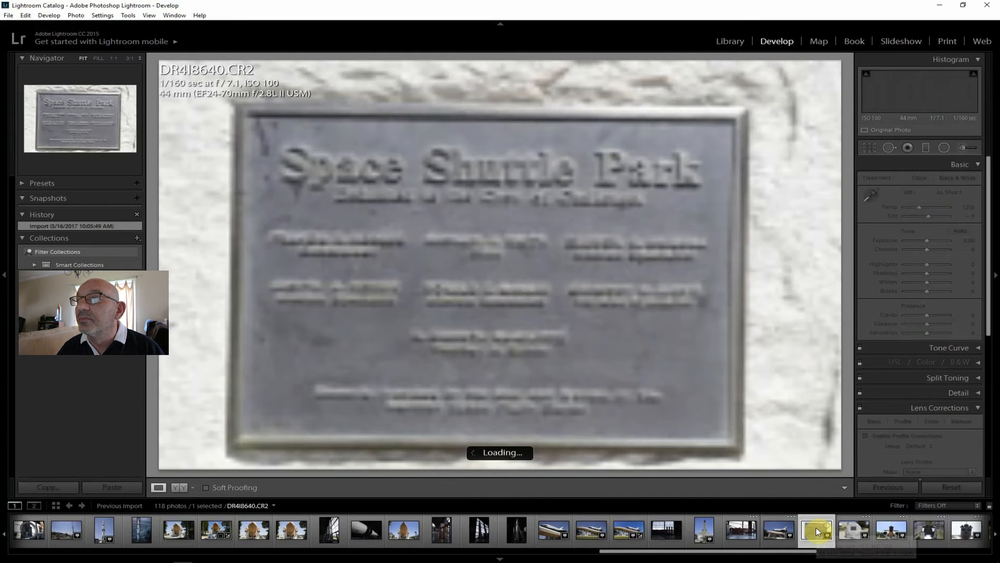
{"action": "left_click", "coordinate": [856, 530]}
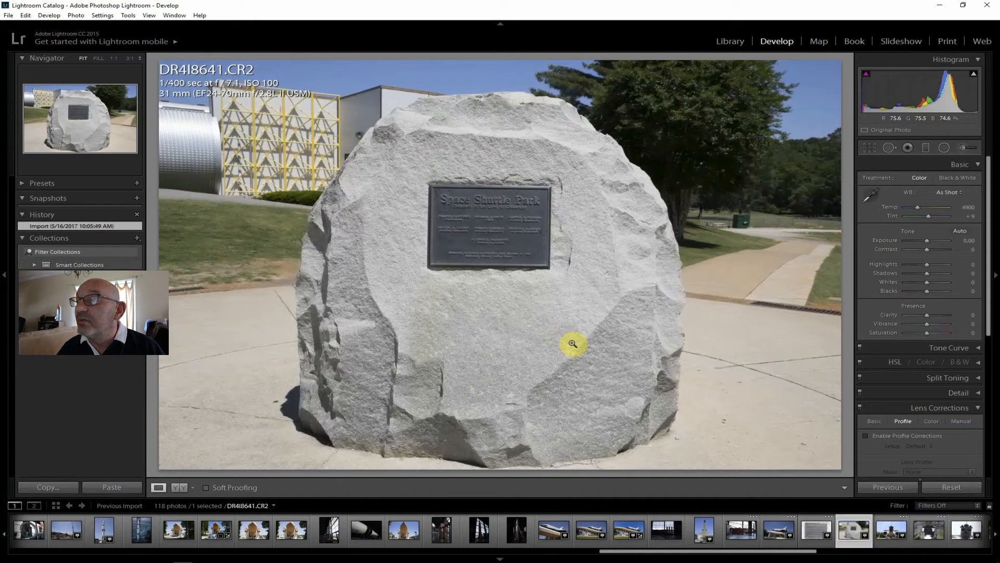
{"action": "left_click", "coordinate": [892, 529]}
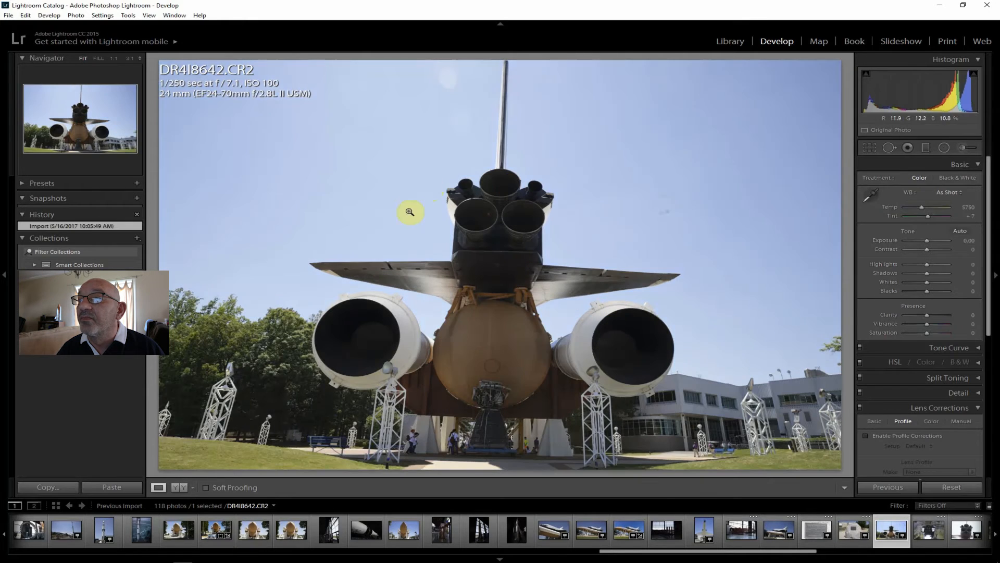
{"action": "left_click", "coordinate": [507, 63]}
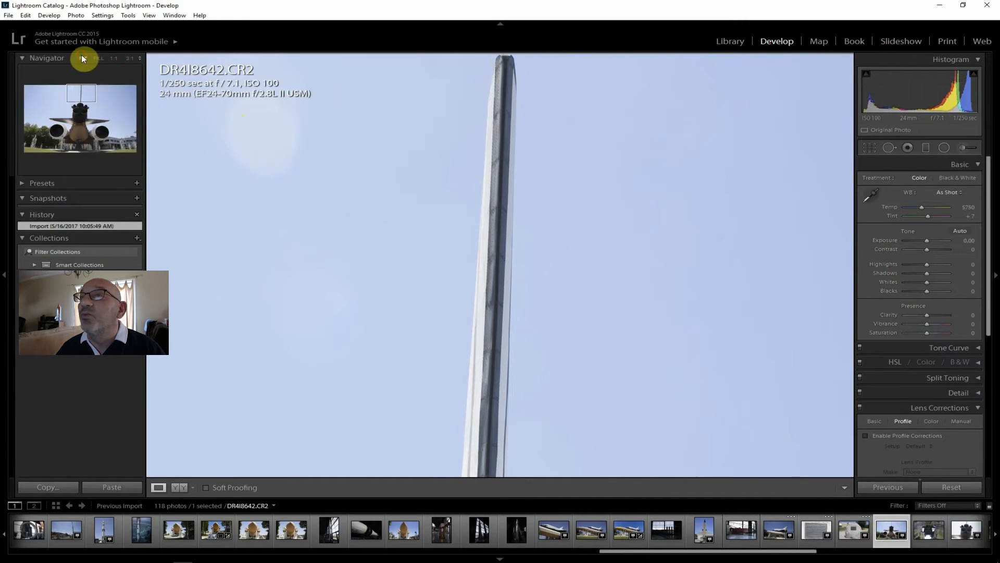
{"action": "left_click", "coordinate": [627, 365]}
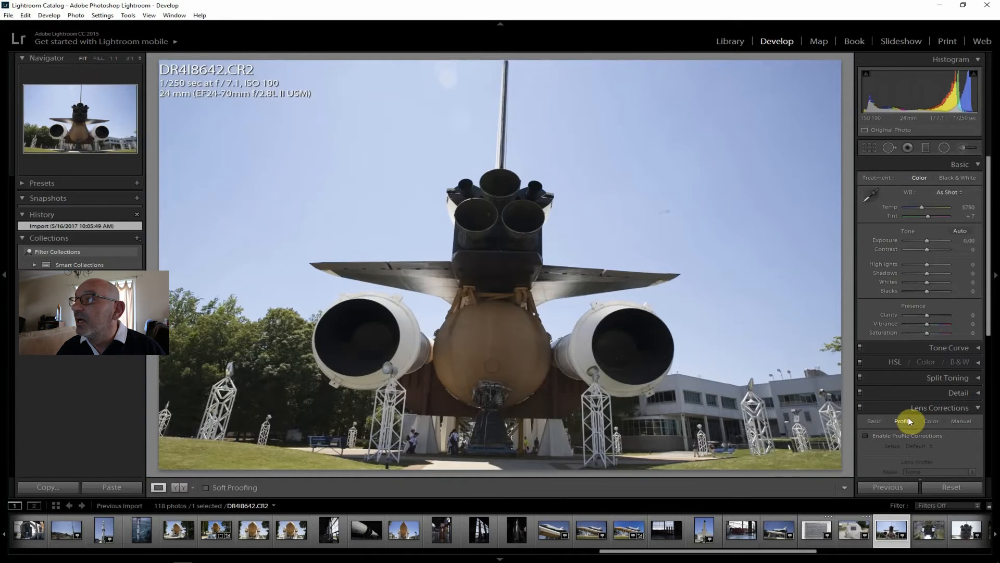
Straighten DR4I8642.CR2 along the base of the shuttle's support structure, giving a crop angle of -1.69
{"action": "left_click", "coordinate": [866, 147]}
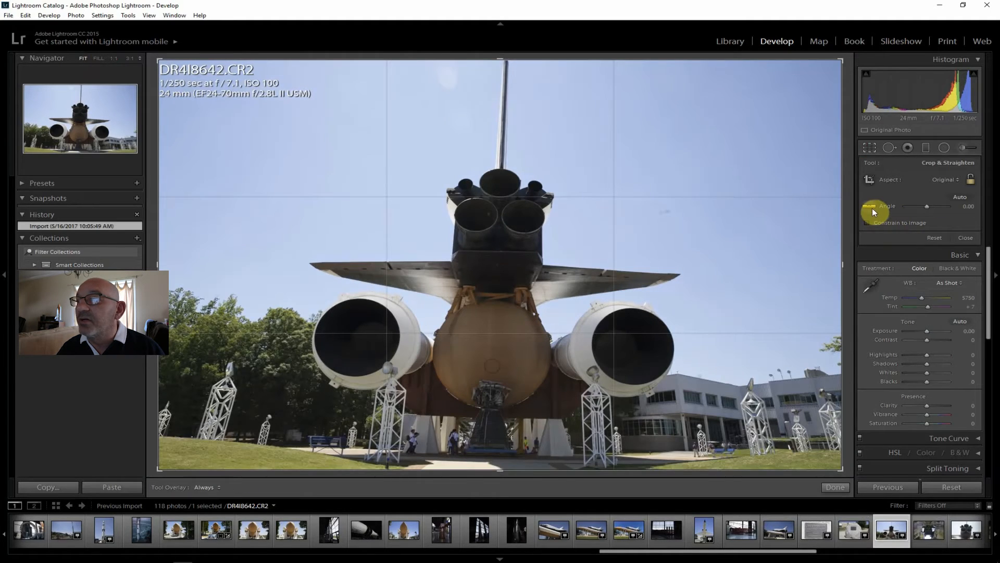
{"action": "left_click", "coordinate": [869, 207]}
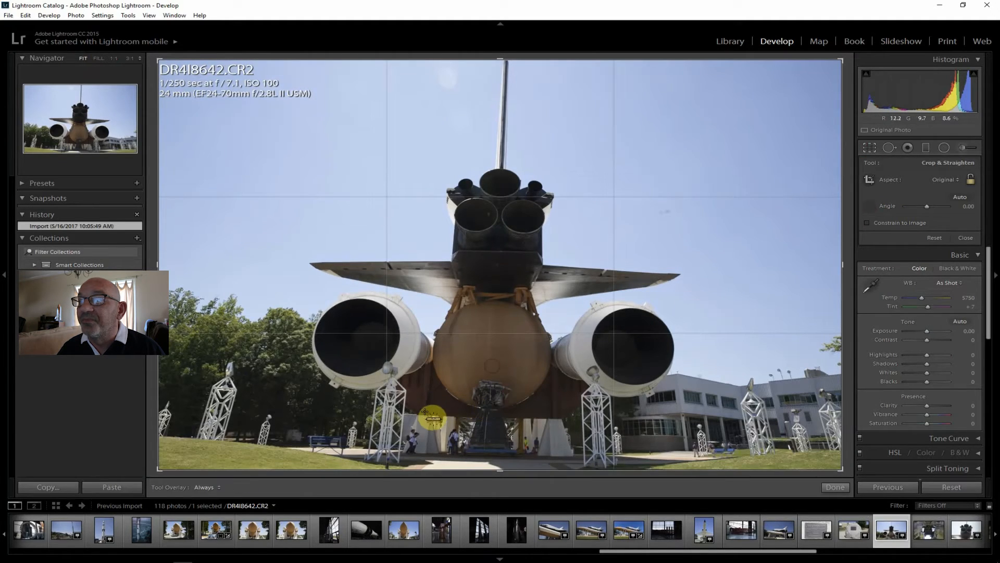
{"action": "mouse_move", "coordinate": [421, 414]}
{"action": "left_mouse_down"}
{"action": "mouse_move", "coordinate": [580, 428]}
{"action": "mouse_move", "coordinate": [562, 417]}
{"action": "left_mouse_up"}
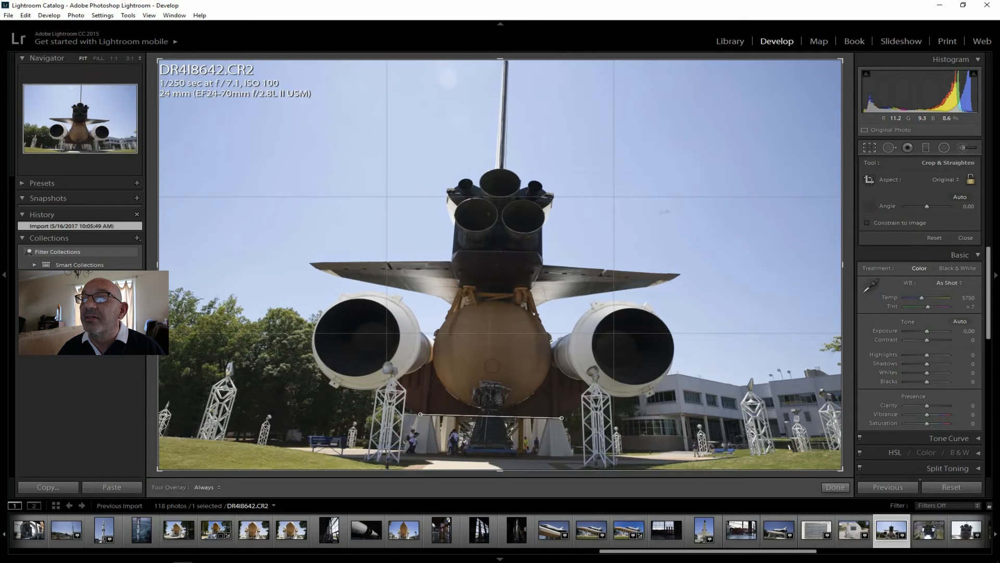
{"action": "left_click_drag", "start_coordinate": [562, 418], "coordinate": [560, 417]}
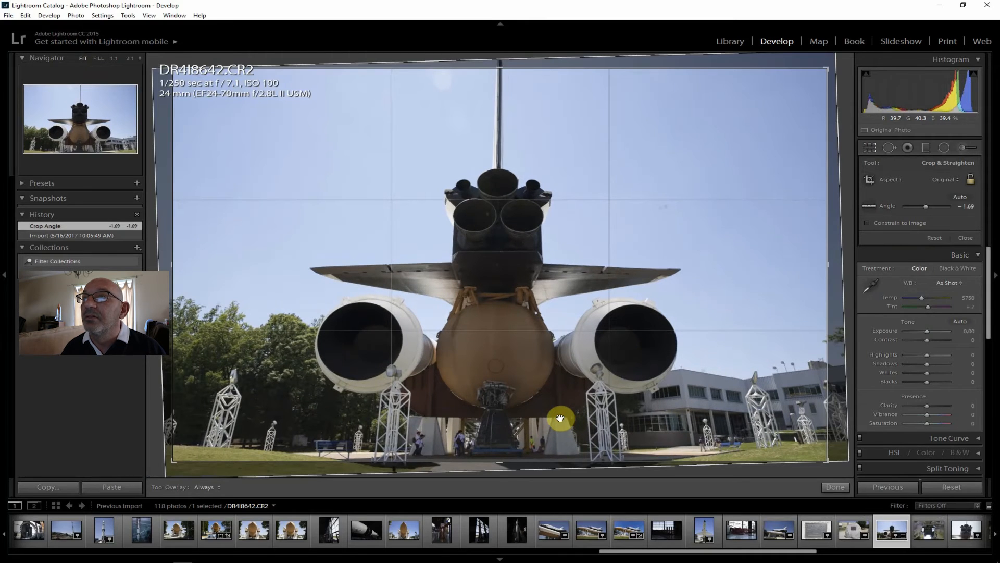
{"action": "key", "text": "Return"}
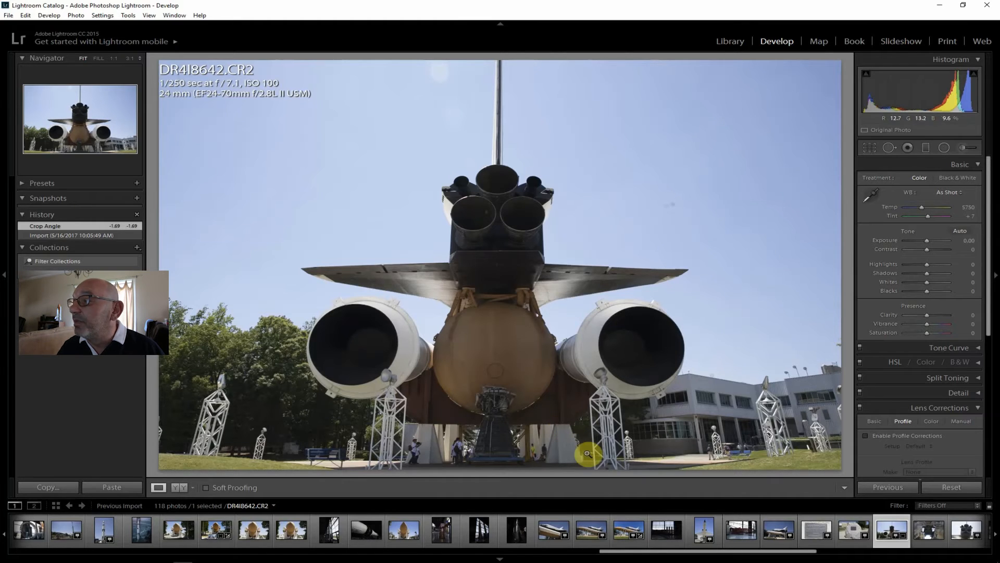
Enable lens profile corrections on DR4I8642.CR2 and set Shadows +60, Clarity +26, Contrast +21, Highlights -67, Vibrance +10, Saturation +10 and Whites -38
{"action": "left_click", "coordinate": [910, 434]}
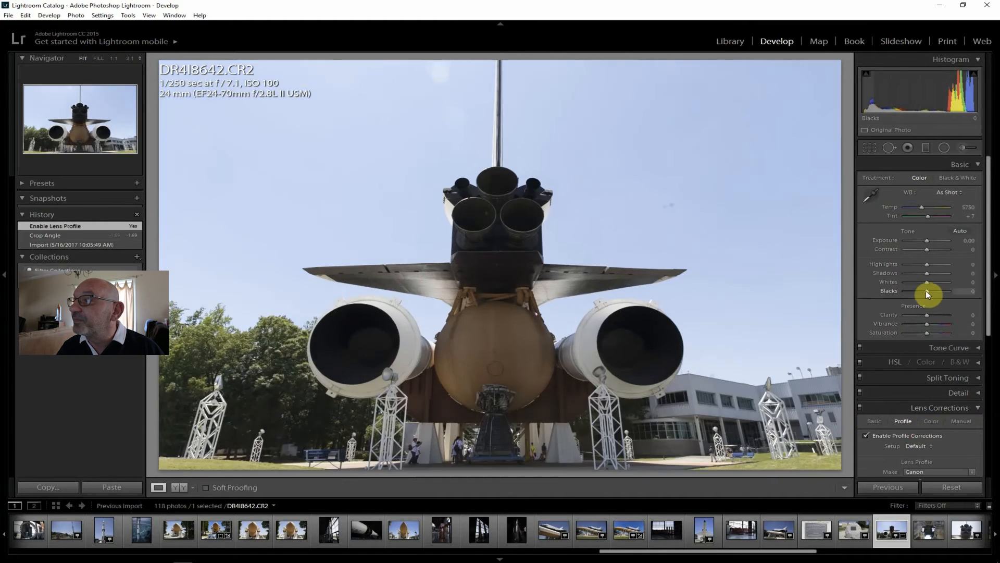
{"action": "left_click_drag", "start_coordinate": [938, 274], "coordinate": [941, 275]}
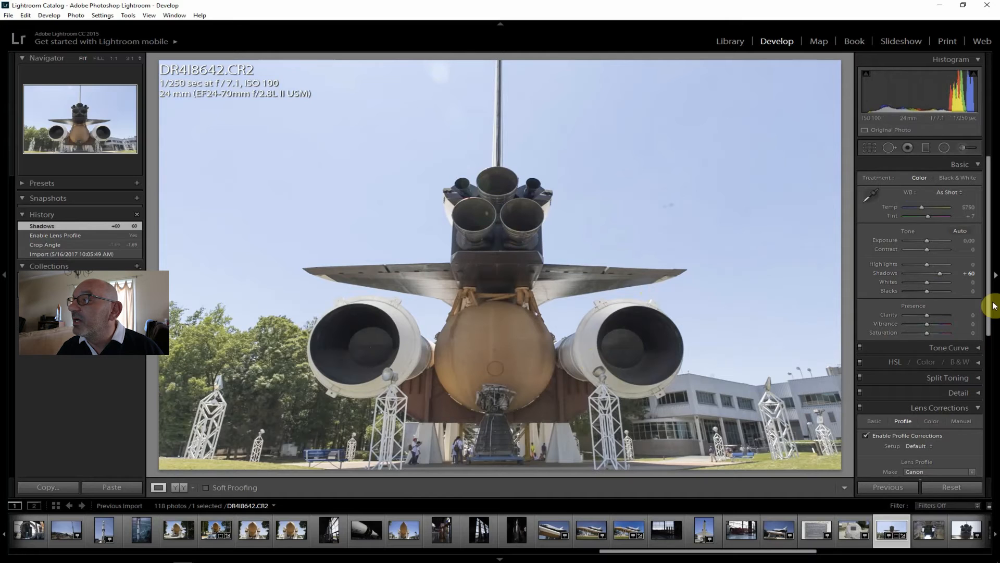
{"action": "left_click_drag", "start_coordinate": [930, 315], "coordinate": [932, 314]}
{"action": "left_click_drag", "start_coordinate": [928, 250], "coordinate": [913, 268]}
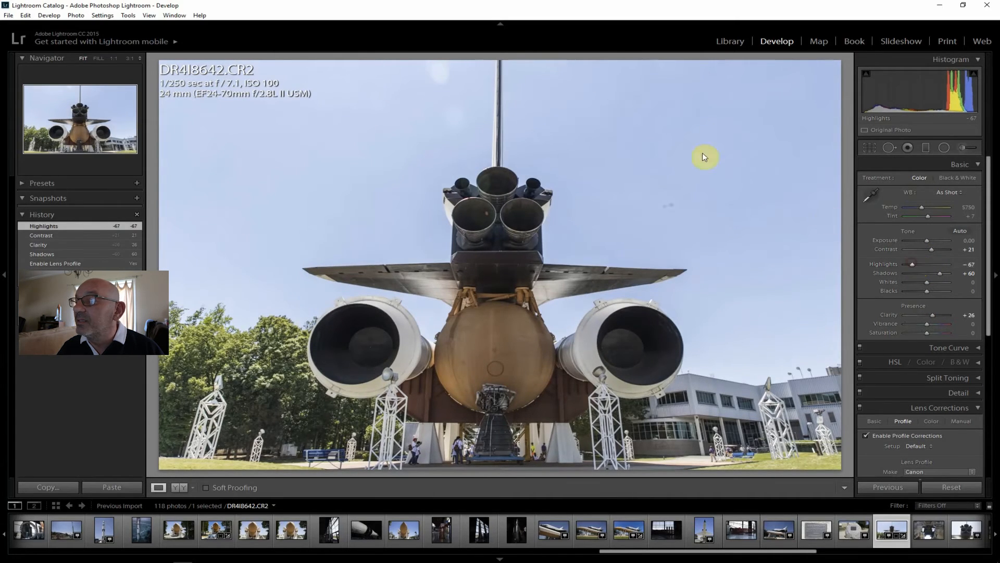
{"action": "left_click", "coordinate": [929, 322]}
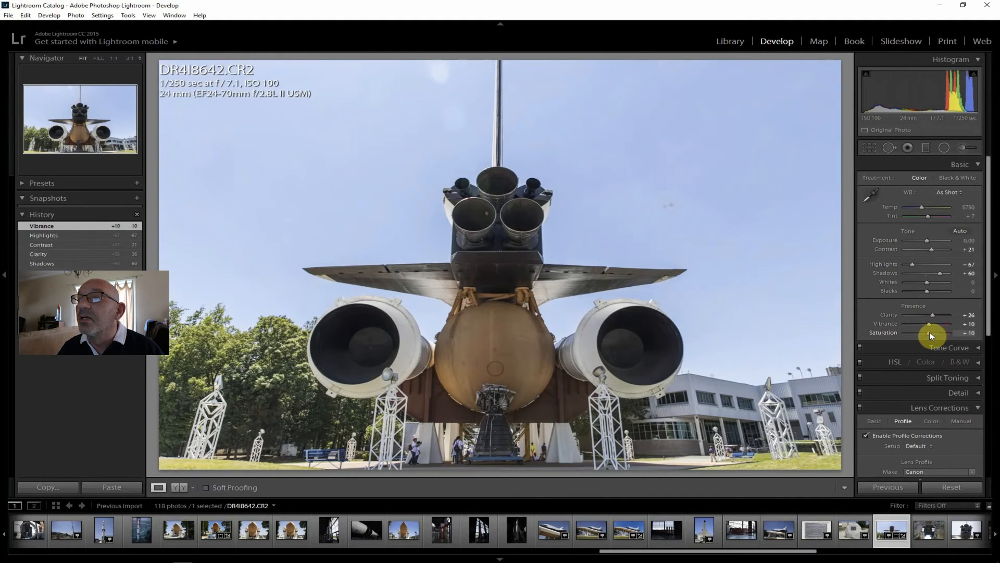
{"action": "left_click_drag", "start_coordinate": [927, 281], "coordinate": [918, 282]}
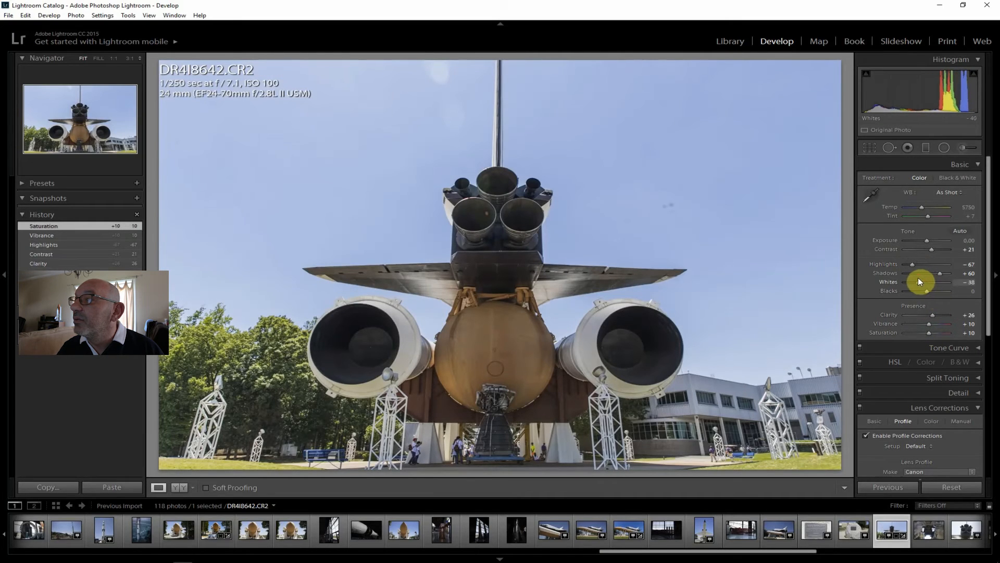
Set Dehaze +26 and Shadows +71 on DR4I8642.CR2
{"action": "left_click_drag", "start_coordinate": [989, 274], "coordinate": [933, 450]}
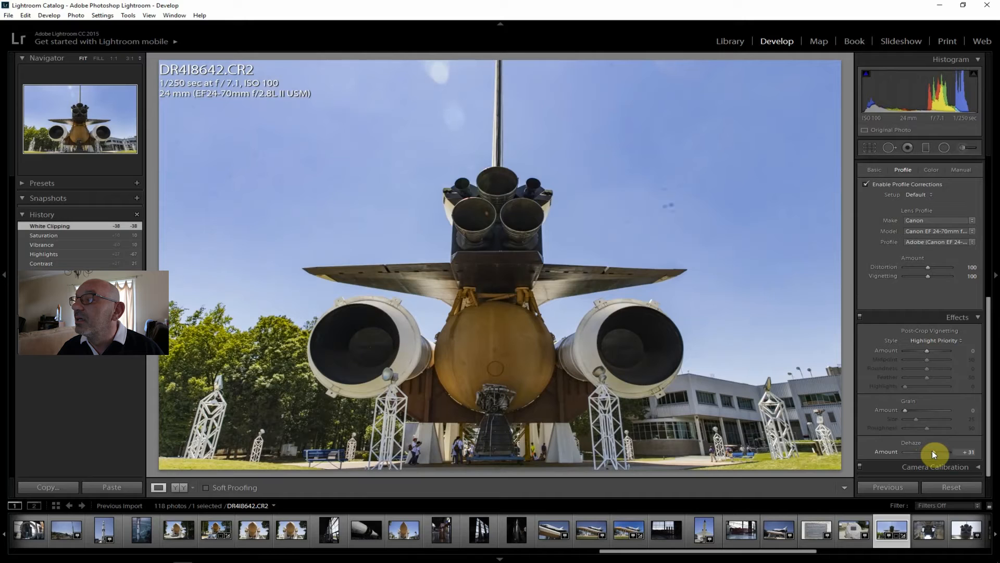
{"action": "left_click_drag", "start_coordinate": [932, 451], "coordinate": [931, 450]}
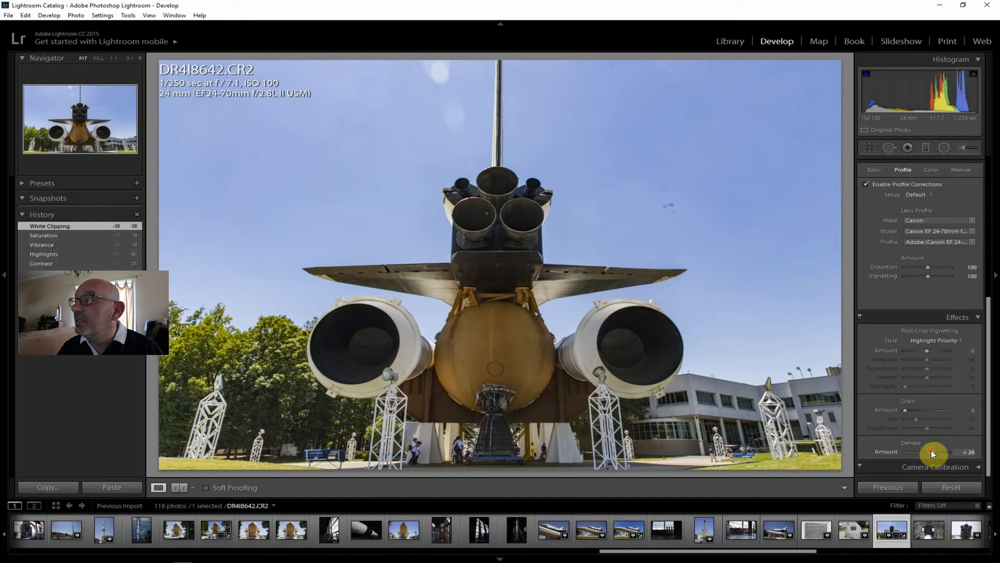
{"action": "left_click_drag", "start_coordinate": [986, 384], "coordinate": [996, 191]}
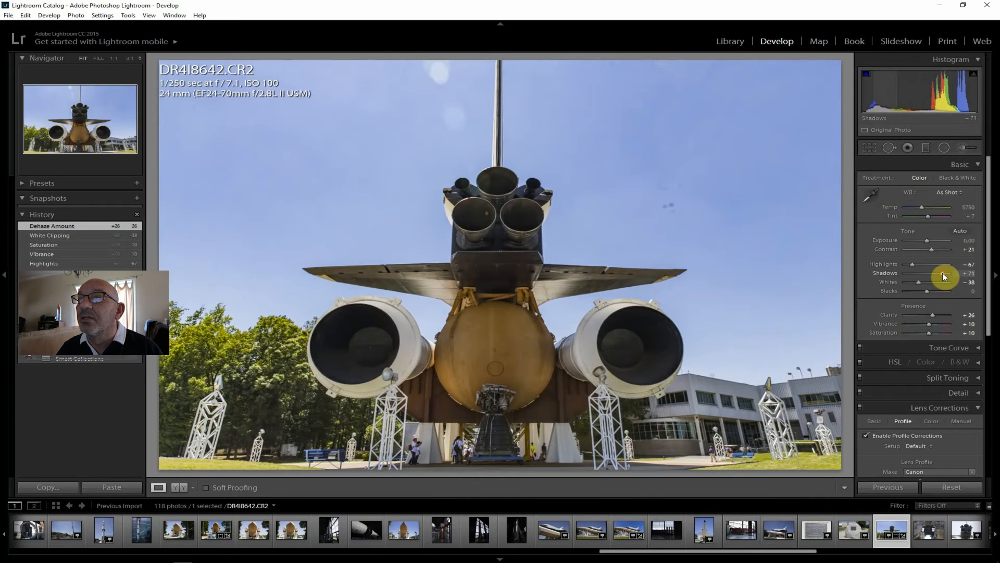
Export DR4I8642.CR2 to the hard drive, into the J:\ToPost folder
{"action": "left_click", "coordinate": [5, 15]}
{"action": "left_click", "coordinate": [31, 128]}
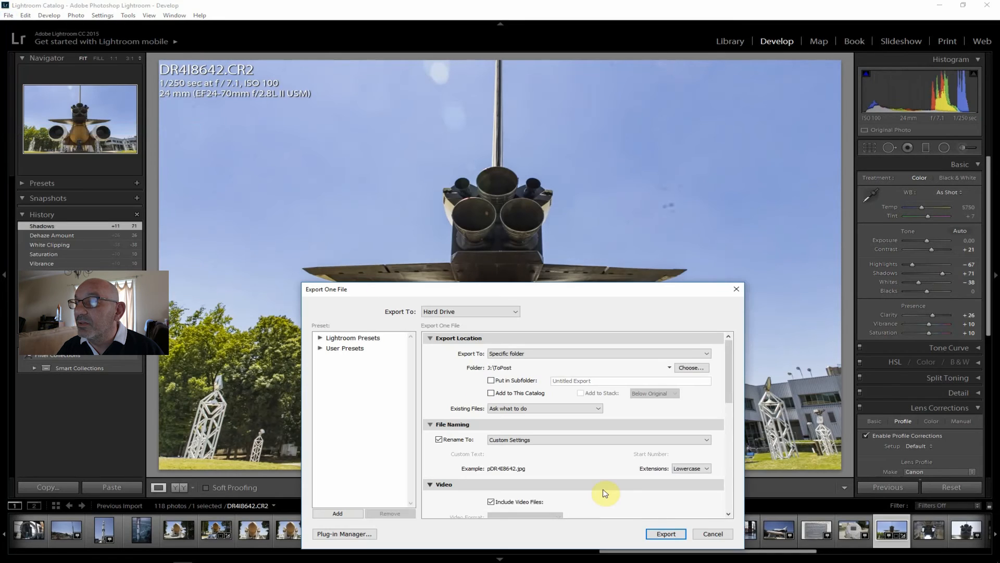
{"action": "left_click", "coordinate": [666, 533]}
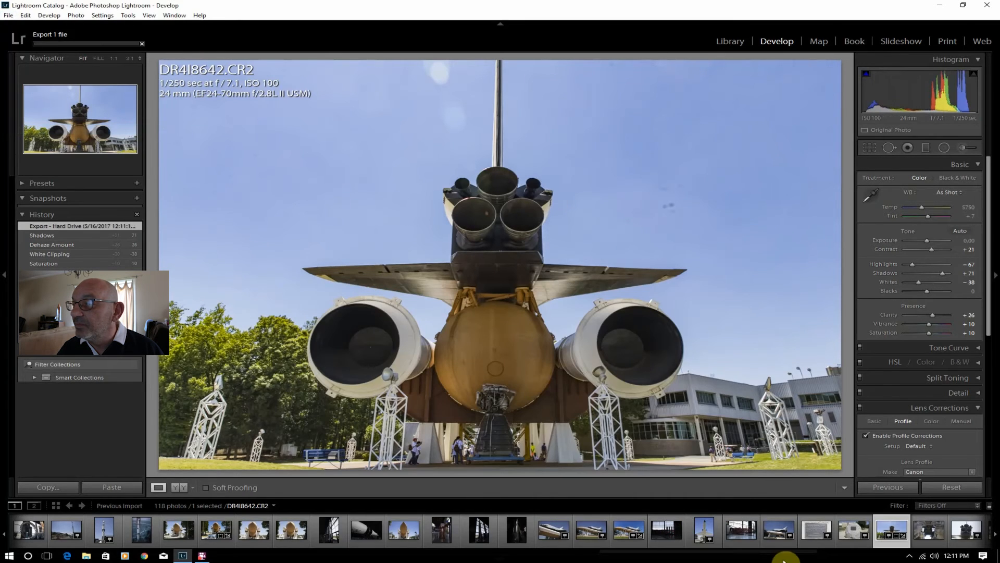
Review IMG_9424.CR2, the engine close-ups DR4I8643.CR2 and DR4I8644.CR2, the control panel IMG_9425.CR2 and the shuttle photo DR4I8645.CR2 for shots worth editing
{"action": "left_click", "coordinate": [926, 531]}
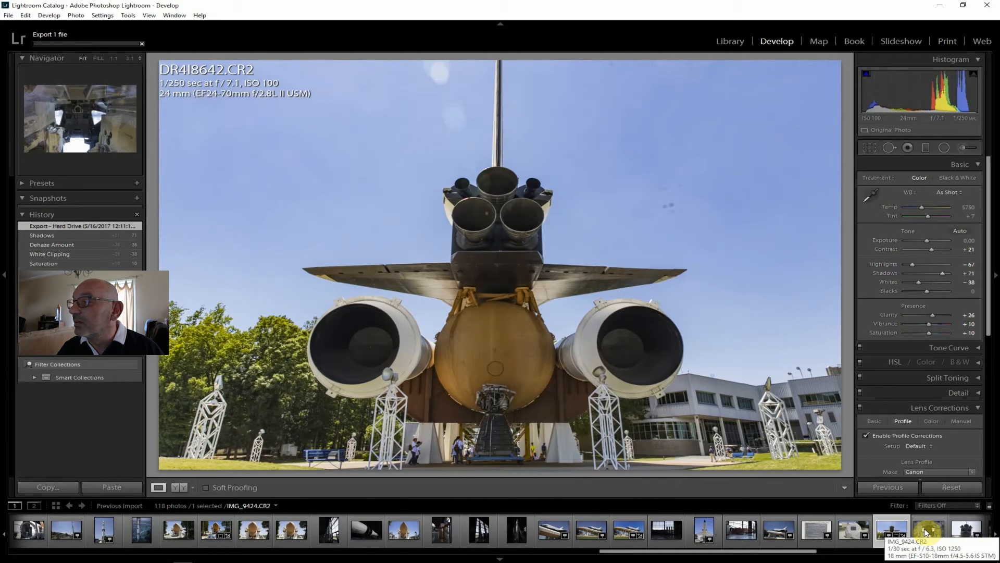
{"action": "left_click", "coordinate": [964, 530]}
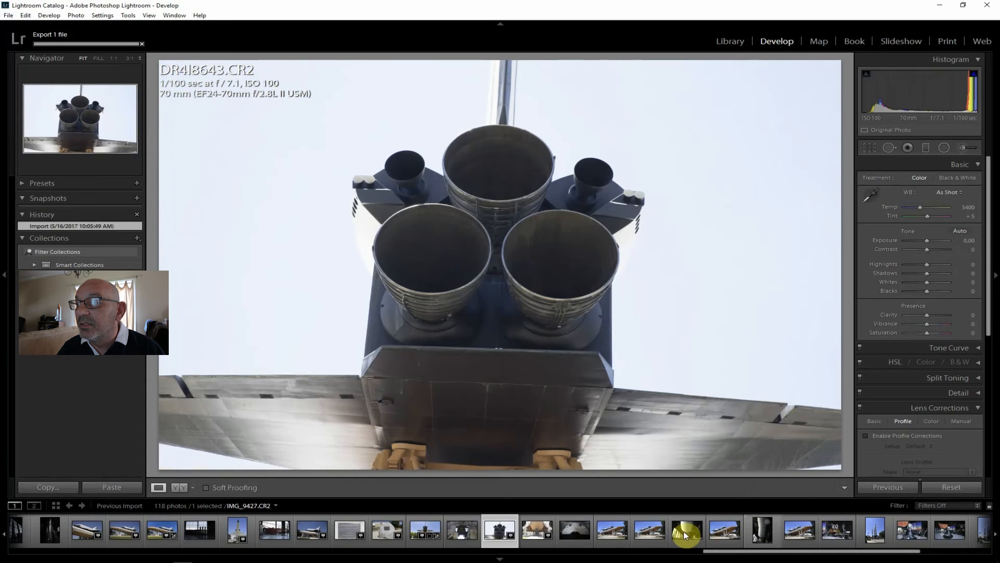
{"action": "left_click", "coordinate": [537, 530]}
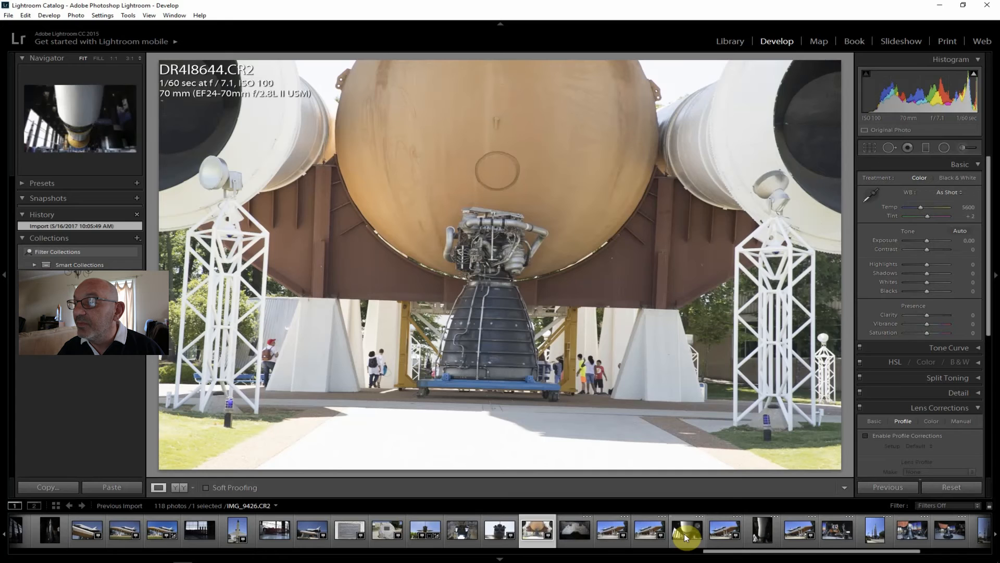
{"action": "left_click", "coordinate": [588, 534]}
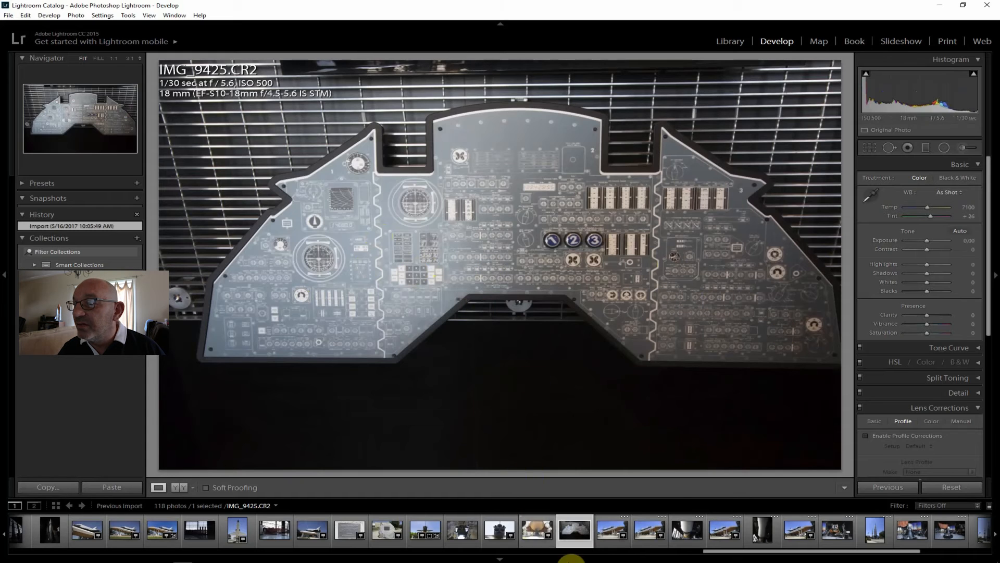
{"action": "left_click", "coordinate": [606, 529]}
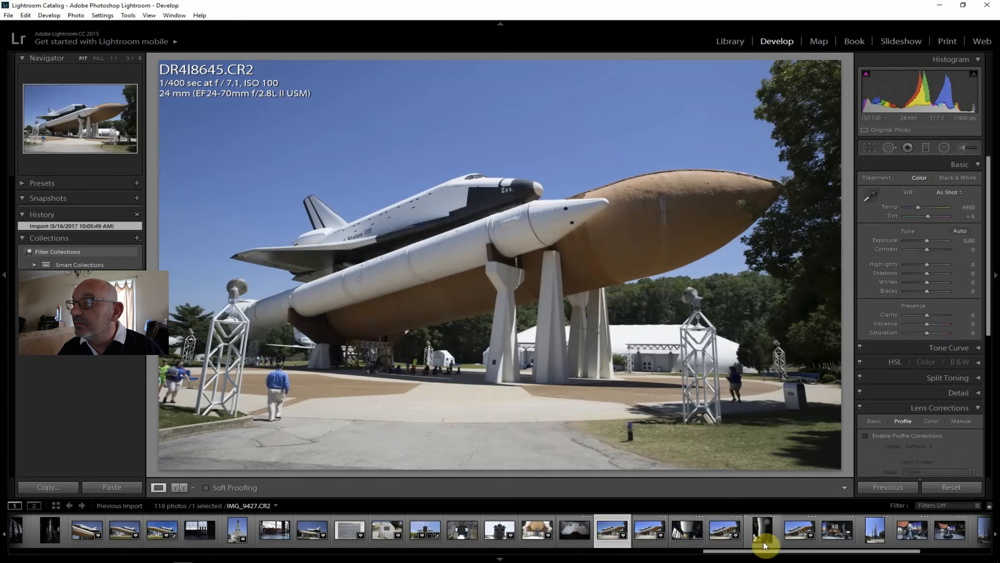
{"action": "left_click_drag", "start_coordinate": [826, 552], "coordinate": [901, 551]}
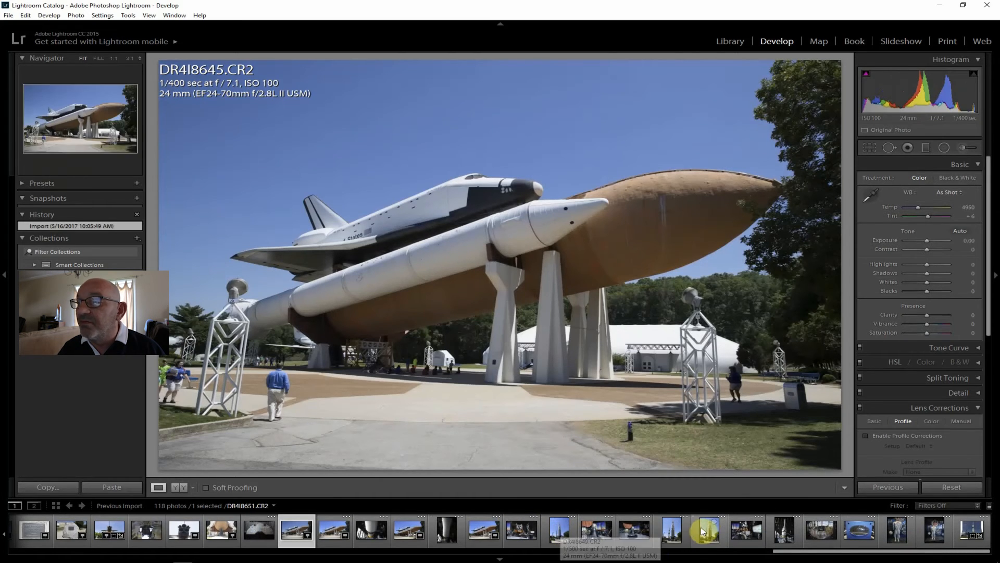
Open _MG_9362-Pano.dng, enable its lens profile corrections, and set Contrast +29, Exposure +0.60 and Clarity +36
{"action": "left_click", "coordinate": [972, 529]}
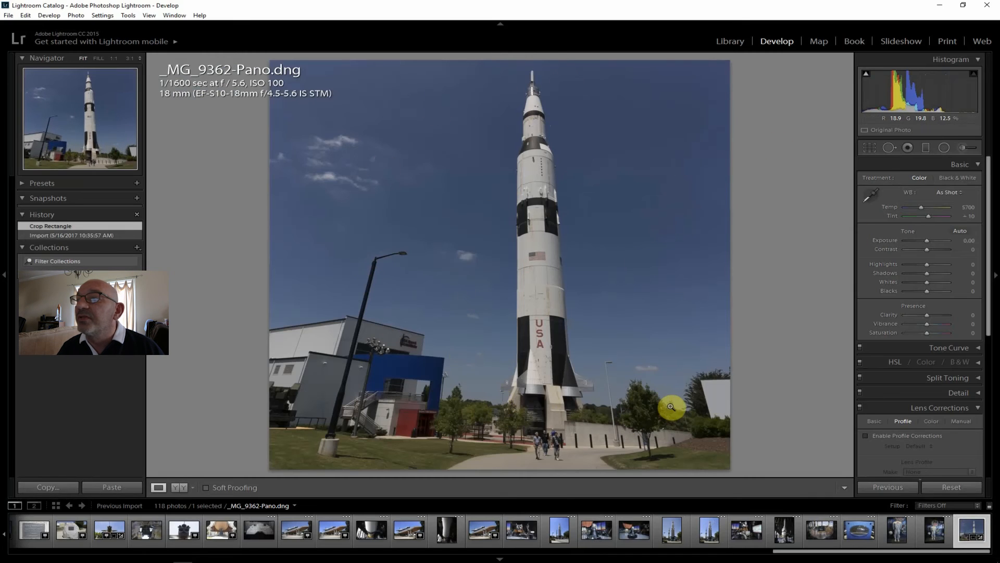
{"action": "left_click", "coordinate": [890, 437]}
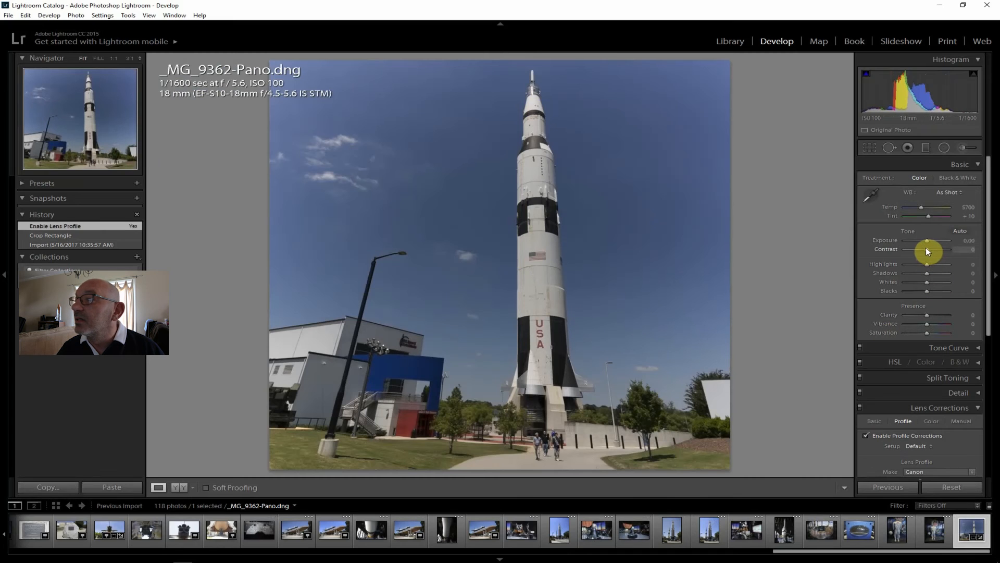
{"action": "left_click_drag", "start_coordinate": [927, 248], "coordinate": [933, 249]}
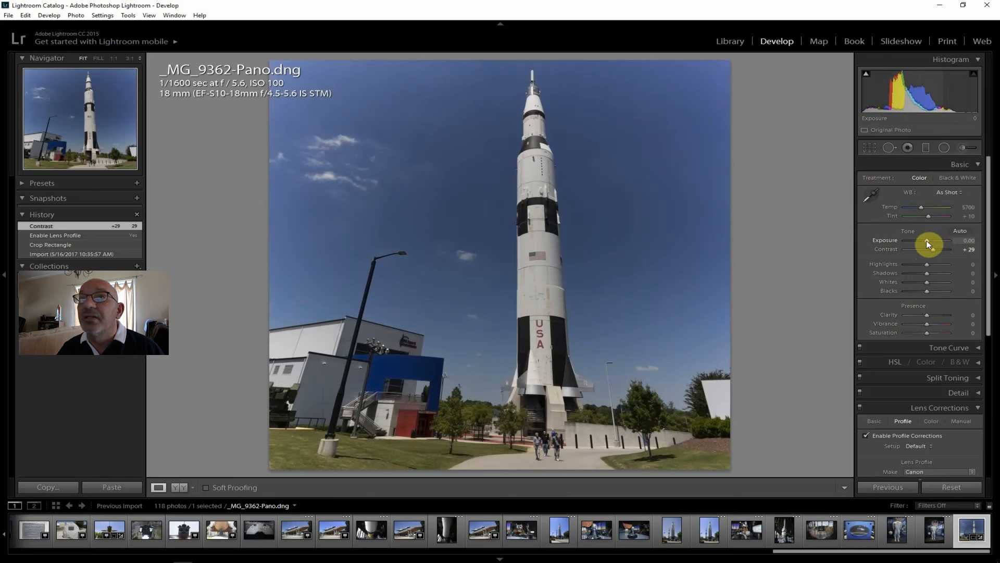
{"action": "left_click_drag", "start_coordinate": [927, 240], "coordinate": [929, 241]}
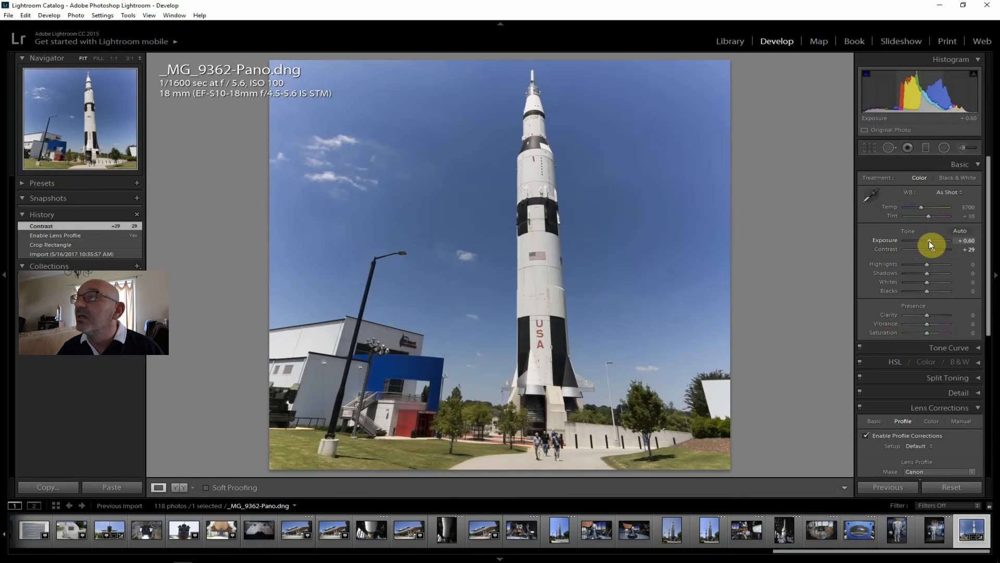
{"action": "left_click_drag", "start_coordinate": [927, 315], "coordinate": [934, 314]}
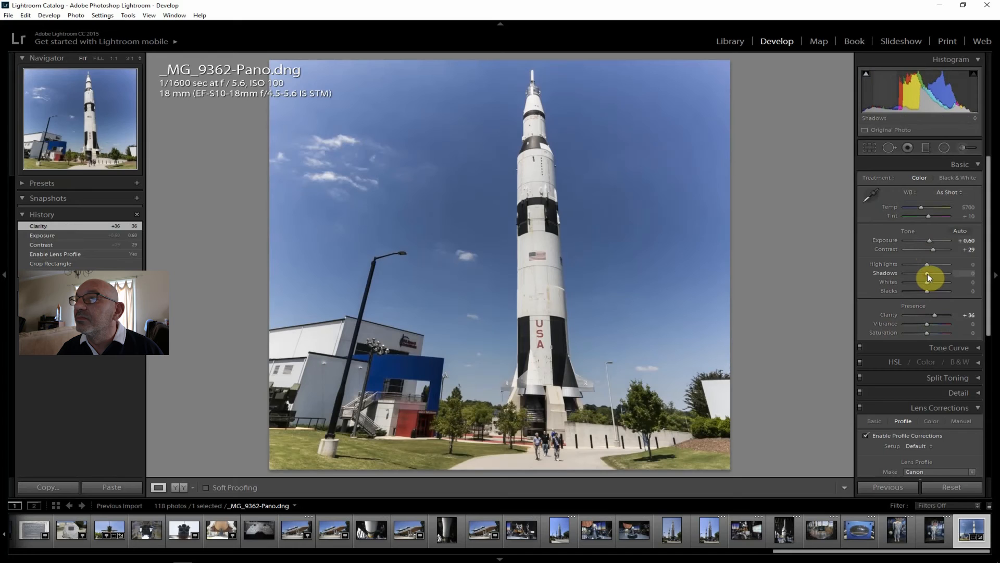
Set Shadows +36, Highlights -55, Vibrance +12, Saturation +12 and Whites -19 on the rocket panorama
{"action": "left_click_drag", "start_coordinate": [934, 274], "coordinate": [914, 262]}
{"action": "left_click_drag", "start_coordinate": [929, 319], "coordinate": [926, 325]}
{"action": "left_click_drag", "start_coordinate": [926, 333], "coordinate": [928, 333]}
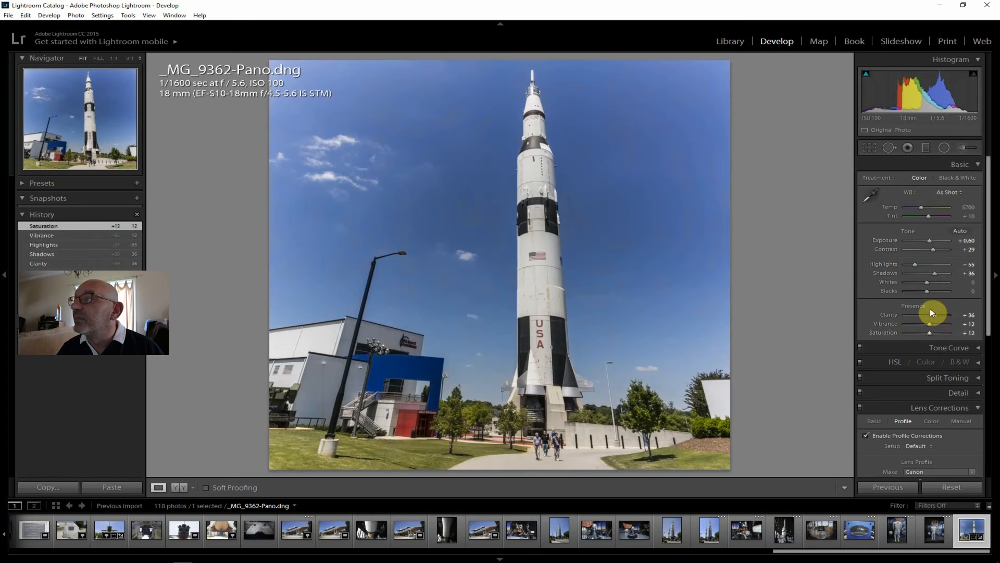
{"action": "left_click_drag", "start_coordinate": [926, 282], "coordinate": [922, 282]}
Set Dehaze +17 on _MG_9362-Pano.dng and refine the tones with Highlights -52 and Exposure +1.07
{"action": "left_click_drag", "start_coordinate": [989, 275], "coordinate": [989, 417]}
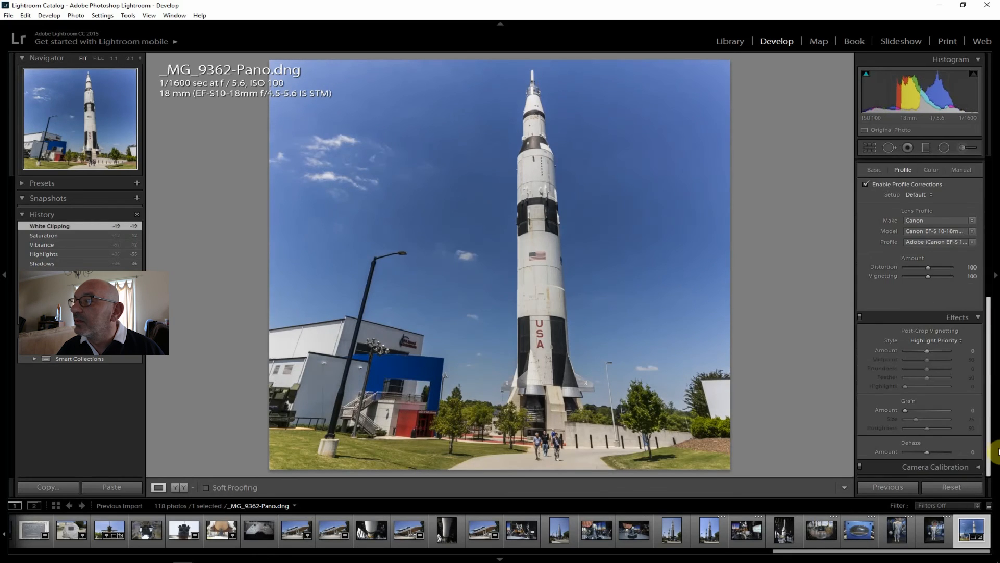
{"action": "left_click", "coordinate": [930, 451]}
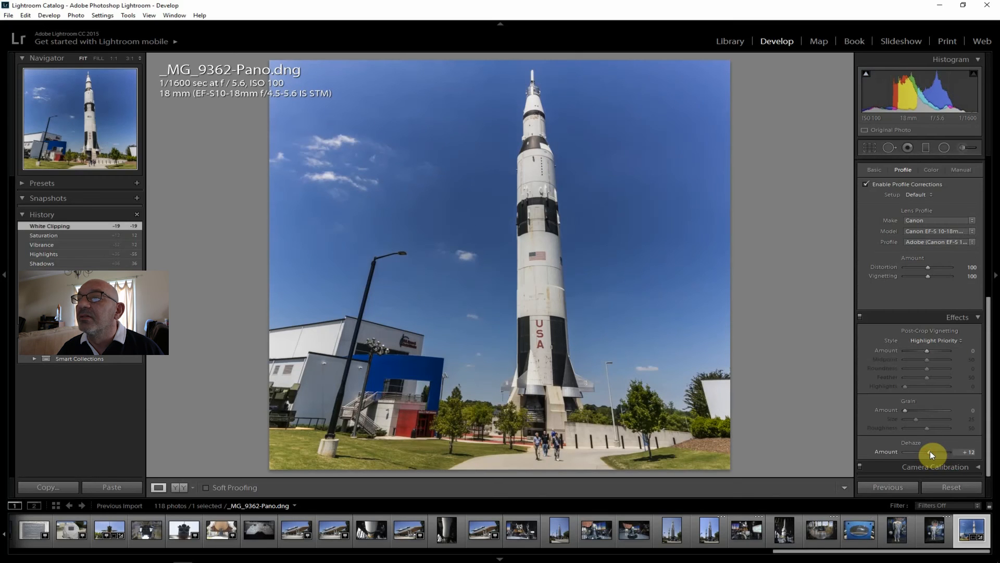
{"action": "left_click_drag", "start_coordinate": [930, 451], "coordinate": [932, 451]}
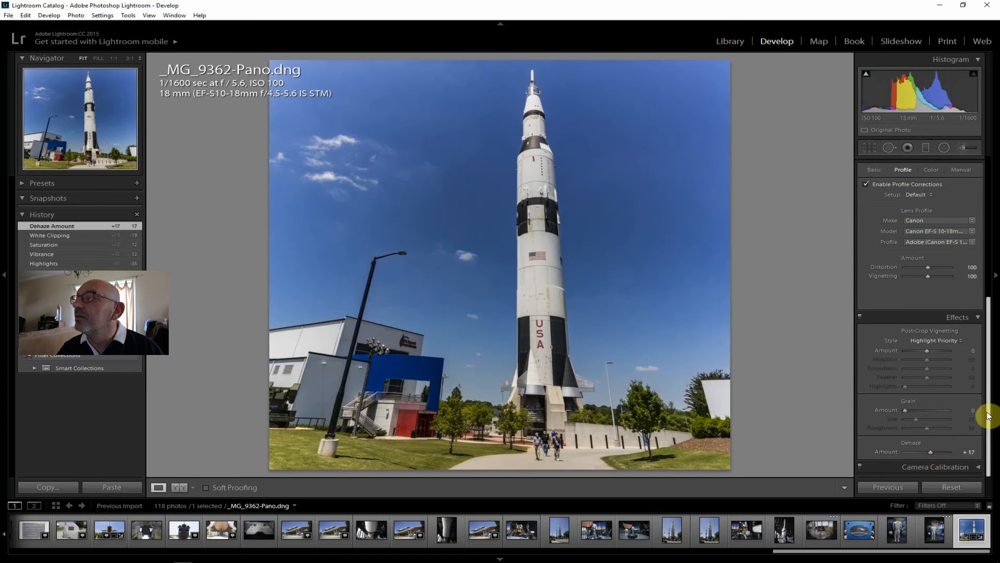
{"action": "left_click_drag", "start_coordinate": [989, 409], "coordinate": [996, 236]}
{"action": "left_click", "coordinate": [917, 264]}
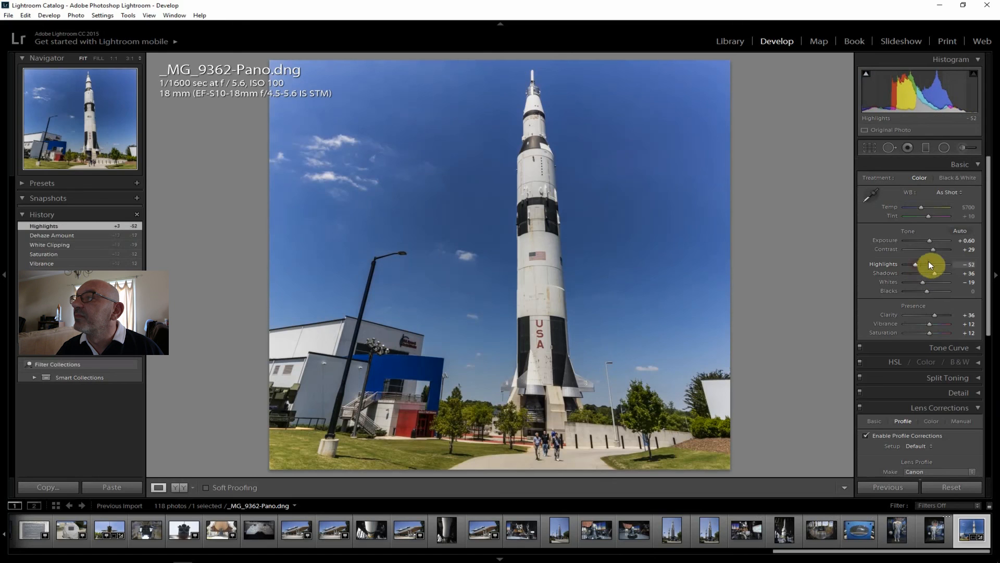
{"action": "left_click_drag", "start_coordinate": [930, 239], "coordinate": [932, 238]}
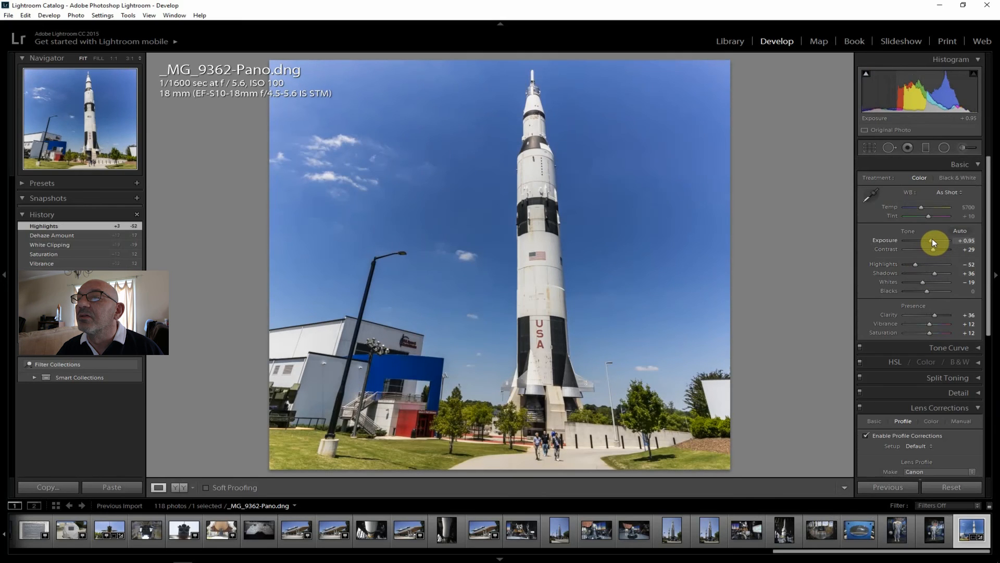
{"action": "left_click_drag", "start_coordinate": [933, 238], "coordinate": [932, 239]}
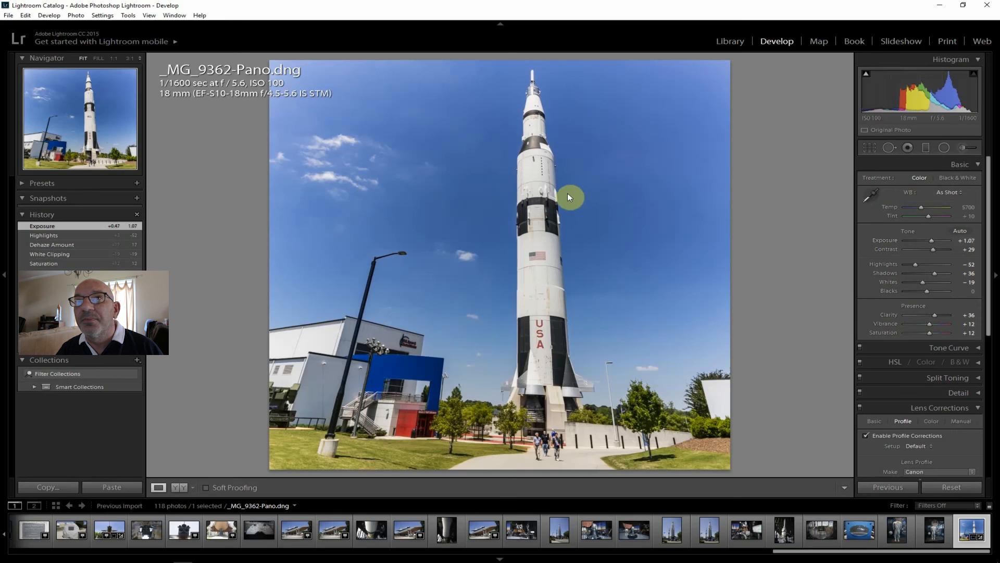
Export _MG_9362-Pano.dng with the existing export settings
{"action": "left_click", "coordinate": [8, 15]}
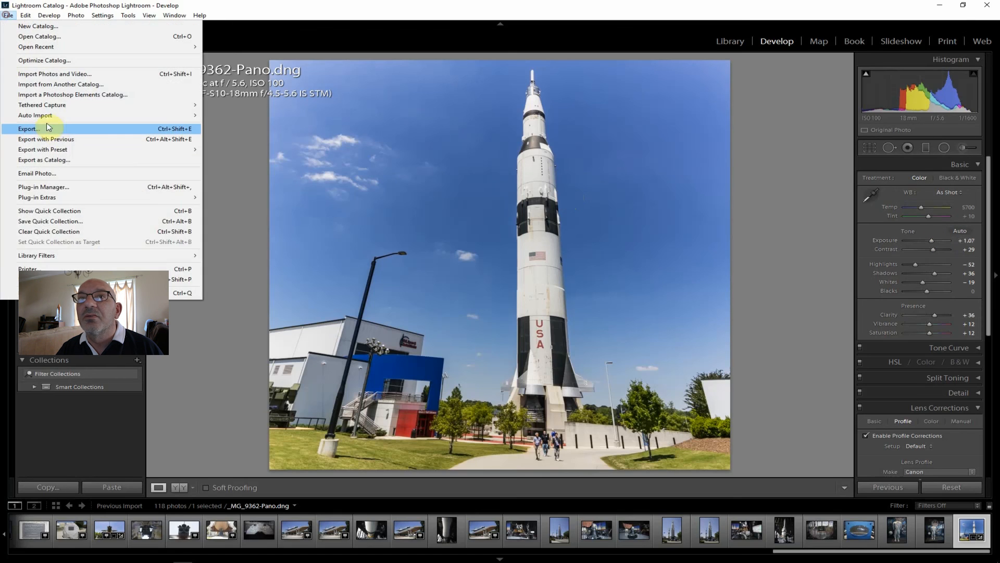
{"action": "left_click", "coordinate": [51, 128]}
{"action": "left_click", "coordinate": [666, 534]}
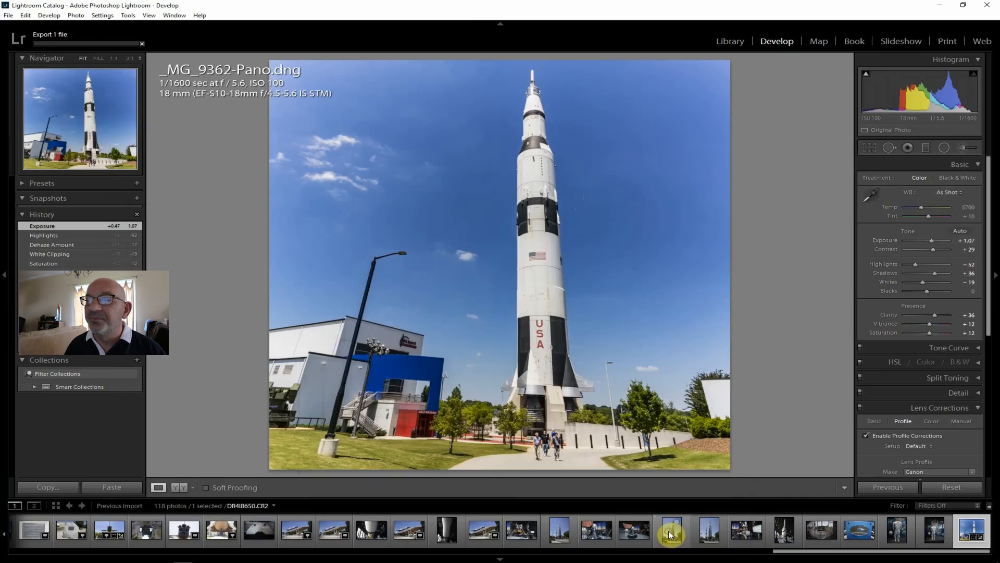